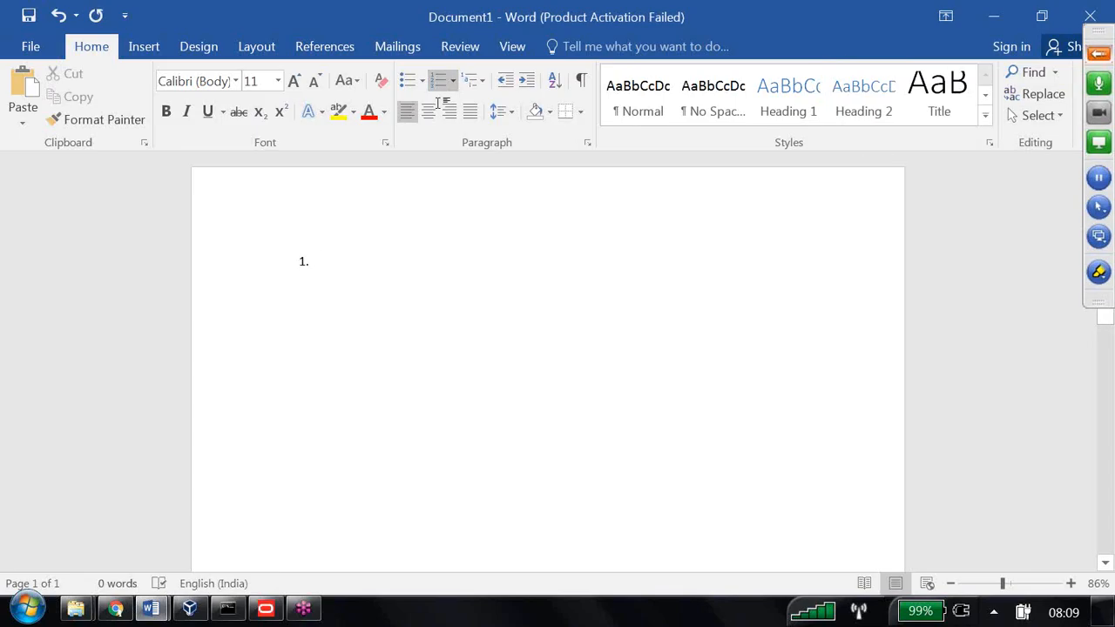
Type the numbered items 'Variables' and 'How many types of Variables?'
text(V)
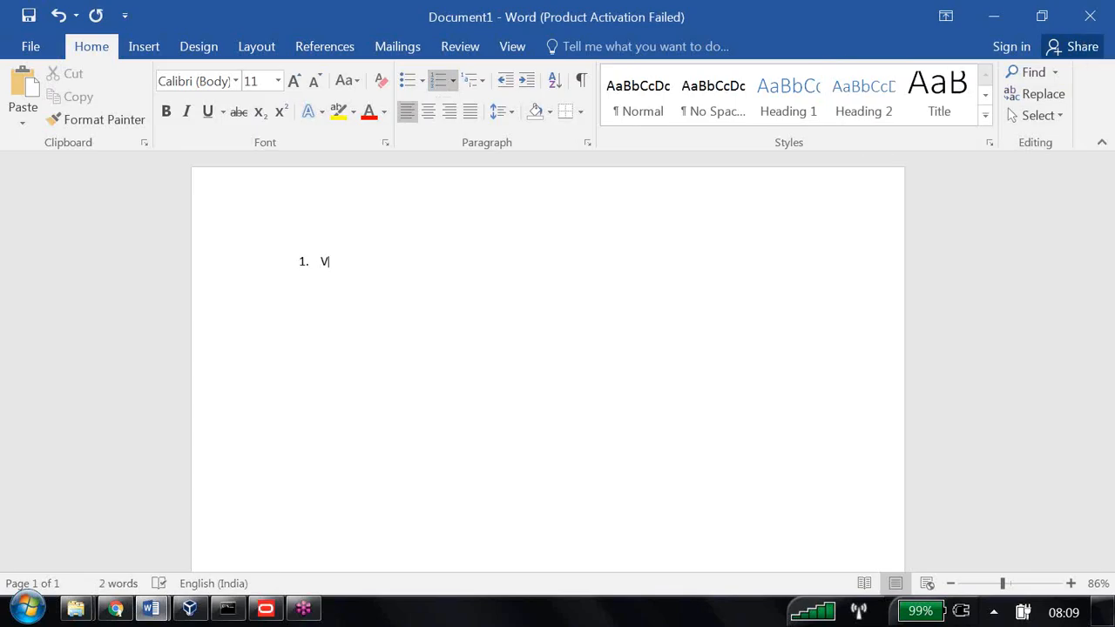
text(ariables)
key(Return)
text(How mant)
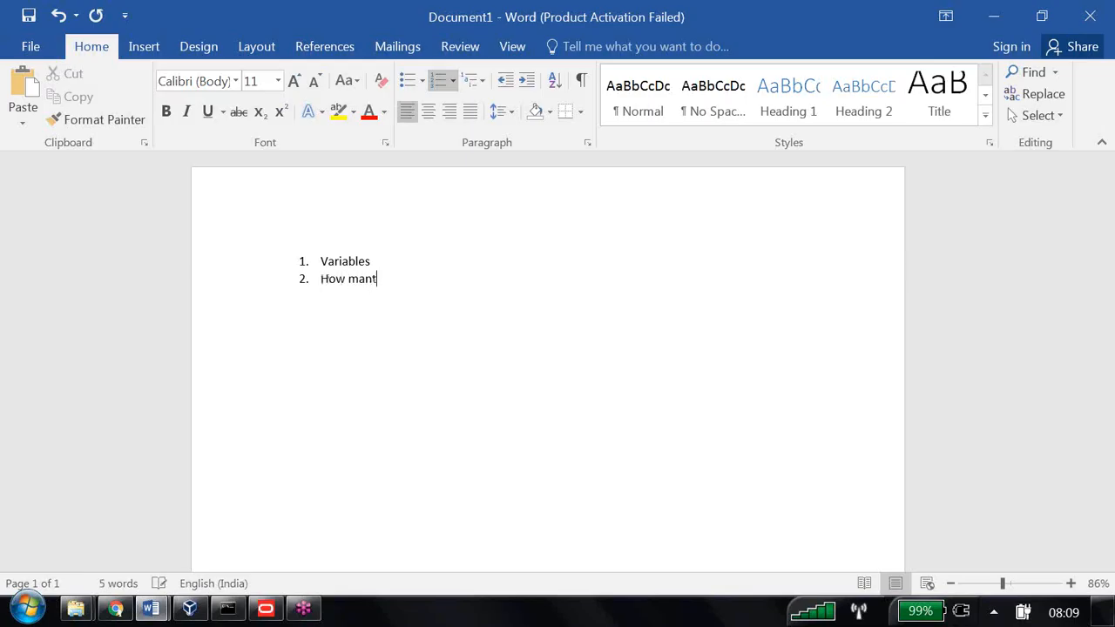
key(BackSpace)
text(y types of Variab)
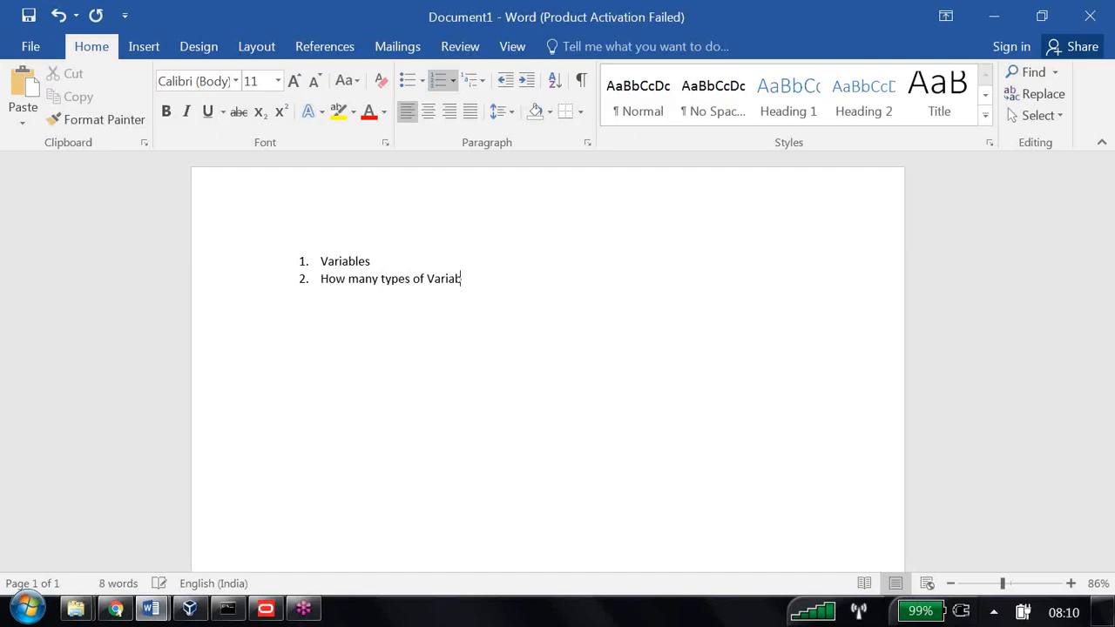
text(les?)
Add indented sub-points 'Repository Variables' and 'Session' under the question
key(Return)
click(527, 80)
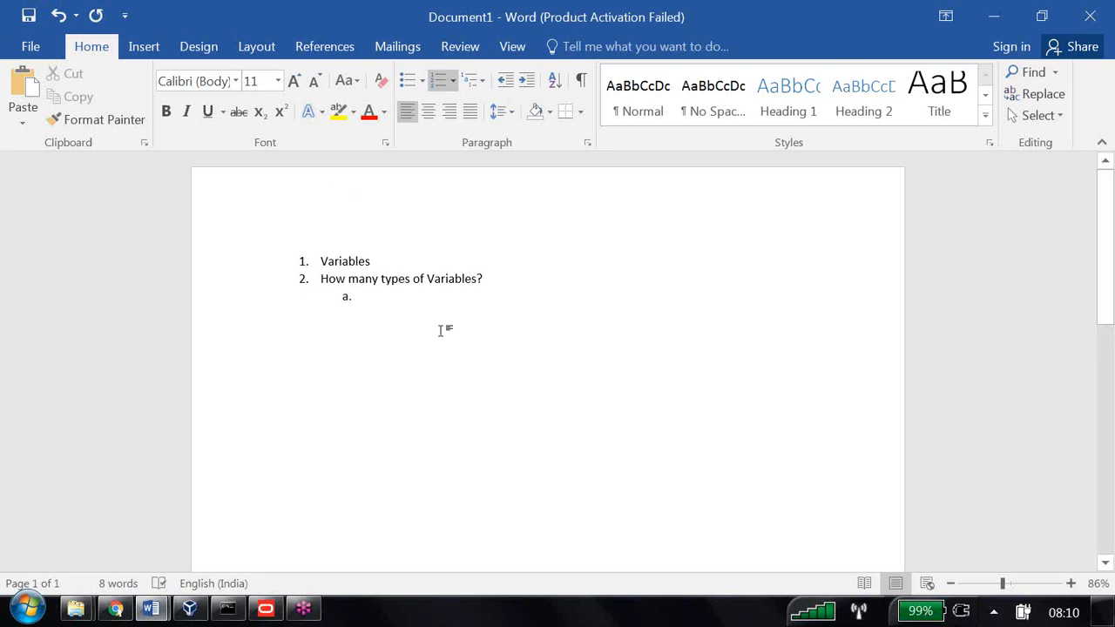
text(Re)
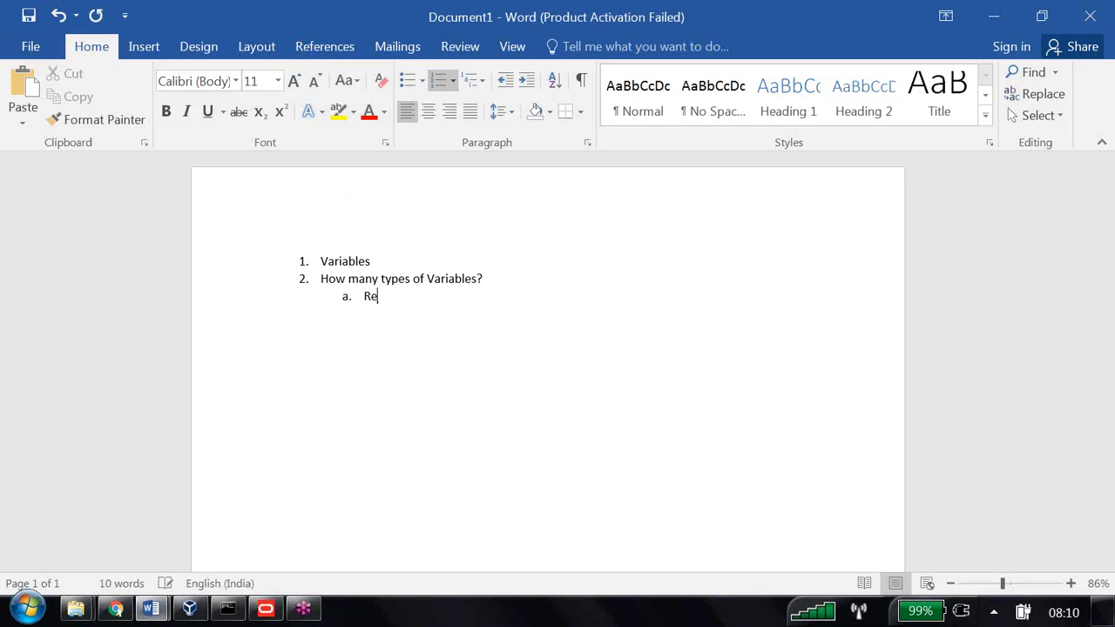
text(pository Variables)
key(Return)
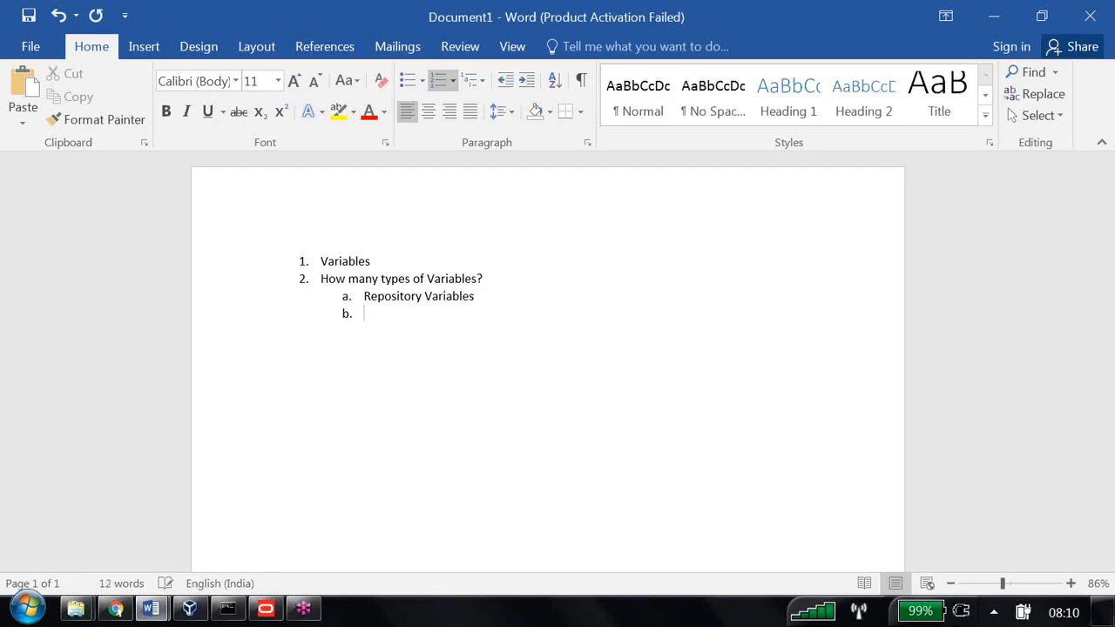
text(Sec)
key(BackSpace)
text(ssion)
Add sub-points 'presentation variables' and 'Request Variables', then begin top-level item 3
key(Return)
text(presen)
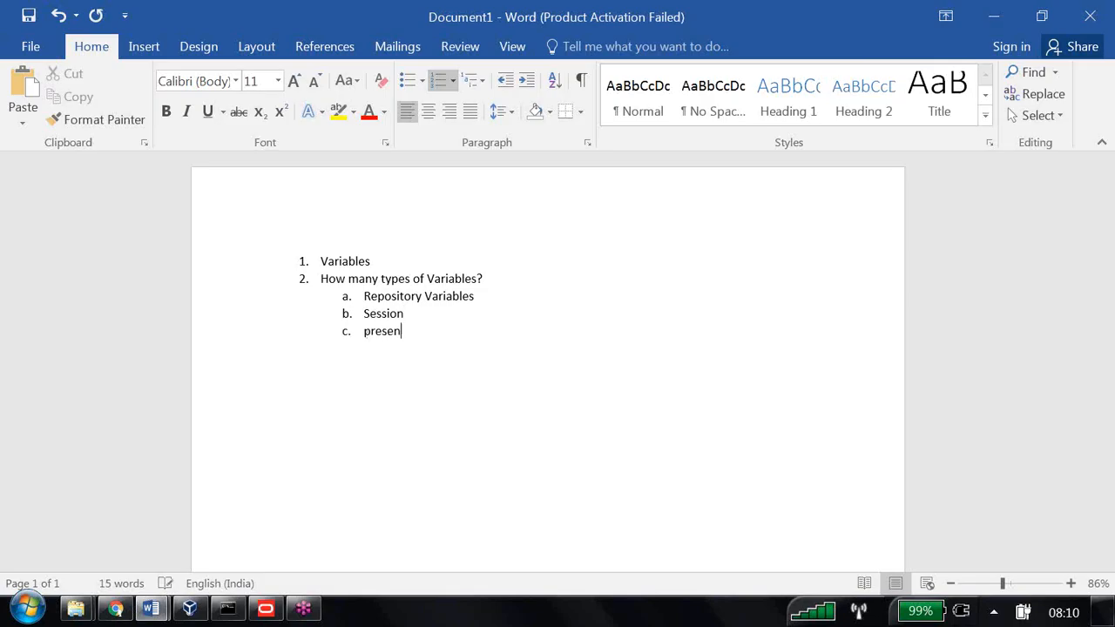
text(tation variables)
key(Return)
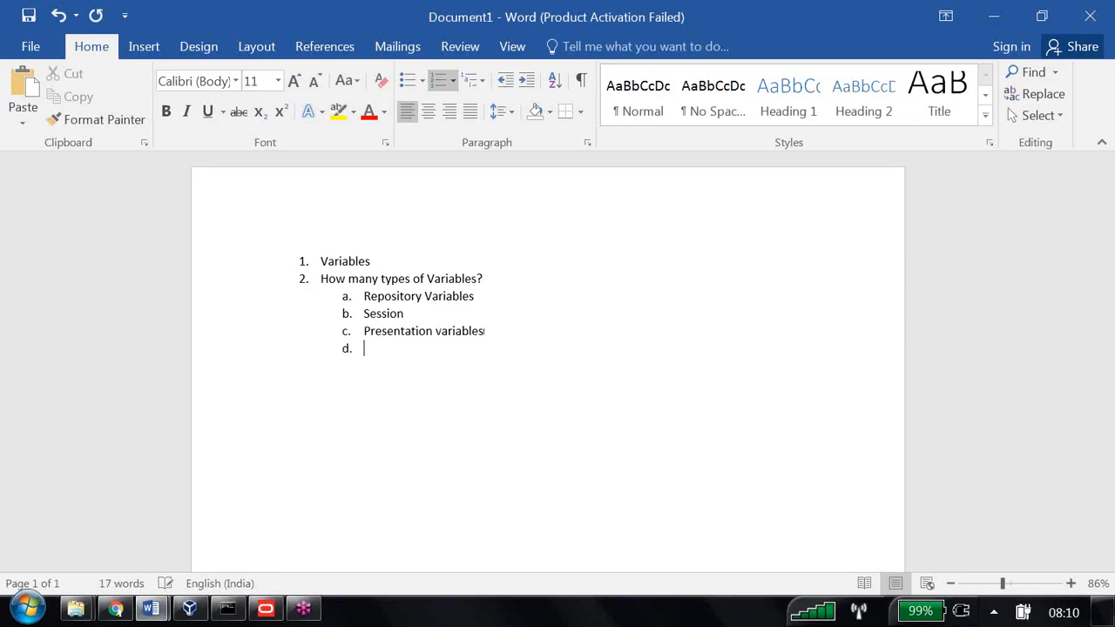
text(Request Variables)
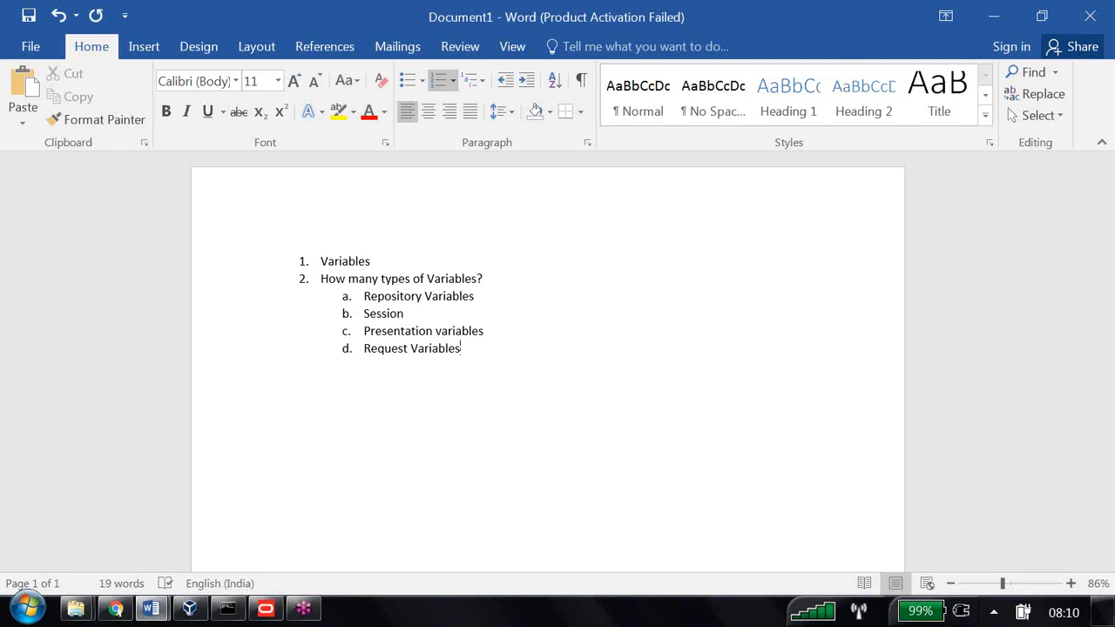
key(Return)
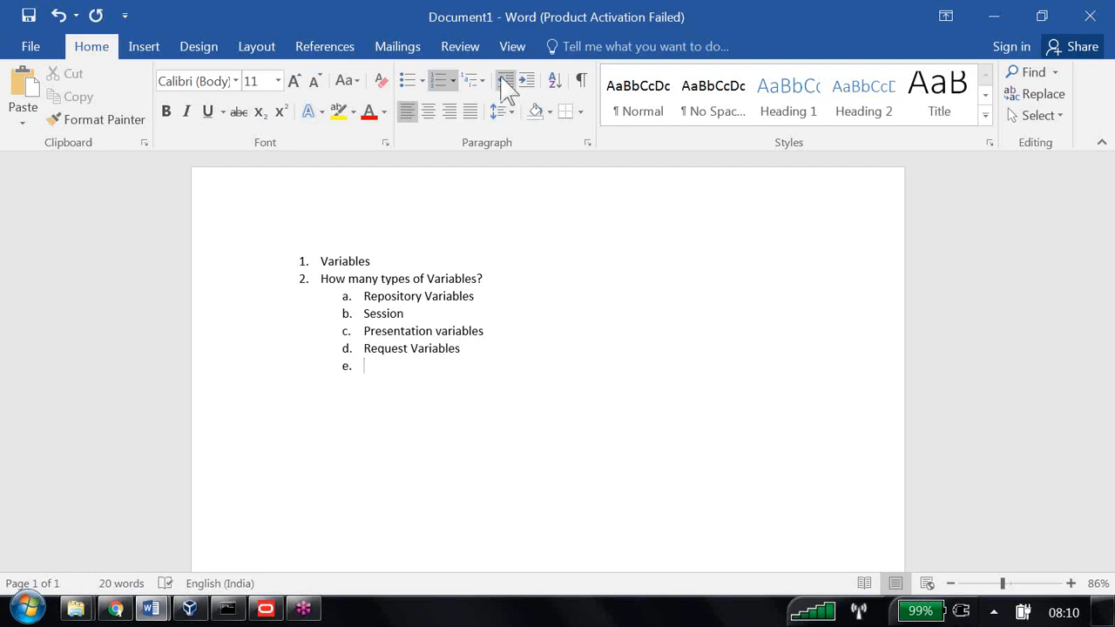
click(504, 80)
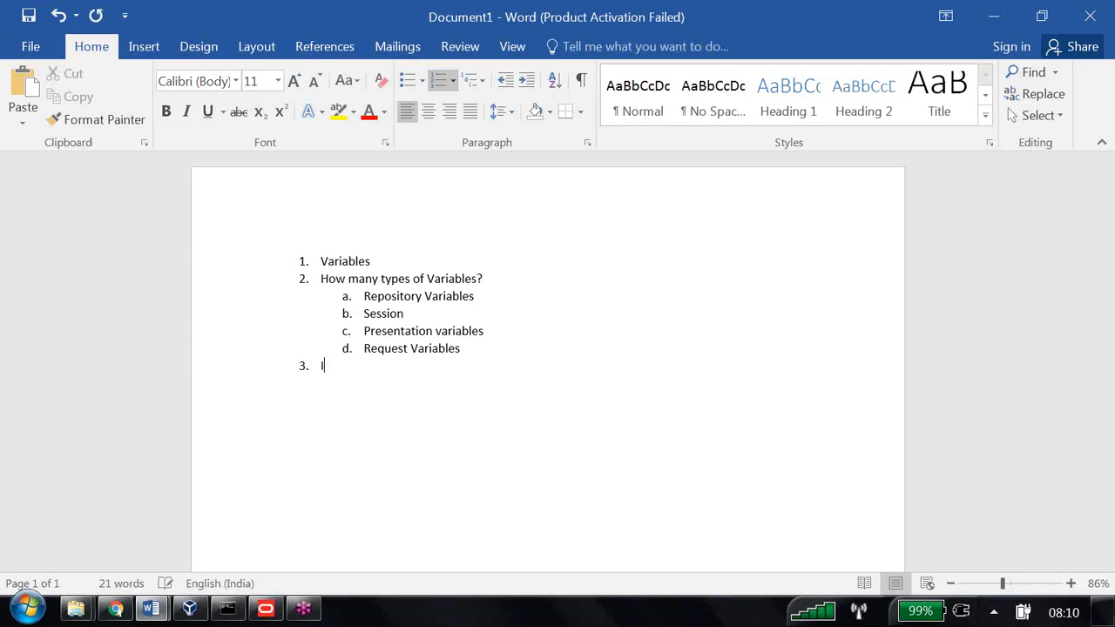
Add question 3 'In RPD how many types variables available ?' with sub-points Repository and Session
text(In RPD how many ty)
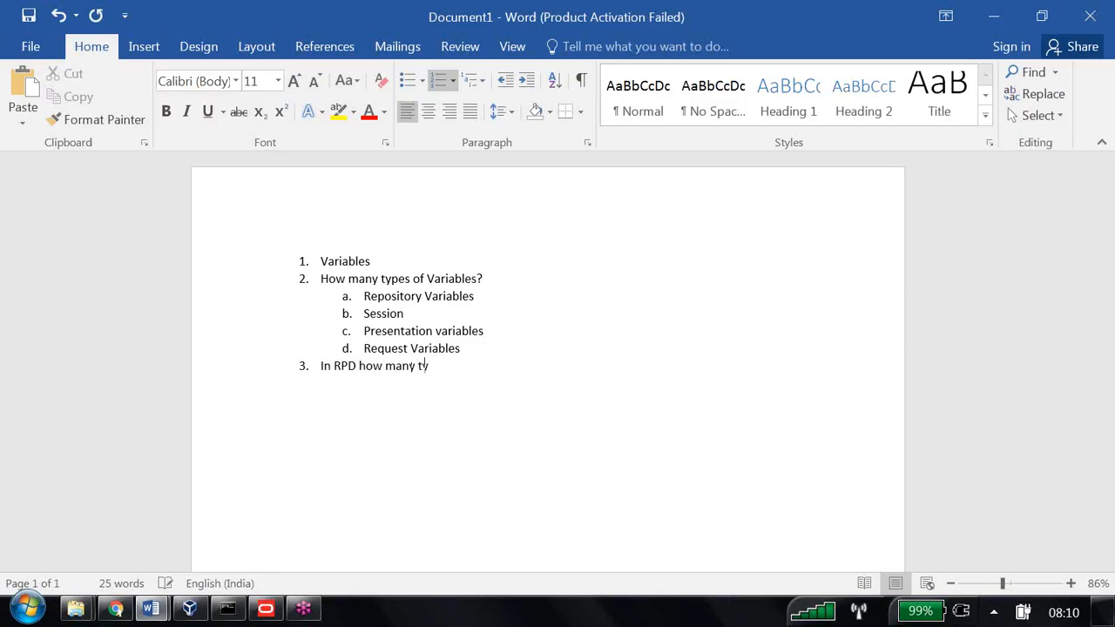
text(pes variables availan)
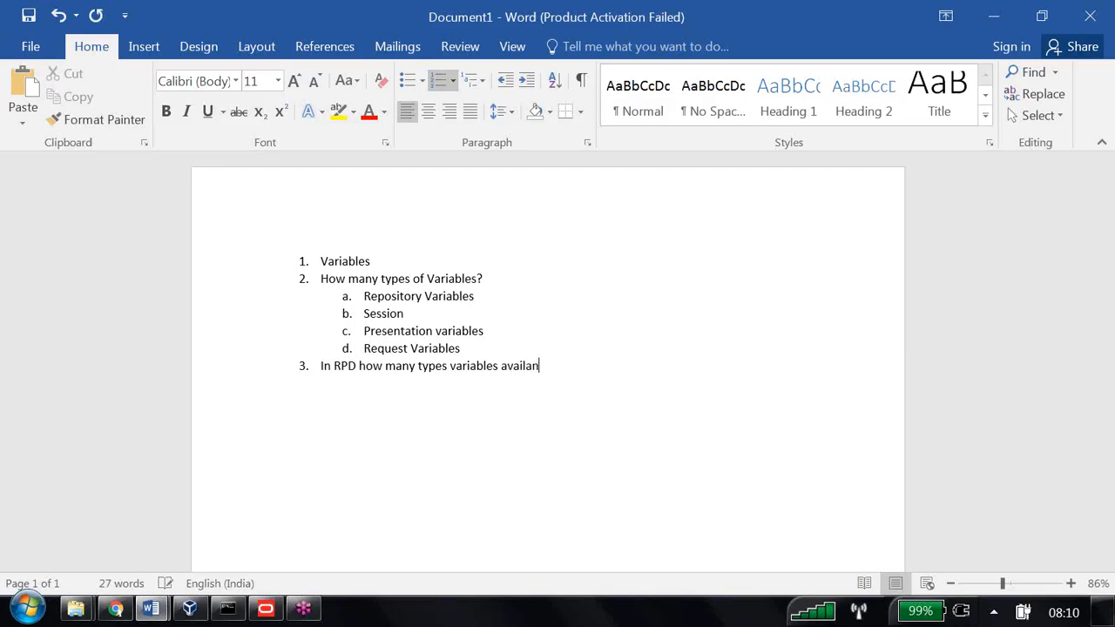
key(BackSpace)
text(ble )
text(?)
key(Return)
click(526, 80)
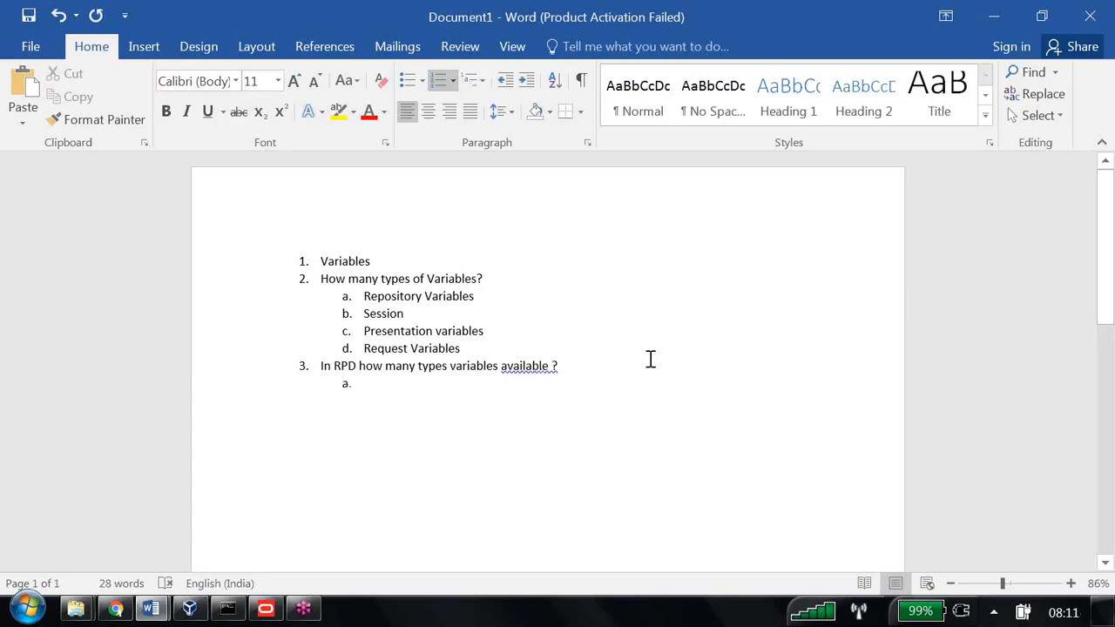
text(Rep)
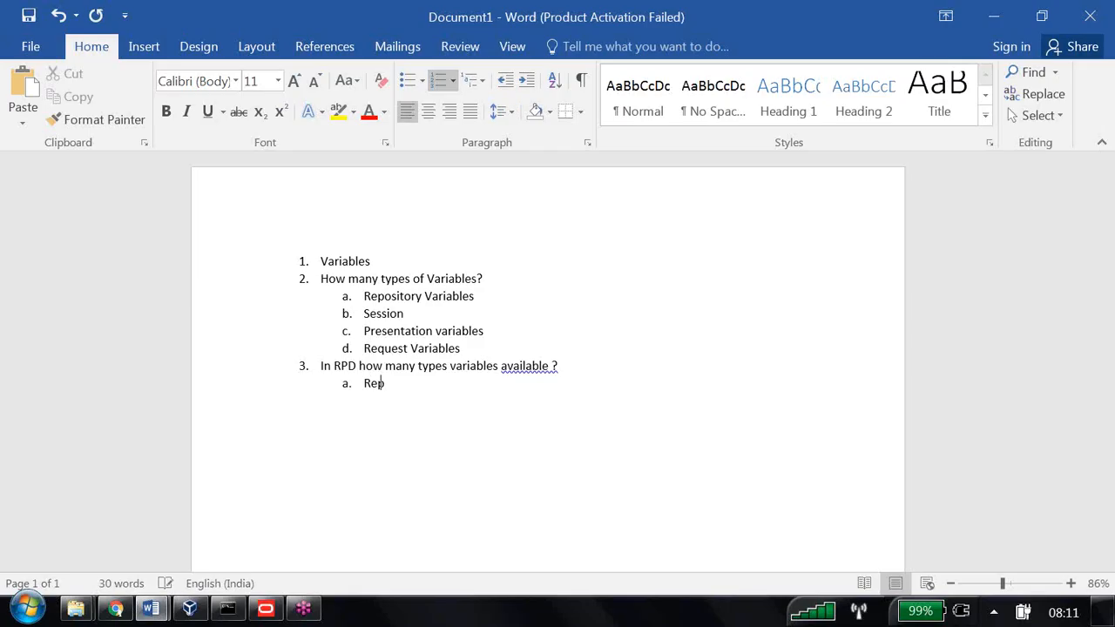
text(ository)
key(Return)
text(Session)
key(Return)
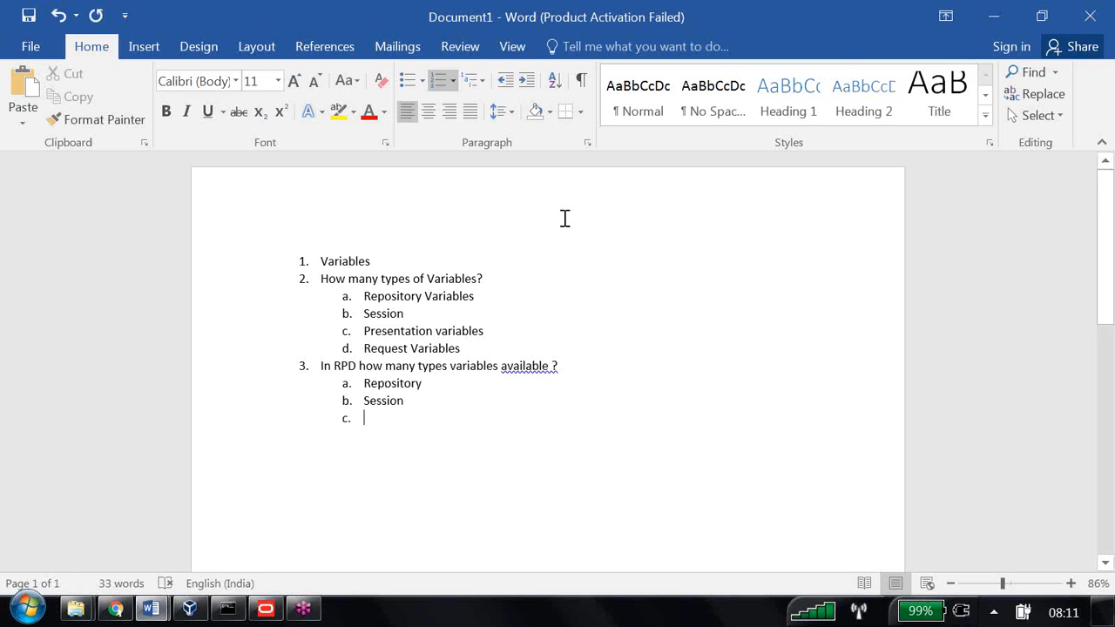
click(506, 81)
Add question 4 'In dashboard prompt how many variables available ?' with sub-points presentation and Request
text(I)
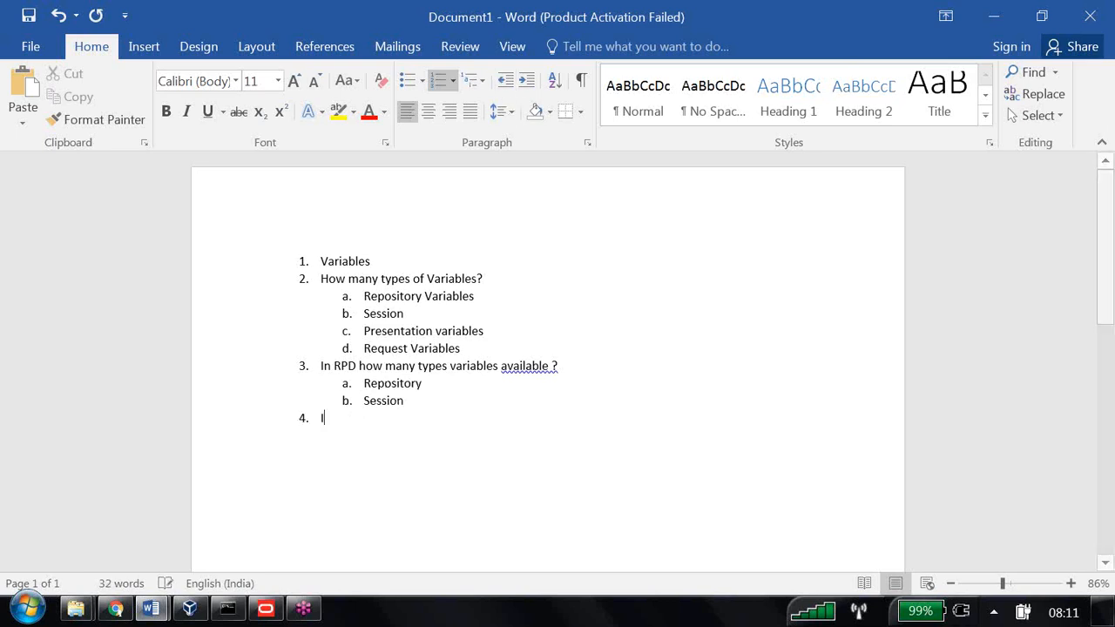
text(n dashbo)
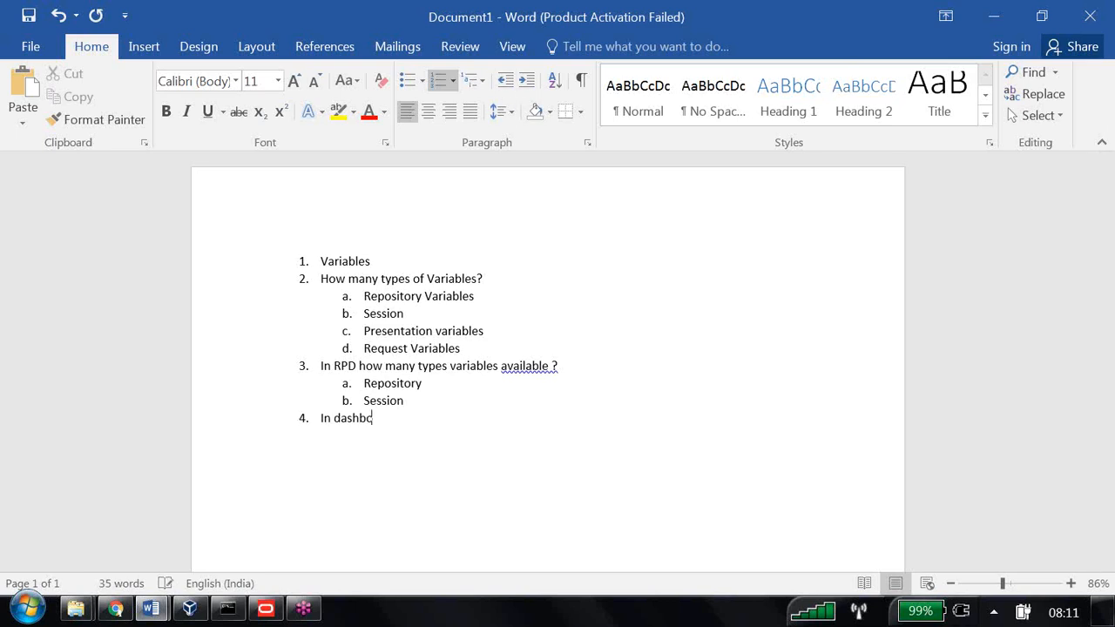
text(ard prompt how)
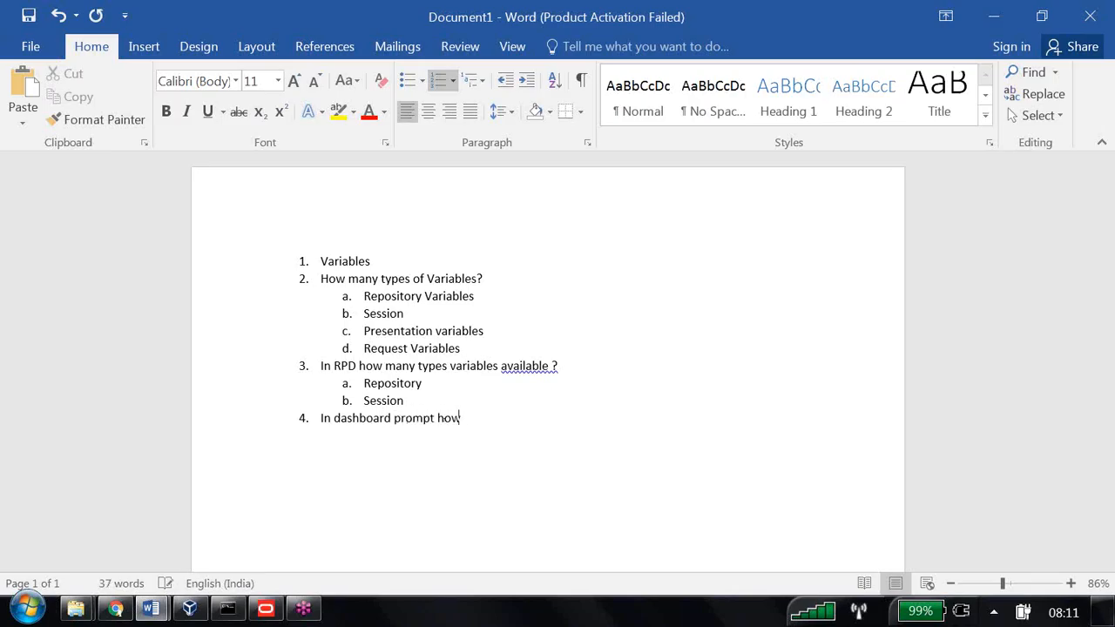
text( many variables)
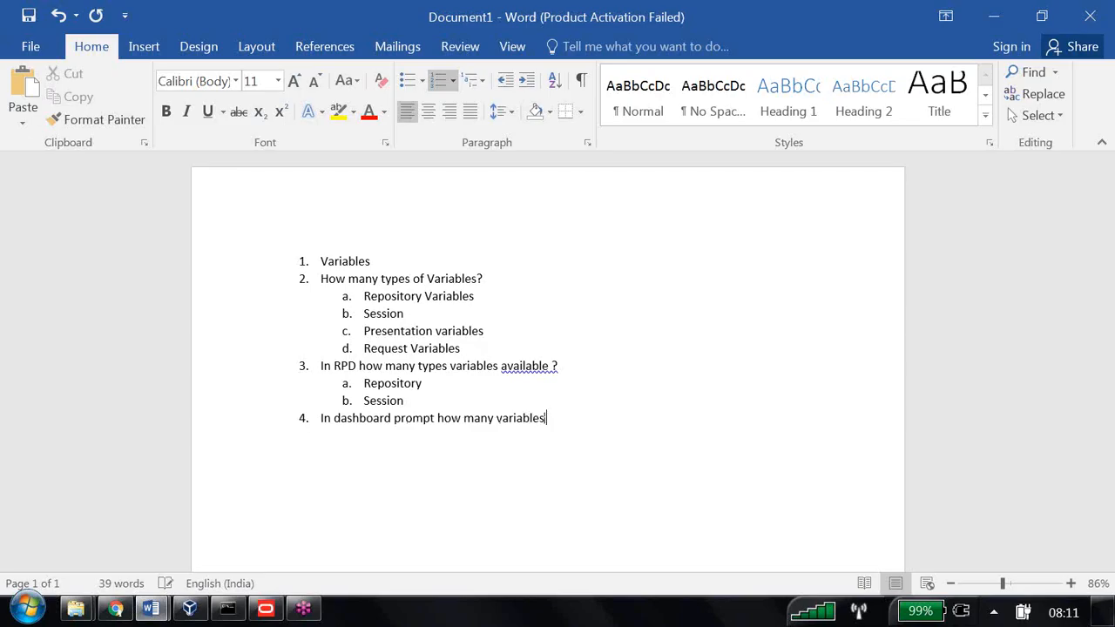
text( available ?)
key(Return)
click(526, 80)
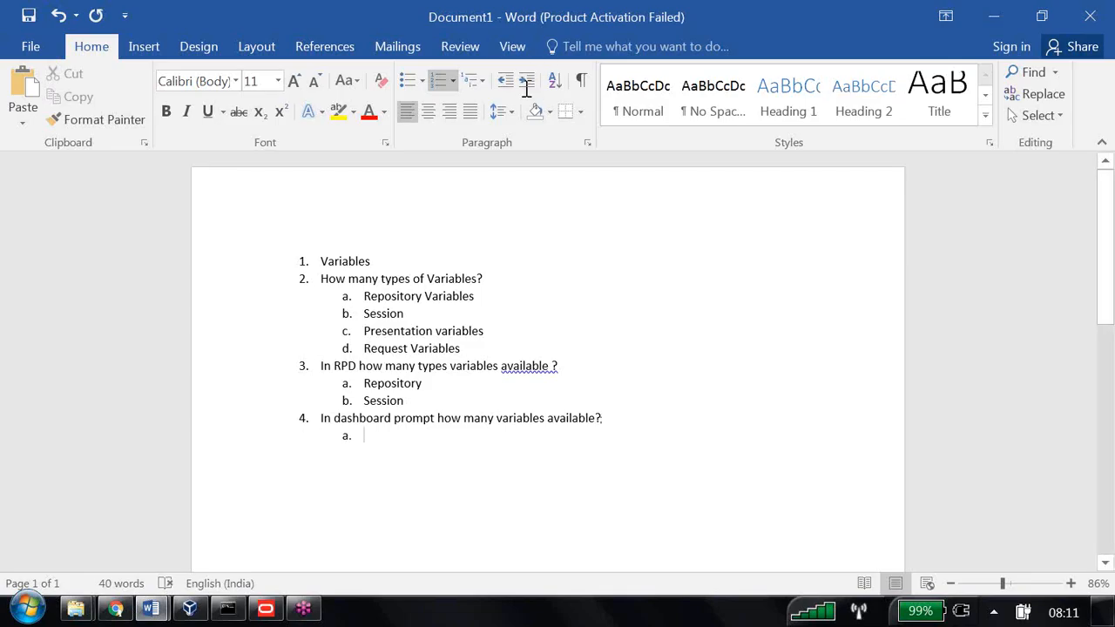
text(presen)
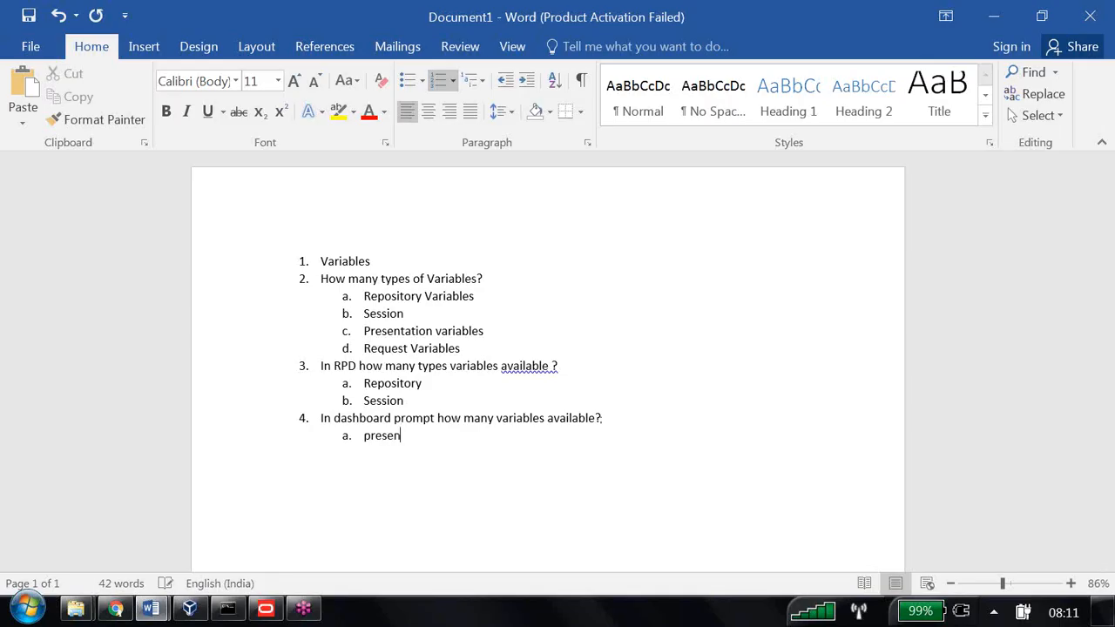
text(tation)
key(Return)
text(Request)
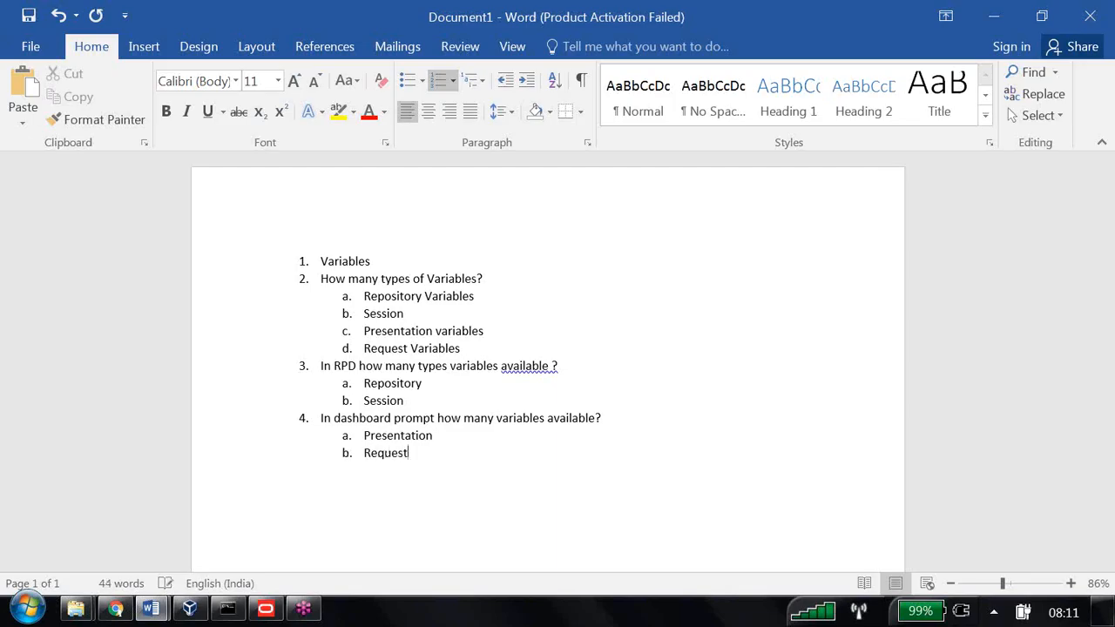
key(Return)
click(505, 81)
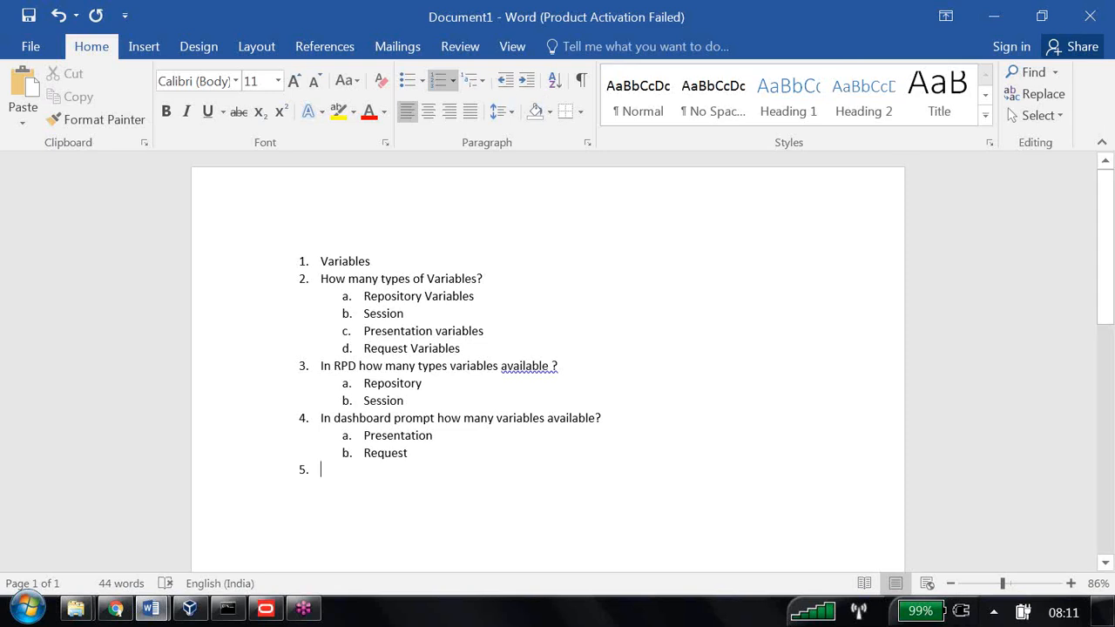
Write item 5 as 'Repository variables types?', fixing the Repositoty misspelling
text(Reposit)
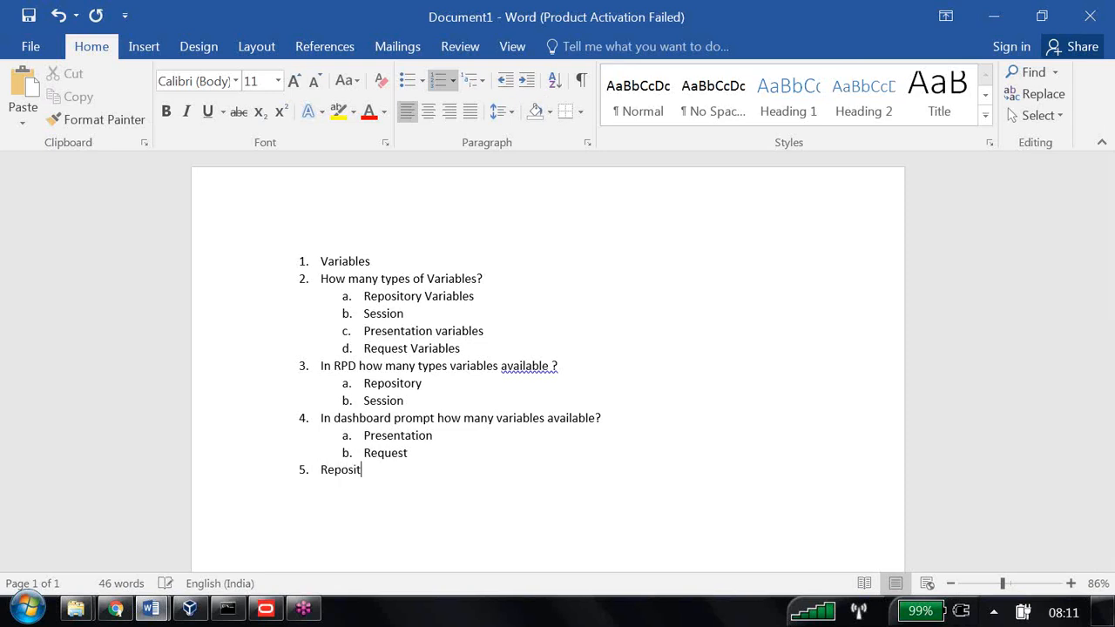
text(oty variables)
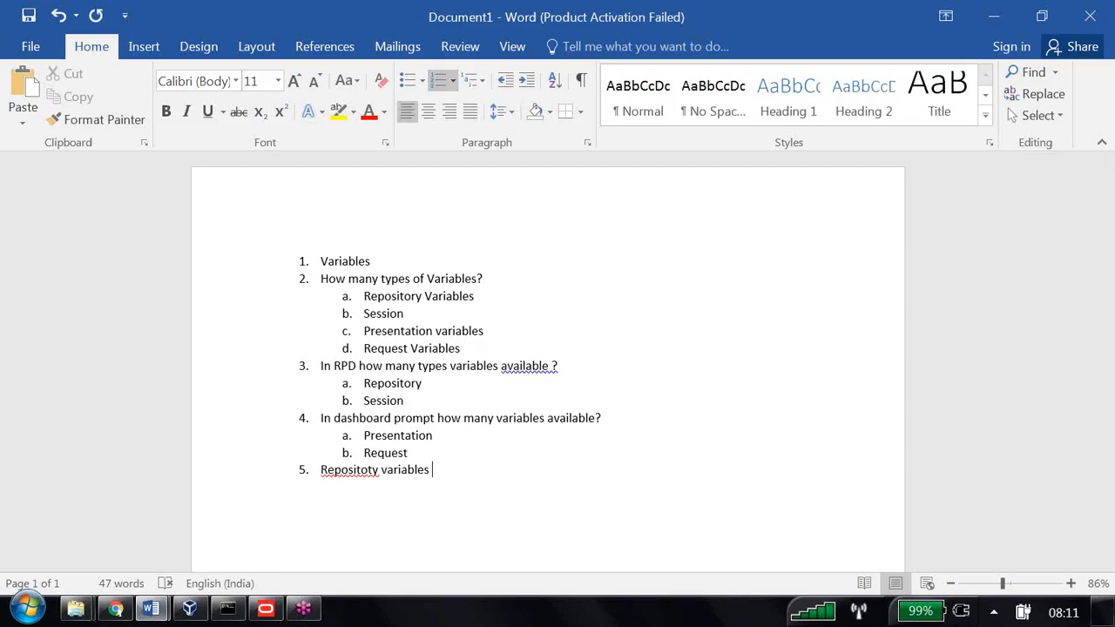
text( types)
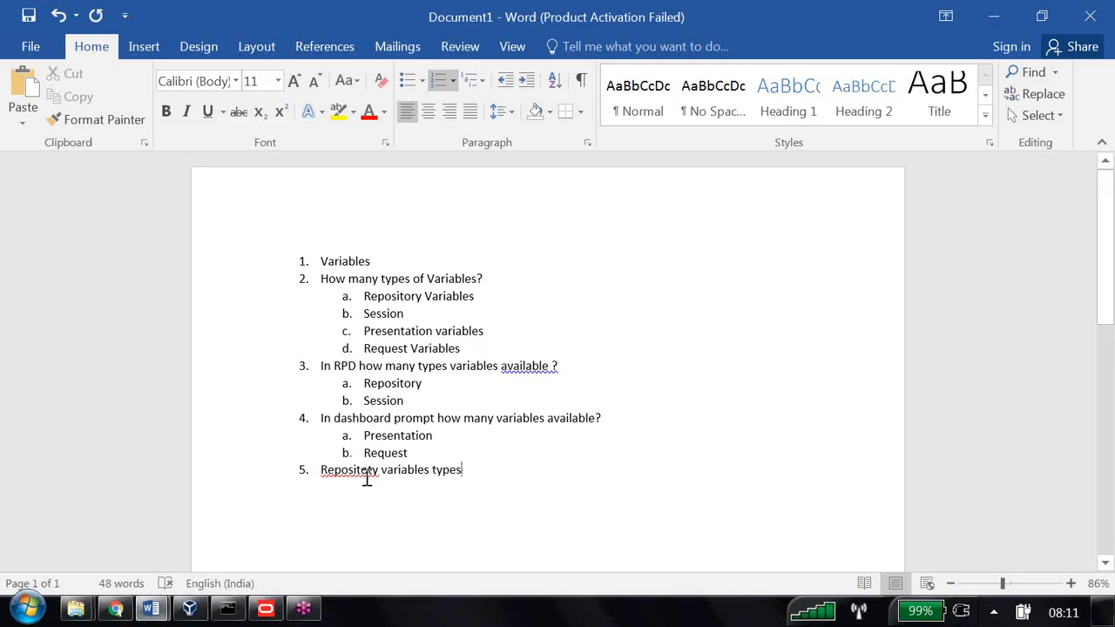
right_click(327, 476)
click(278, 363)
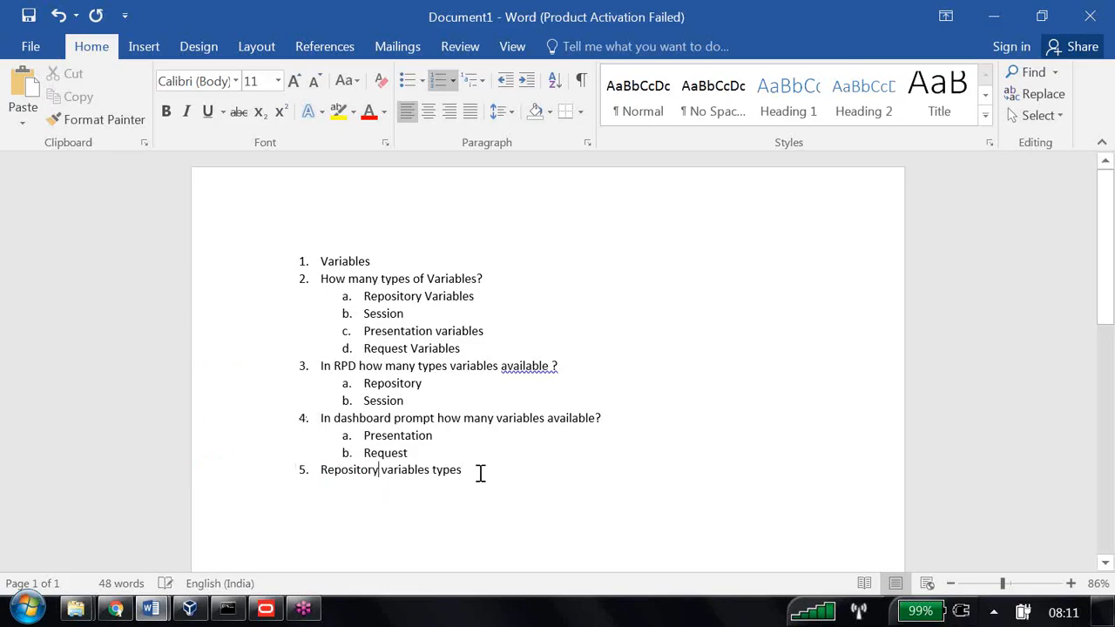
text(?)
List sub-items static and Dynamic under item 5, then begin top-level item 6
key(Return)
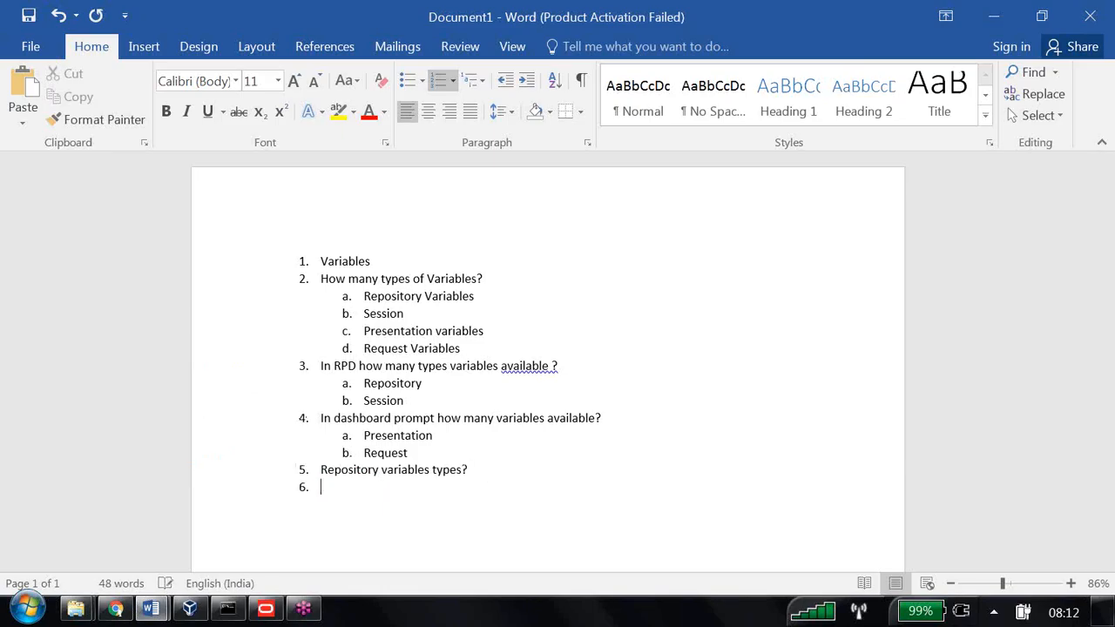
click(526, 80)
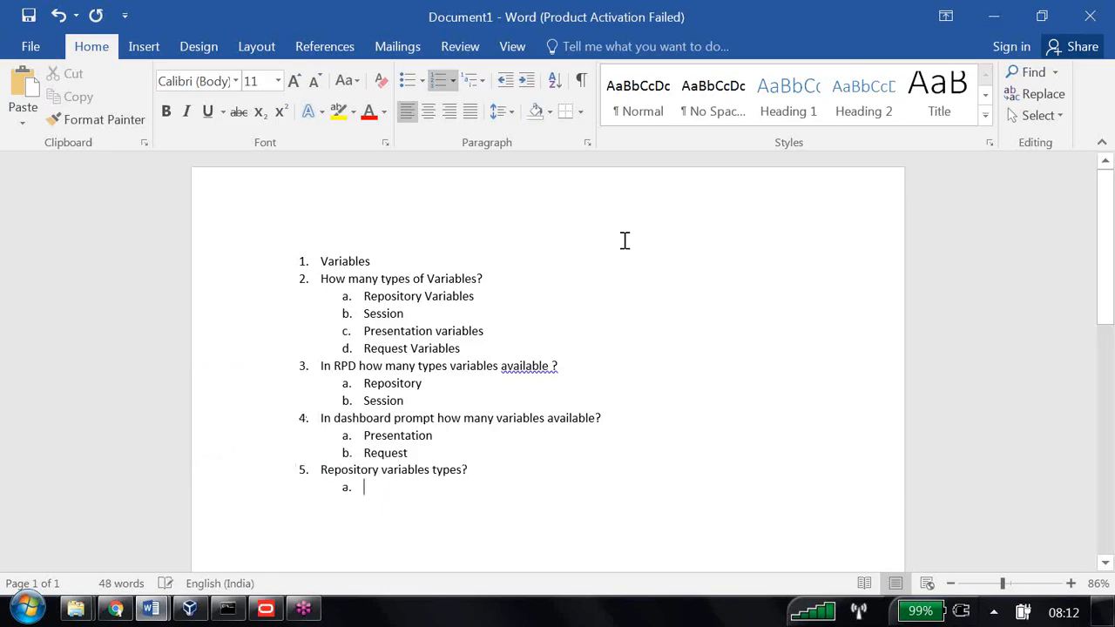
text(static)
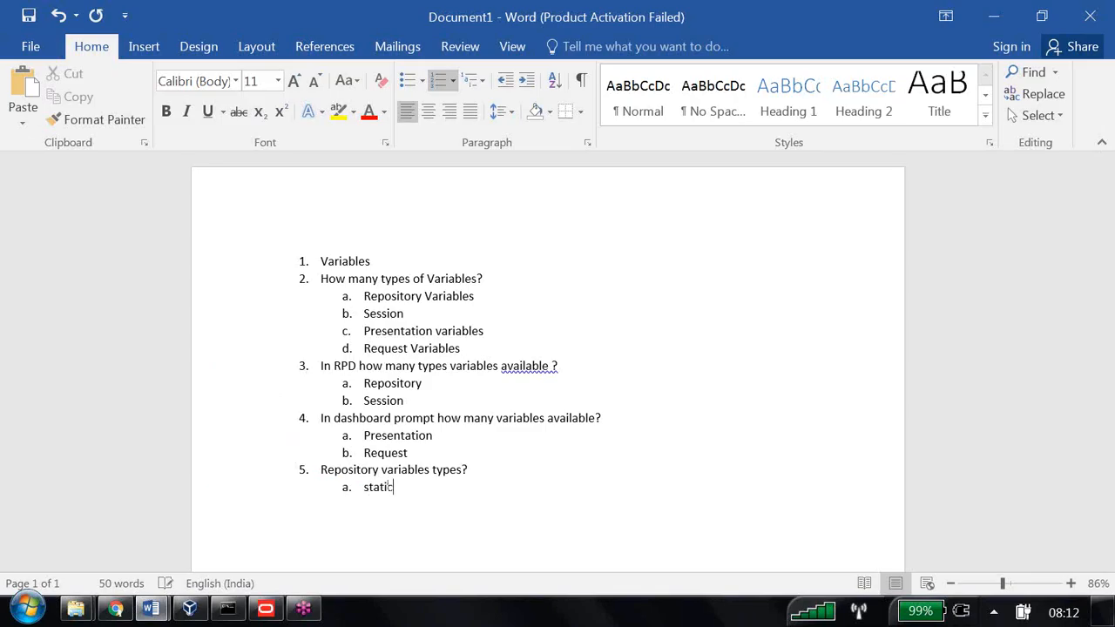
key(Return)
text(Dynamic)
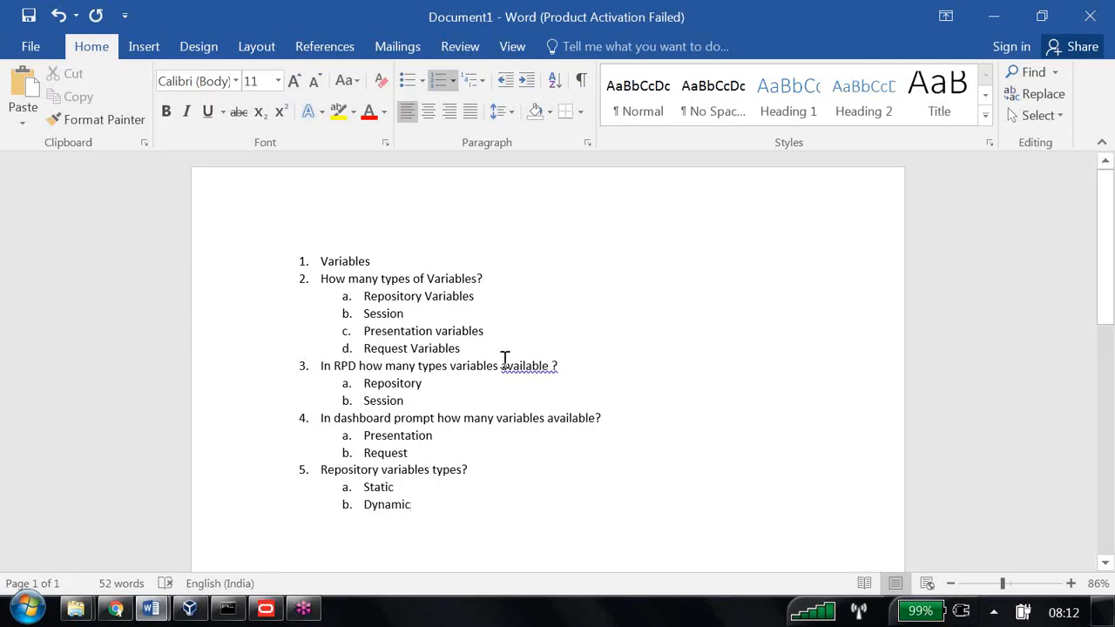
key(Return)
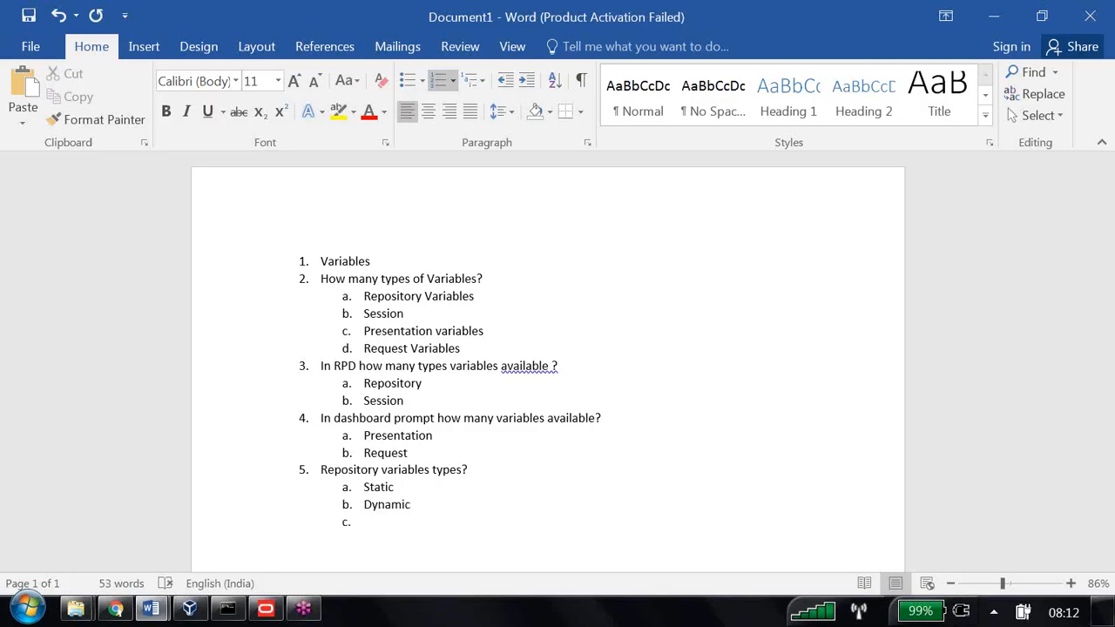
click(506, 81)
Write question 6 about the types of Initialization Blocks, correcting the spelling of Initialization
text(How many types)
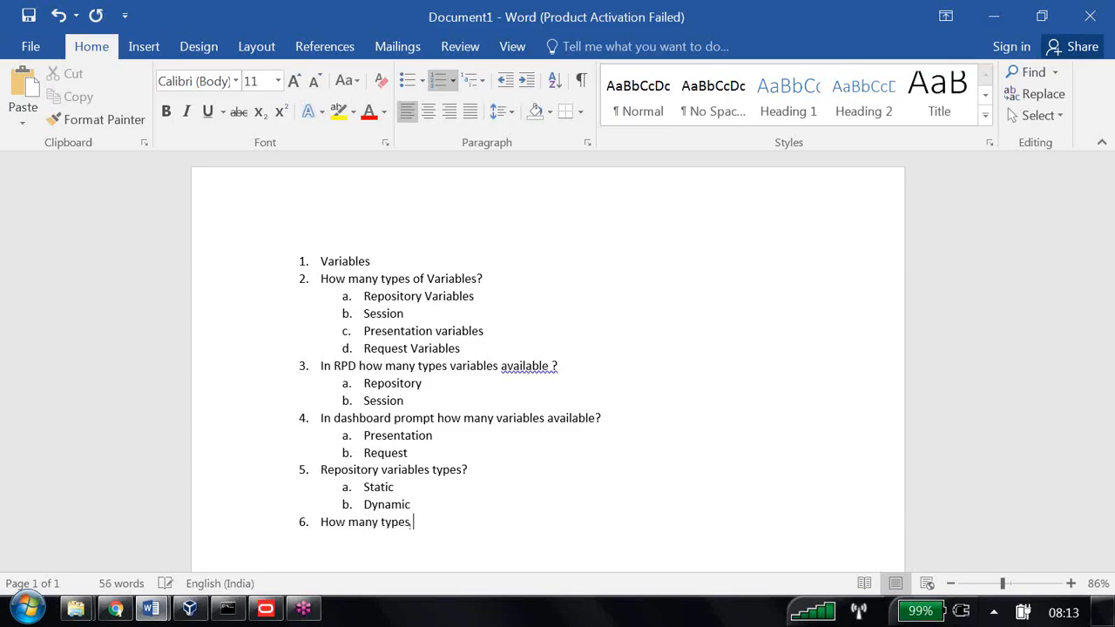
text(of Initilization B)
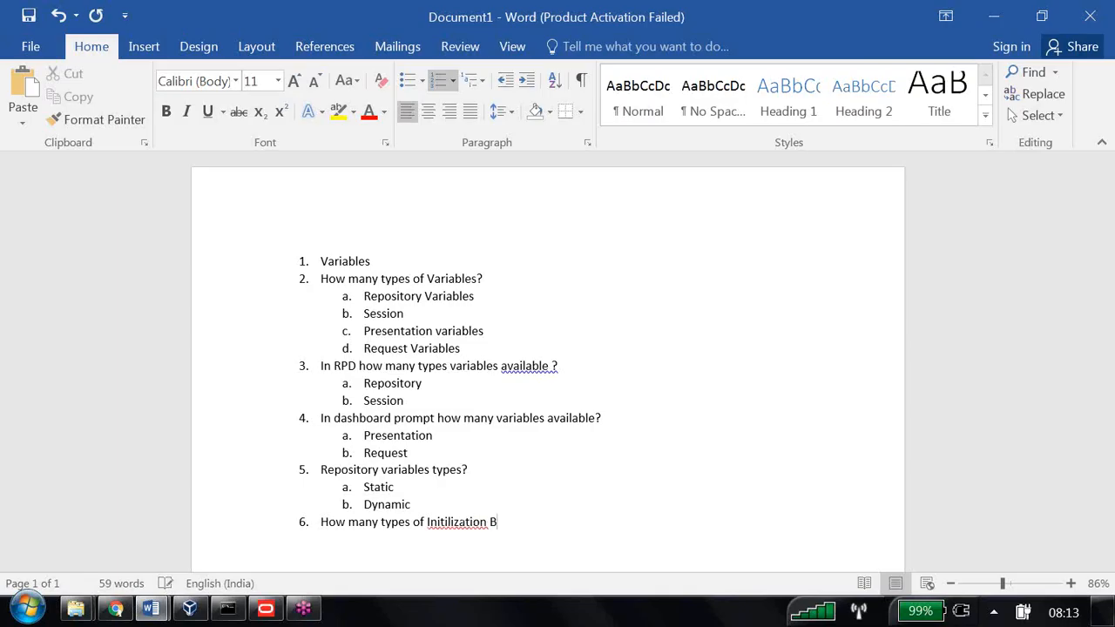
text(locks?)
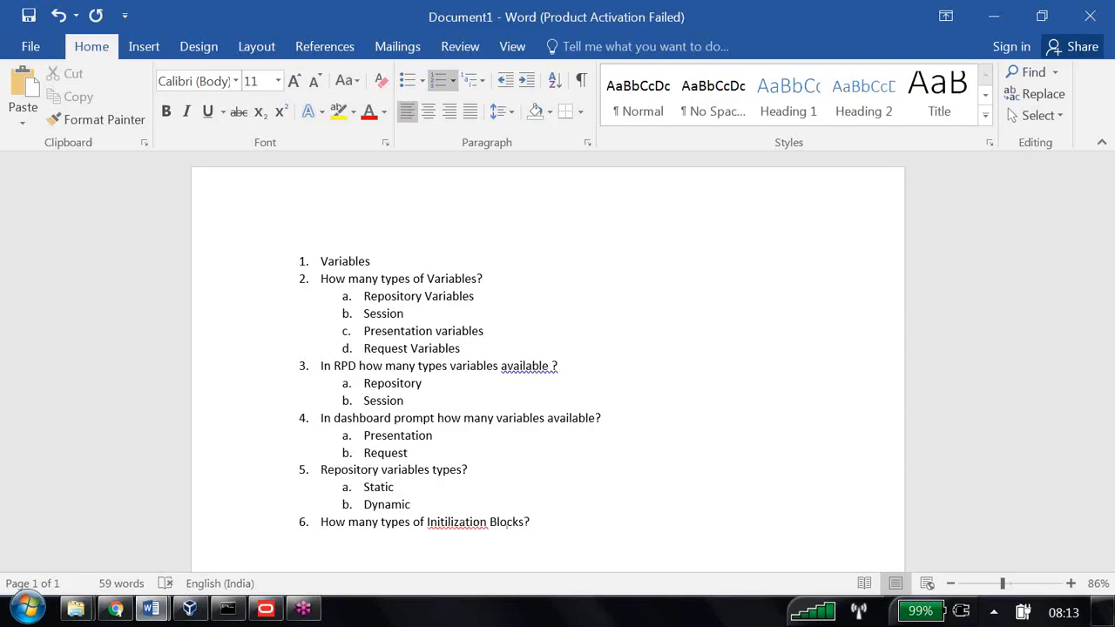
right_click(459, 523)
click(396, 364)
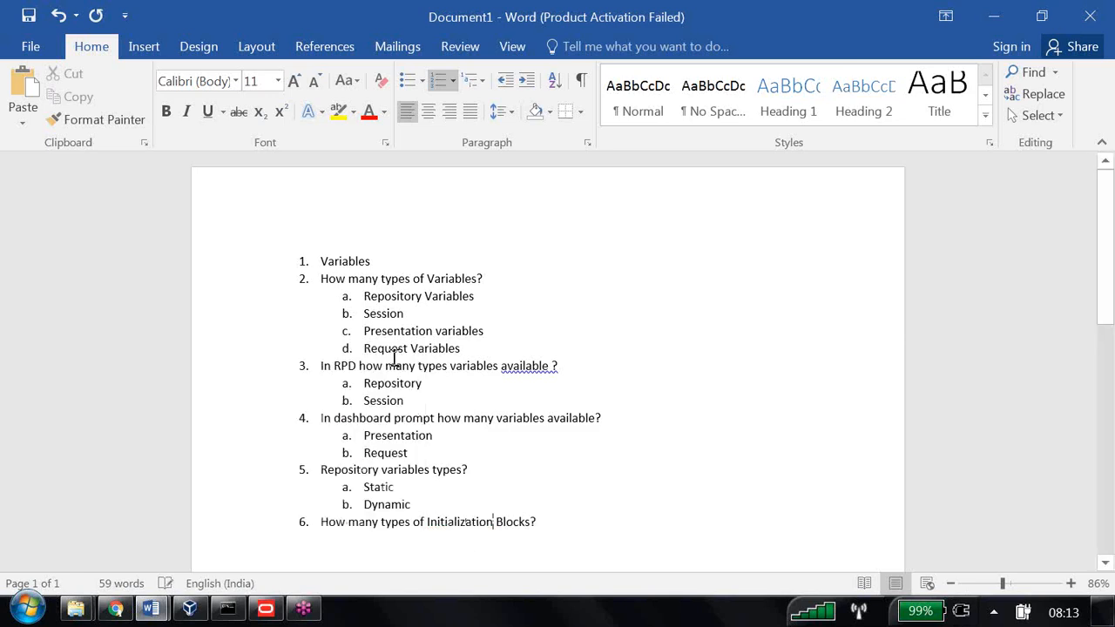
Add sub-items 'Repository variable IB' and 'Session Variable IB' under question 6
key(Return)
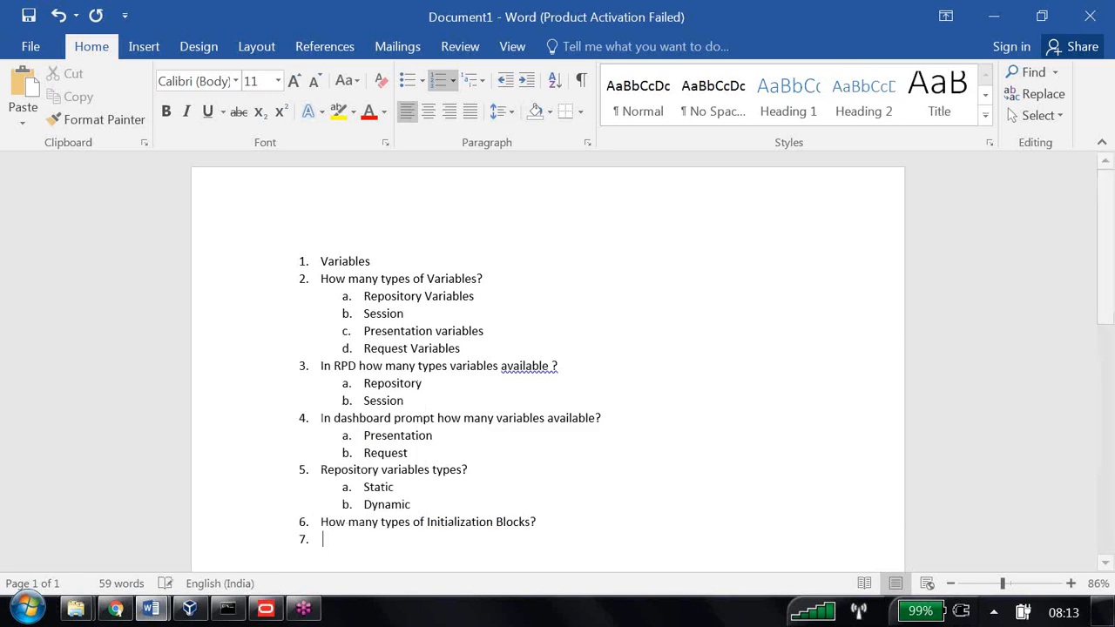
click(526, 81)
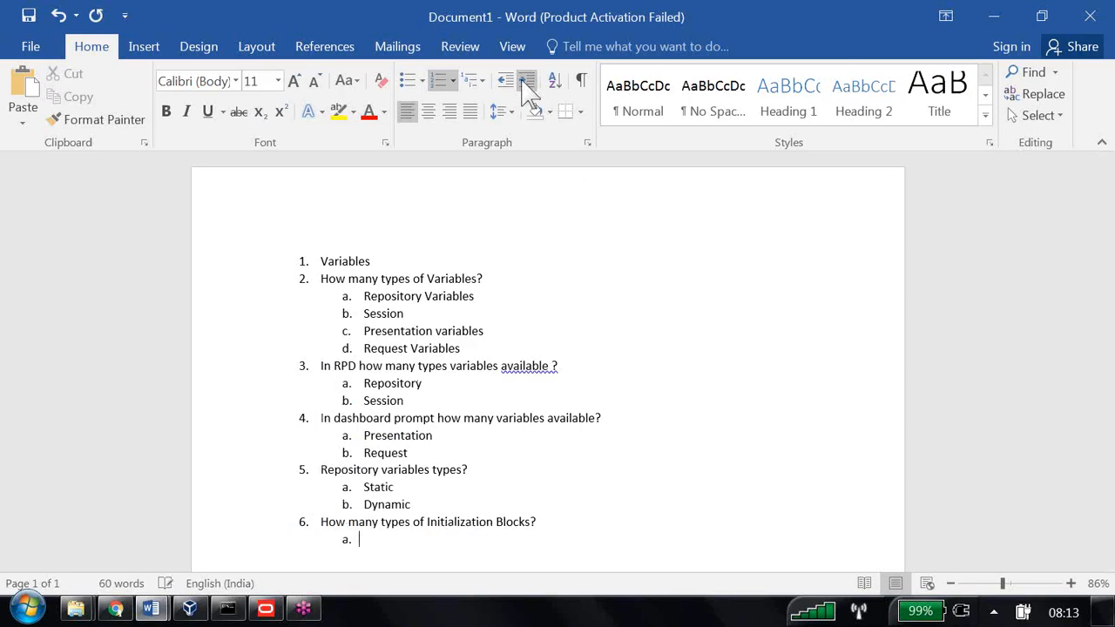
text(Repository vara)
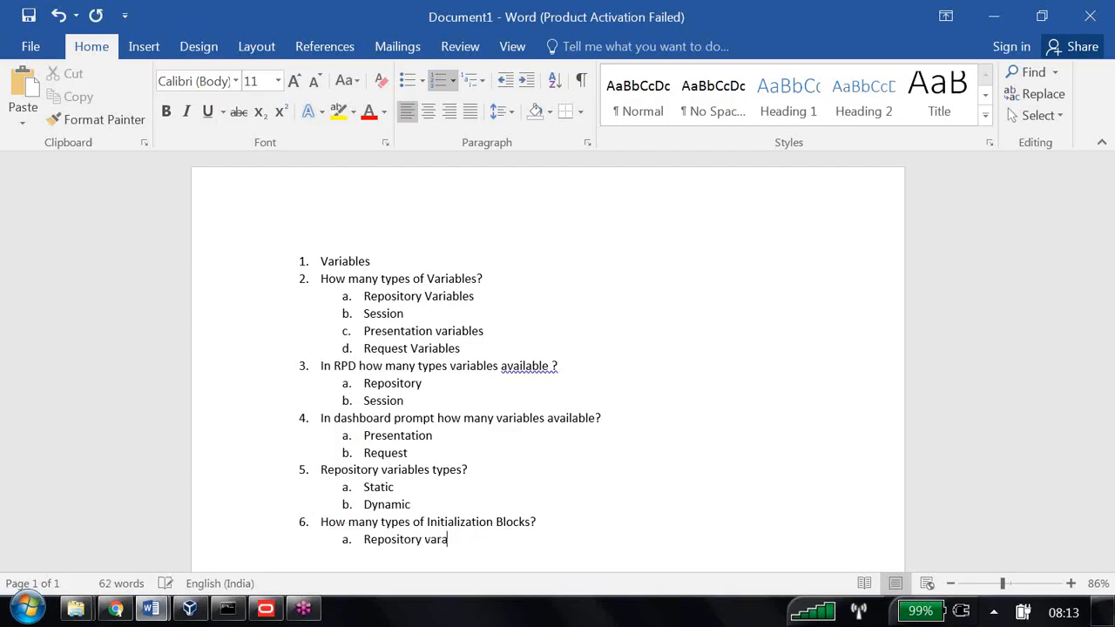
key(BackSpace)
text(iable IB)
key(Return)
text(Session Va)
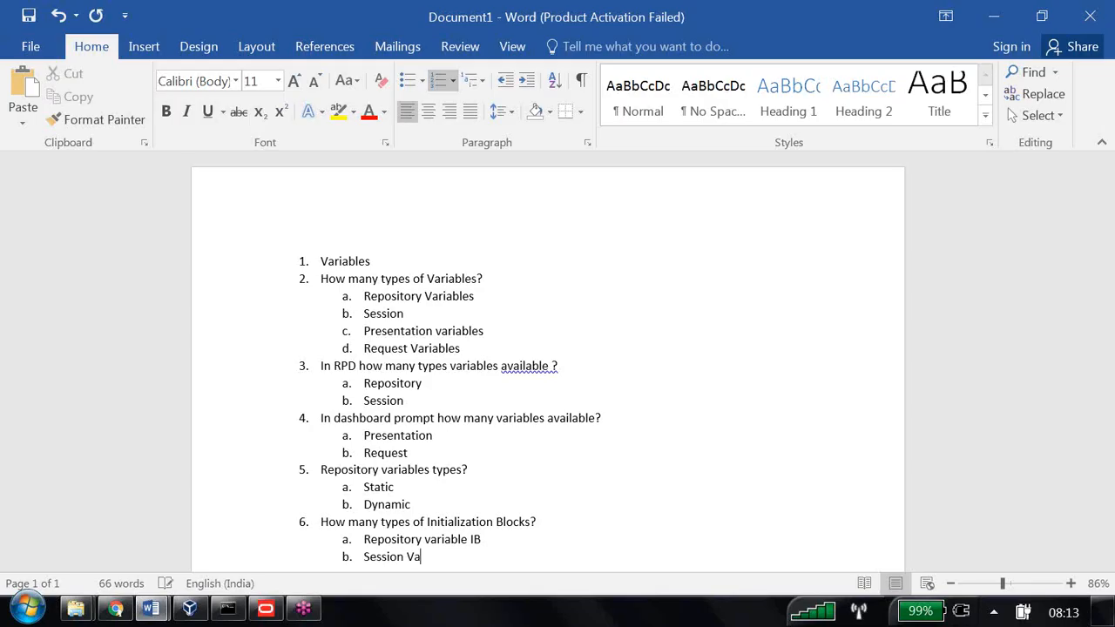
text(riable IB)
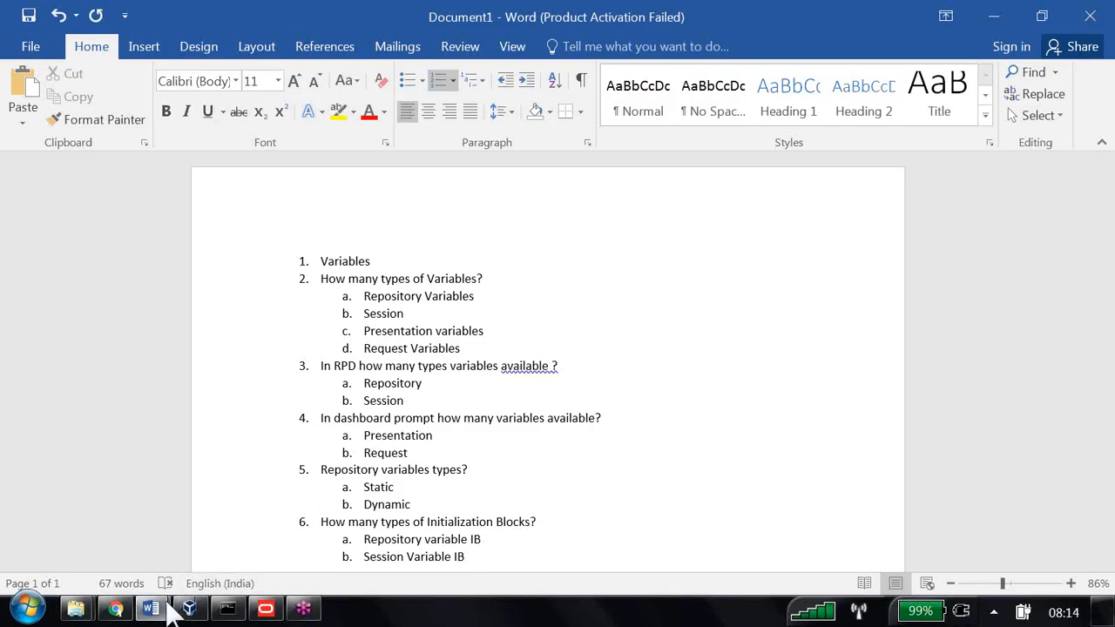
In the OBIEE course document, page down and highlight the Exercise 1 and Exercise 2 headings
mouse_move(165, 614)
click(169, 528)
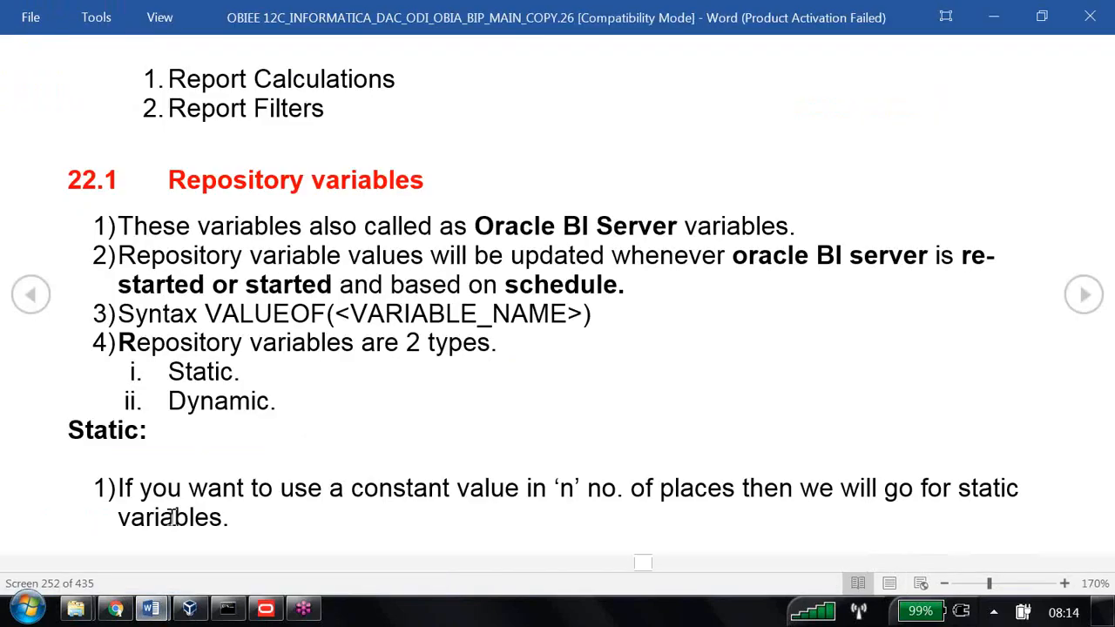
scroll(393, 305, down, 3)
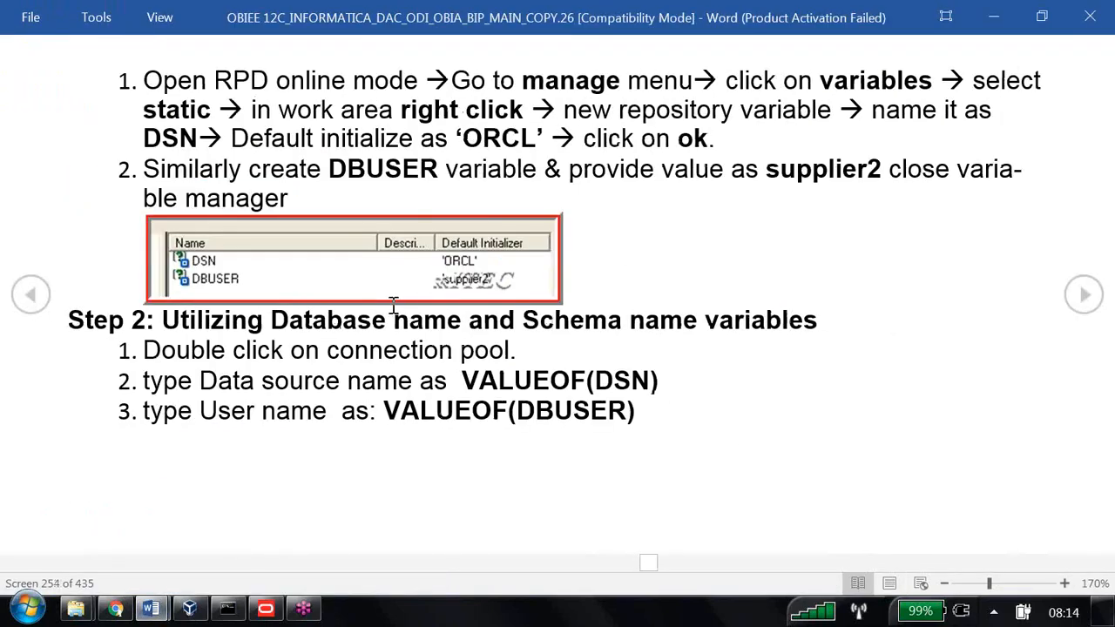
scroll(394, 305, down, 1)
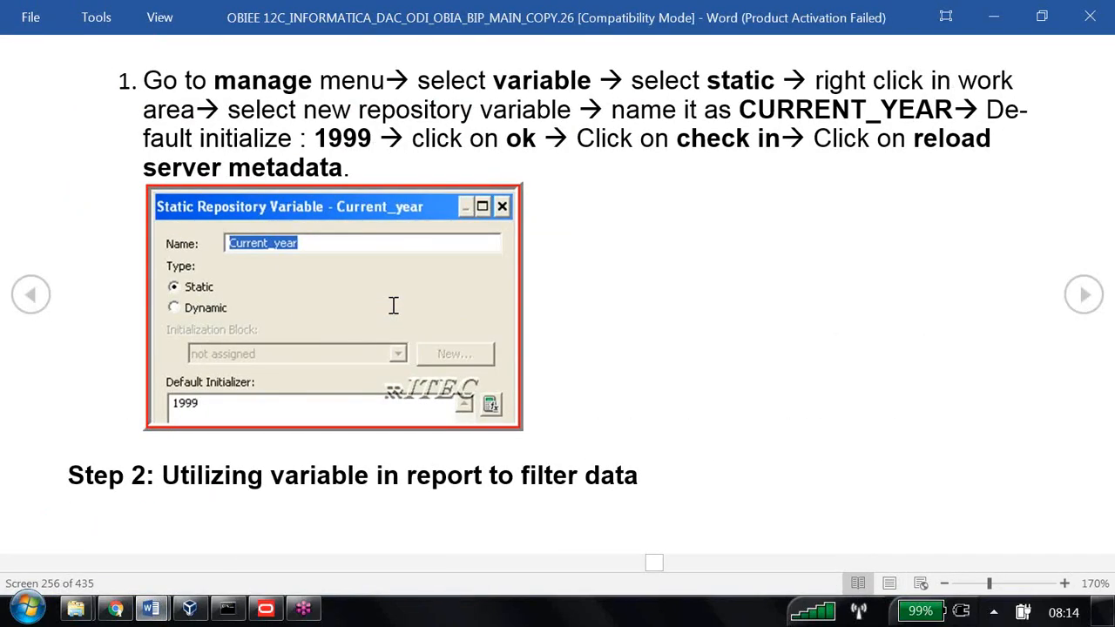
scroll(394, 305, down, 2)
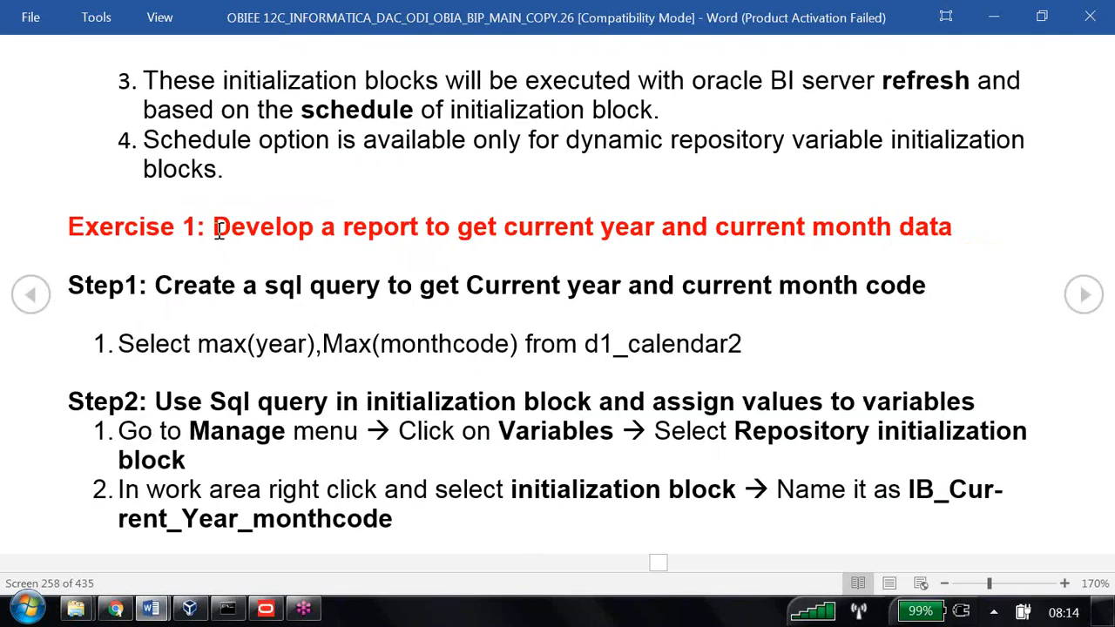
drag(216, 229, 914, 236)
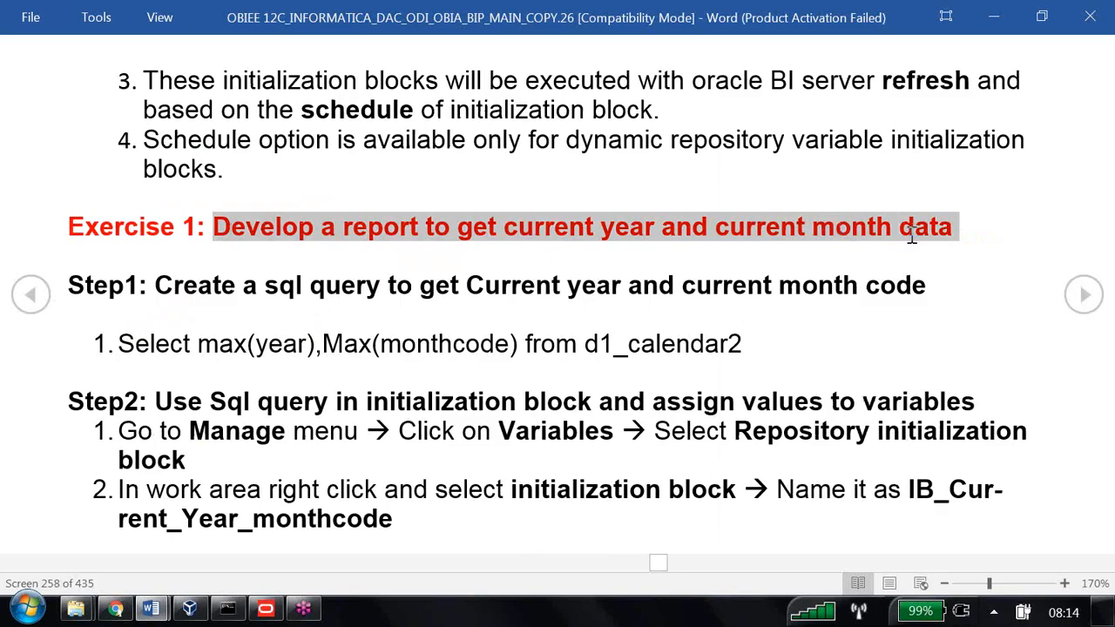
scroll(912, 235, down, 2)
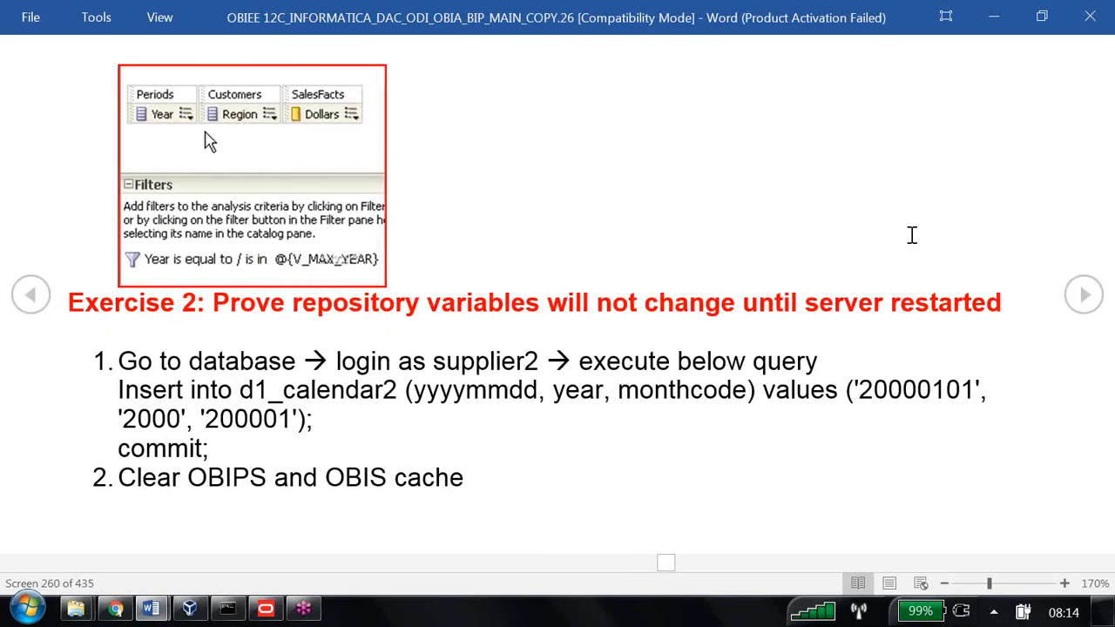
drag(215, 302, 929, 329)
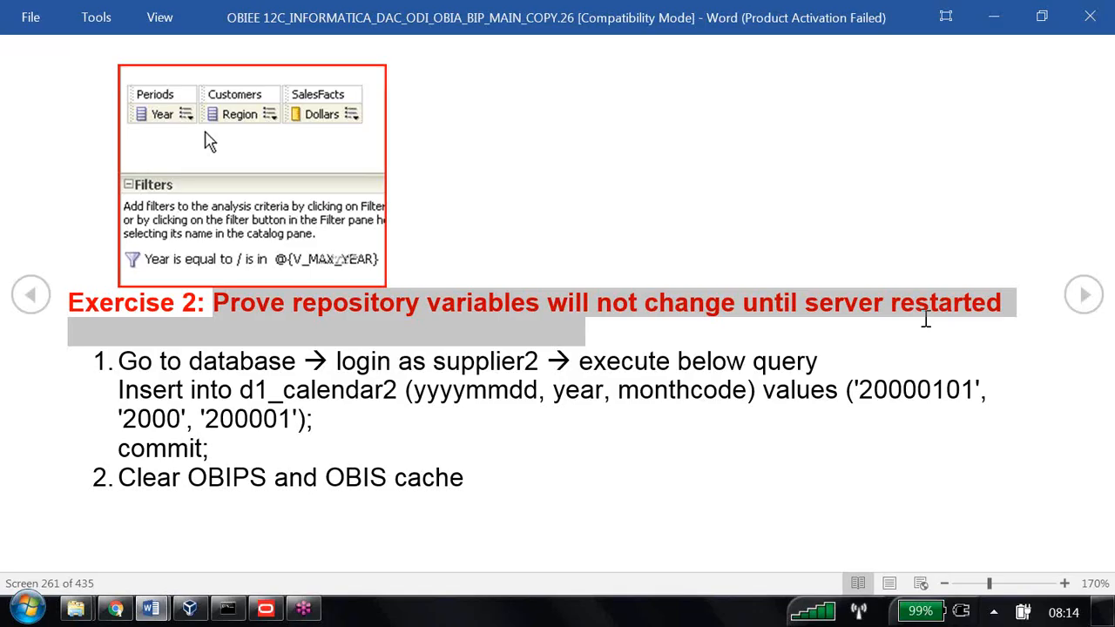
click(190, 607)
Start the sample appliance VM and note 'select max(year) from d1_calendar2 --1999' in maximized Notepad
click(558, 376)
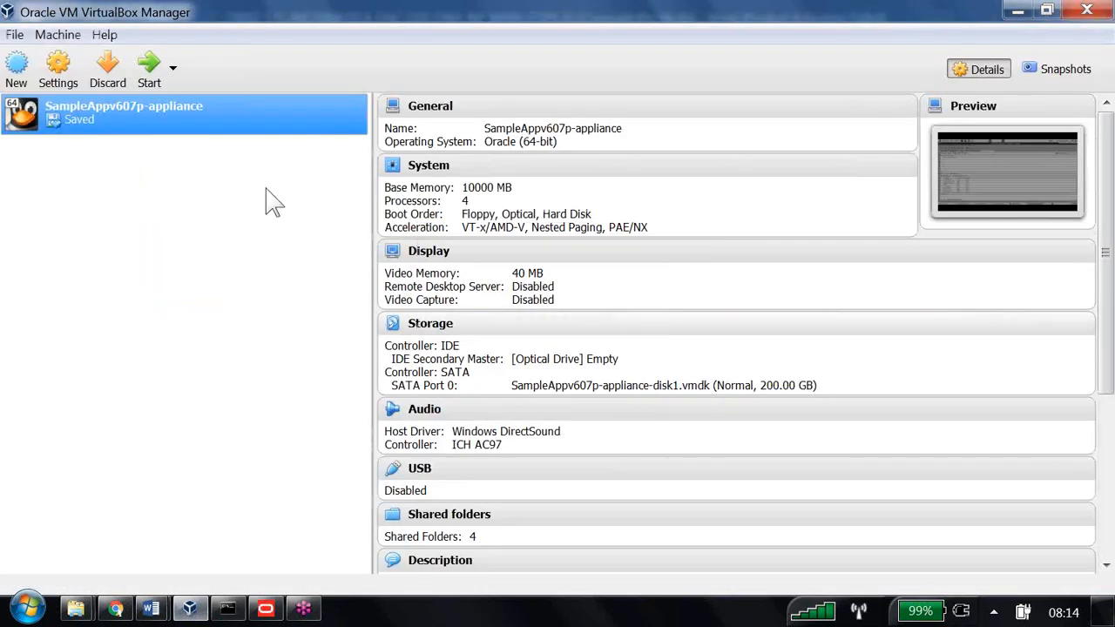
click(149, 66)
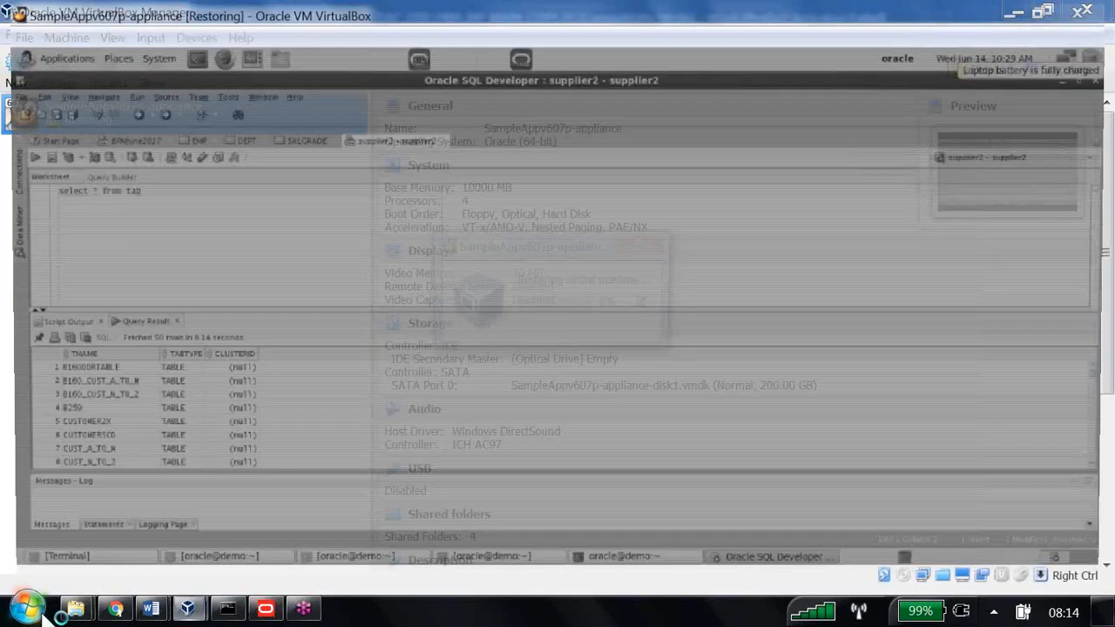
click(39, 612)
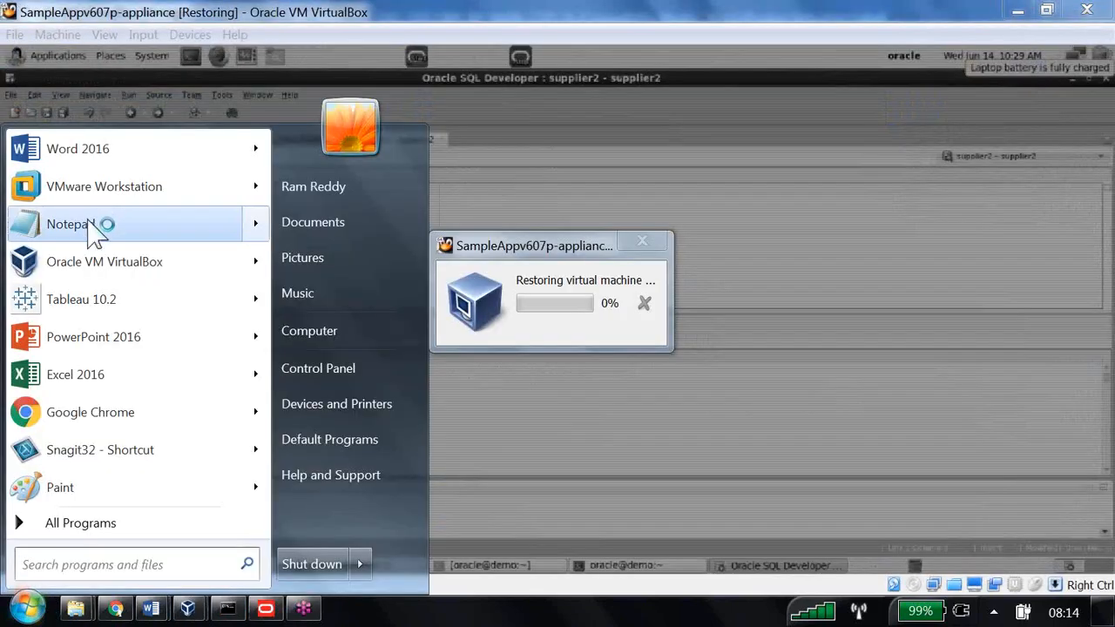
click(79, 220)
double_click(341, 259)
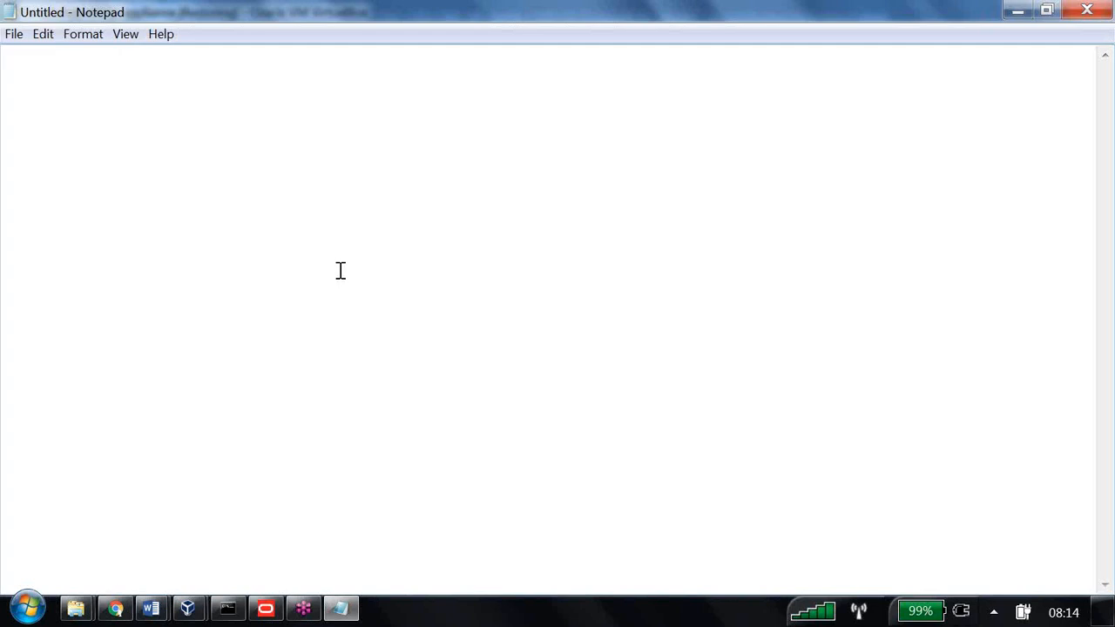
text(select ma)
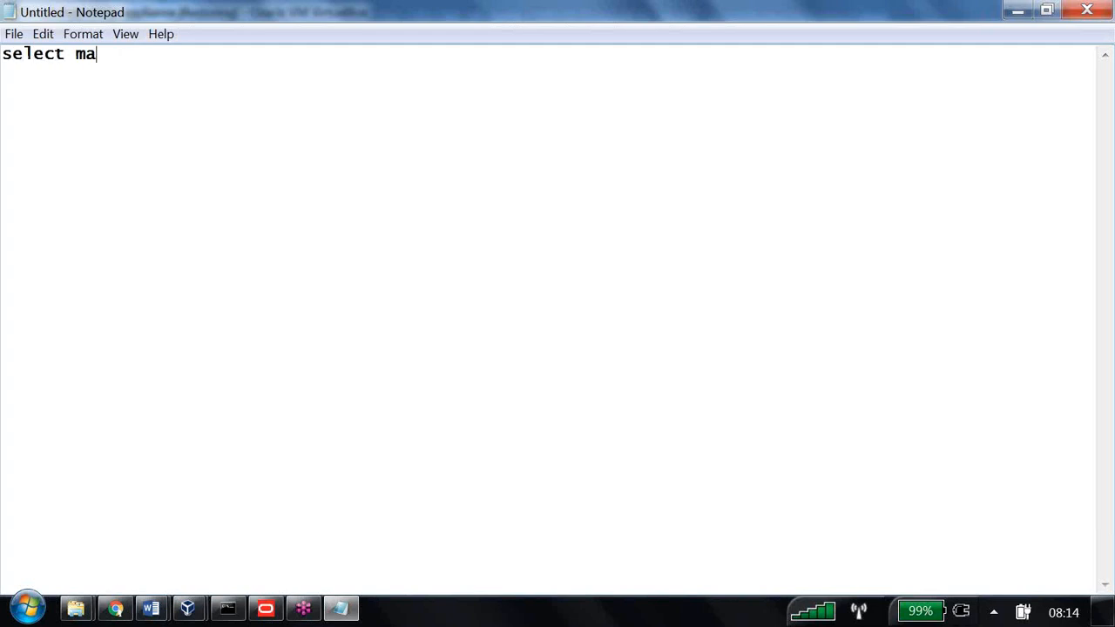
text(x(year) from )
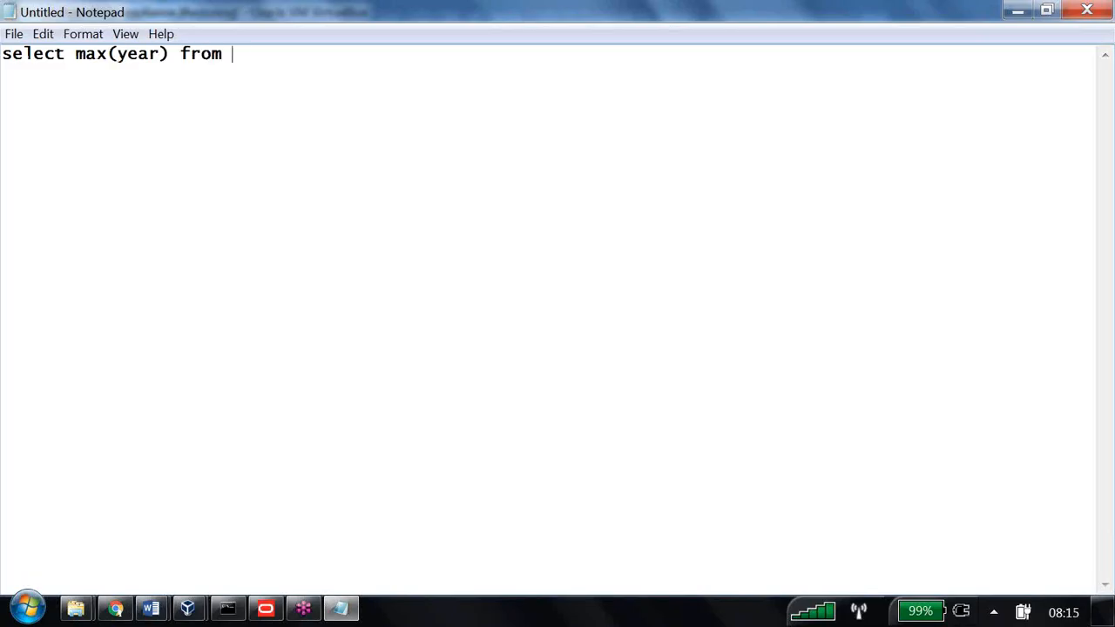
text(d1_calendar2)
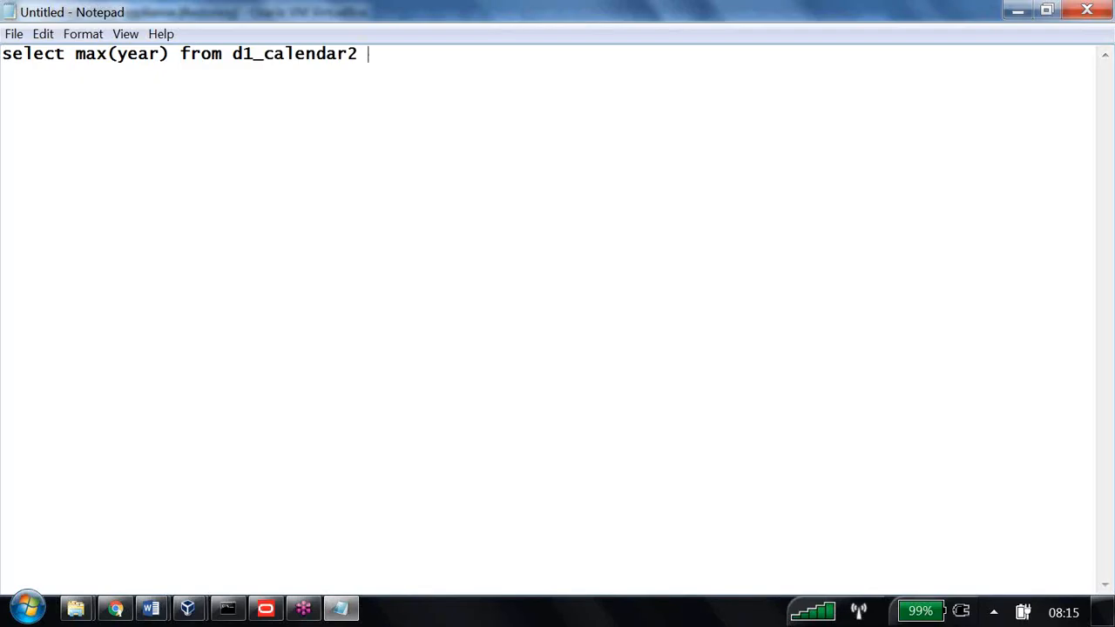
text( --1999)
click(163, 607)
In the OBIEE guide, highlight Exercise 2's login step, the insert into d1_calendar2 query and commit
click(174, 527)
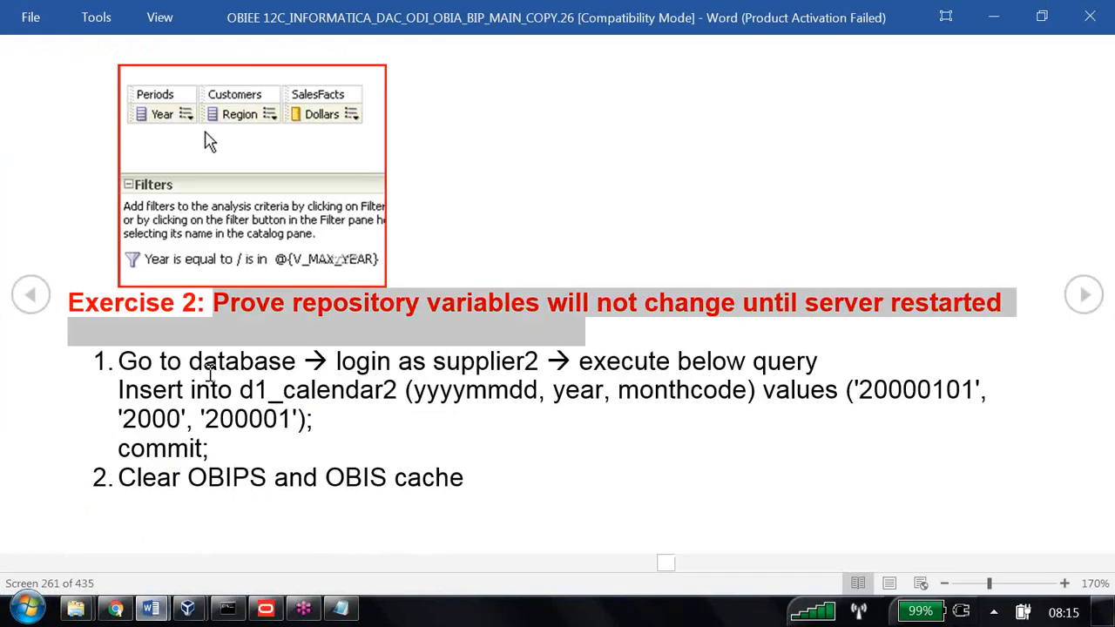
drag(120, 361, 515, 370)
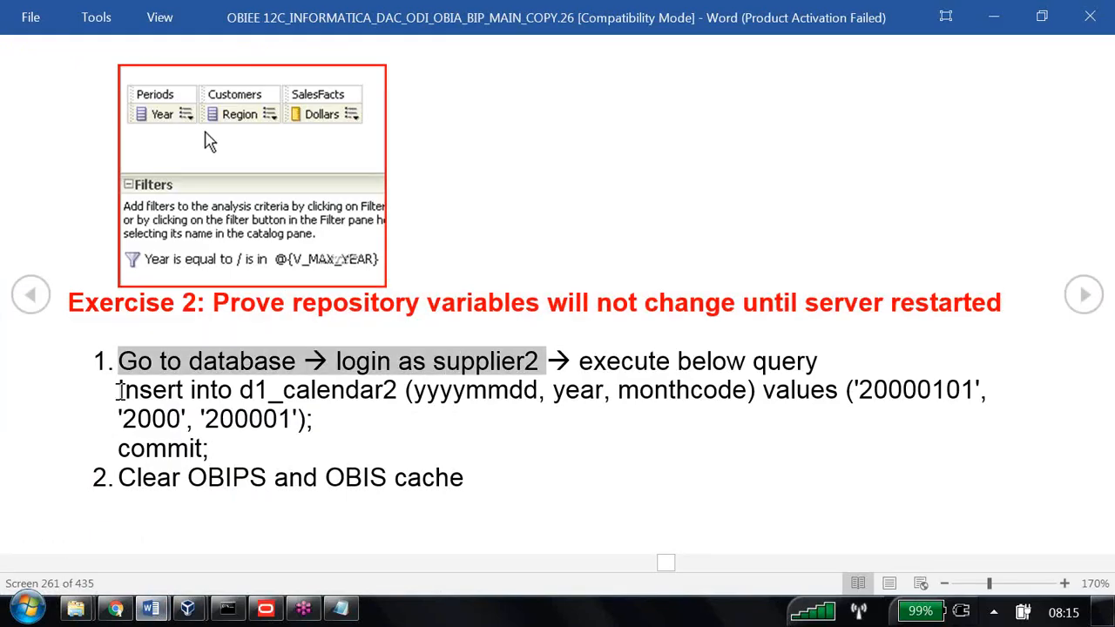
drag(119, 391, 324, 415)
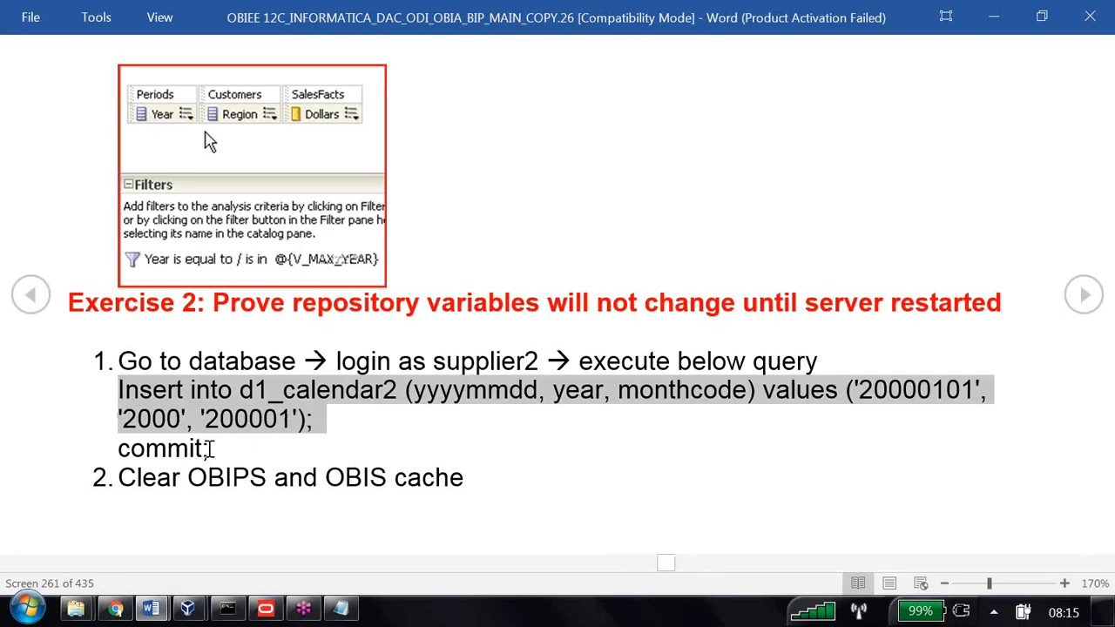
drag(209, 448, 118, 392)
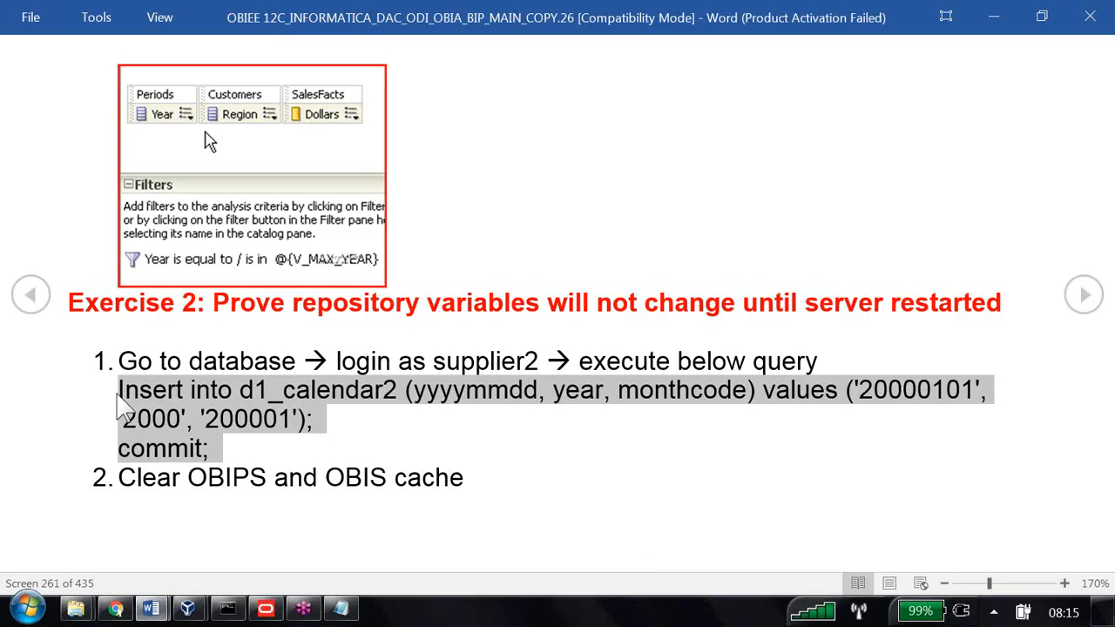
Bring the SQL Developer virtual machine forward and place the cursor at the query's end
click(187, 610)
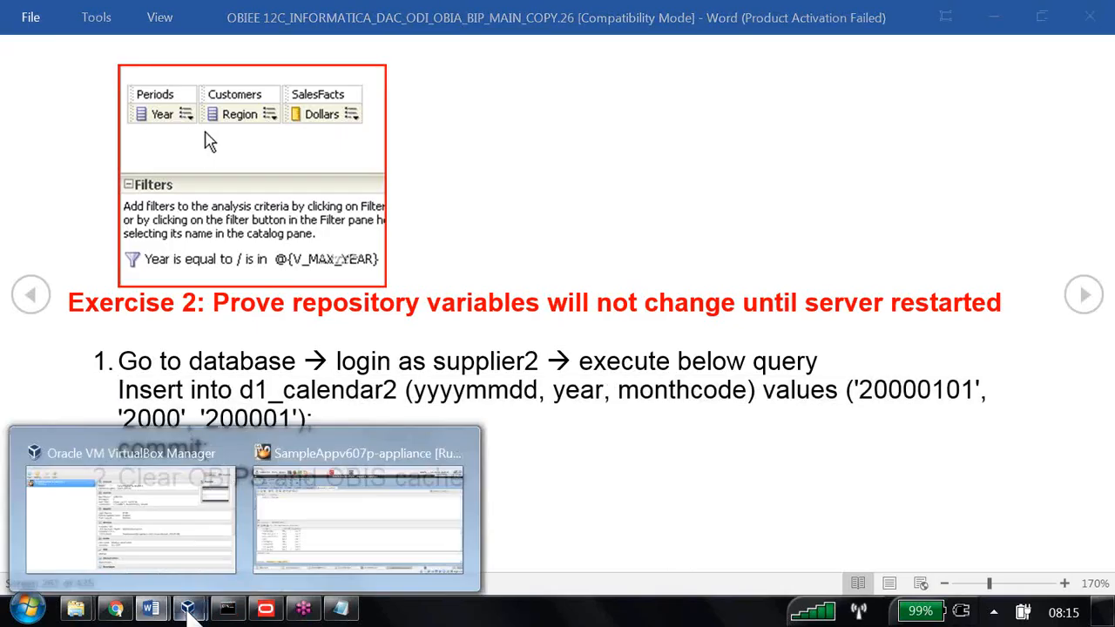
click(325, 522)
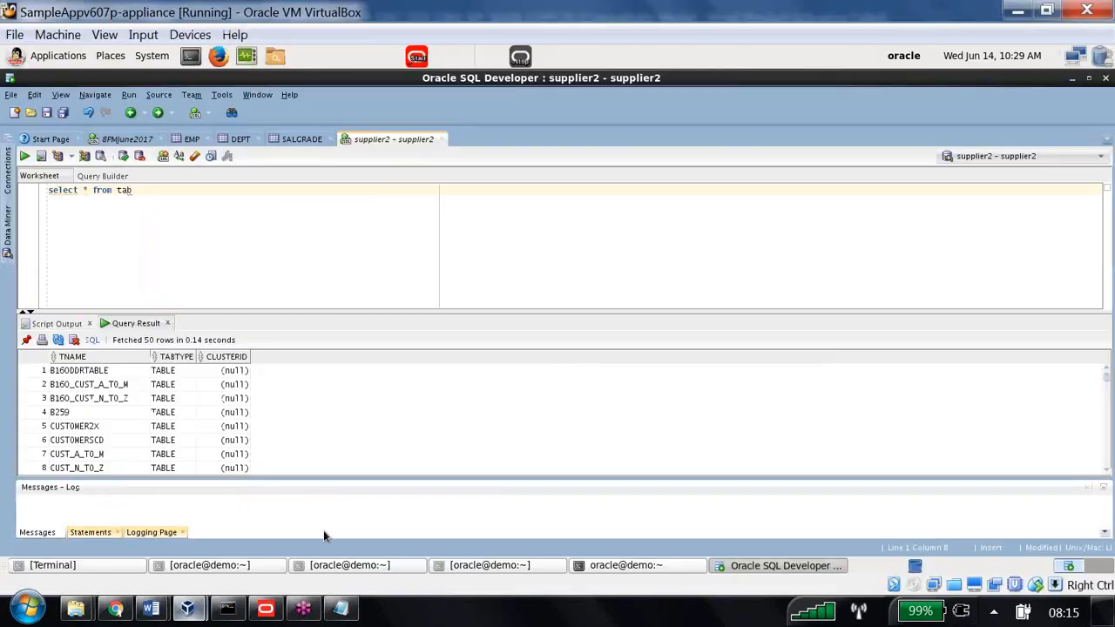
click(324, 263)
Sign in to Oracle BI analytics and open the Dynamic Repository Variable analysis criteria
click(116, 610)
click(356, 50)
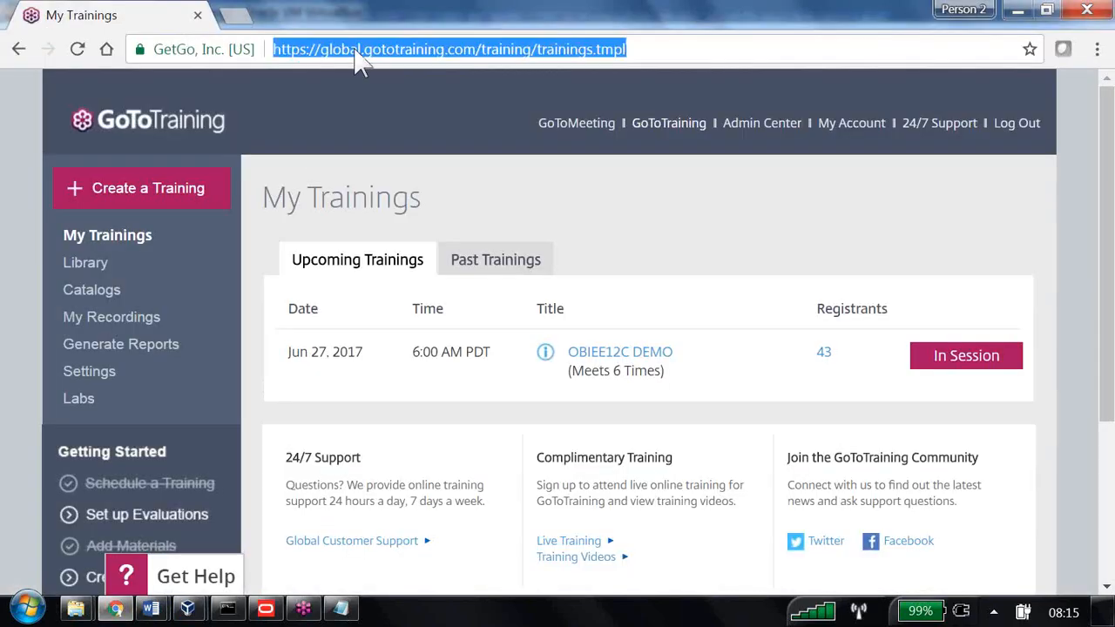
text(anal)
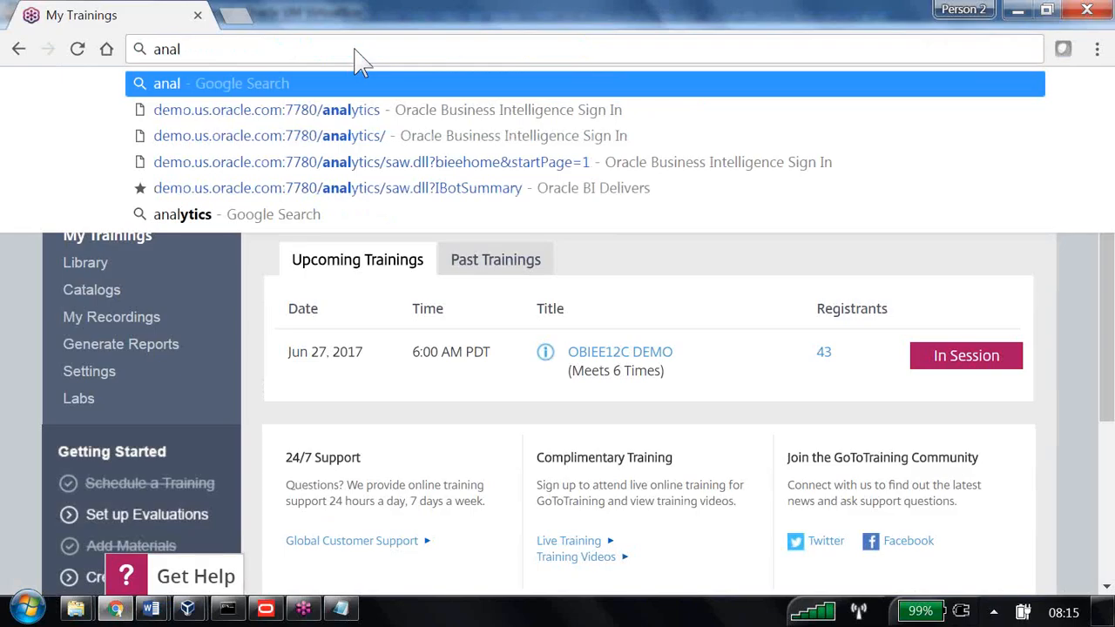
click(350, 110)
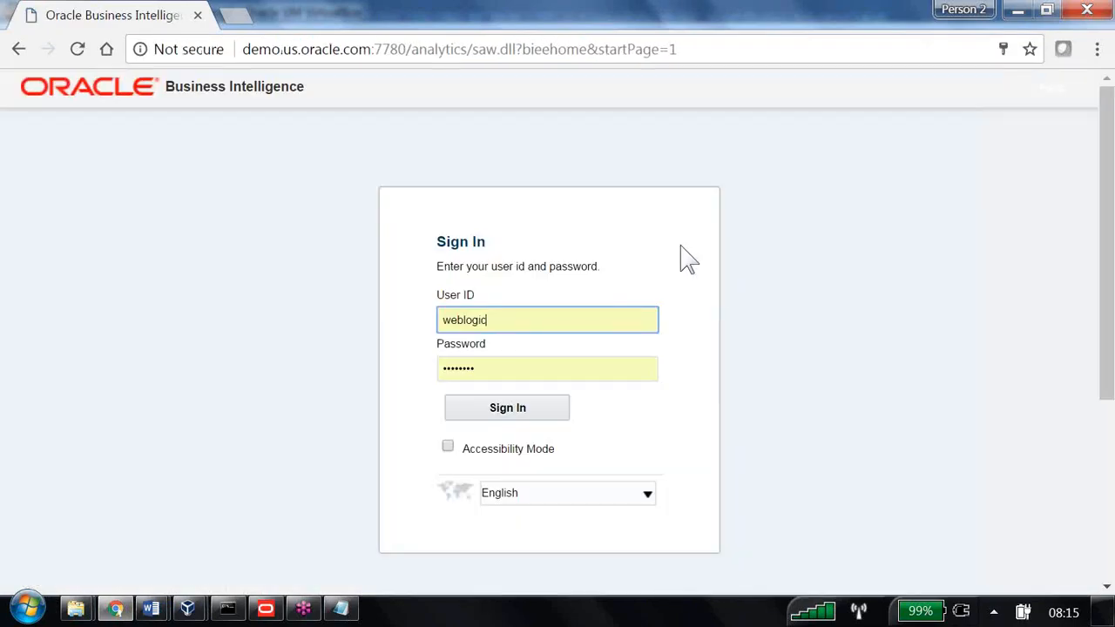
key(Return)
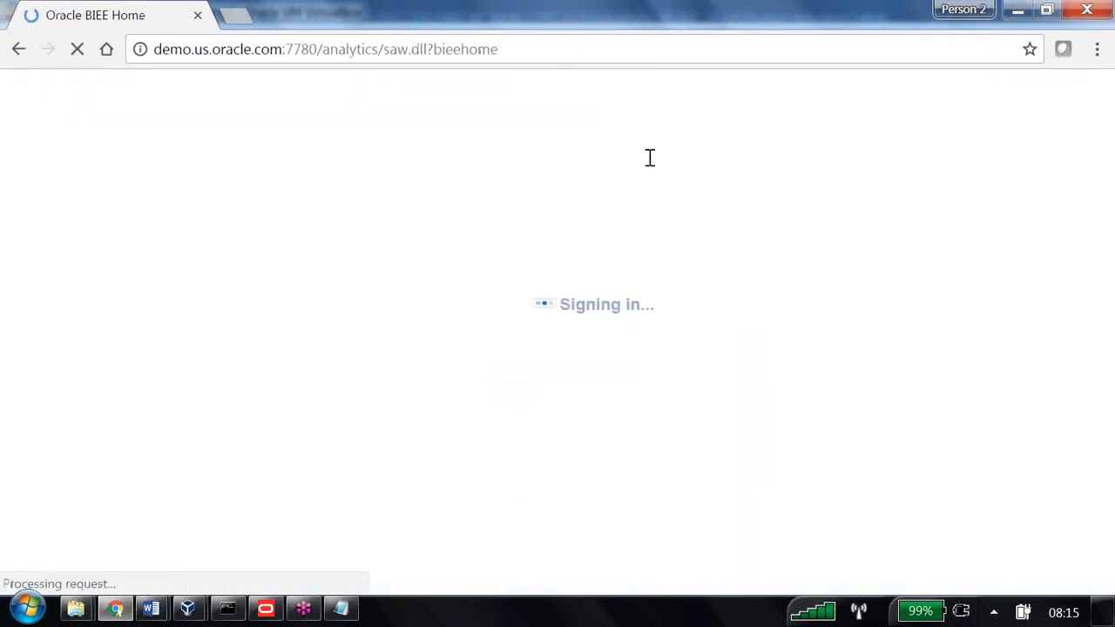
click(503, 132)
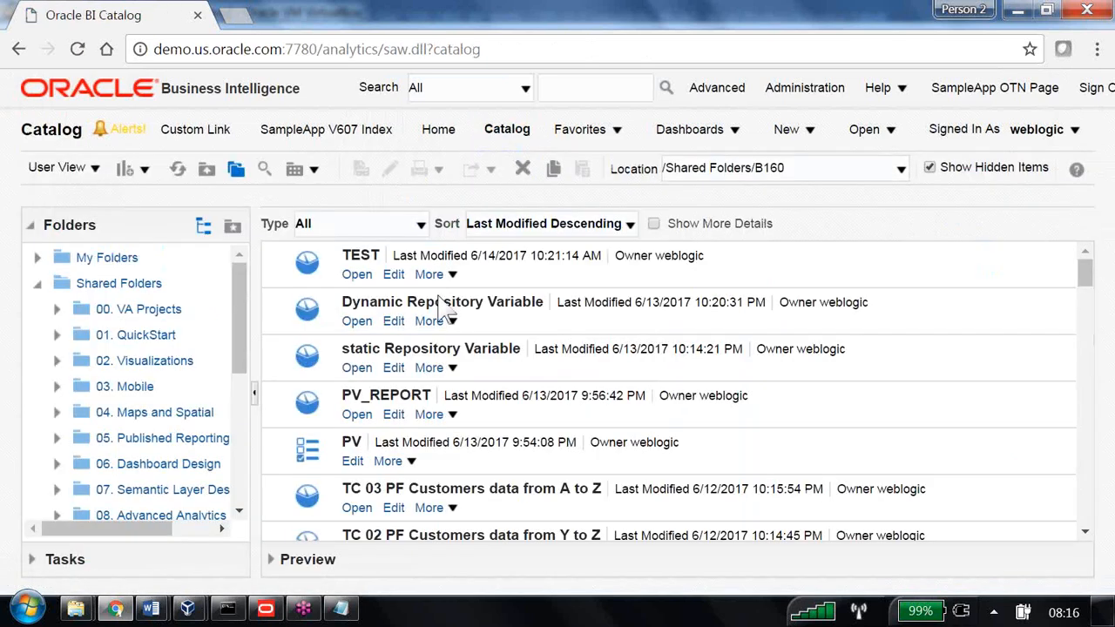
click(354, 322)
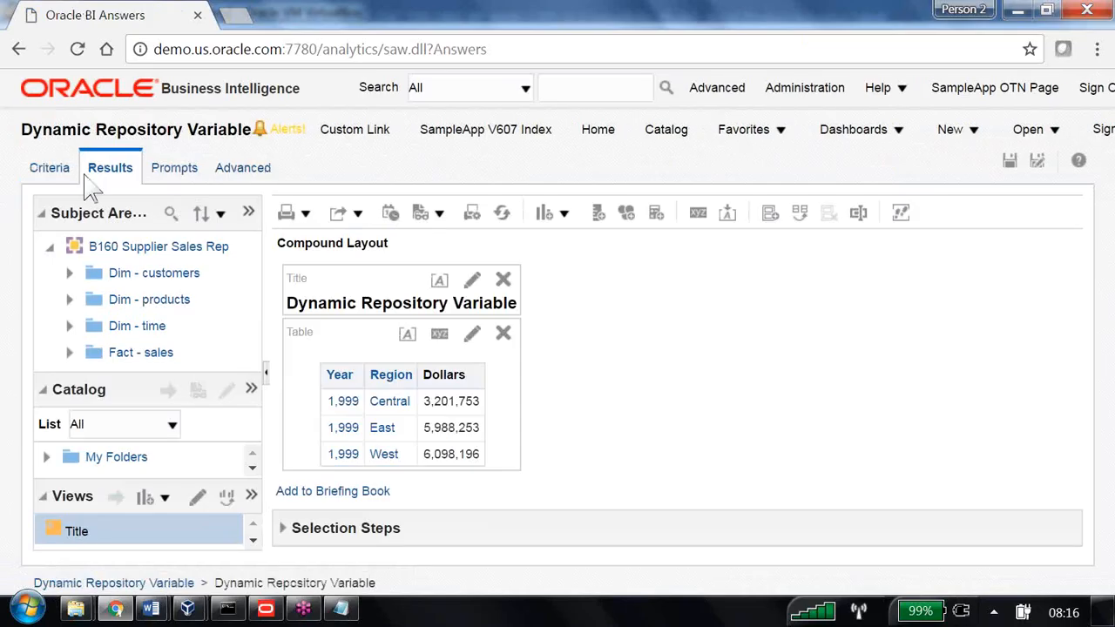
click(52, 170)
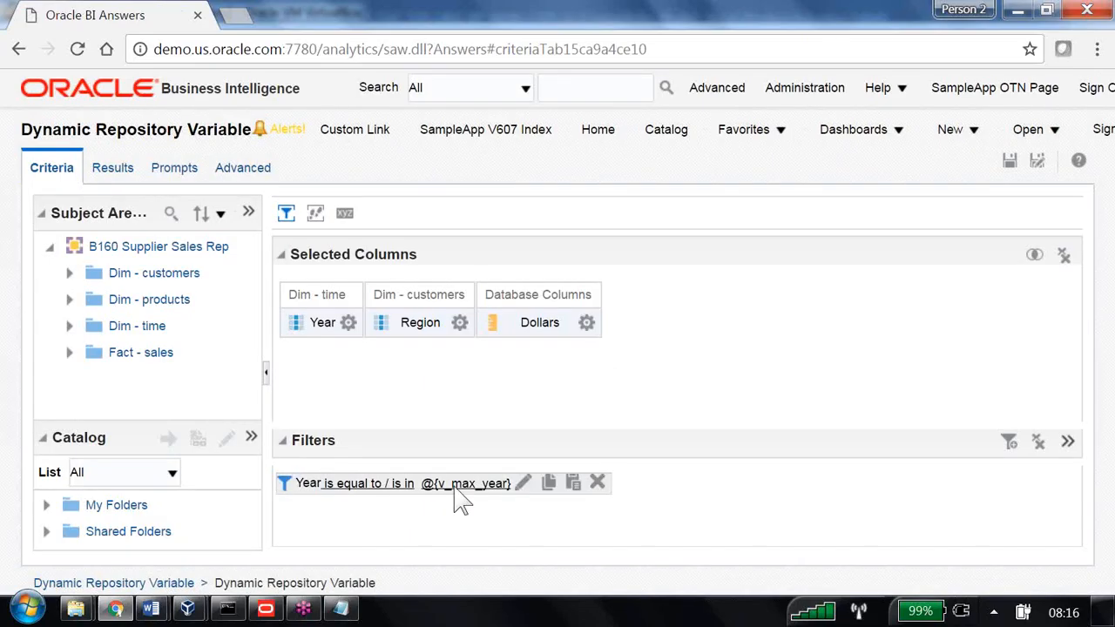
Open the repository online in the Administration Tool after re-entering the account password
click(264, 609)
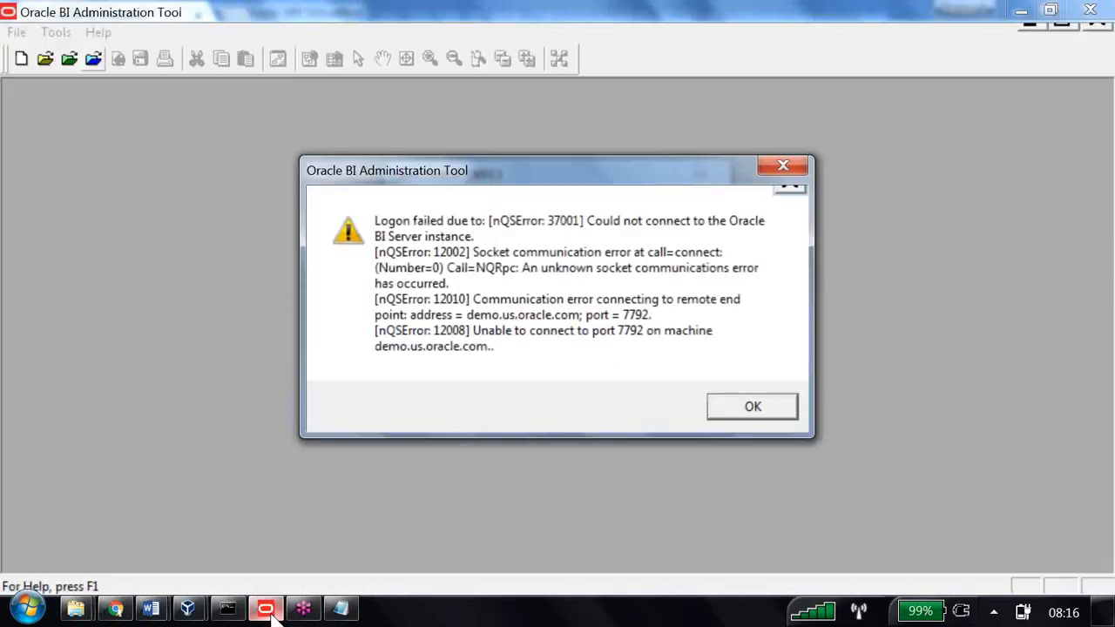
key(Return)
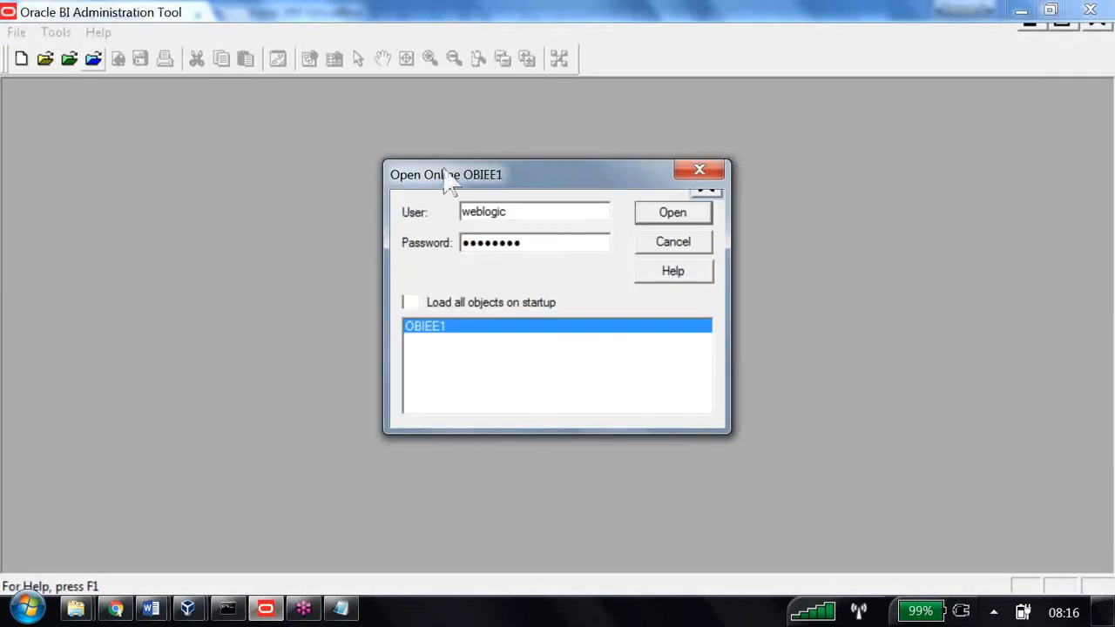
key(ctrl+a)
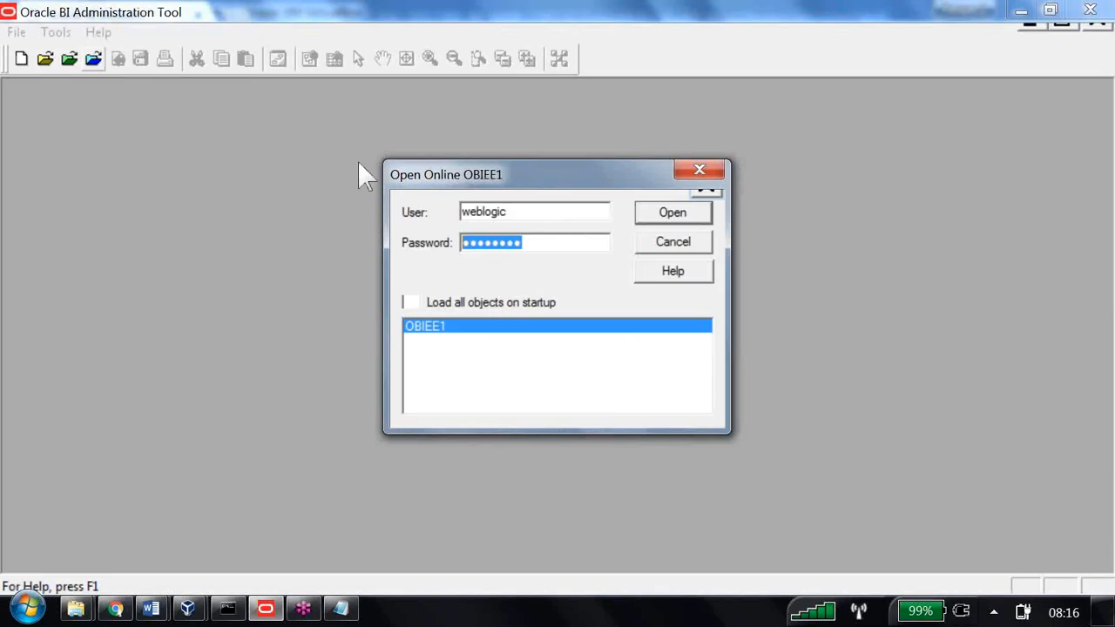
text(welcome1)
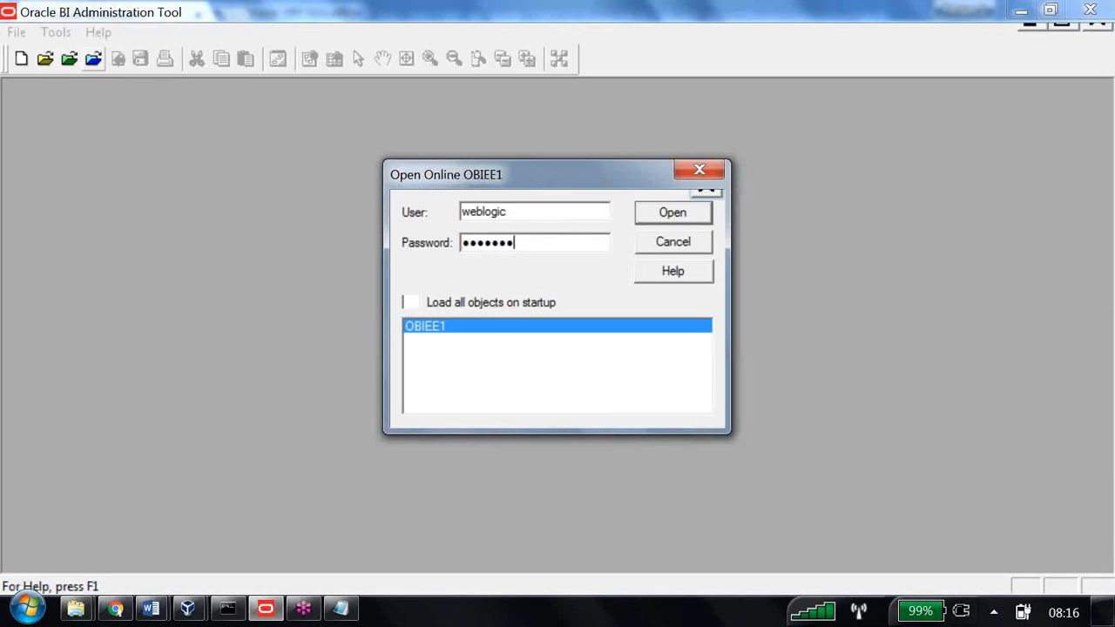
key(Return)
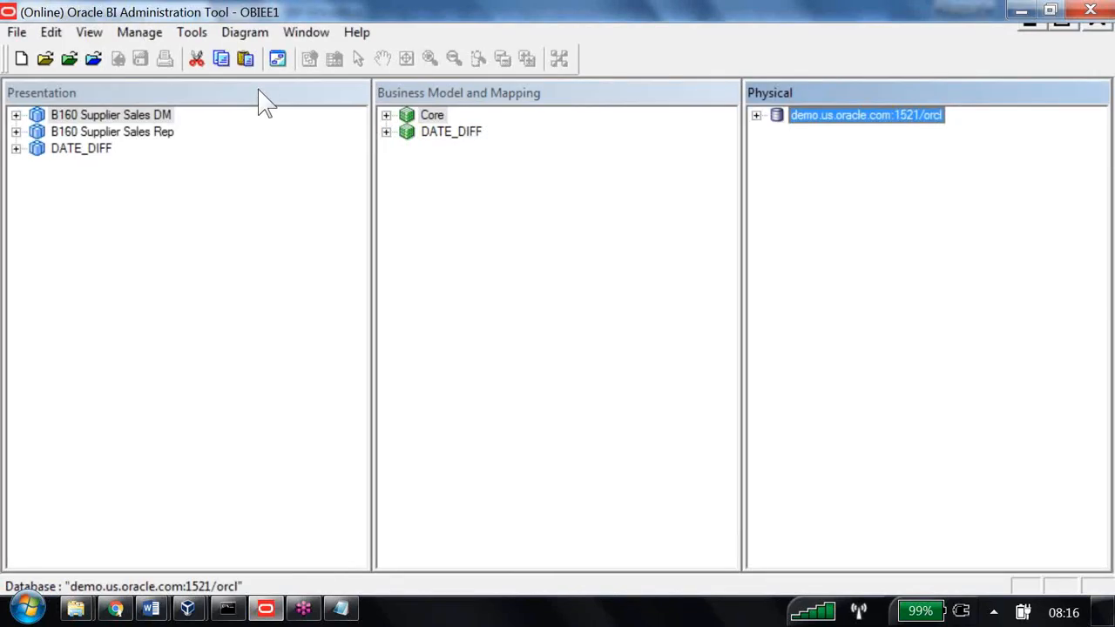
In the Variable Manager, inspect dynamic variable V_max_year, which still defaults to 1999.0d
click(139, 33)
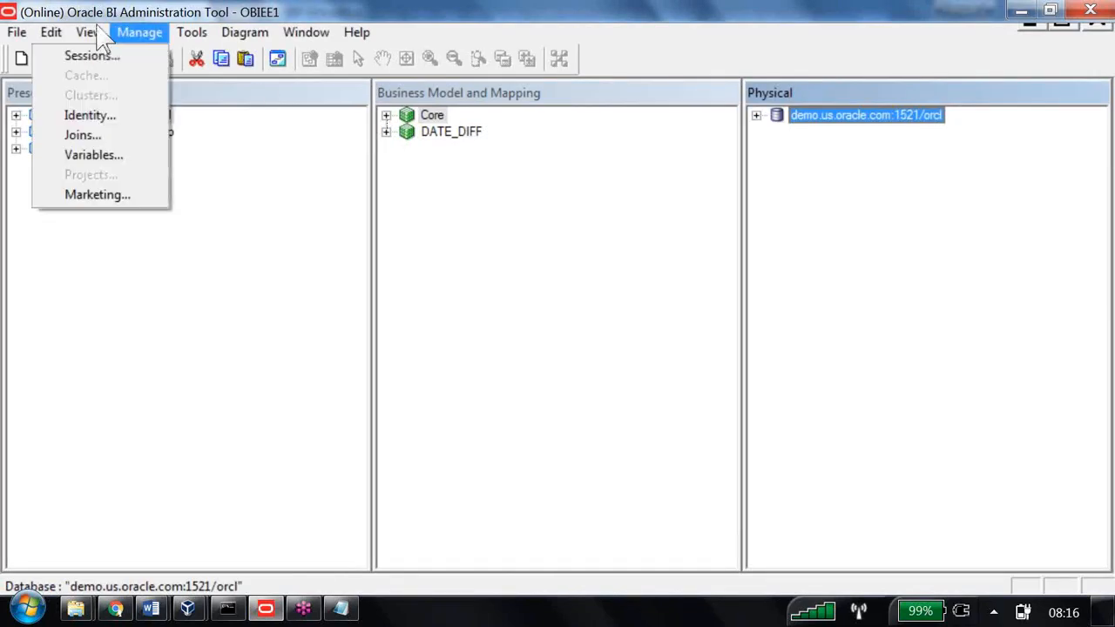
click(107, 154)
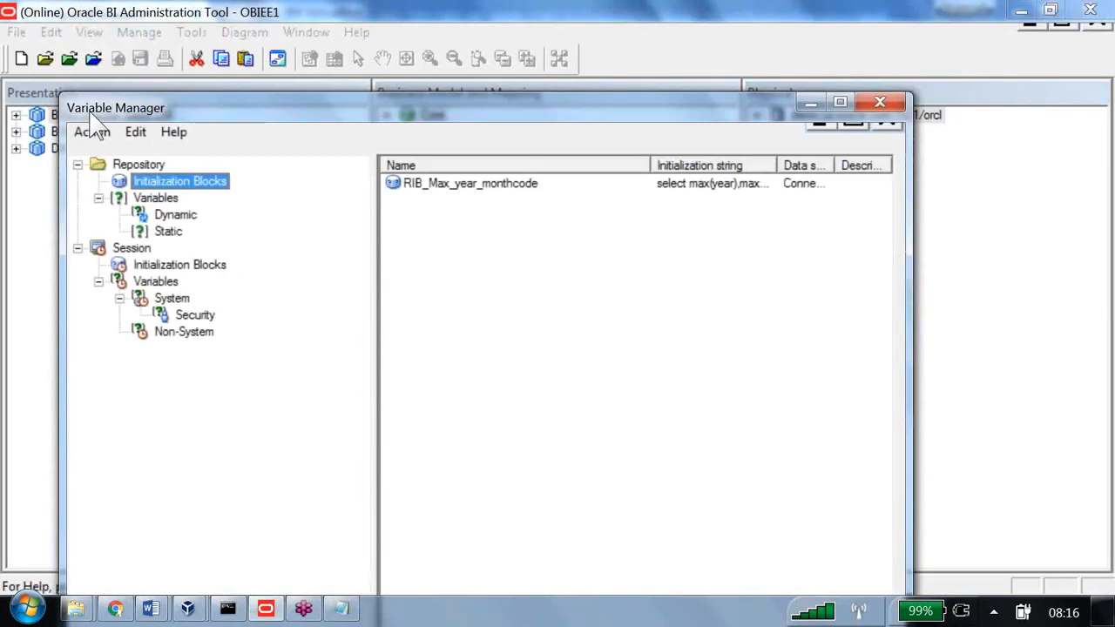
click(176, 214)
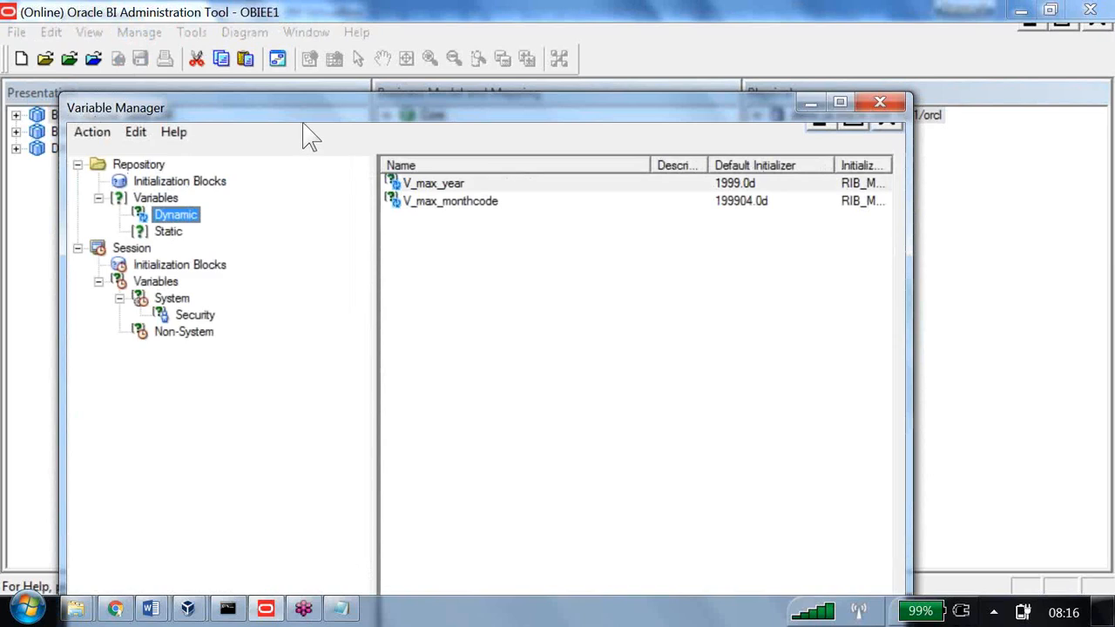
click(449, 184)
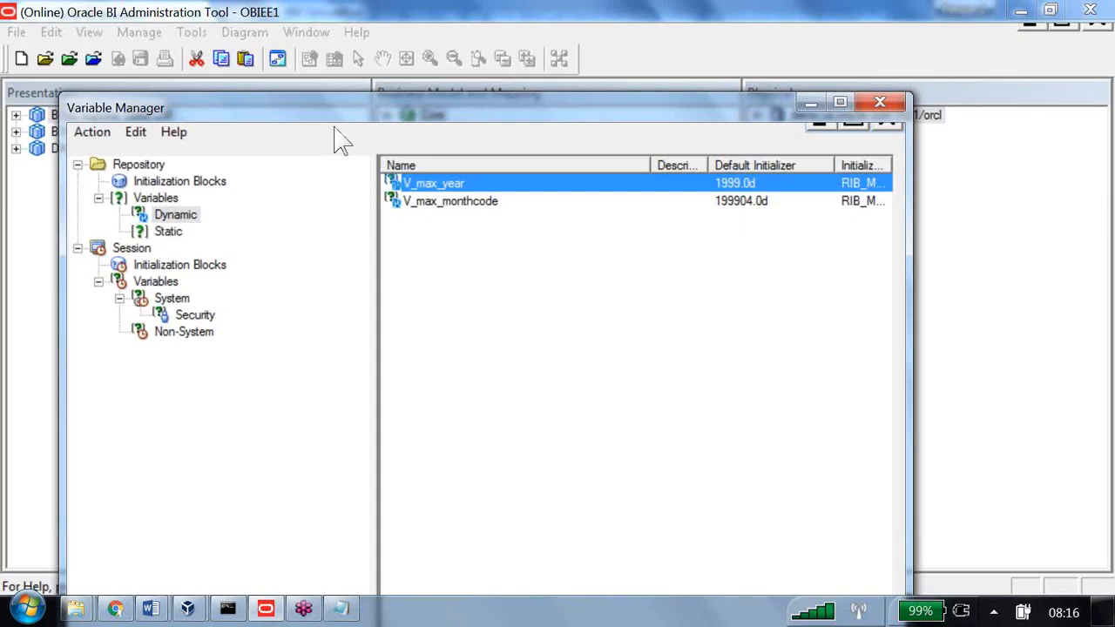
key(alt+Tab)
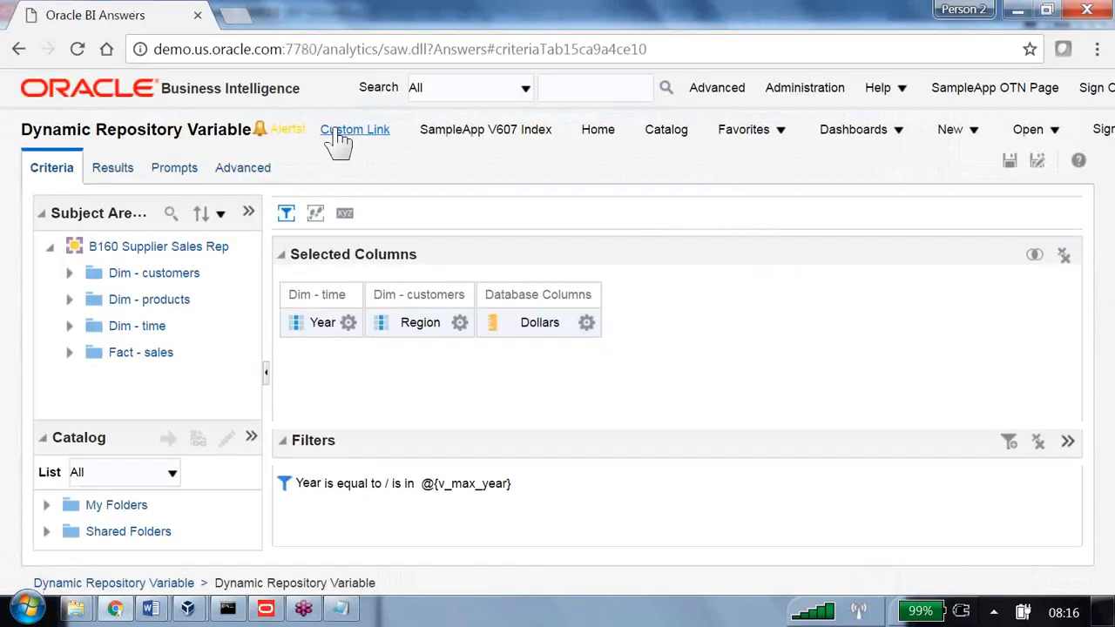
Recheck the Exercise 2 insert query in Word, then bring back the supplier2 SQL Developer worksheet
key(alt+Tab)
key(alt+Tab)
key(alt+Tab)
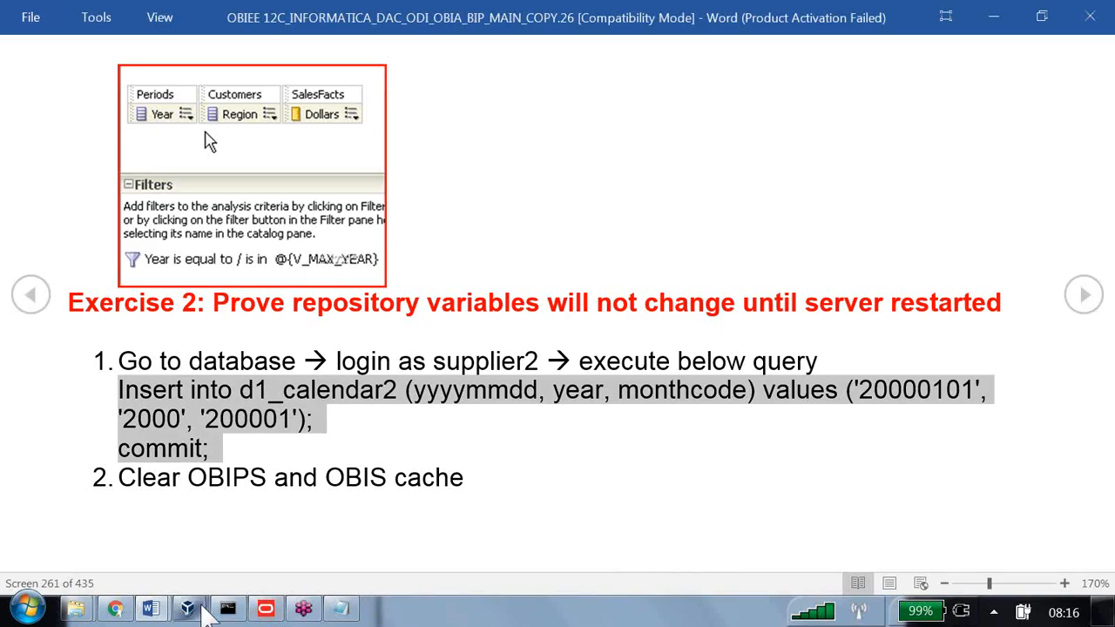
mouse_move(220, 614)
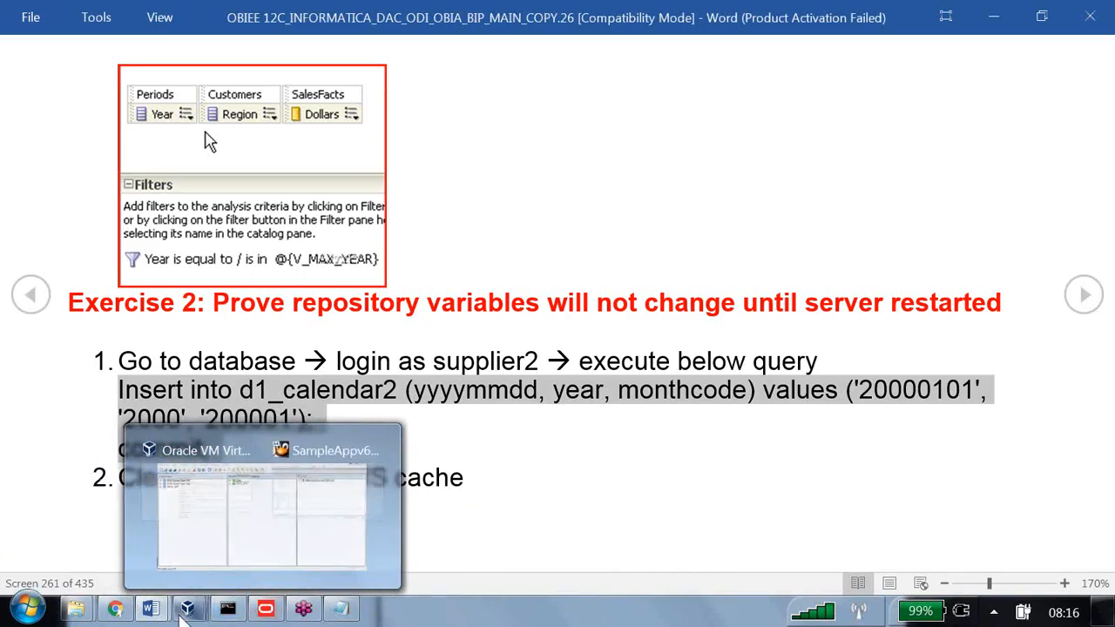
click(196, 611)
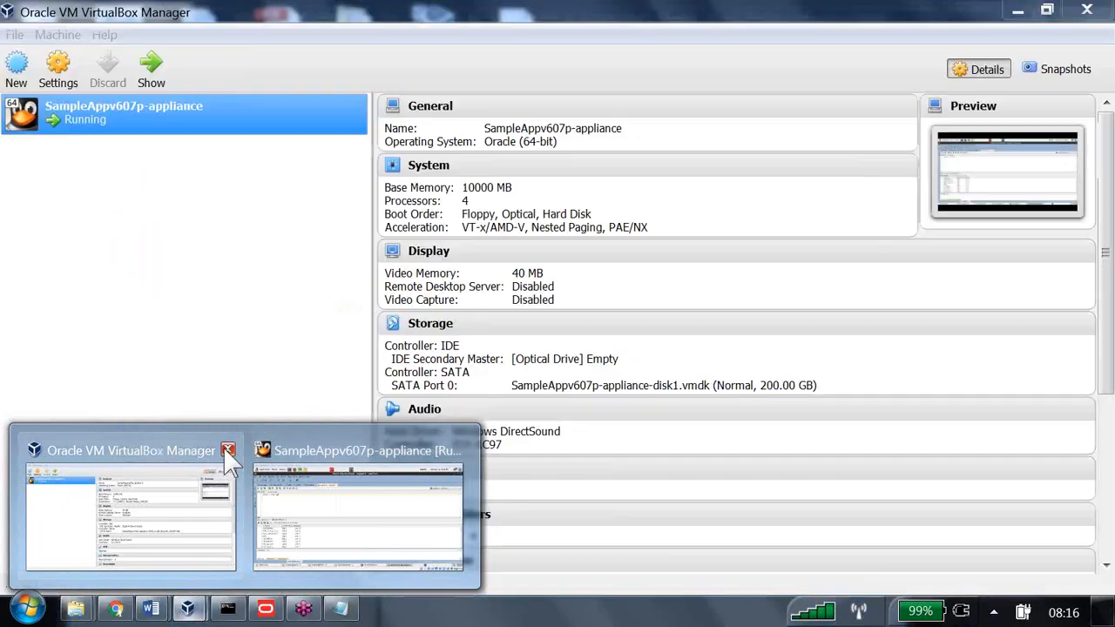
click(227, 450)
click(216, 487)
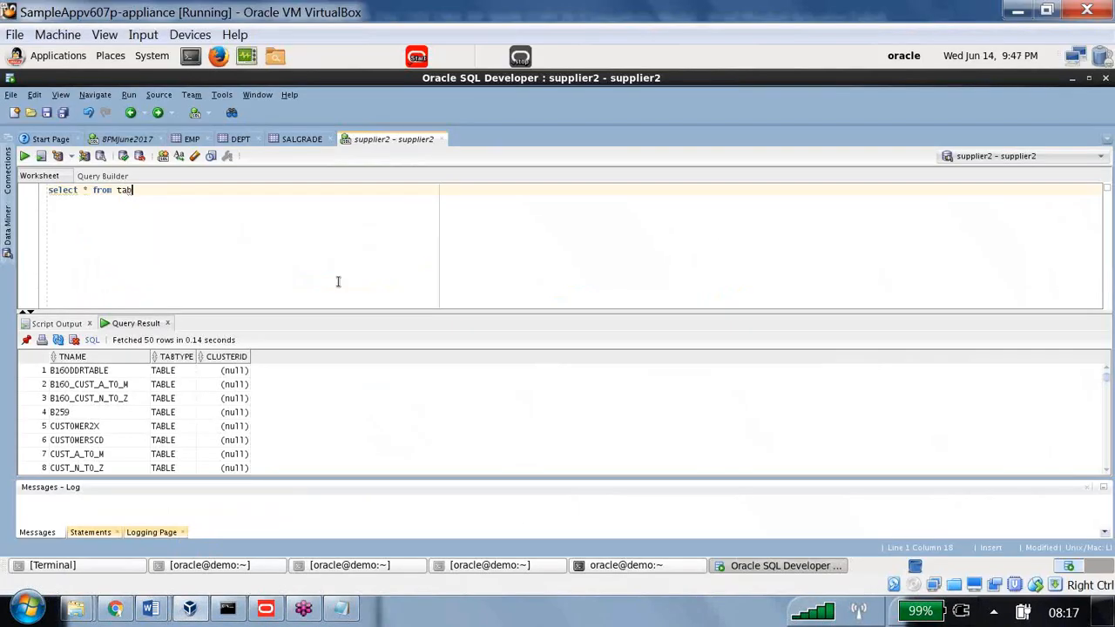
Insert a row with year 2000 and monthcode 200001 into d1_calendar2 and confirm '1 row inserted'
key(ctrl+a)
text(insert into d1_calend)
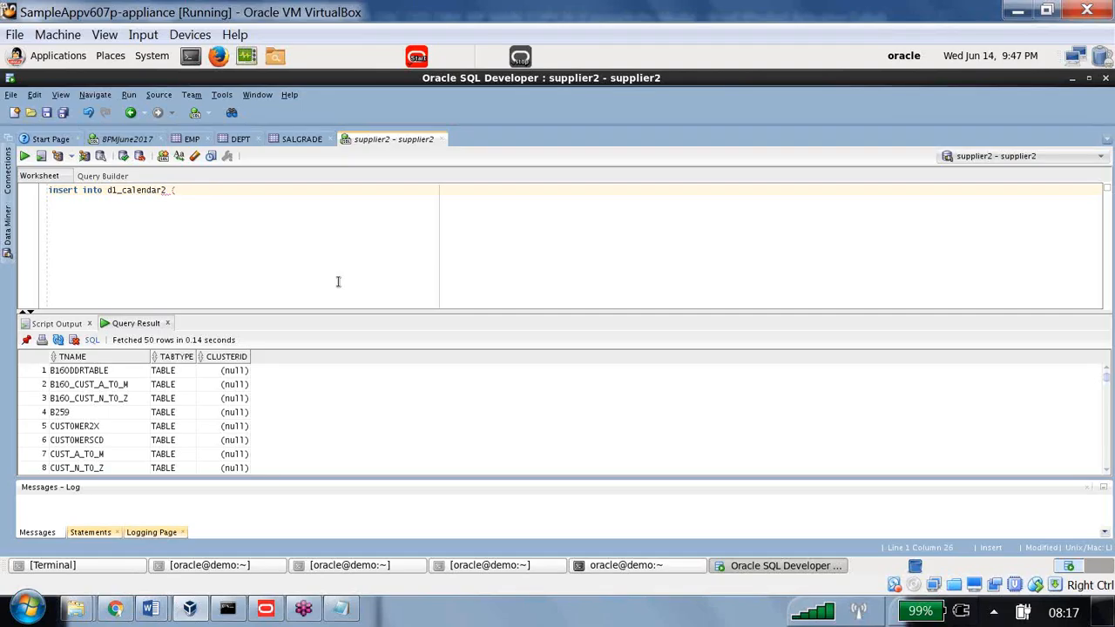
text((year,monthcode))
text(values (2000,)
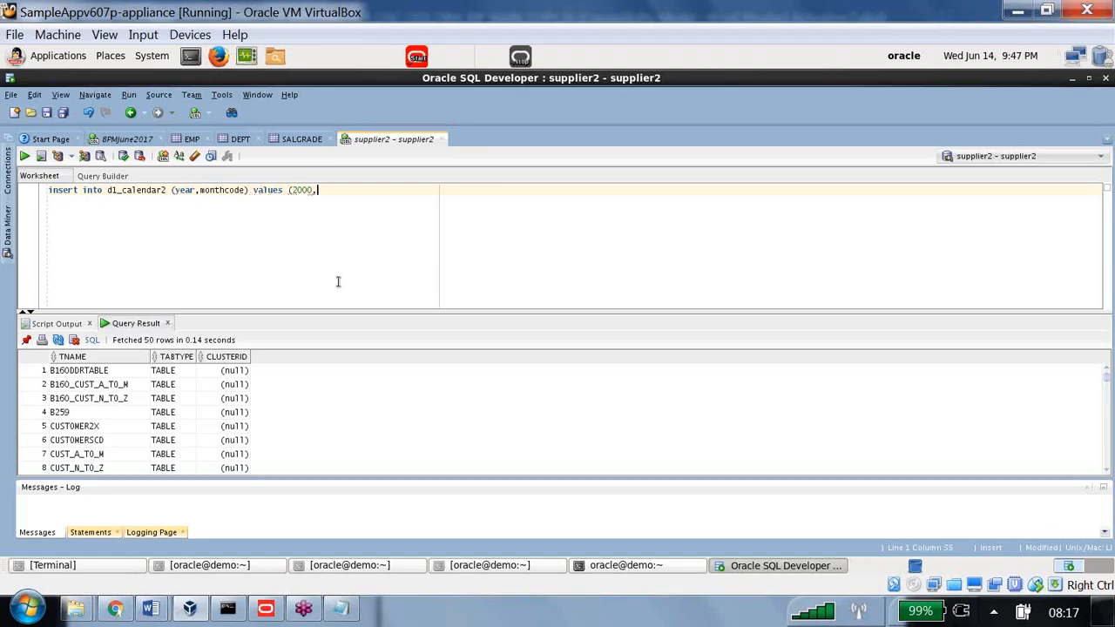
text(200001))
click(24, 156)
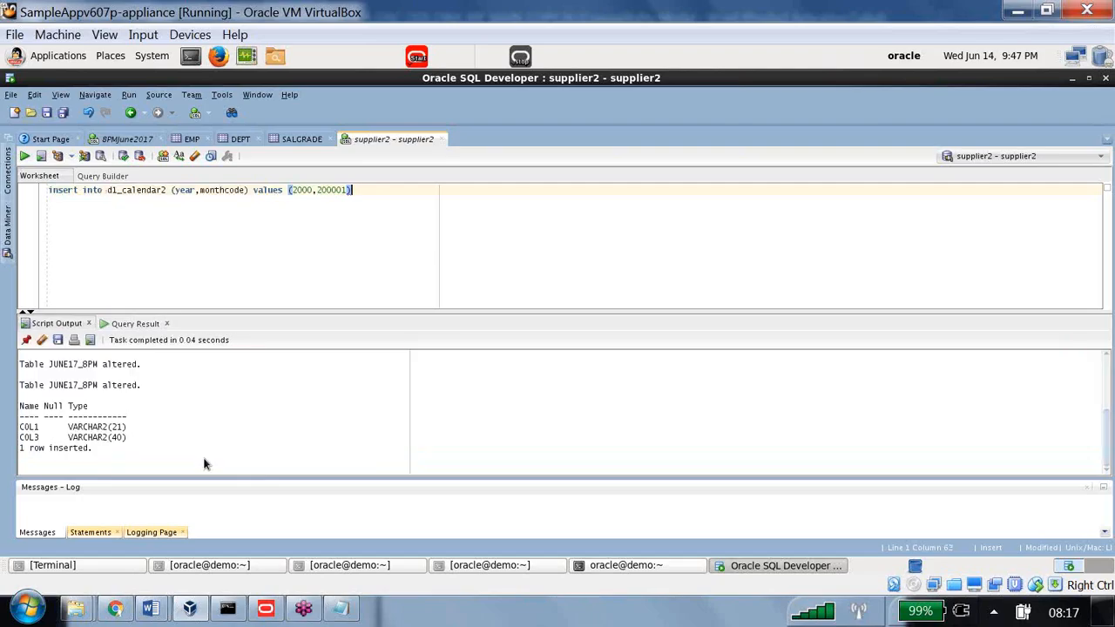
drag(96, 450, 4, 453)
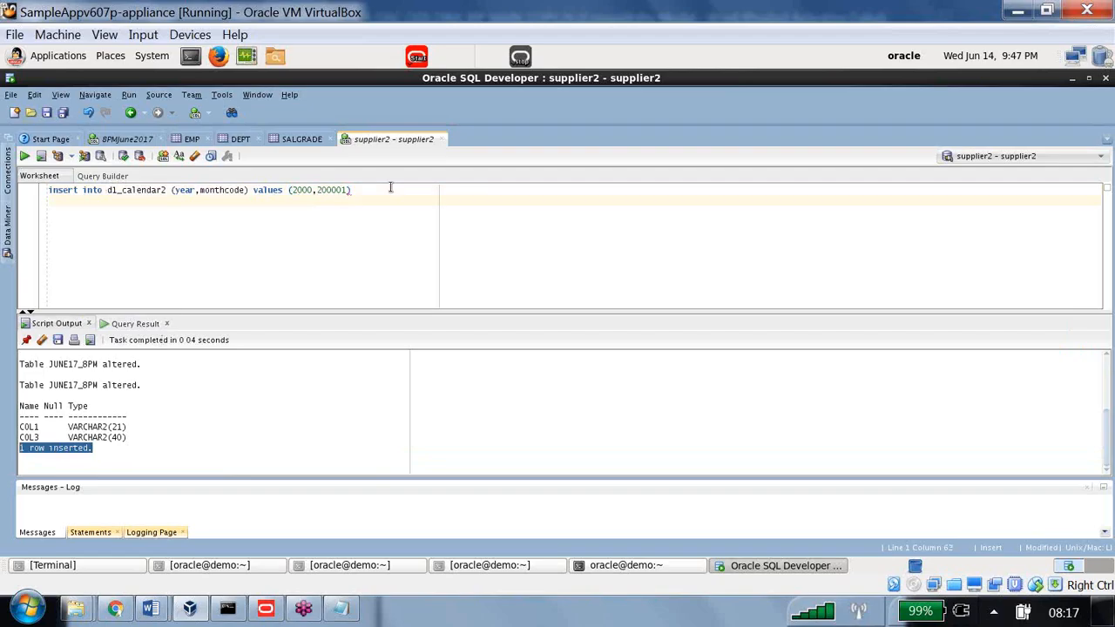
key(Return)
key(Return)
key(Return)
Commit the insert and query d1_calendar2 to confirm max year 2000 and max monthcode 200001
text(selec)
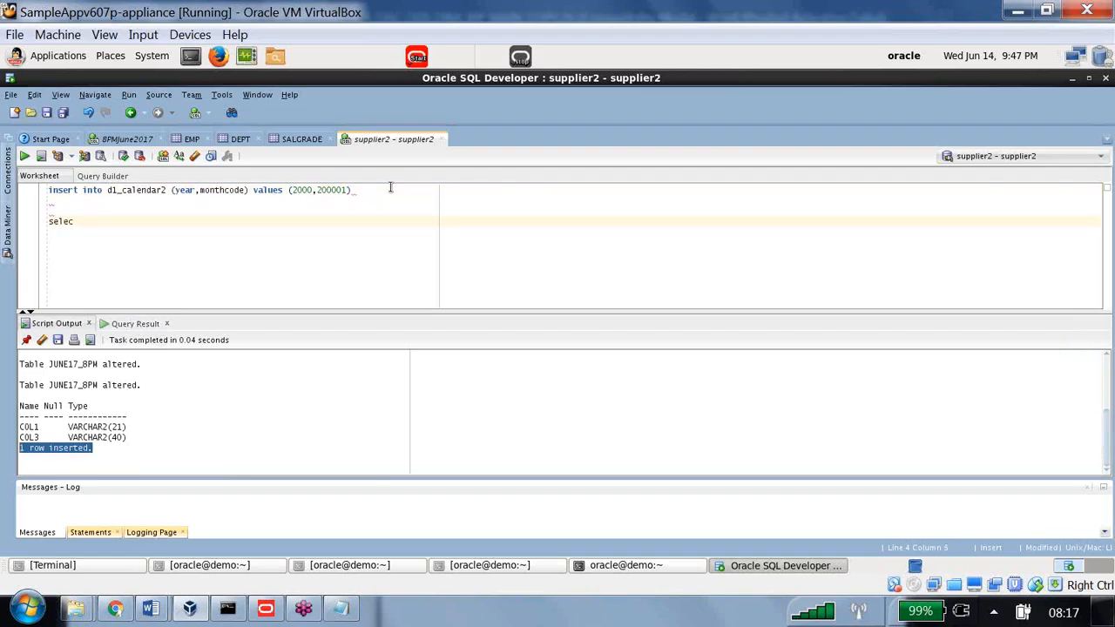
text(t max)
click(123, 156)
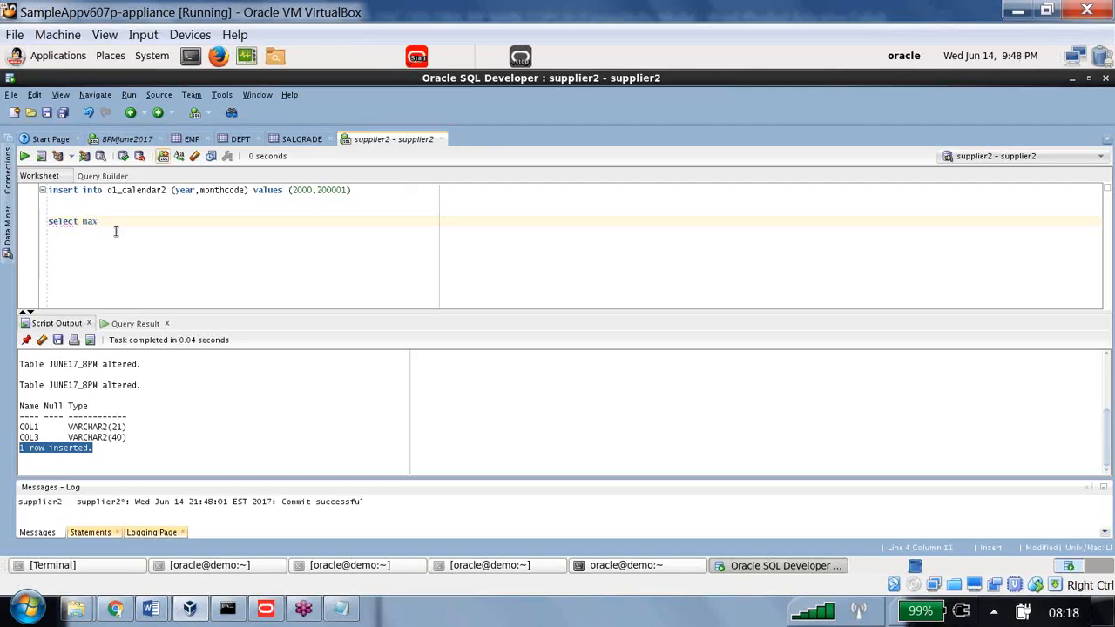
text((year),max(monthcode) from)
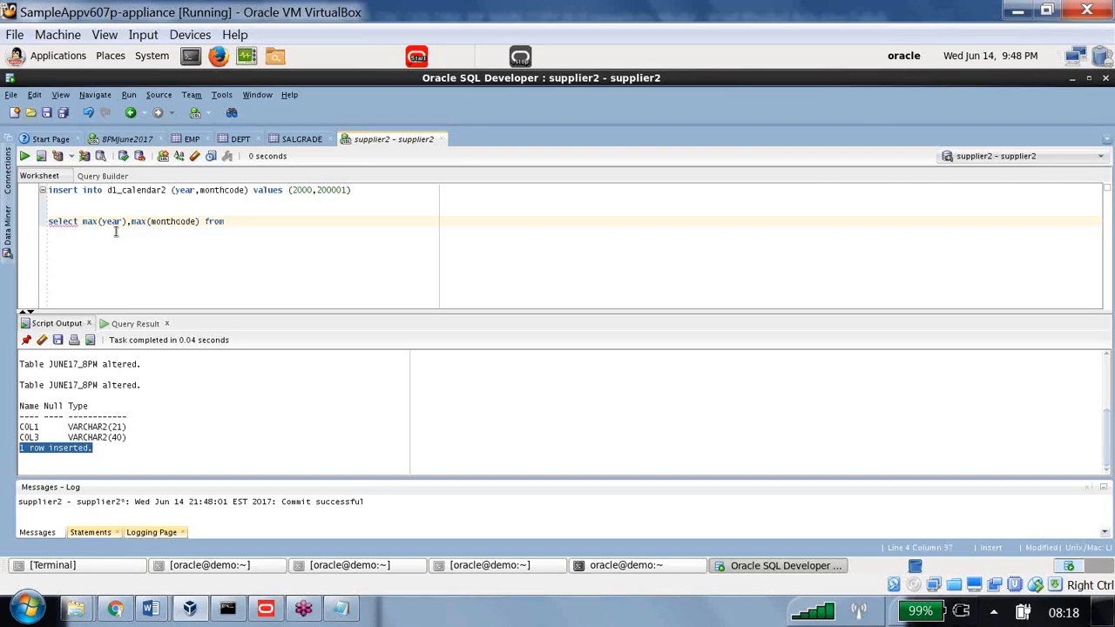
text( d1_calendar2)
shift+click(24, 223)
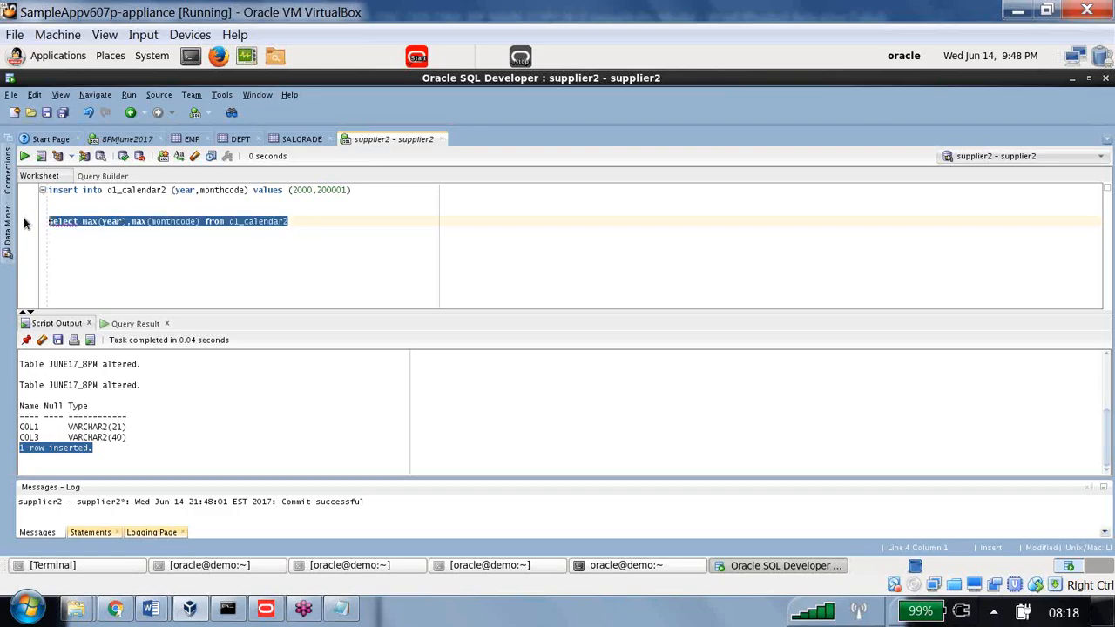
click(25, 156)
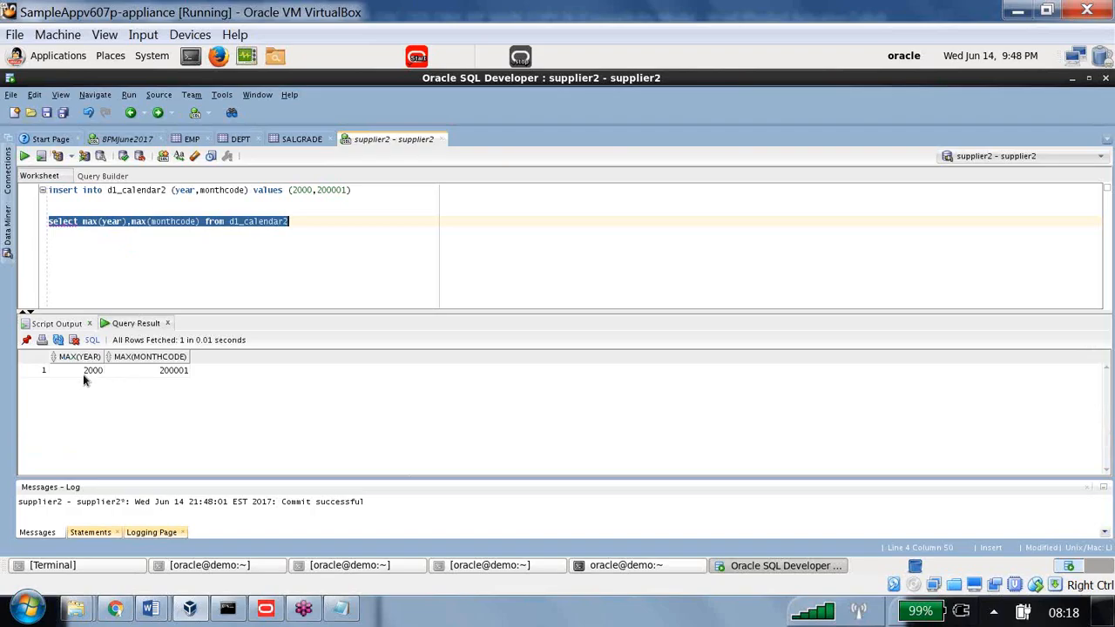
click(86, 372)
click(131, 372)
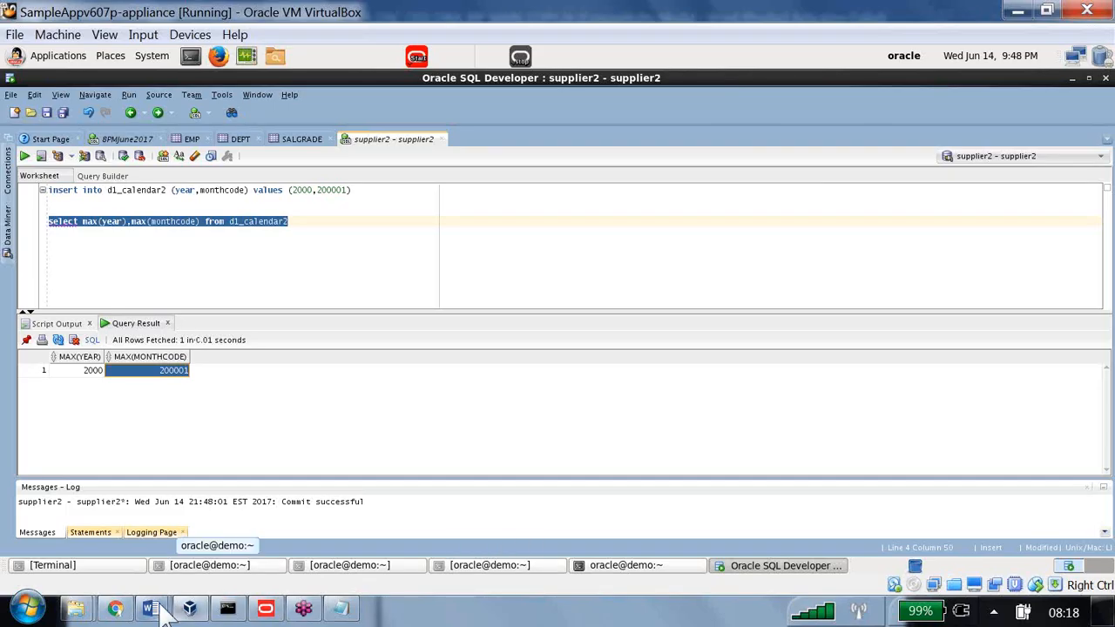
Bring the Word exercise guide forward and highlight the 'Clear OBIPS and OBIS cache' step
mouse_move(153, 608)
click(171, 525)
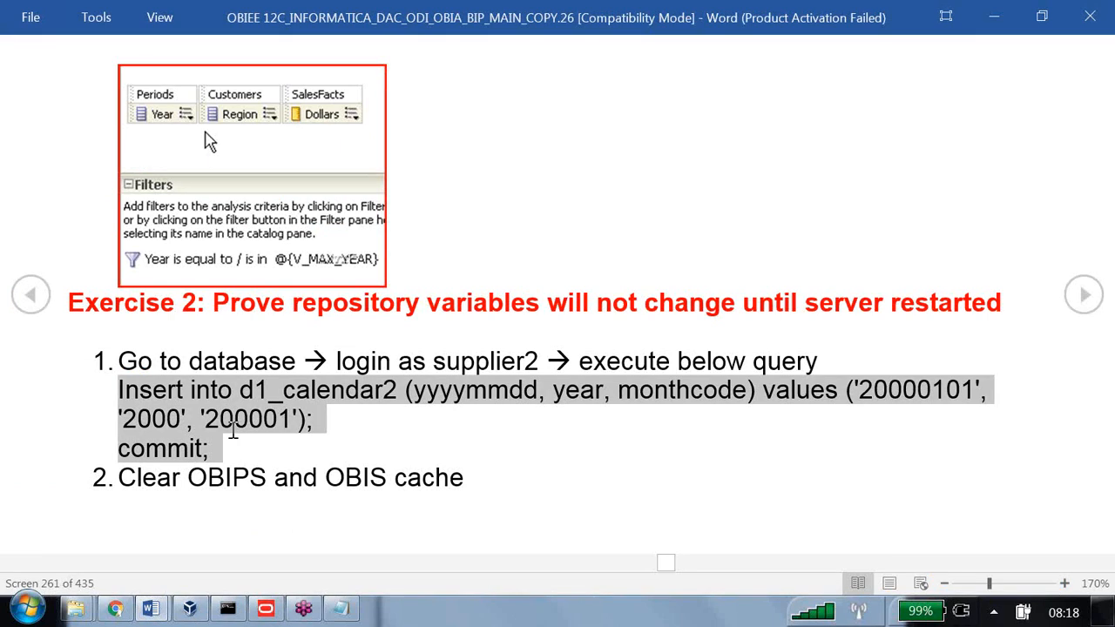
drag(475, 481, 113, 497)
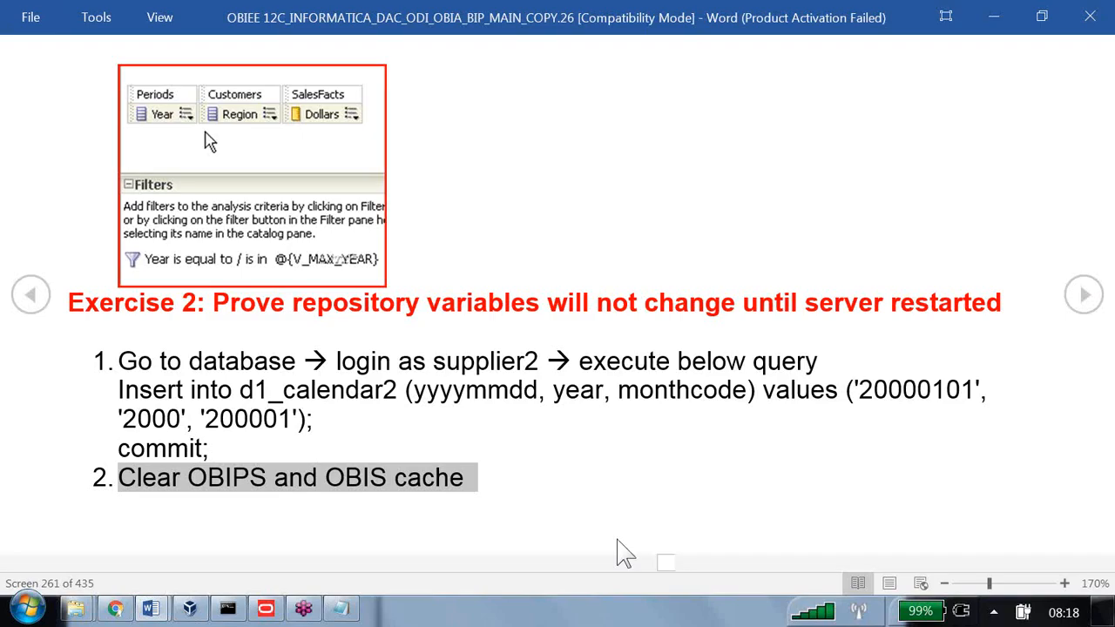
Use Close All Cursors on the BI Administration Manage Sessions page, then go to the Admin Tool
click(115, 608)
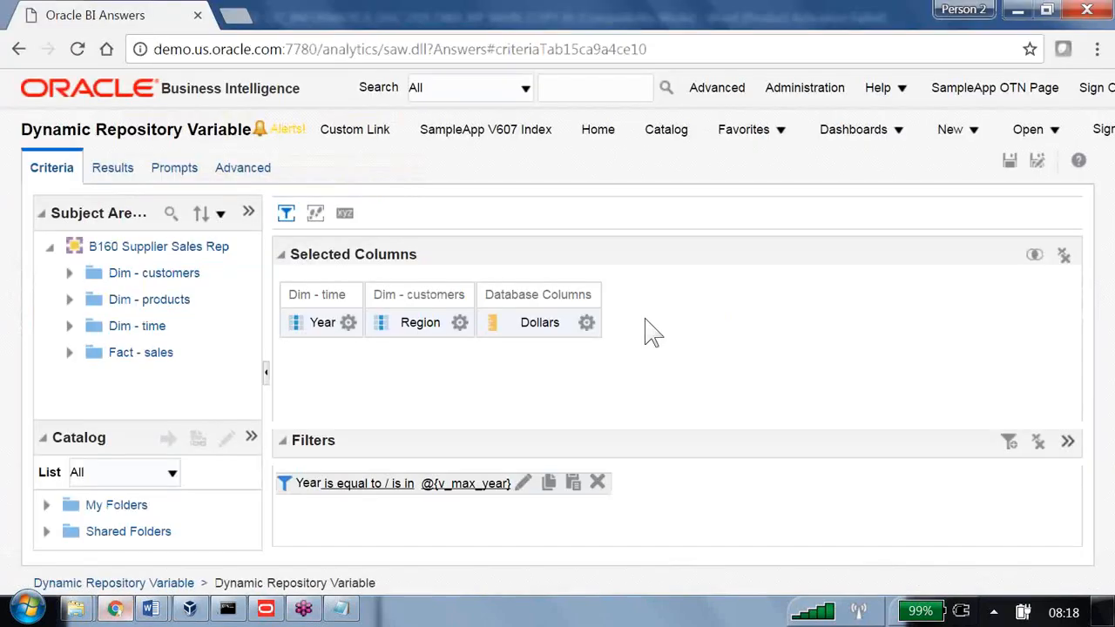
click(832, 88)
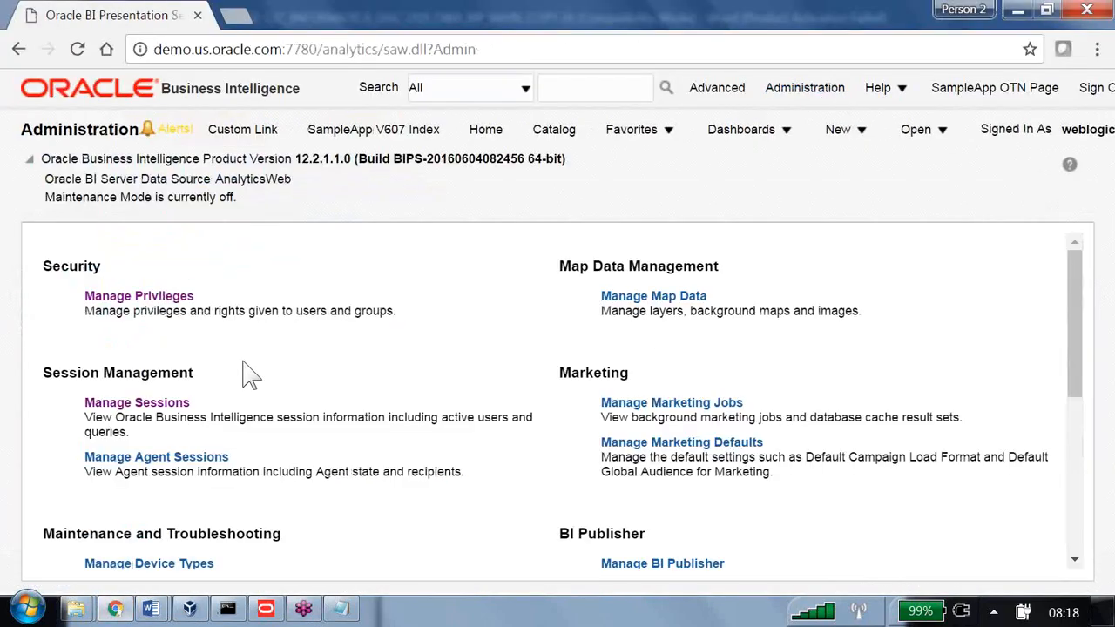
click(180, 405)
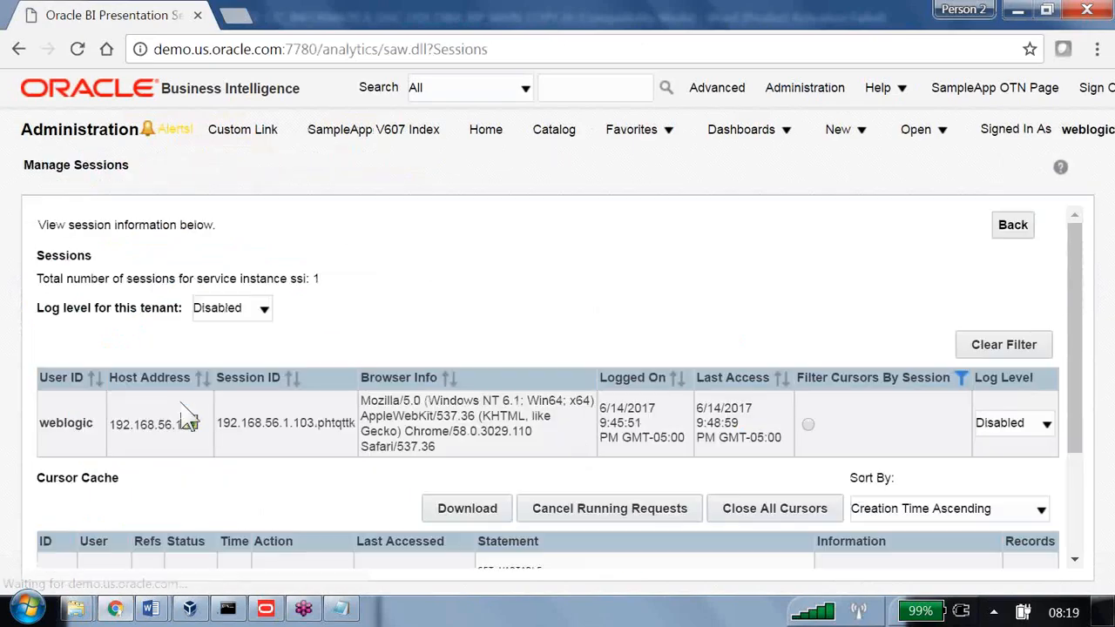
scroll(573, 436, down, 3)
click(778, 357)
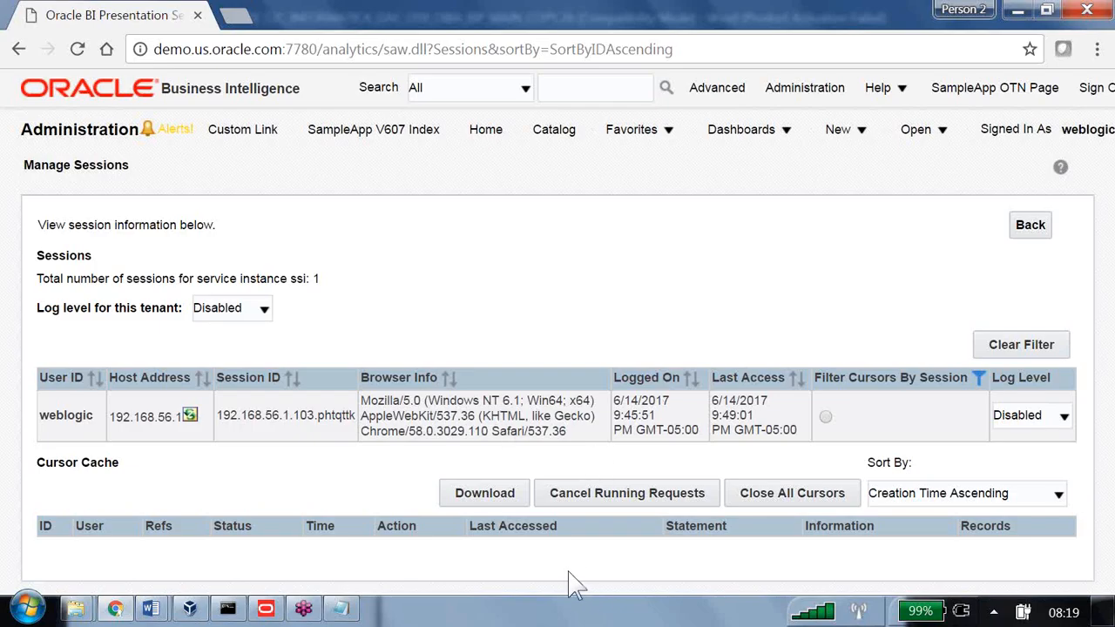
click(266, 608)
Close the Variable Manager, check the Manage menu for a Cache option, and return to Word
click(880, 103)
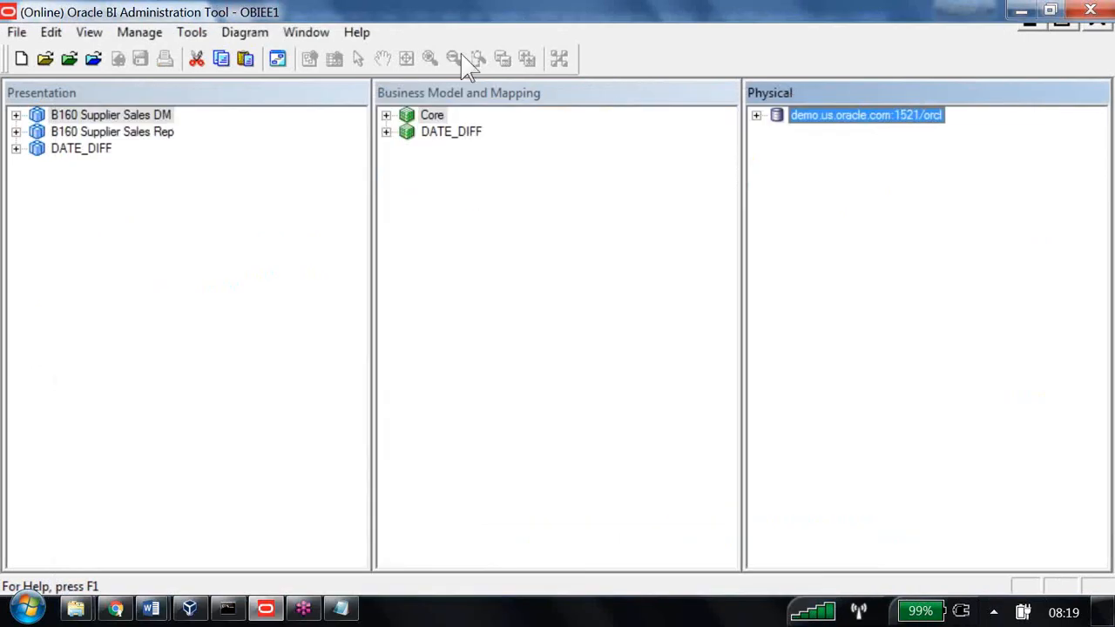
click(122, 32)
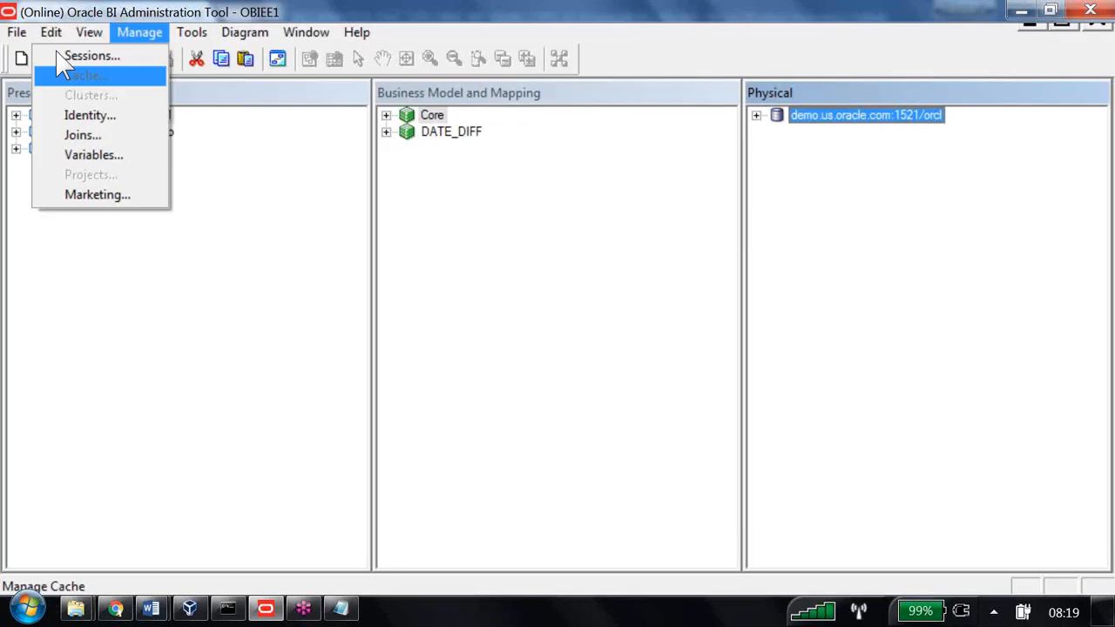
key(Escape)
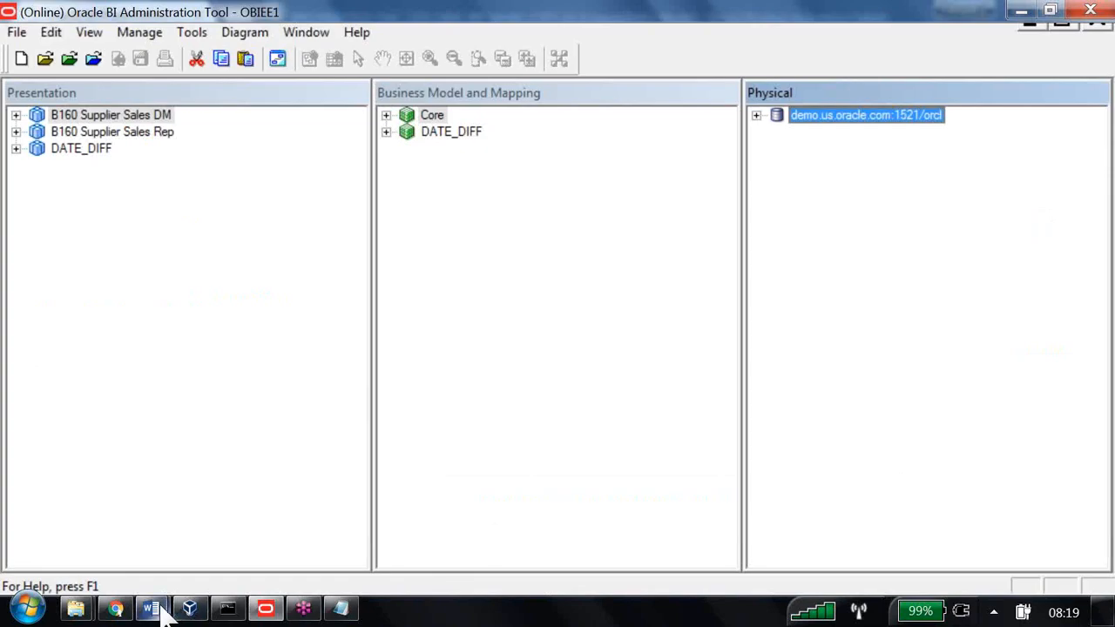
mouse_move(153, 608)
click(179, 508)
Highlight step 3 about still seeing 1999 data, then return to Chrome's Manage Sessions page
scroll(178, 507, down, 1)
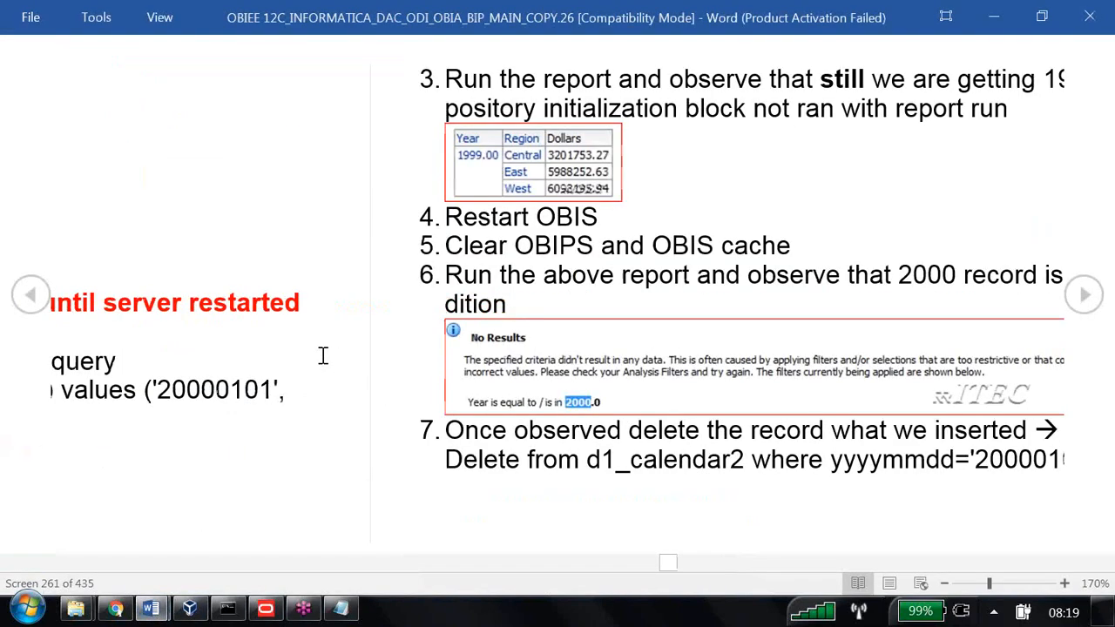
drag(122, 79, 958, 105)
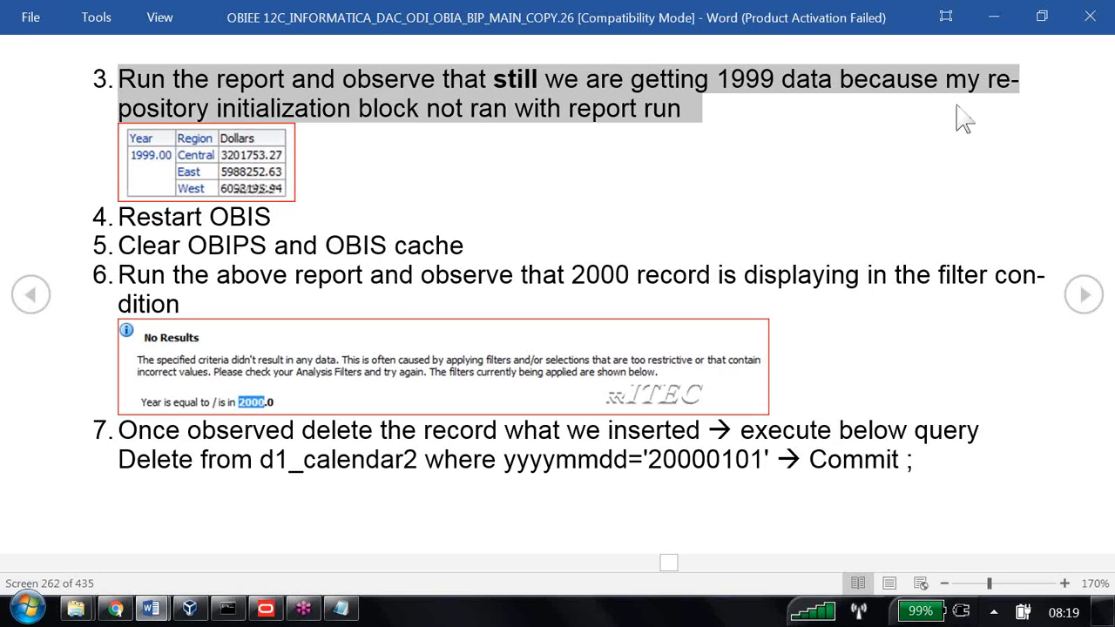
key(alt+Tab)
key(alt+Tab)
key(alt+Tab)
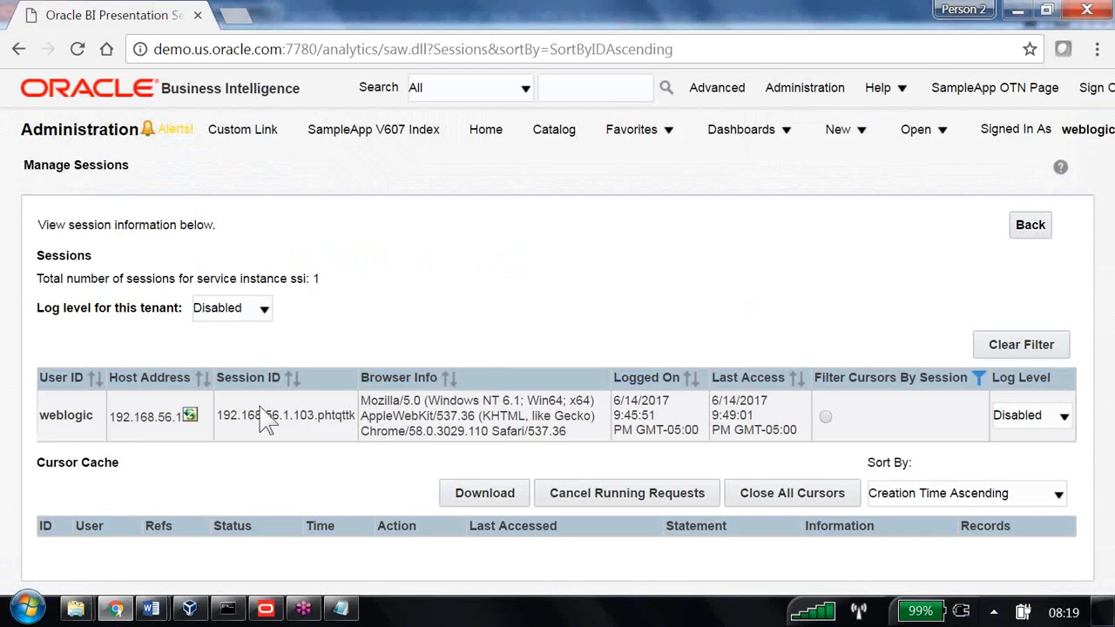
Open the Dynamic Repository Variable analysis from the Catalog, still showing only 1999 rows
click(566, 139)
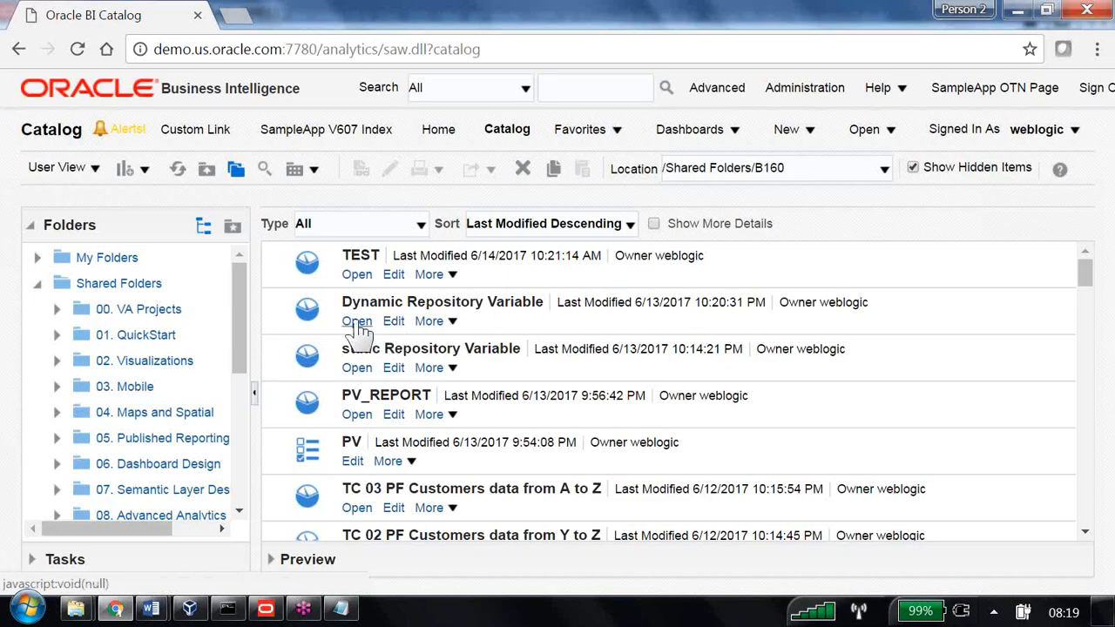
click(357, 322)
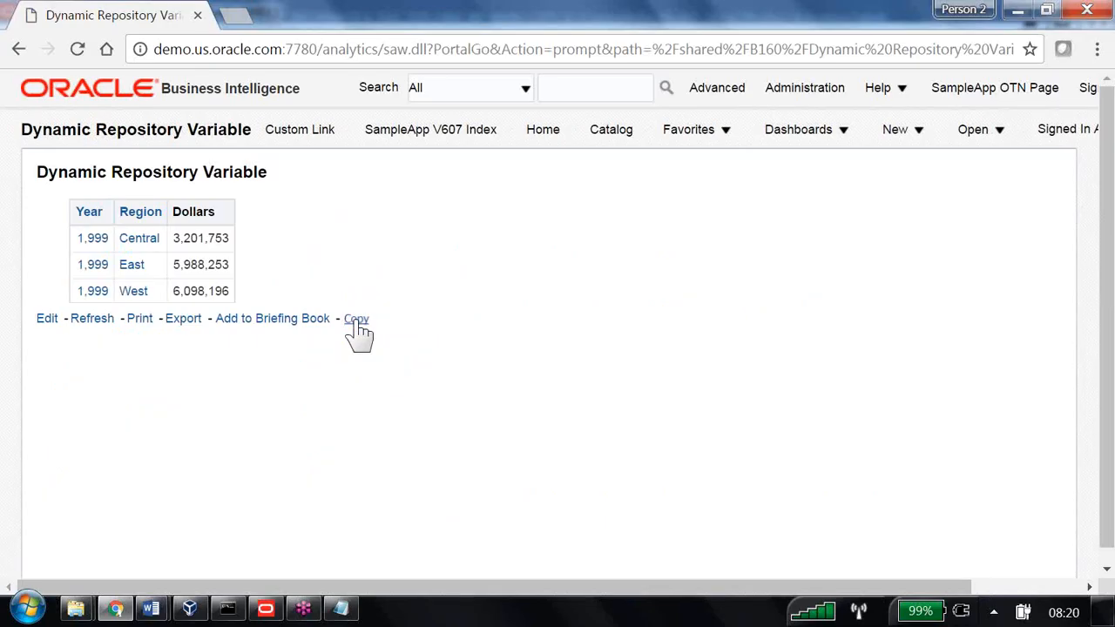
Edit the Dynamic Repository Variable analysis to review its v_max_year filter, then return to Word
click(49, 319)
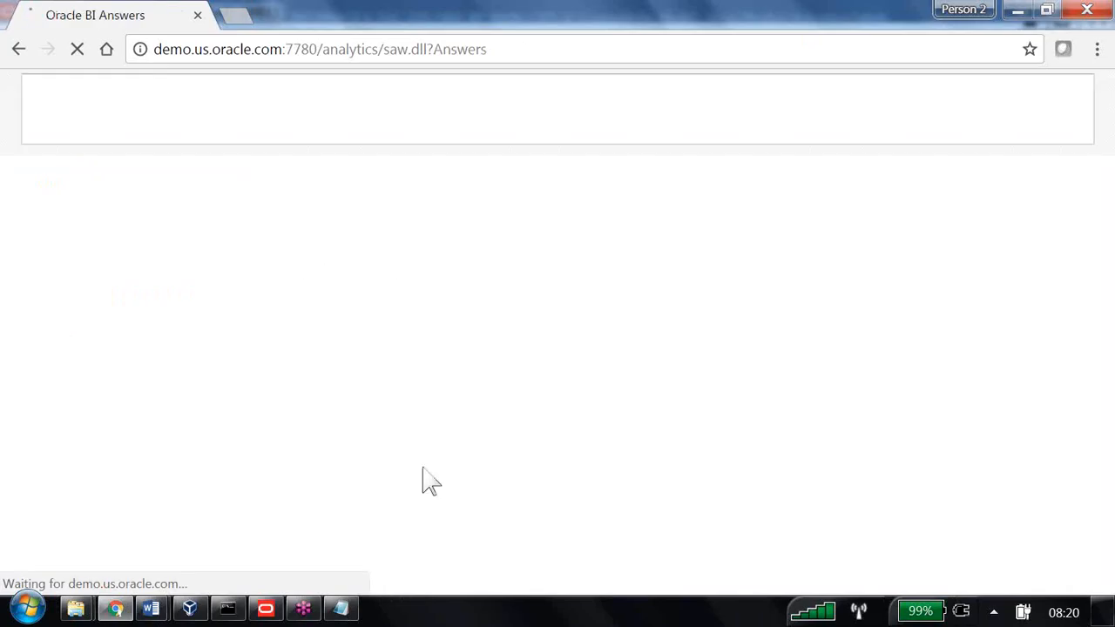
click(49, 174)
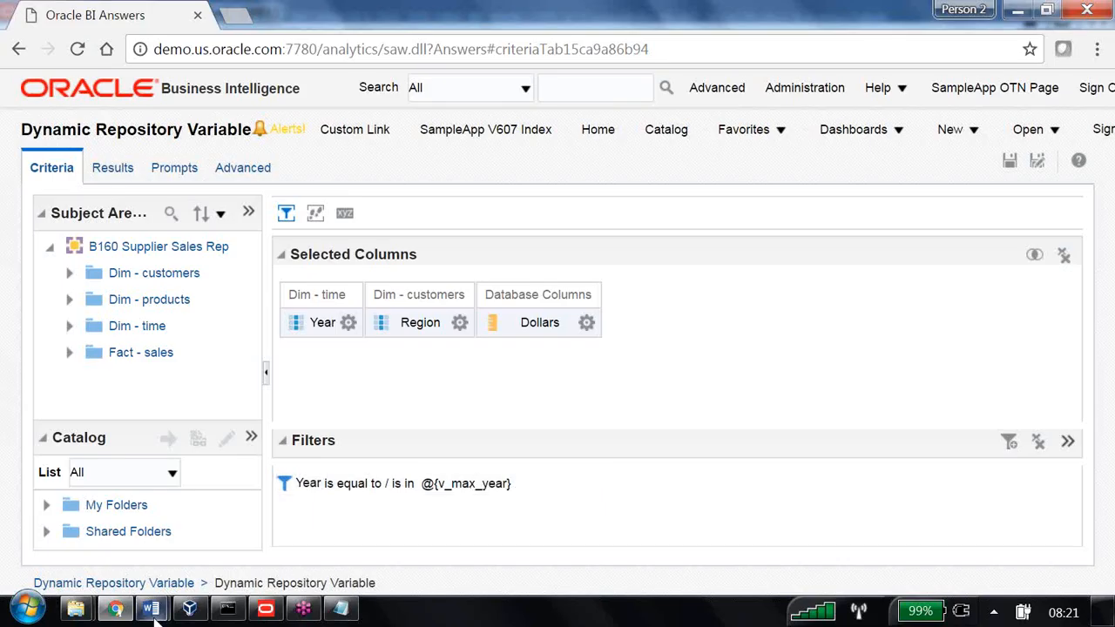
mouse_move(153, 613)
click(187, 535)
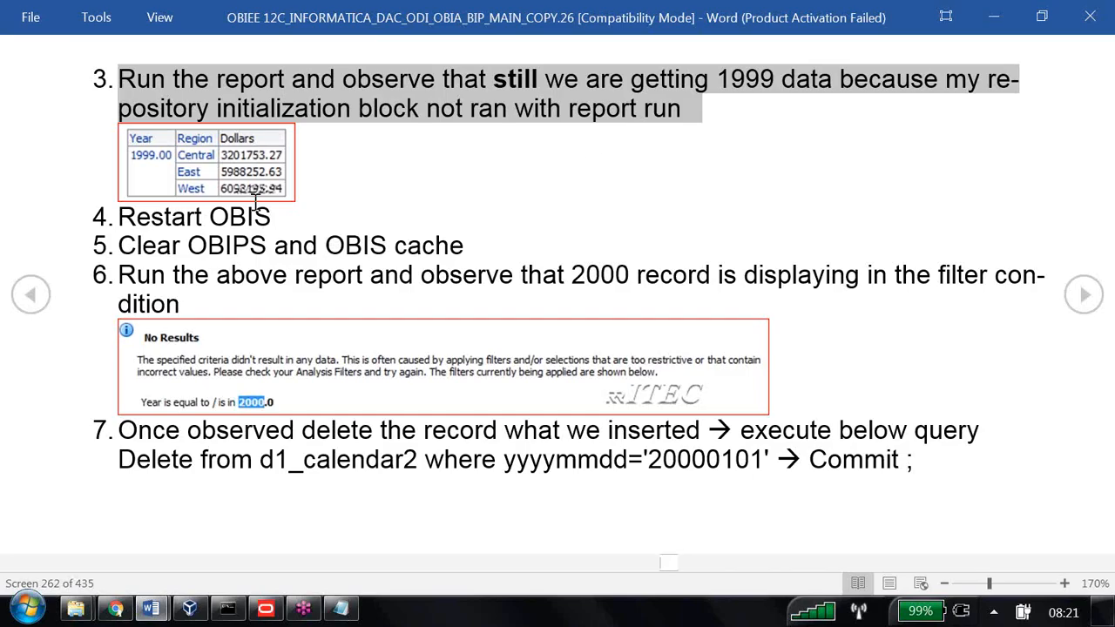
Highlight the Restart OBIS step, then enter demo.us.oracle in a new Chrome tab
drag(282, 216, 98, 232)
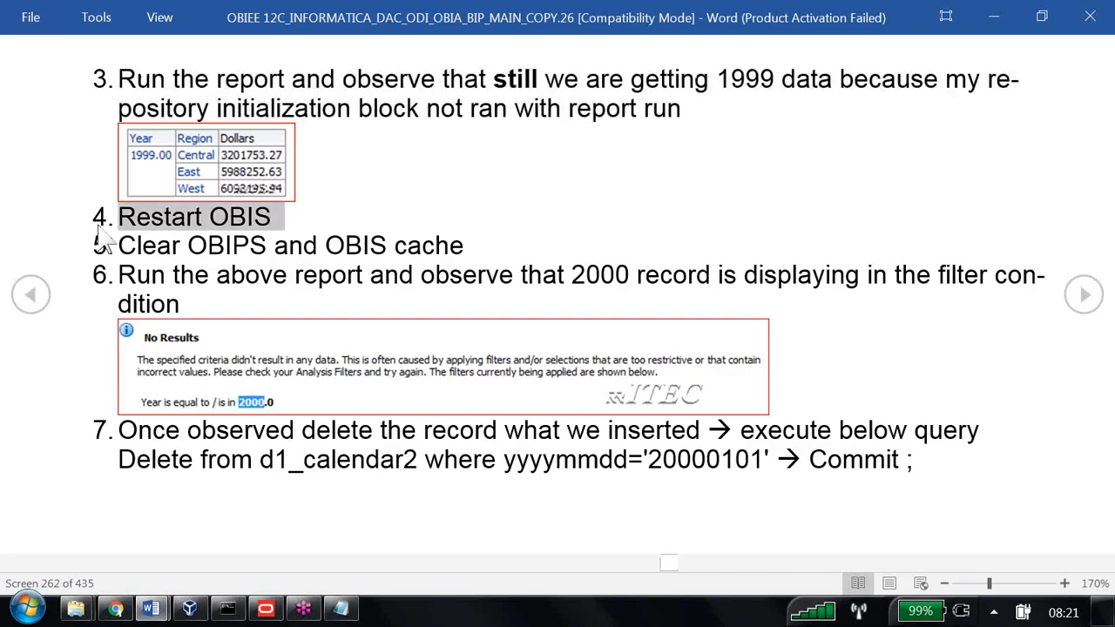
key(alt+Tab)
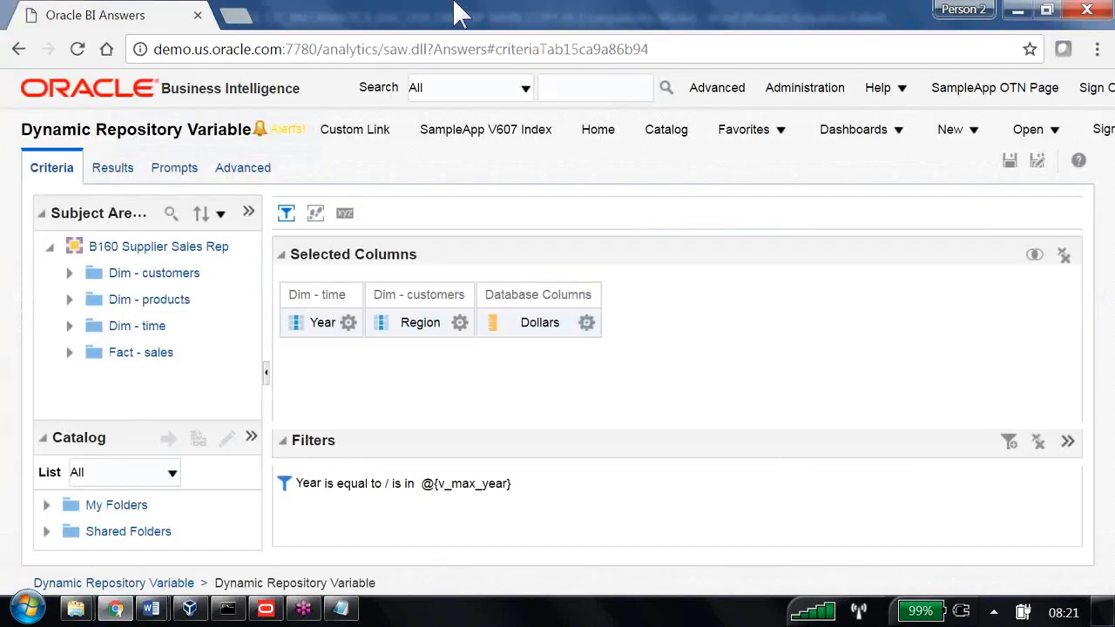
click(249, 15)
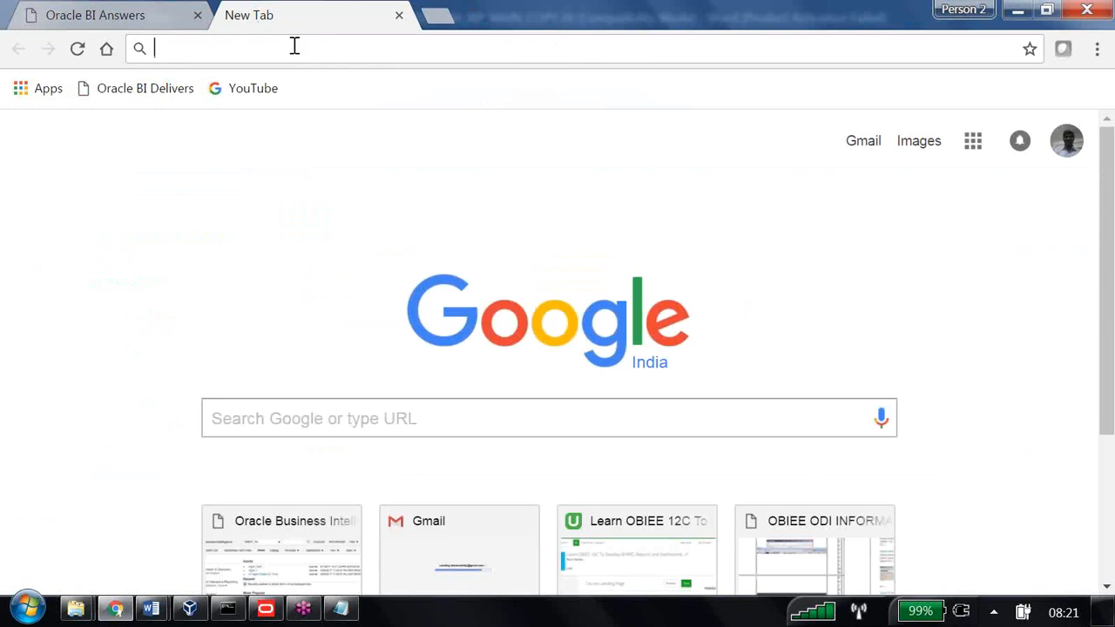
text(demo)
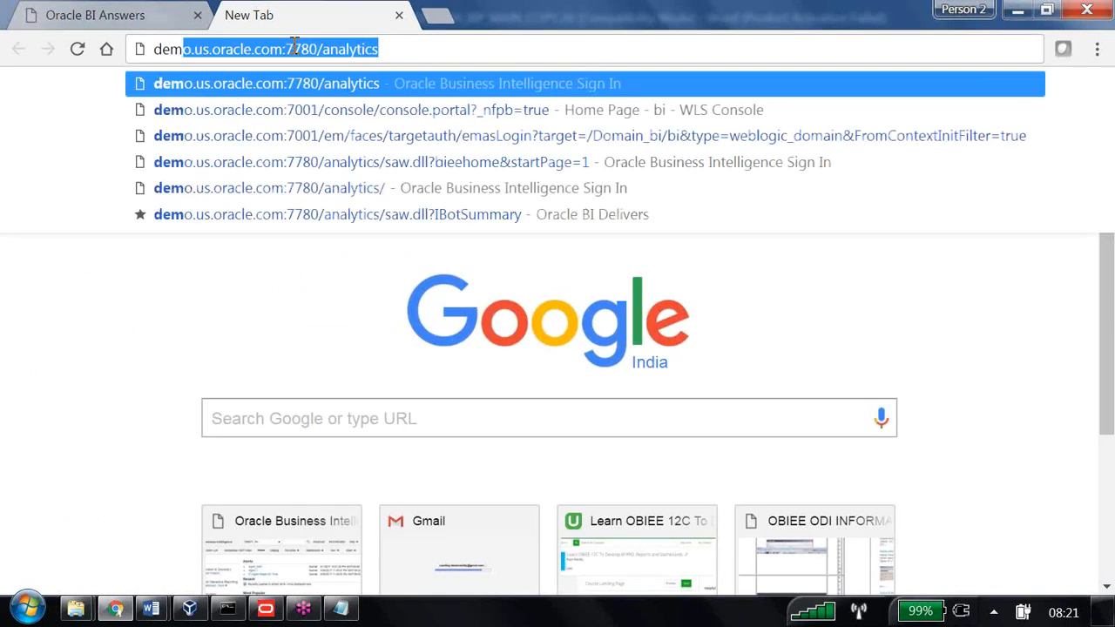
text(.us)
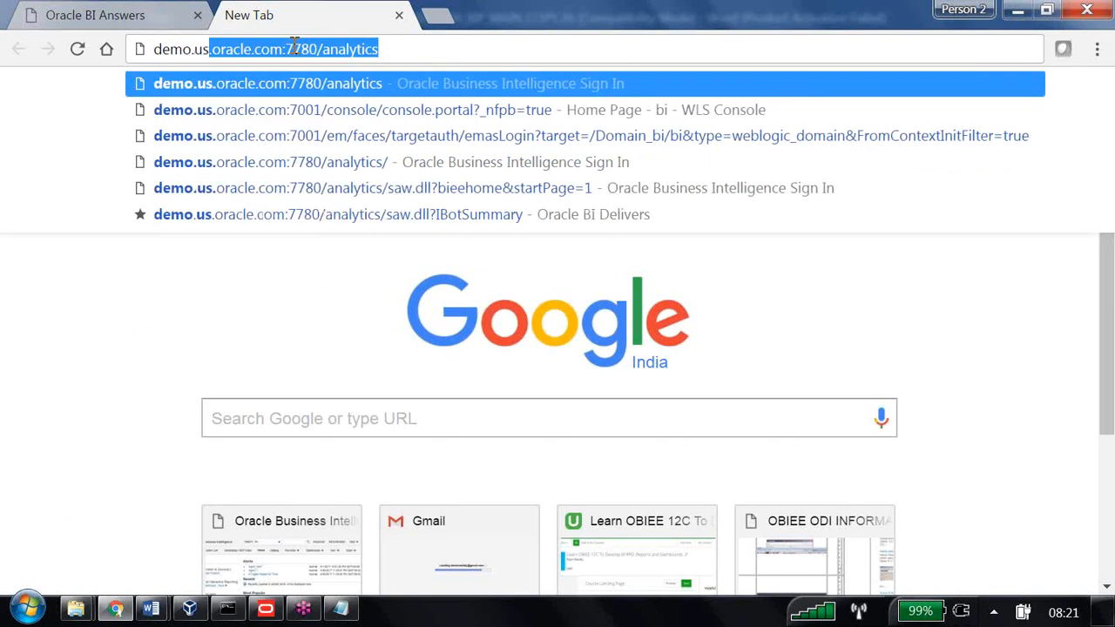
text(.oracle)
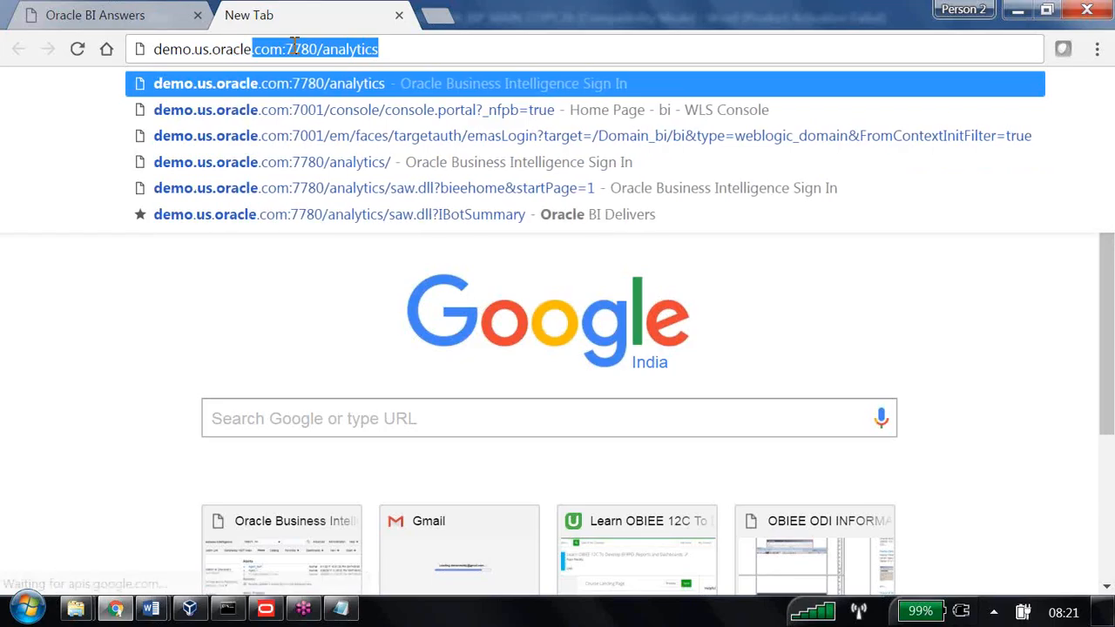
Sign in to Enterprise Manager and open the biinstance target under Business Intelligence
click(324, 138)
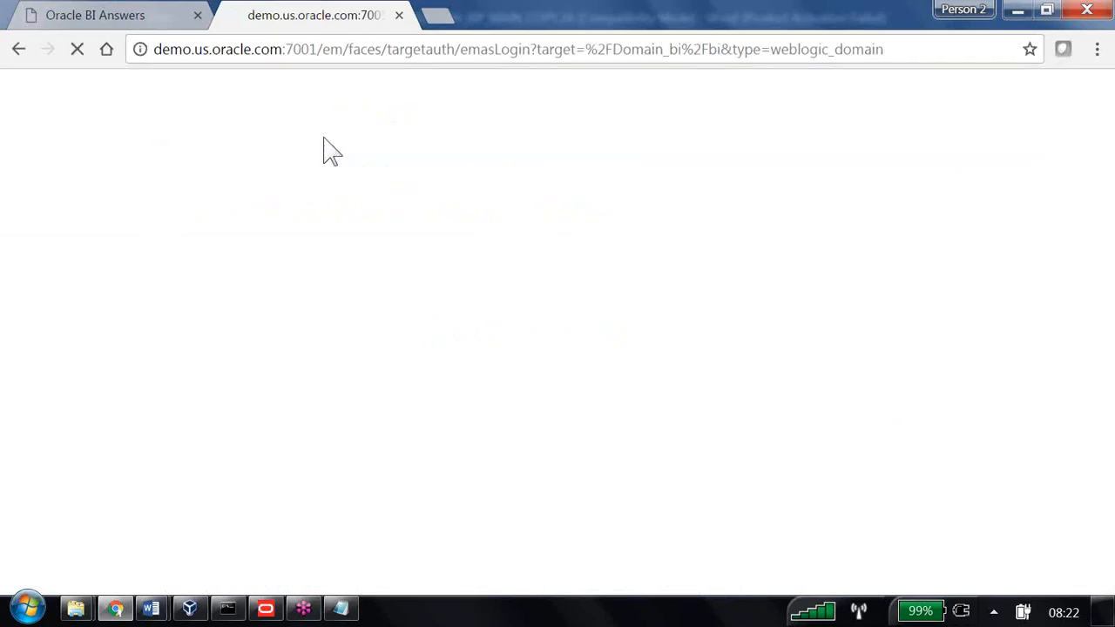
scroll(666, 384, down, 3)
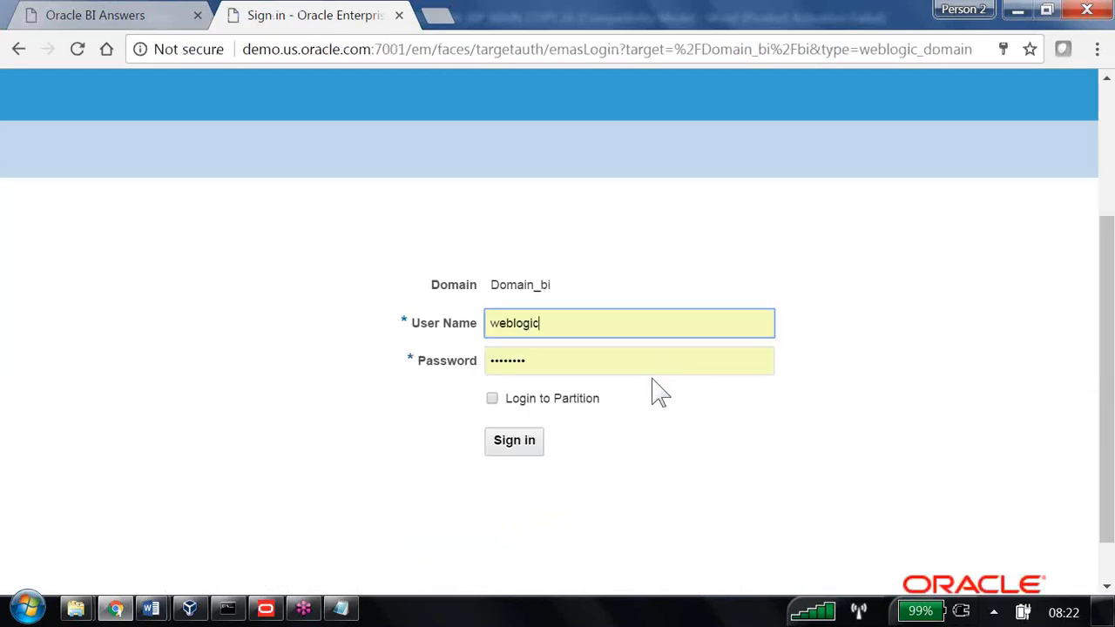
click(521, 445)
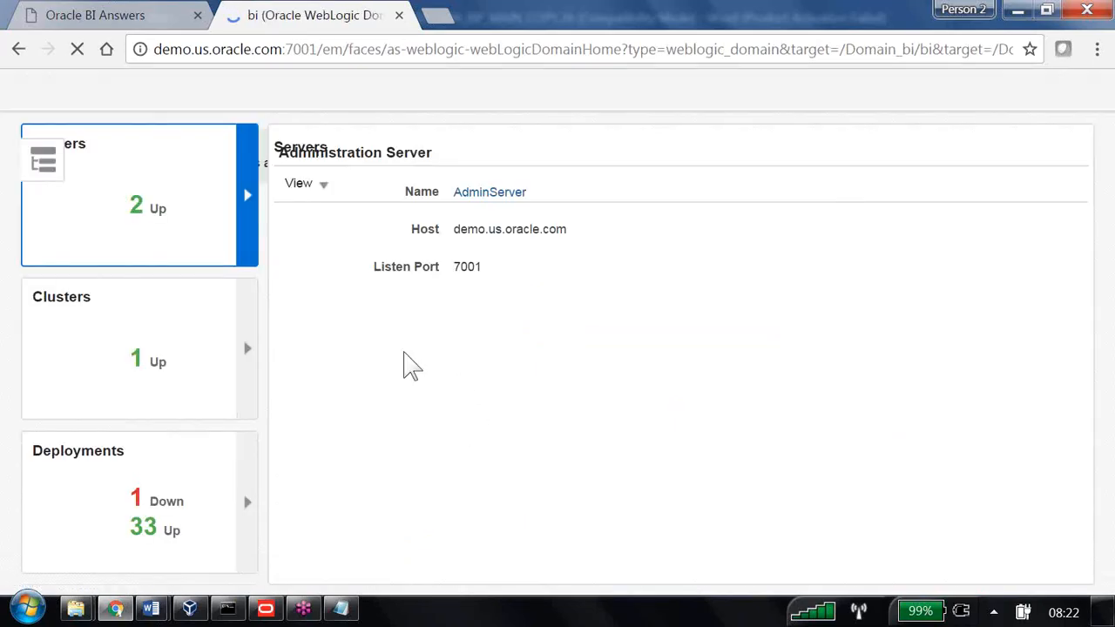
click(42, 148)
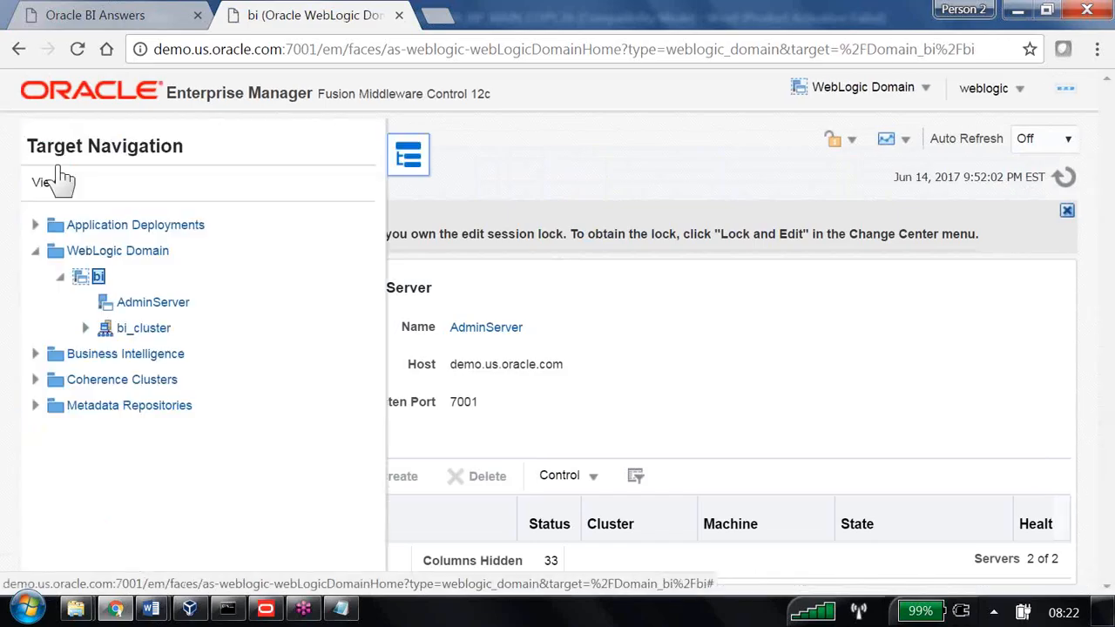
click(37, 357)
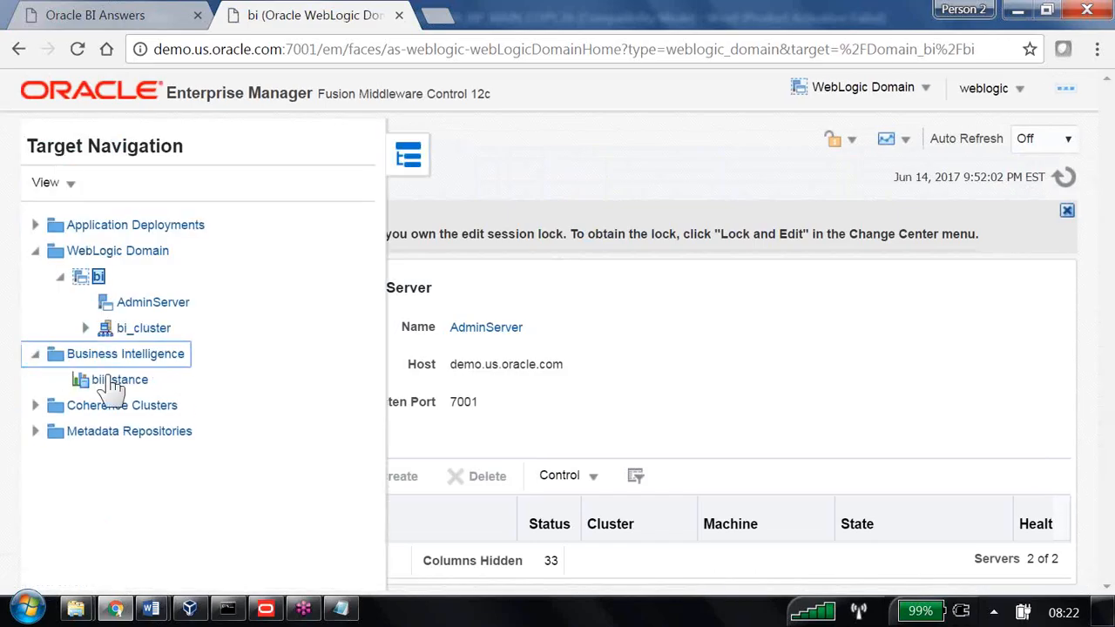
click(112, 381)
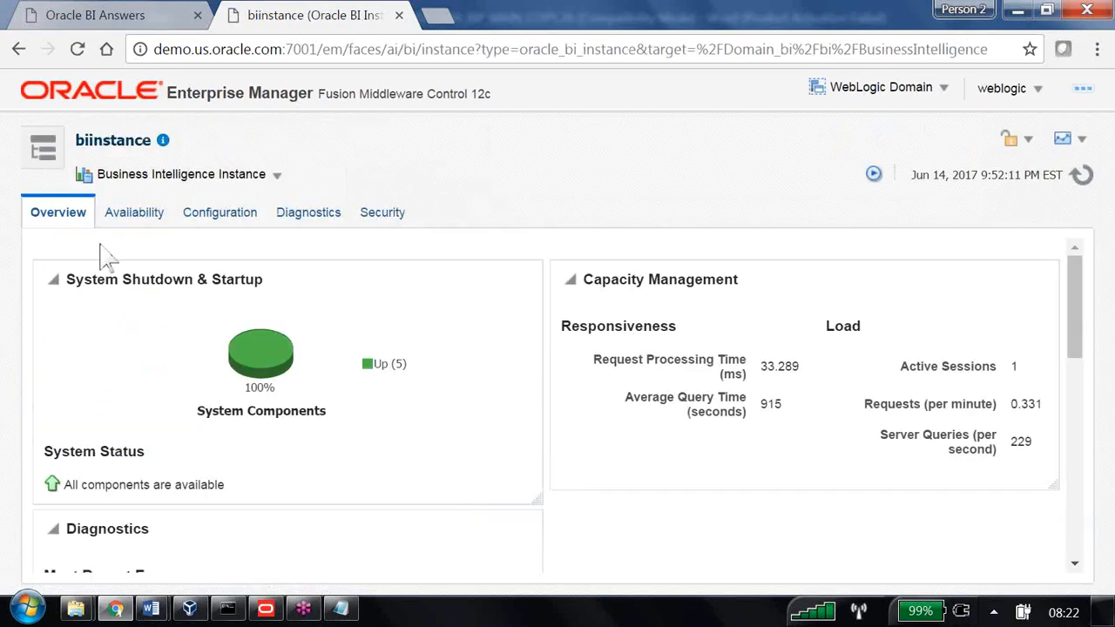
Restart the obips1 BI Presentation Services process and expand BI Servers to reveal obis1
click(111, 218)
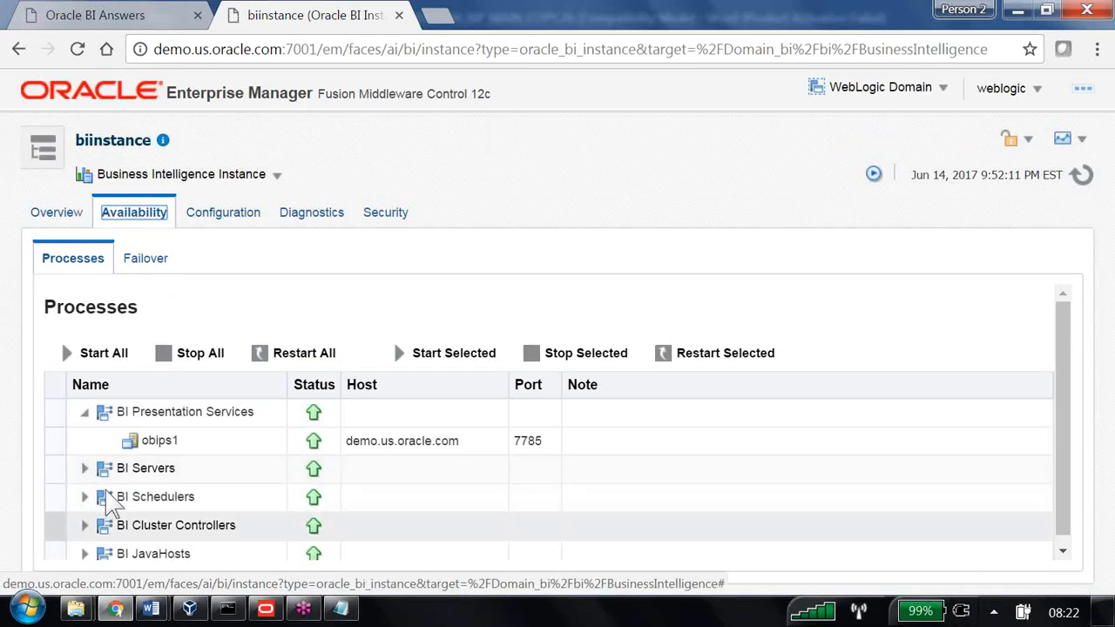
click(172, 440)
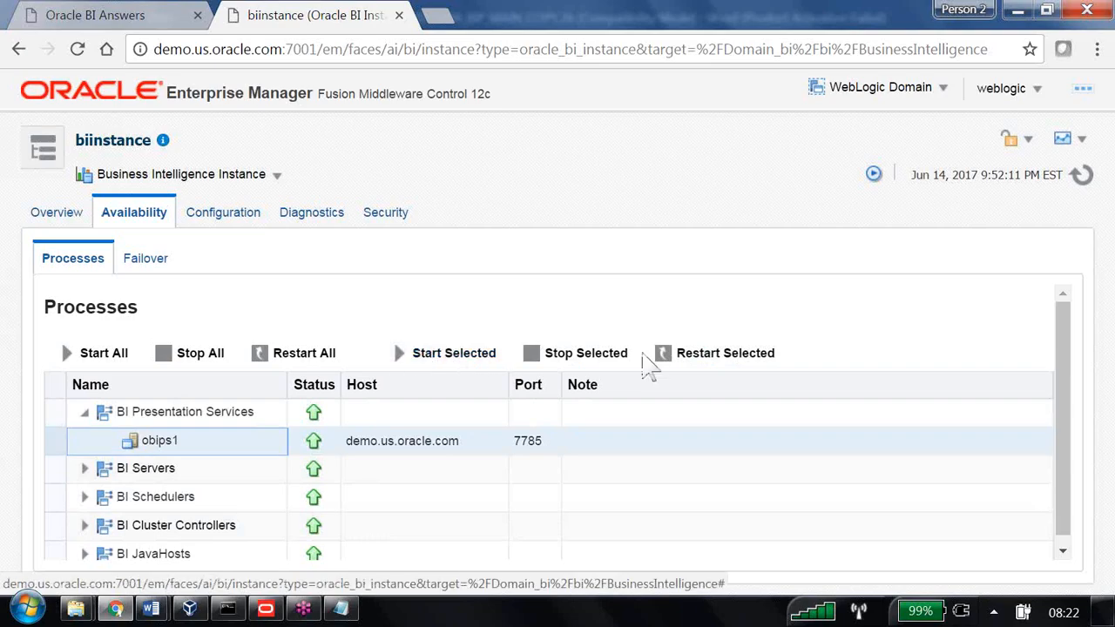
click(708, 355)
click(674, 373)
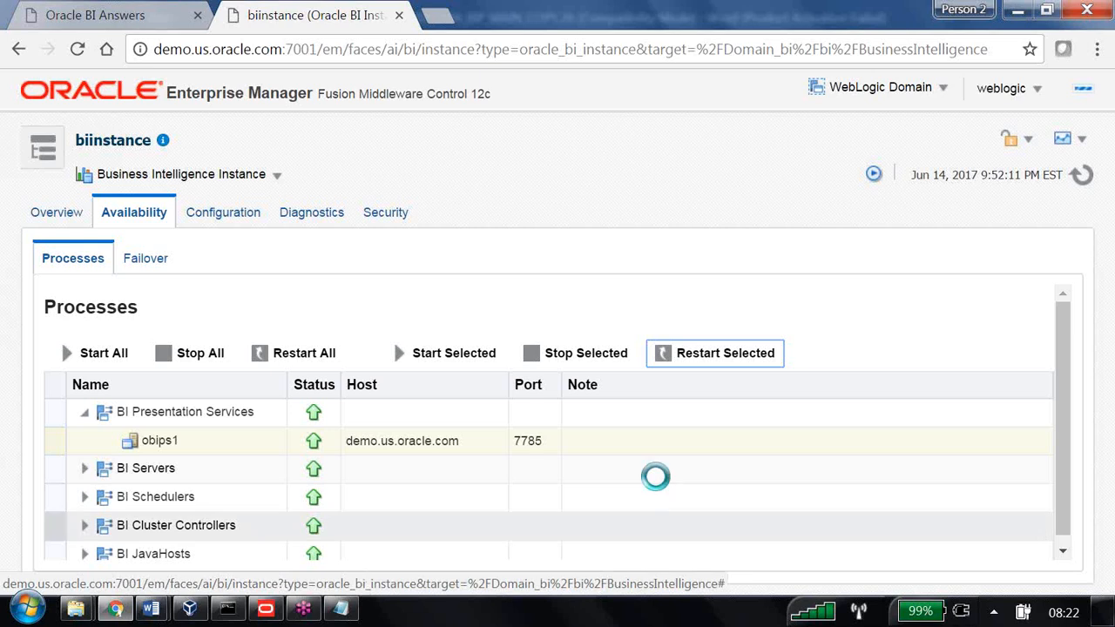
click(84, 467)
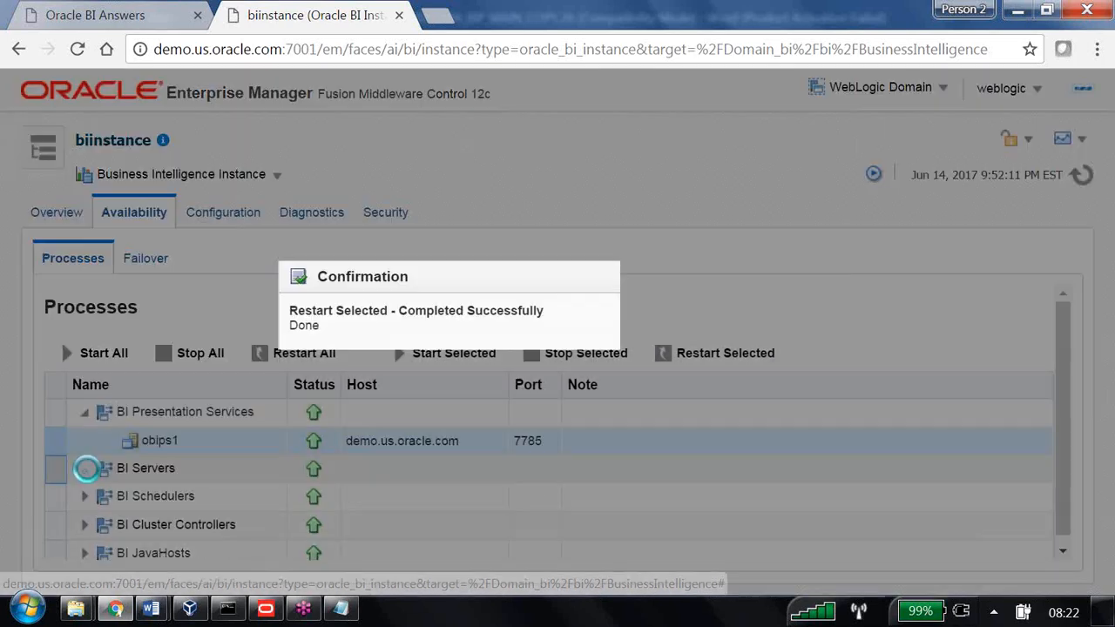
click(808, 390)
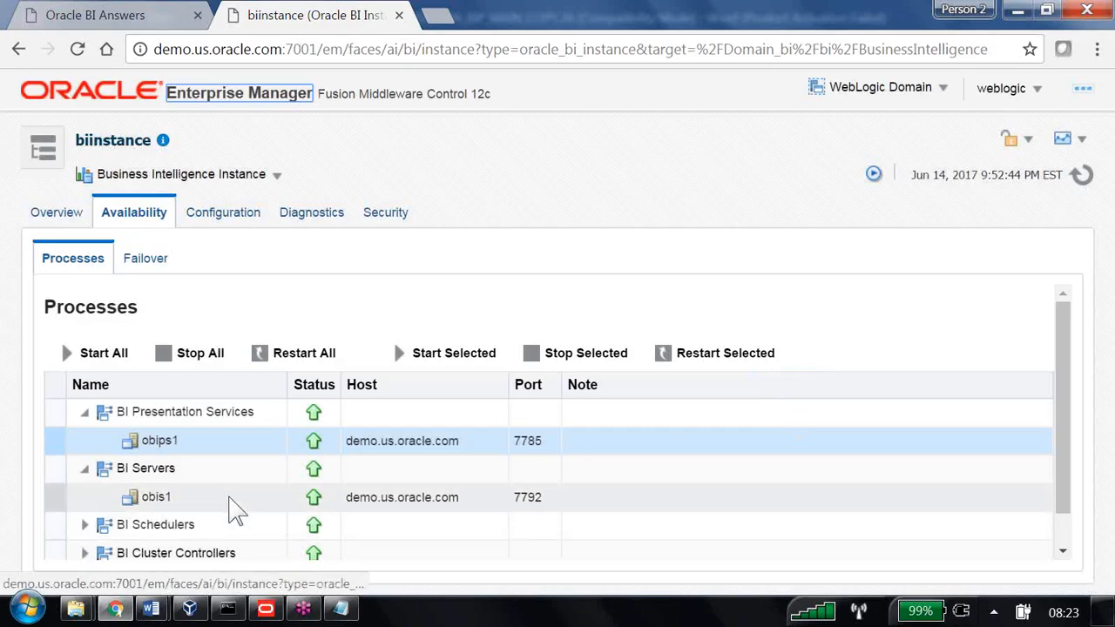
Restart the obis1 BI Server process and close the success confirmation
click(228, 498)
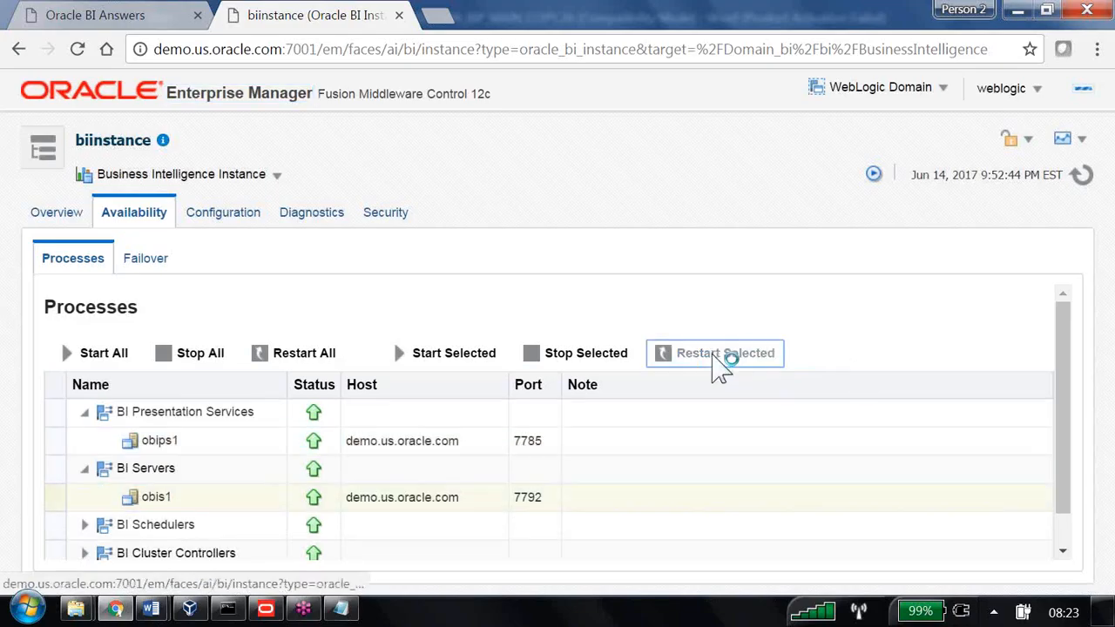
click(717, 364)
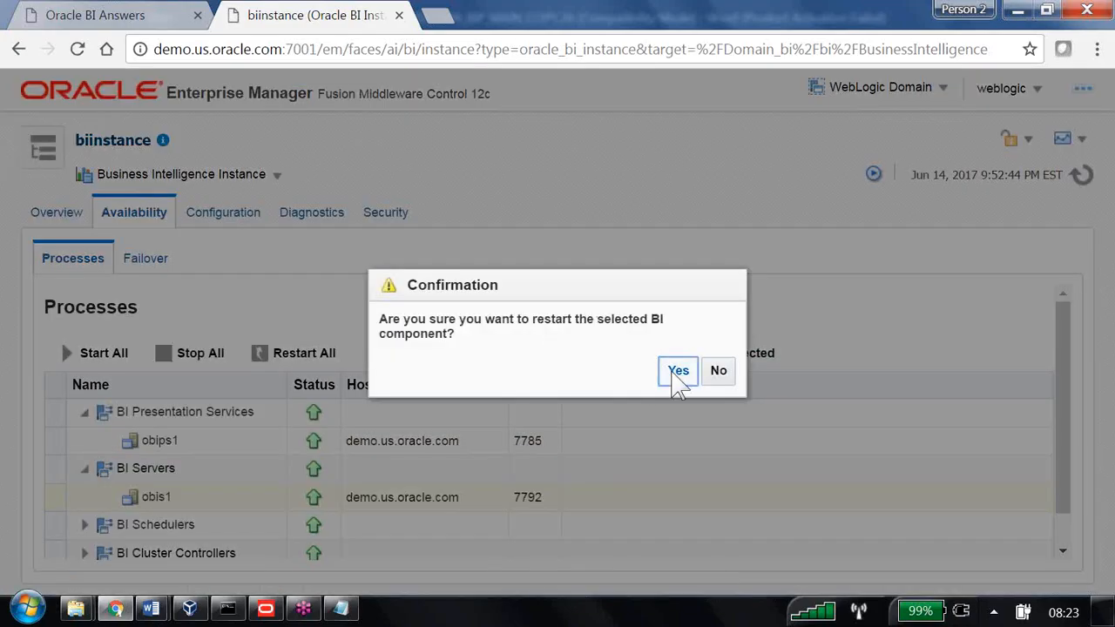
click(676, 372)
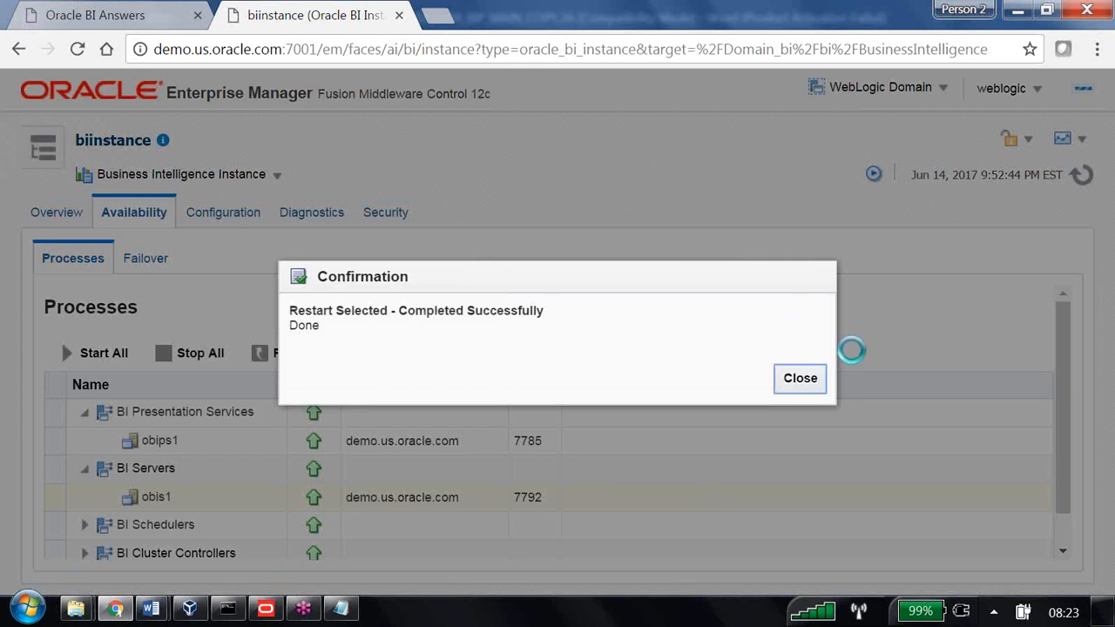
click(806, 383)
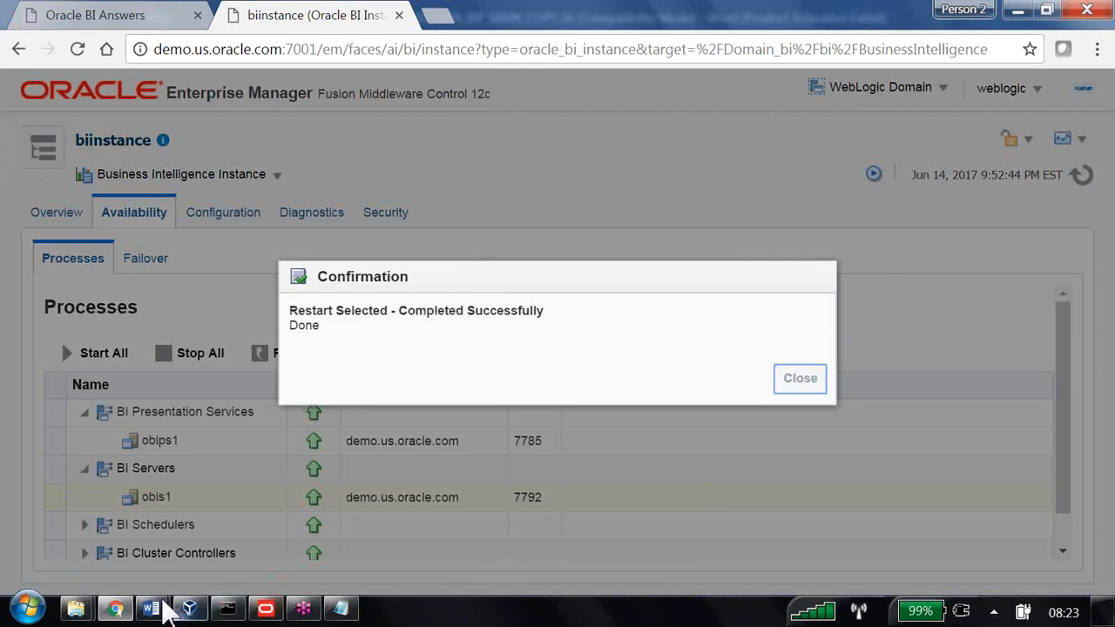
mouse_move(157, 608)
click(139, 531)
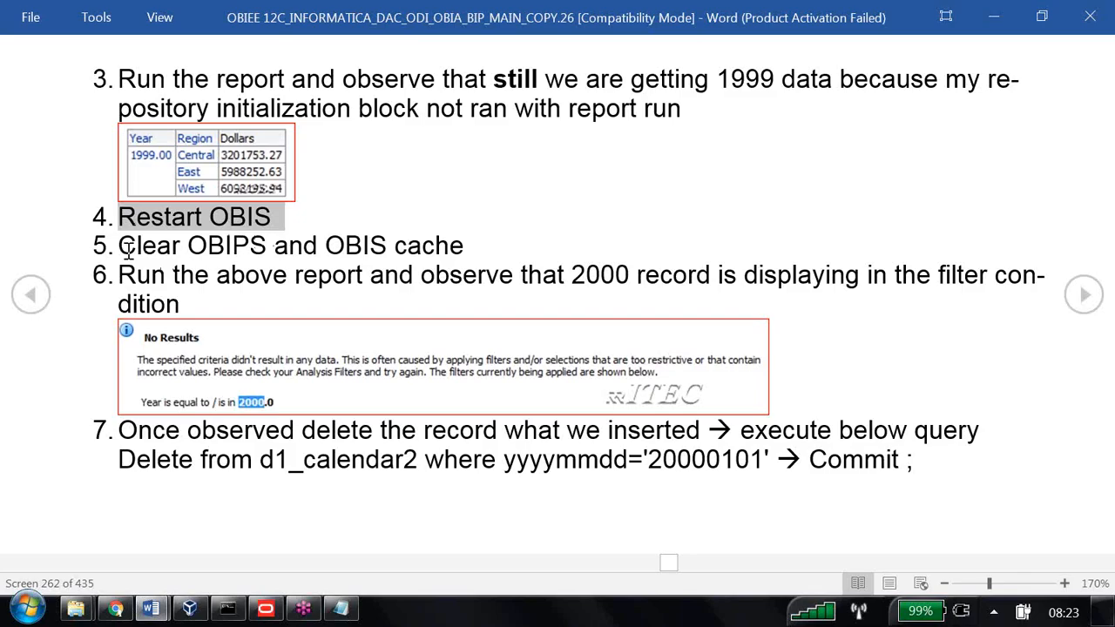
drag(123, 246, 442, 272)
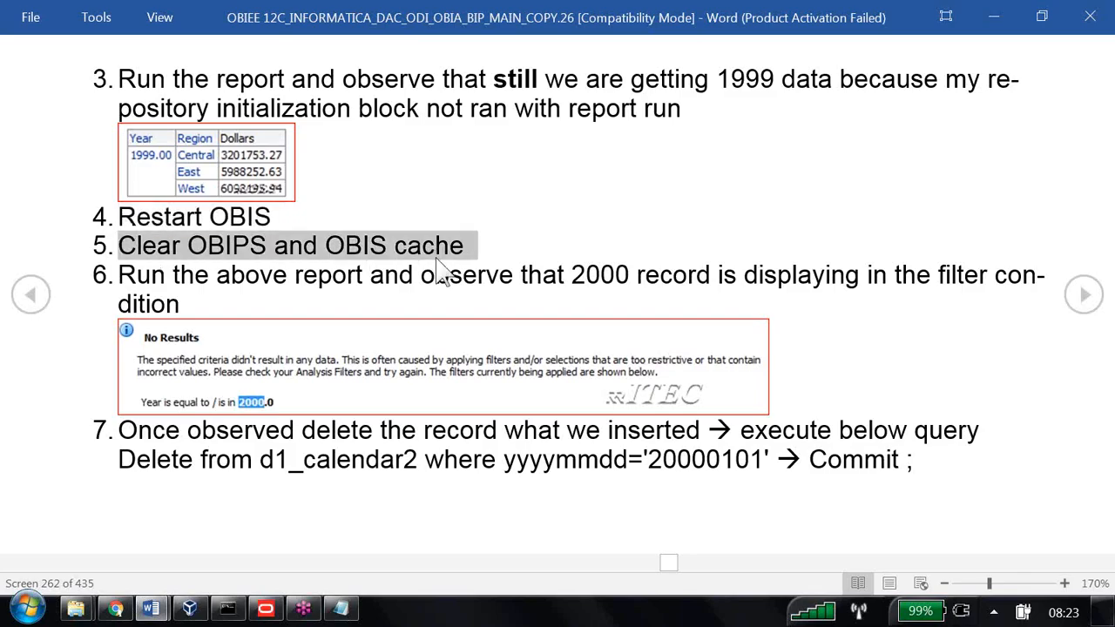
click(116, 608)
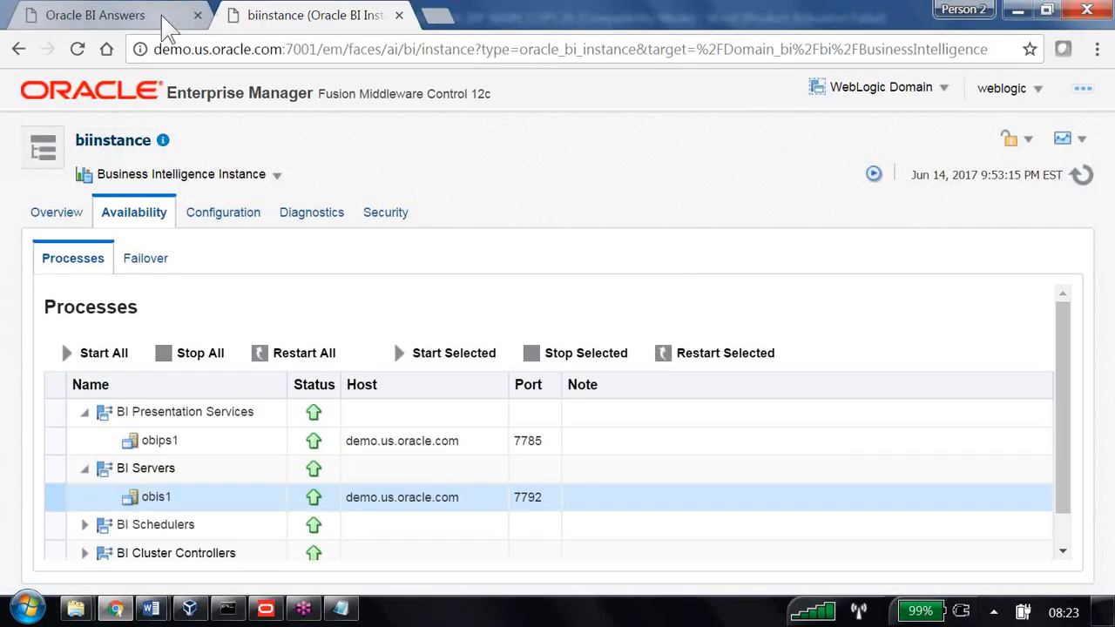
Sign in to Oracle BI, close all cursors in Manage Sessions, and open the catalog
click(104, 16)
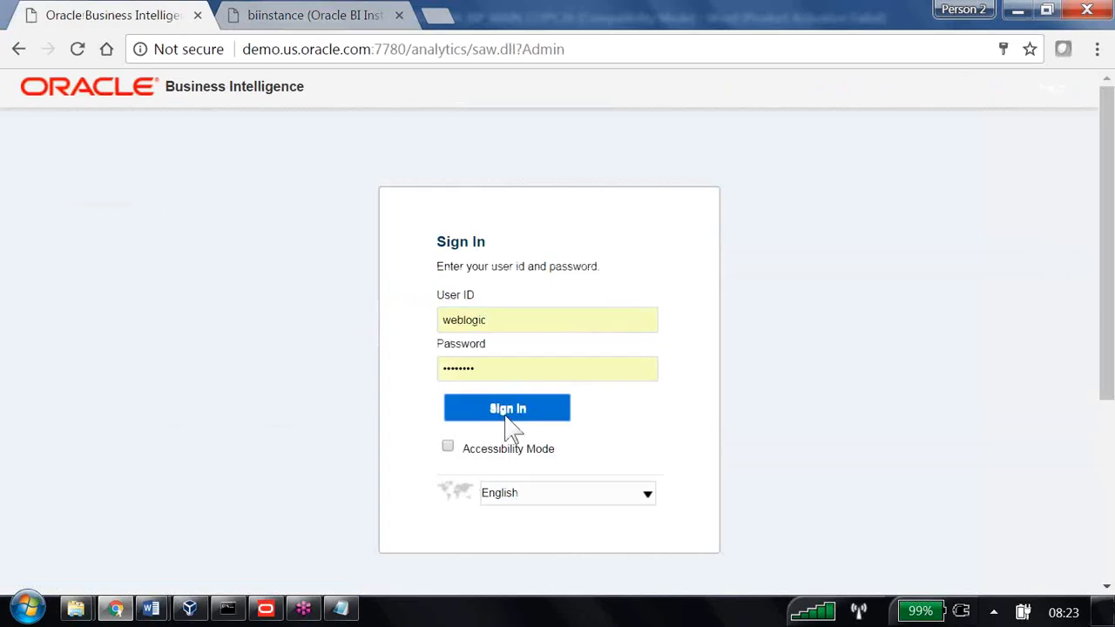
click(508, 411)
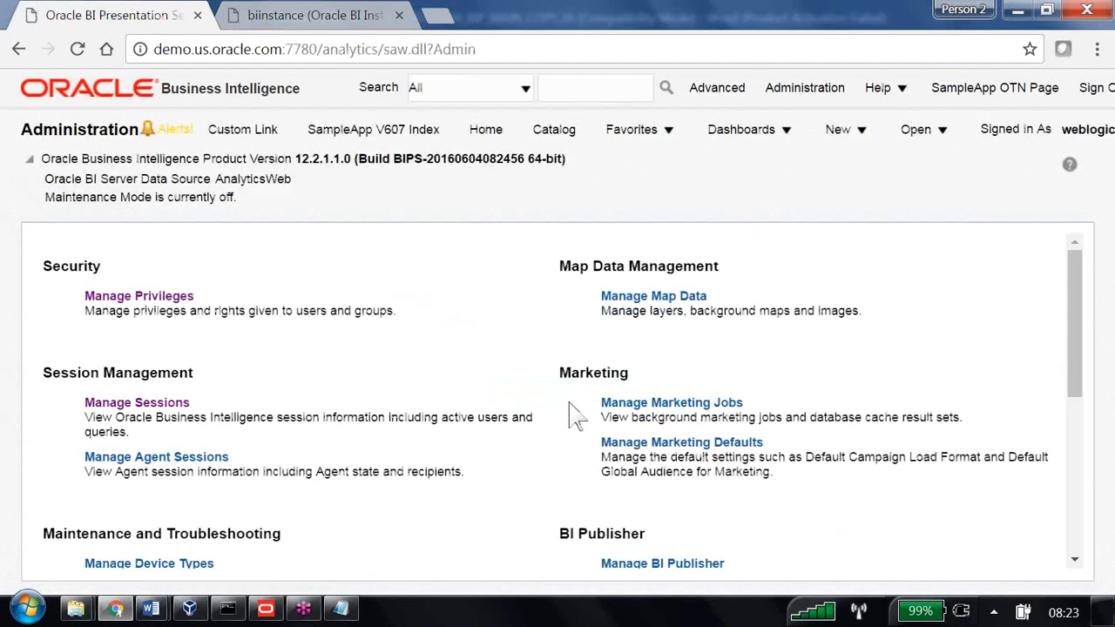
click(179, 437)
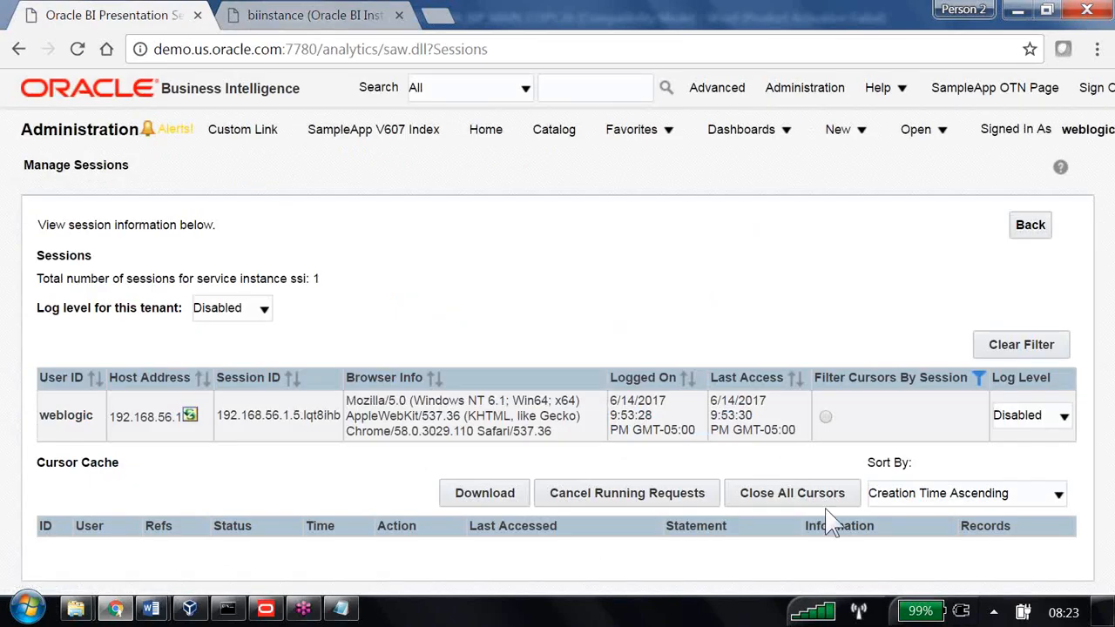
click(821, 499)
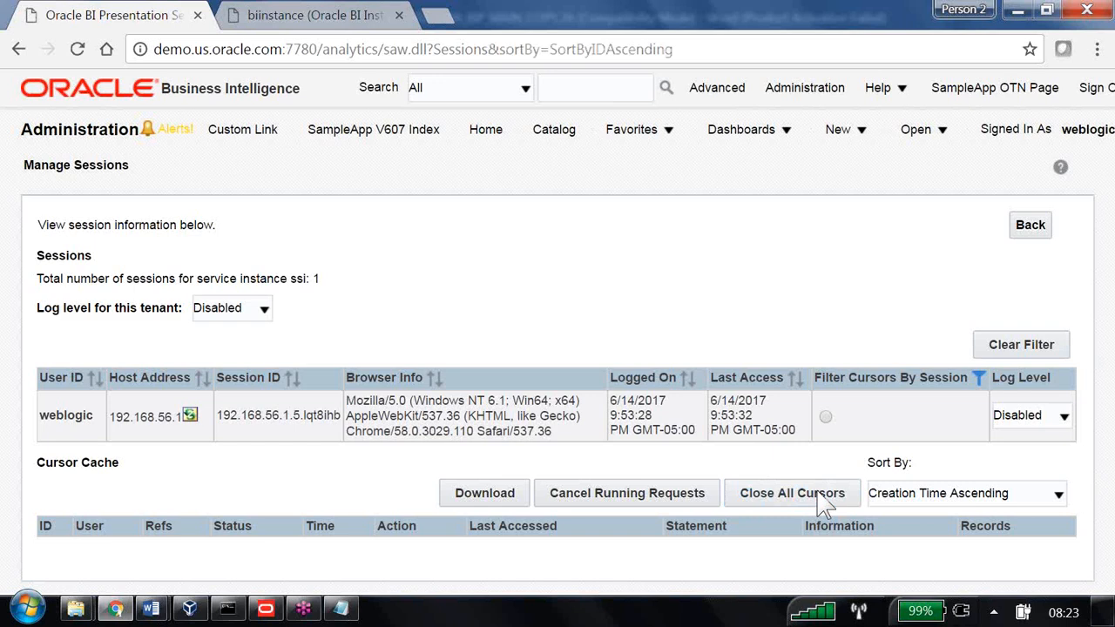
click(563, 141)
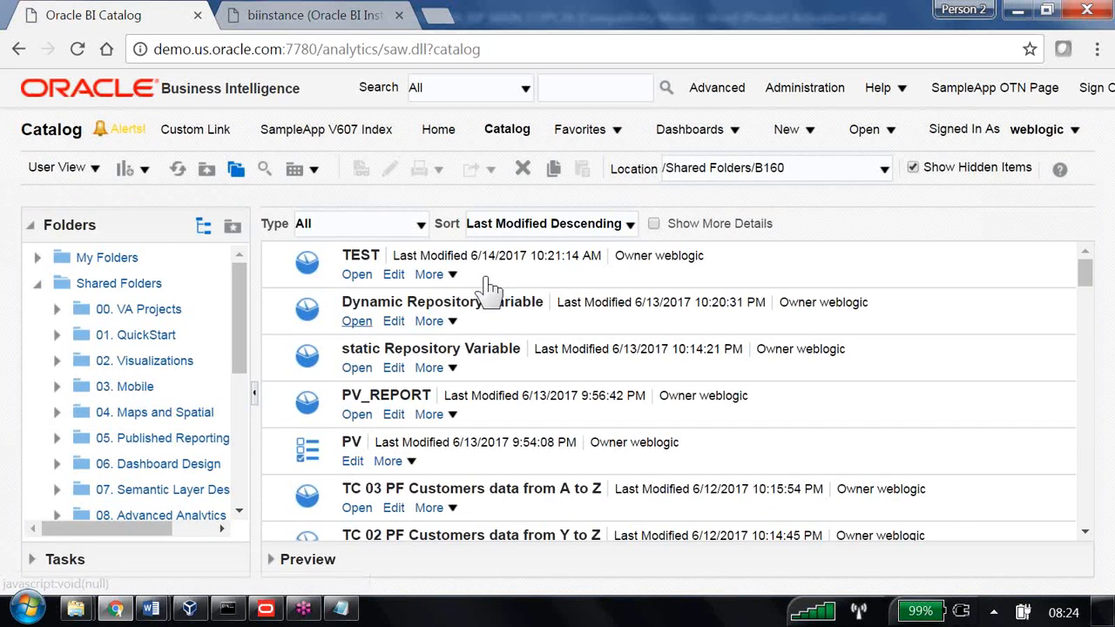
Run the Dynamic Repository Variable analysis and highlight year 2000 in its filter
click(489, 296)
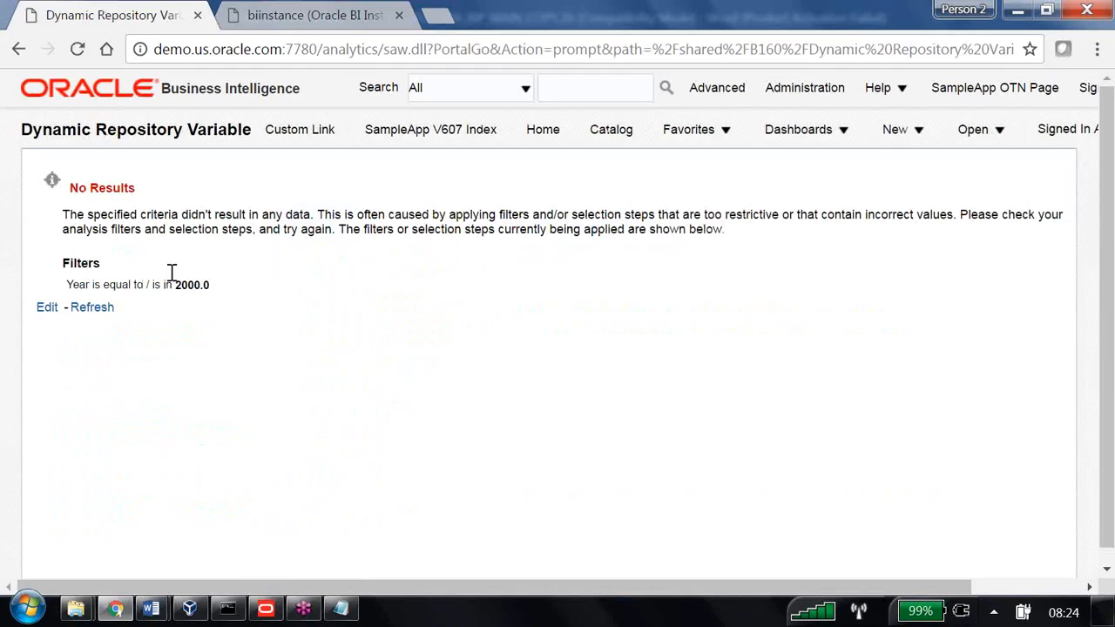
drag(176, 287, 205, 300)
In the Word OBIEE guide, highlight step 6 and step 7's d1_calendar2 delete query
click(151, 608)
click(244, 503)
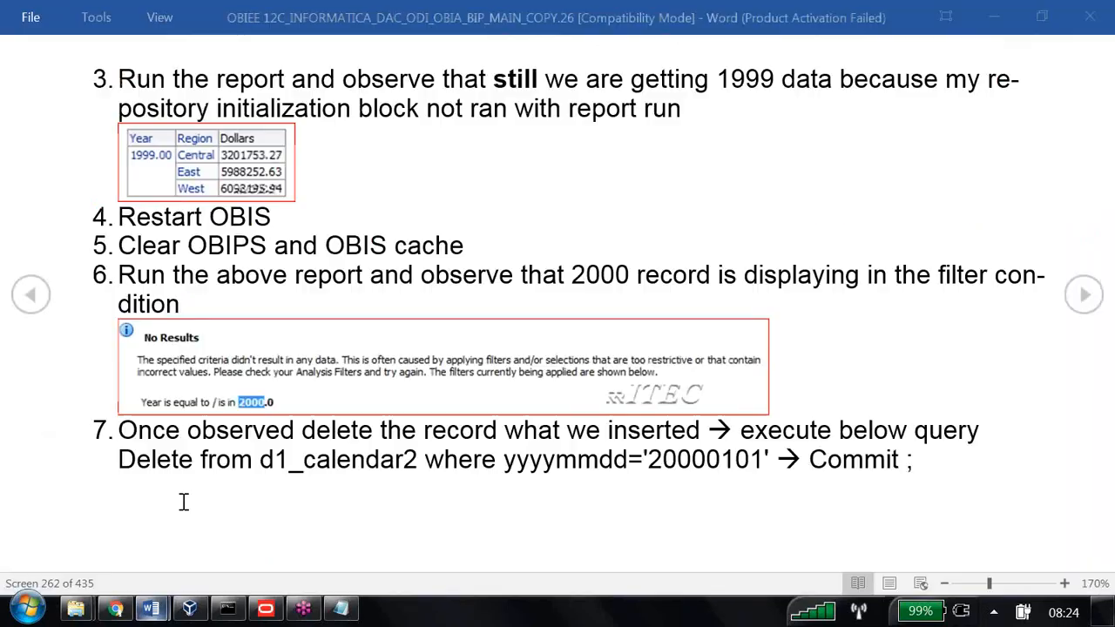
drag(137, 275, 943, 299)
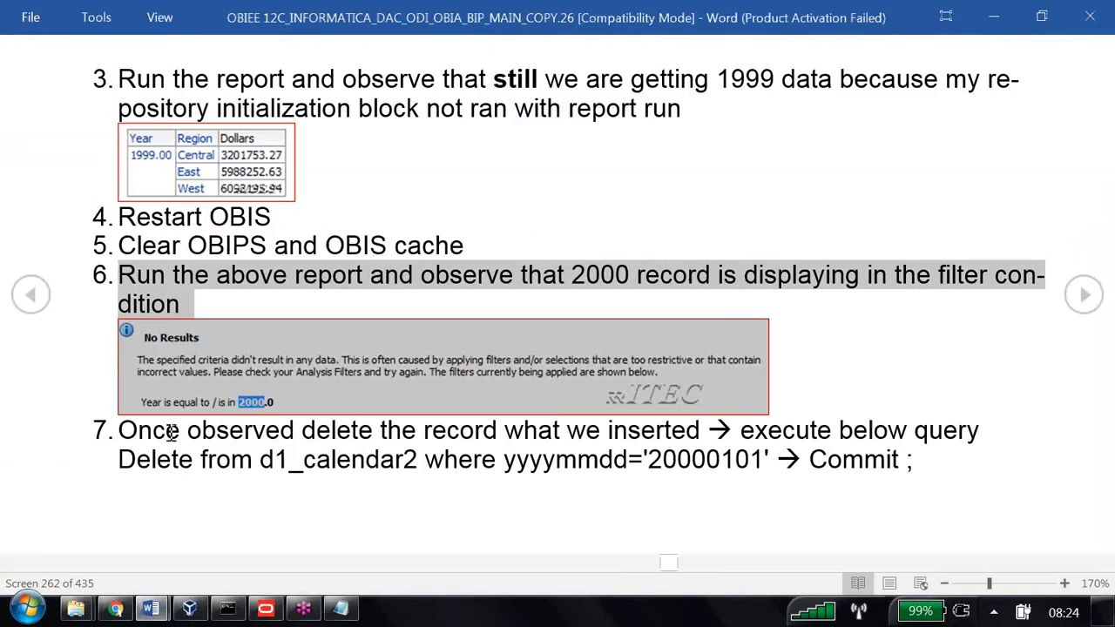
drag(121, 430, 916, 464)
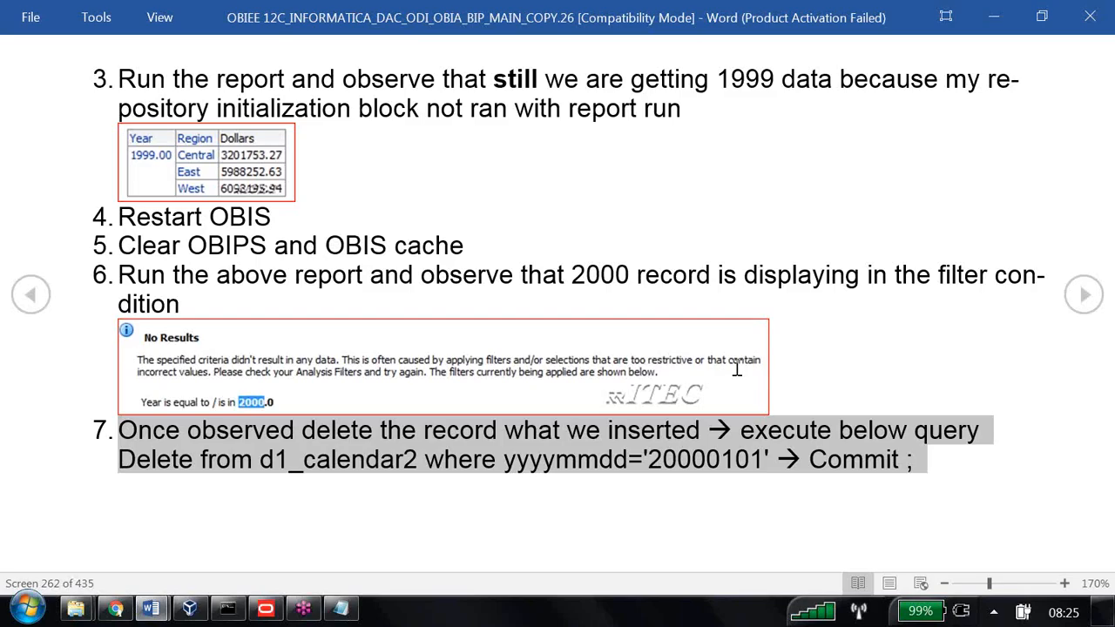
key(alt)
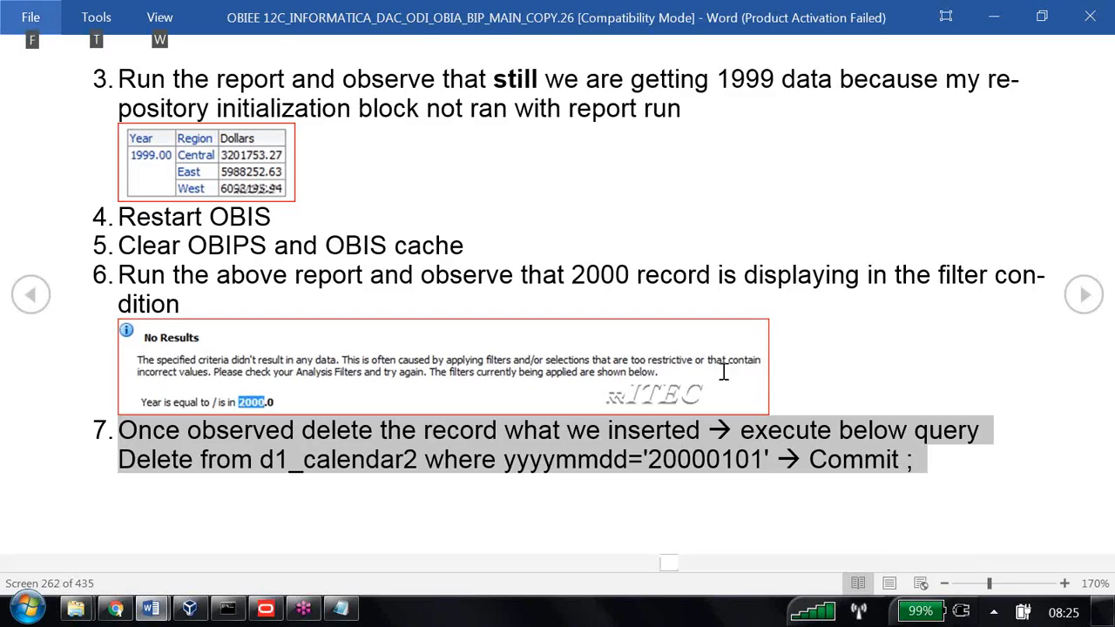
click(255, 489)
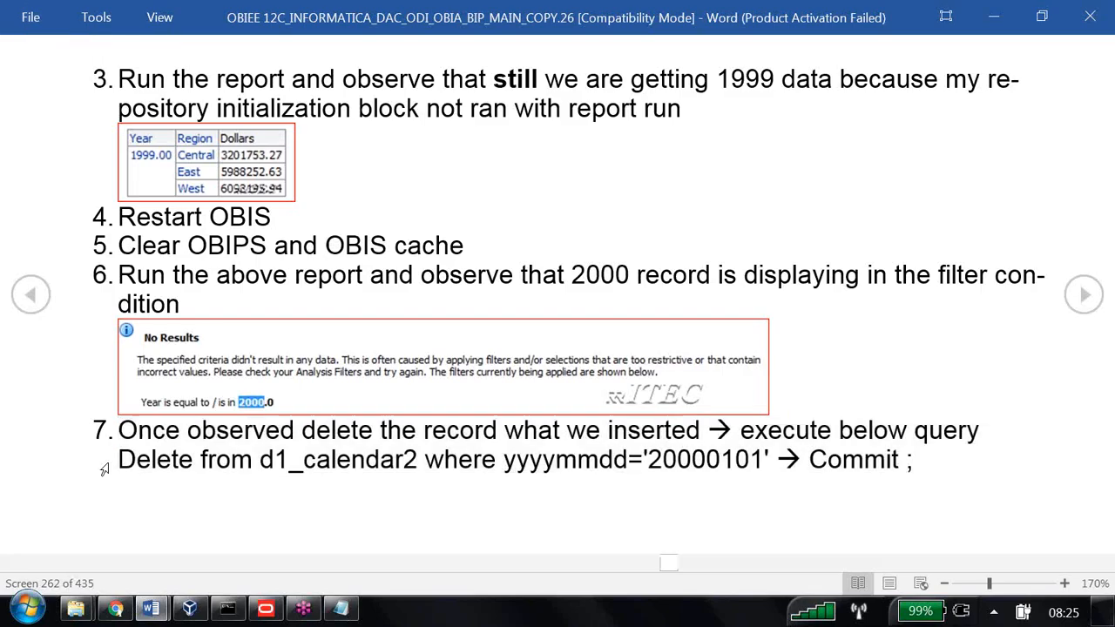
drag(119, 459, 422, 460)
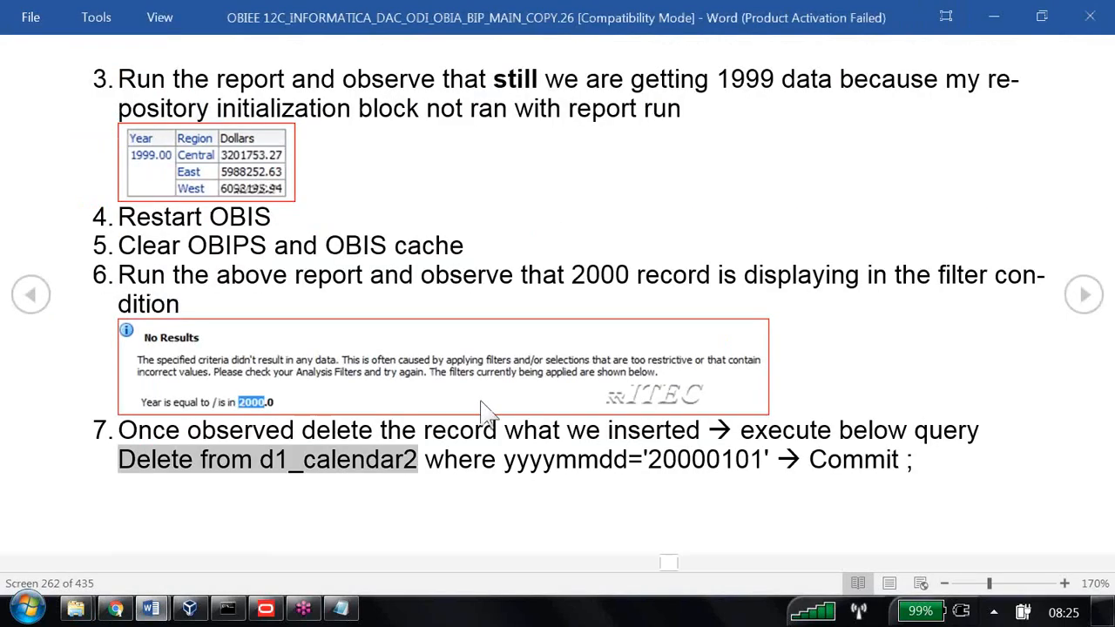
Replace the alter table line with 'delete from d1_calendar2 where year =2000'
click(190, 609)
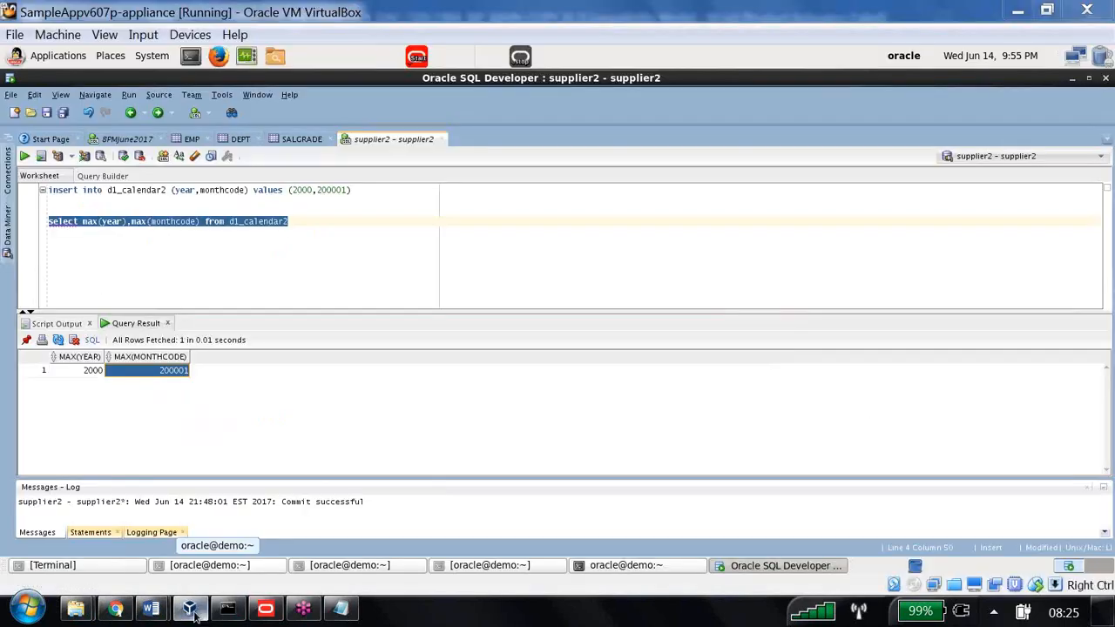
click(308, 224)
key(Return)
key(Return)
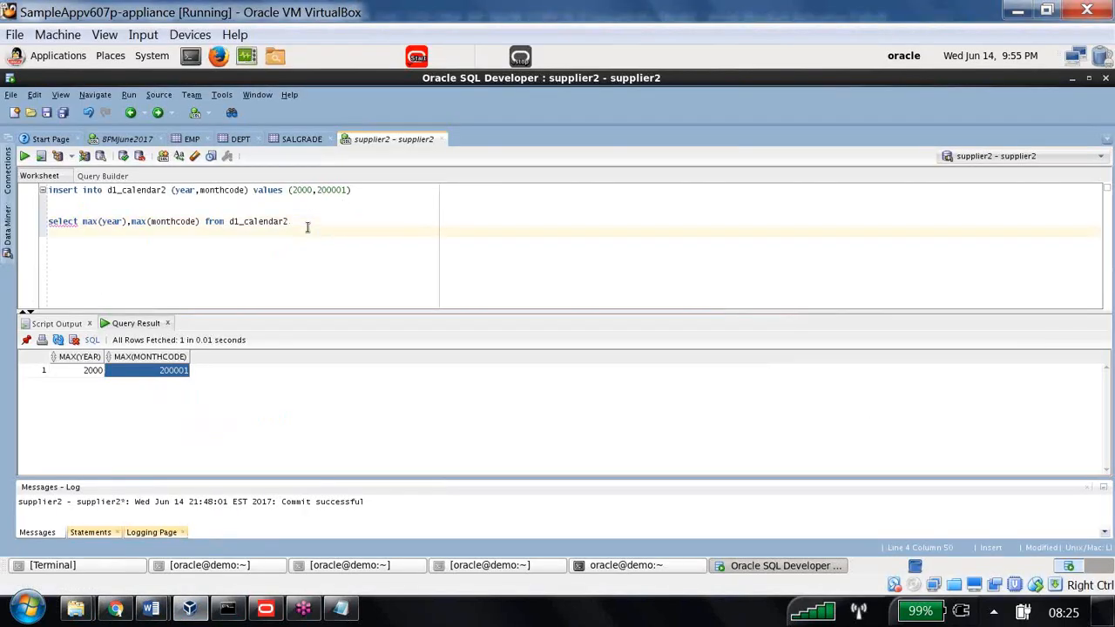
text(alter table june17_8PM add col3 varchar2(40))
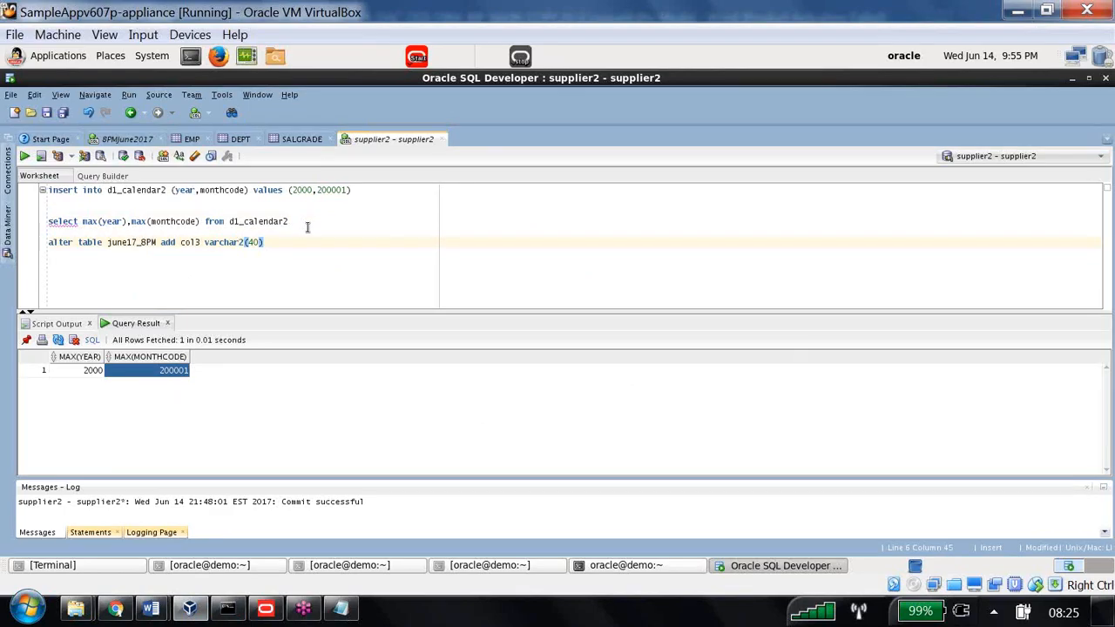
drag(268, 244, 26, 242)
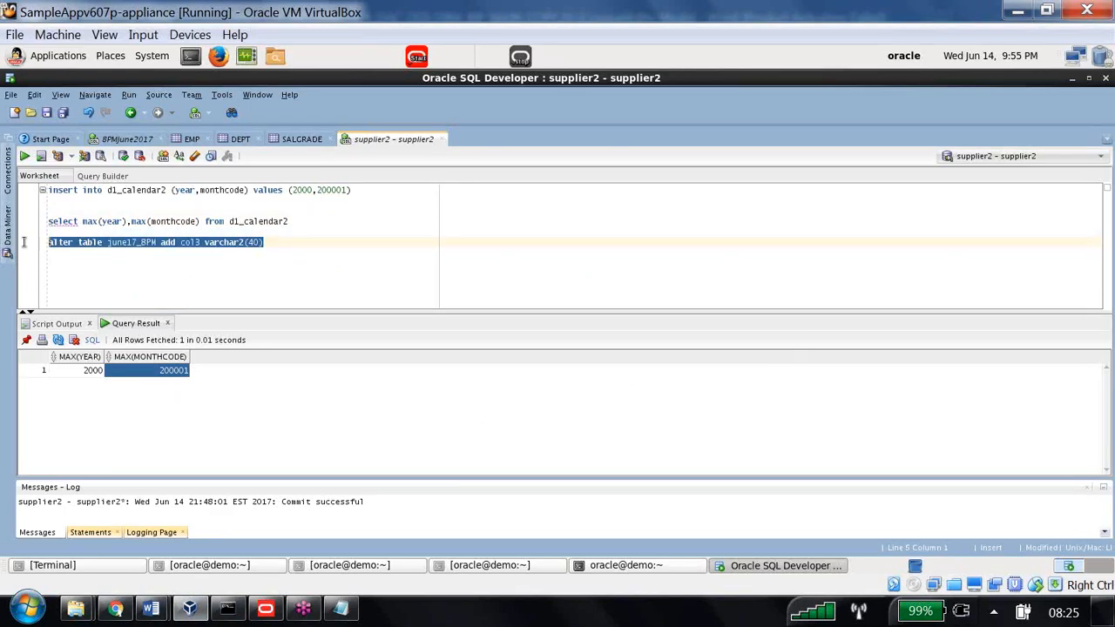
key(BackSpace)
text(delete)
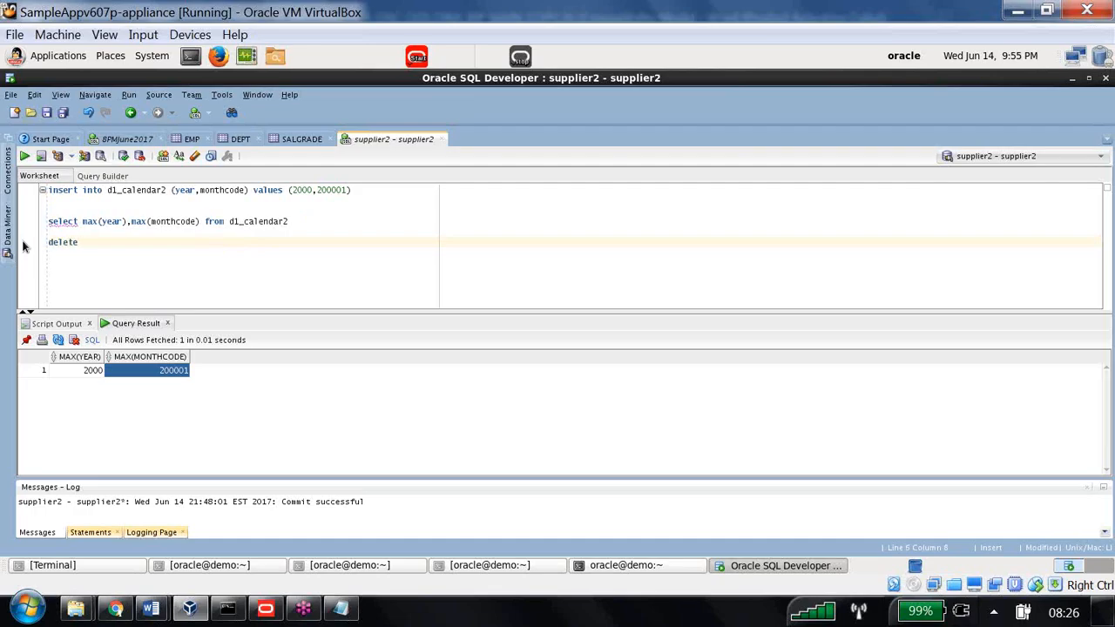
text( from d1_calendar2 where)
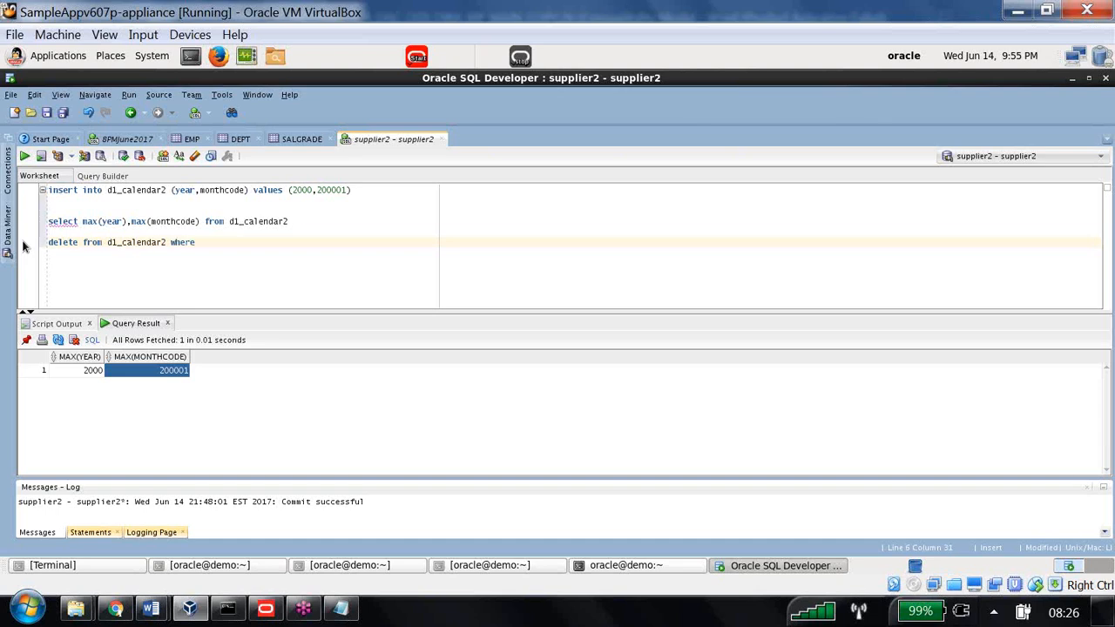
text( year =2000)
Run the delete, removing one row, and rerun the max query to confirm 1999 and 199904
drag(261, 249, 35, 251)
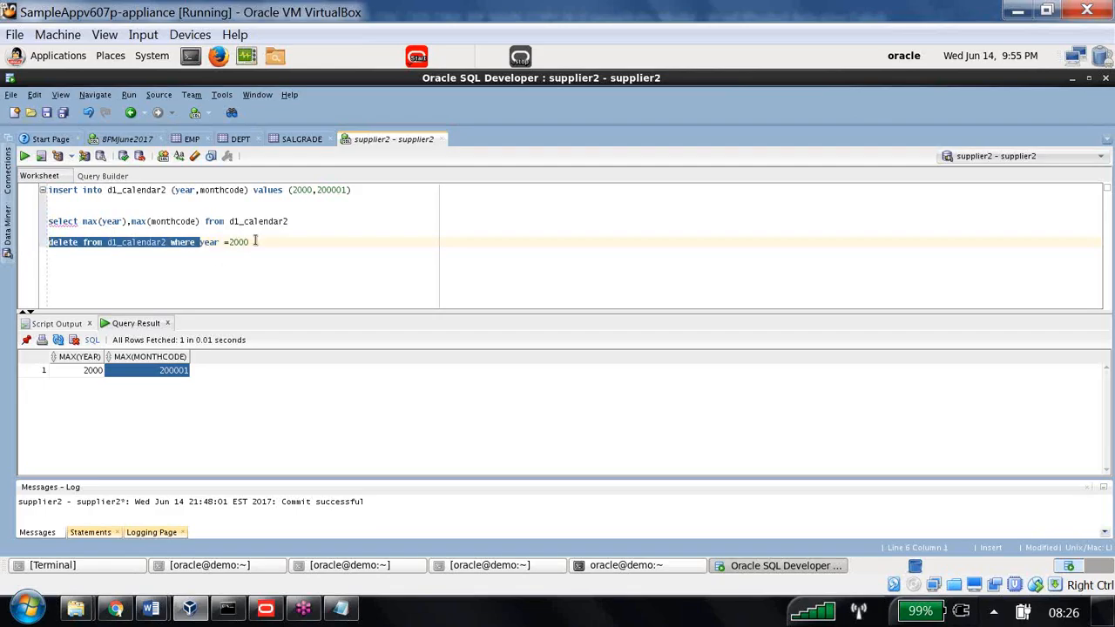
drag(256, 242, 38, 232)
click(26, 156)
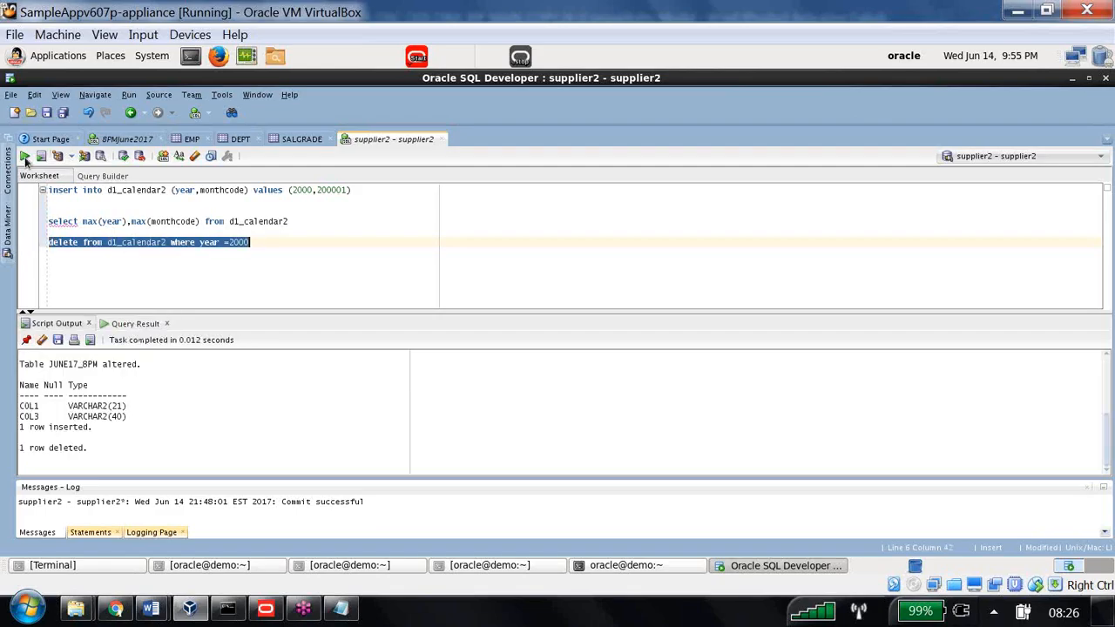
drag(75, 448, 4, 440)
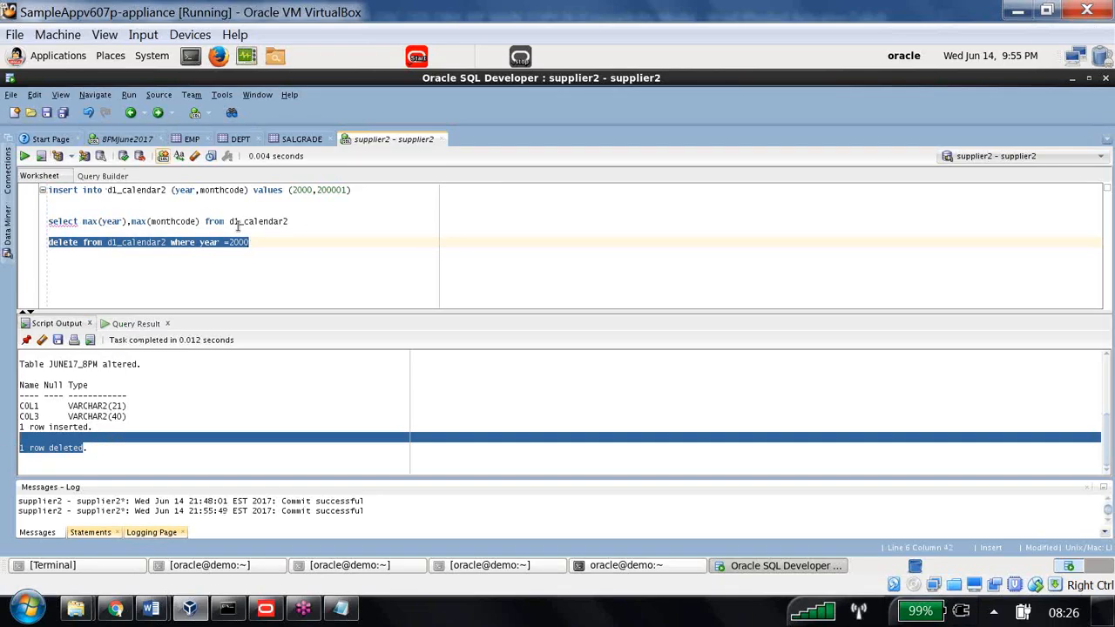
drag(290, 222, 48, 222)
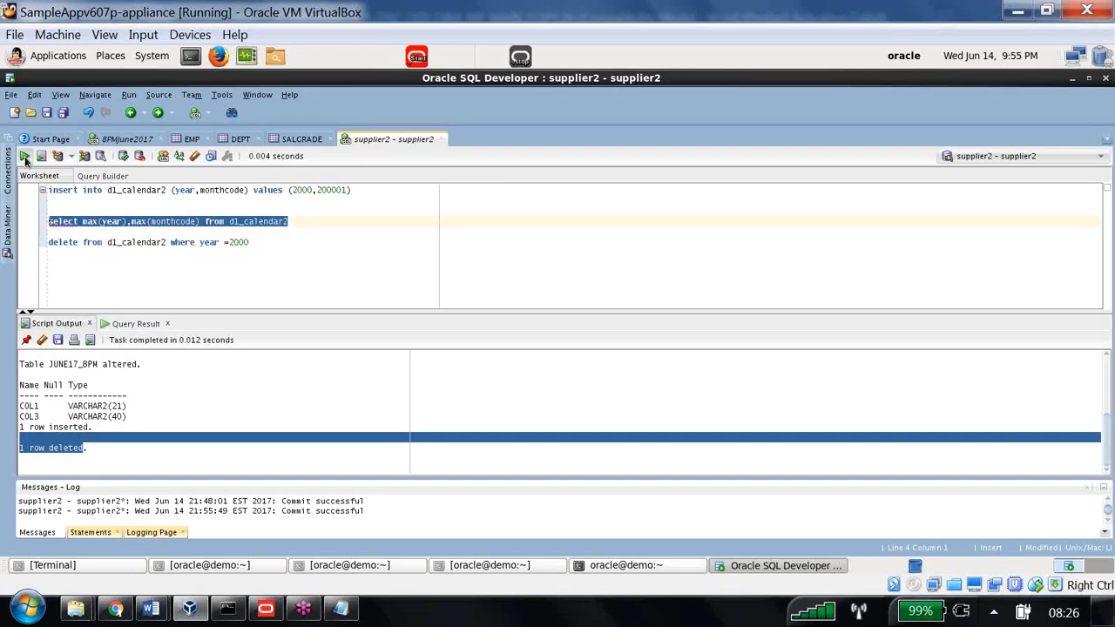
click(25, 156)
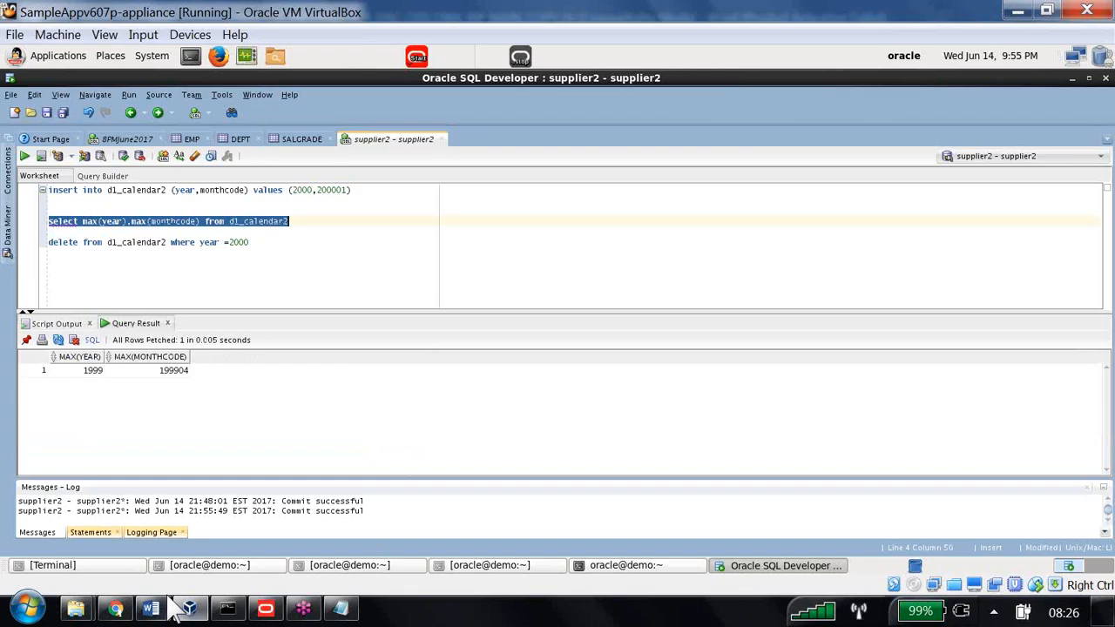
Return to the Word guide and page from Exercise 2's heading forward to Exercise 3
mouse_move(150, 608)
click(174, 538)
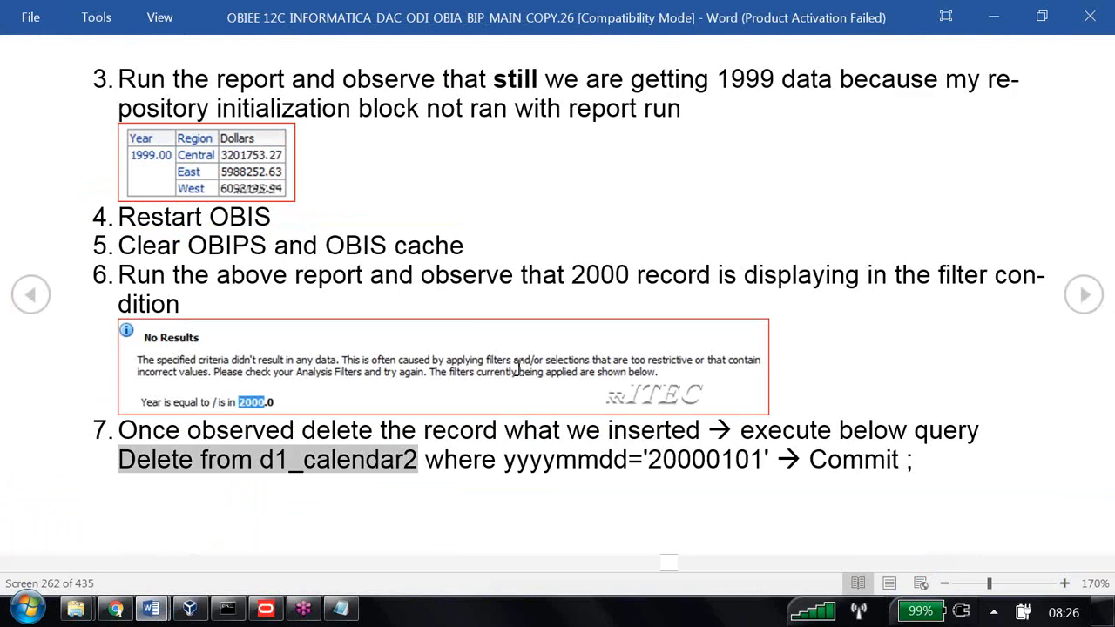
scroll(519, 367, up, 1)
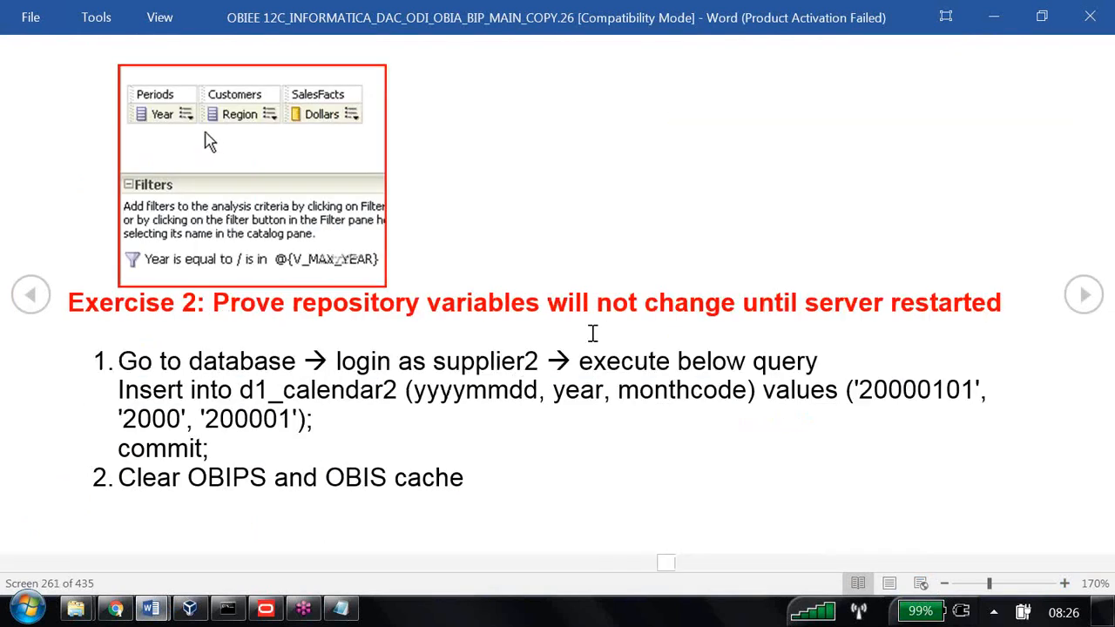
drag(278, 305, 977, 313)
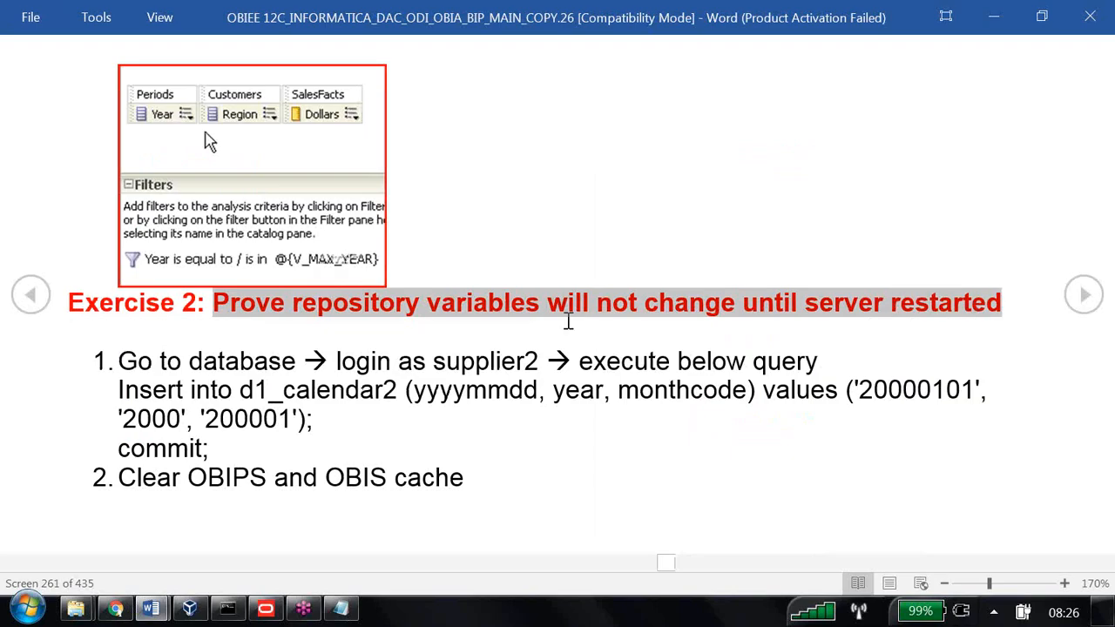
scroll(567, 320, down, 1)
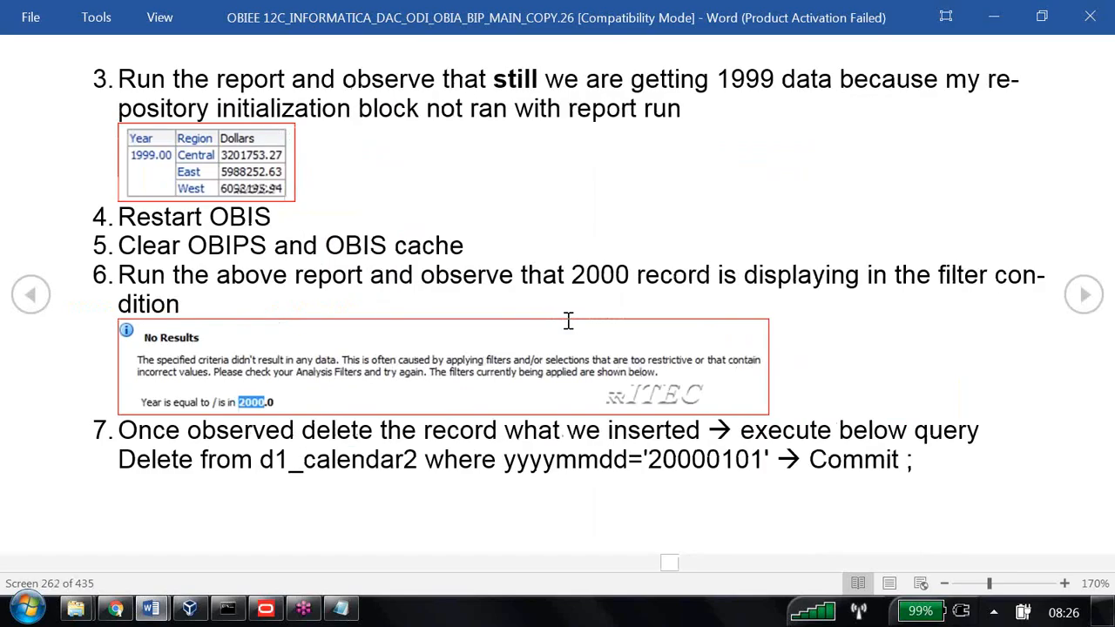
scroll(567, 320, down, 1)
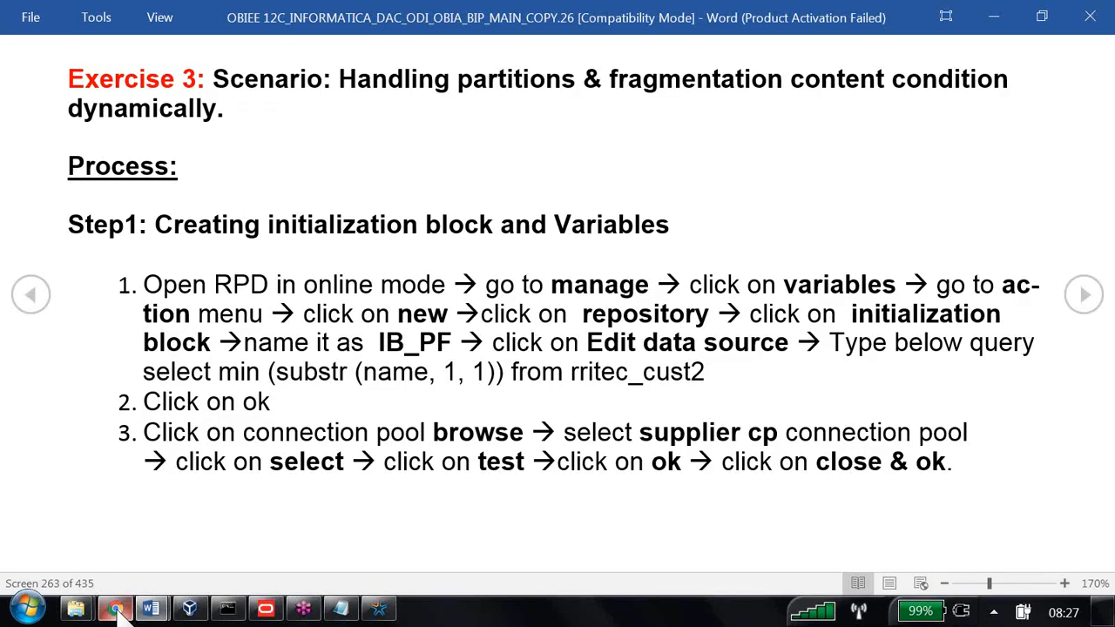
Launch the web browser, then open Notepad and maximize it
click(28, 610)
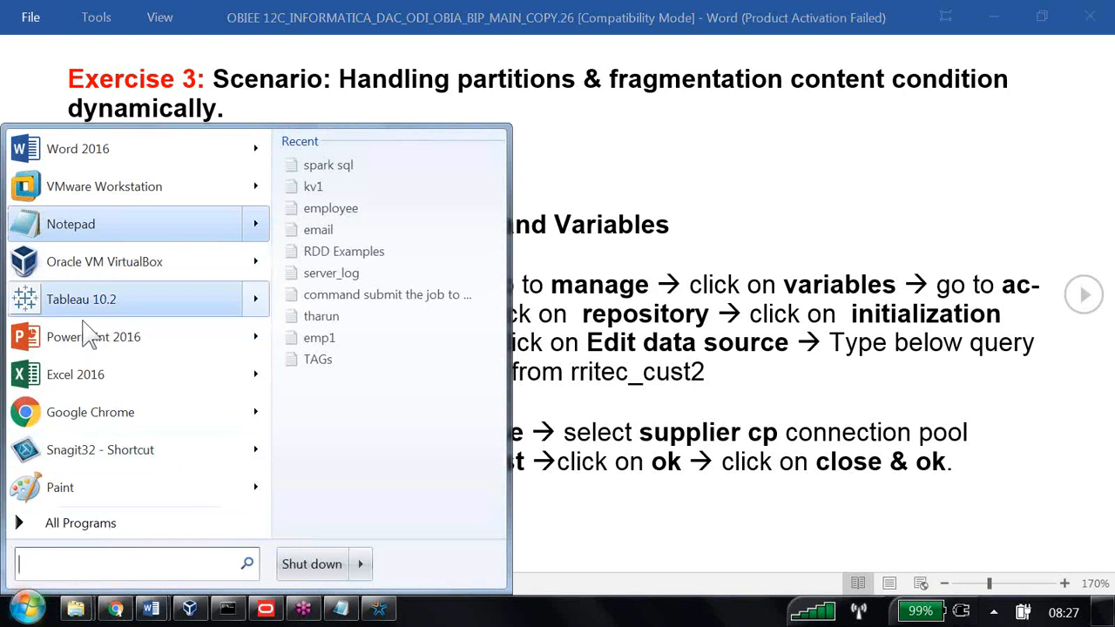
click(76, 418)
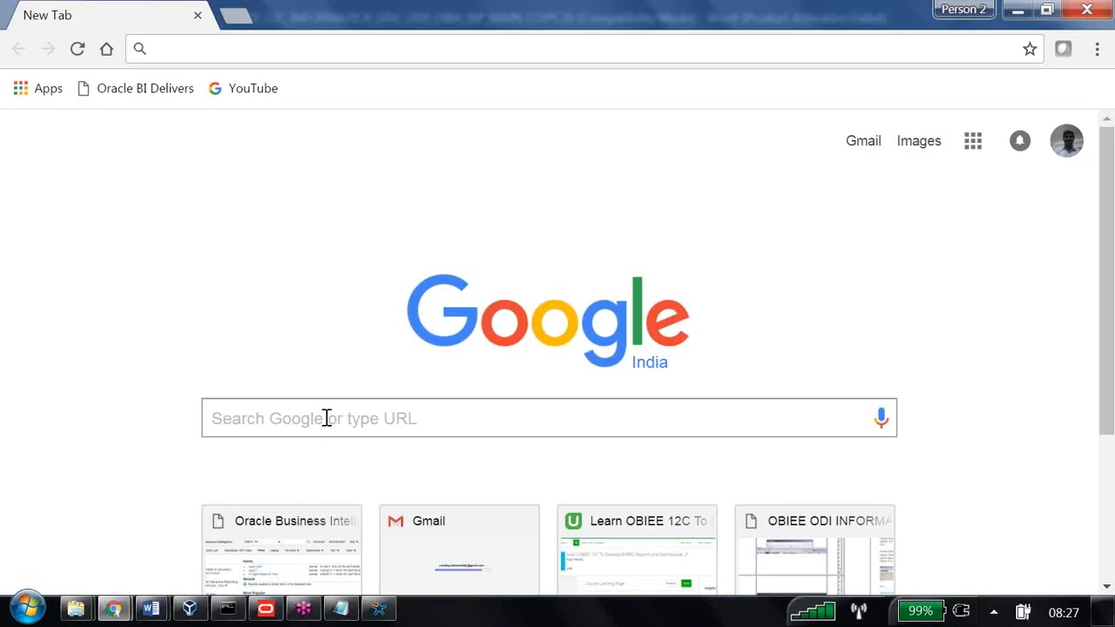
click(26, 607)
click(88, 230)
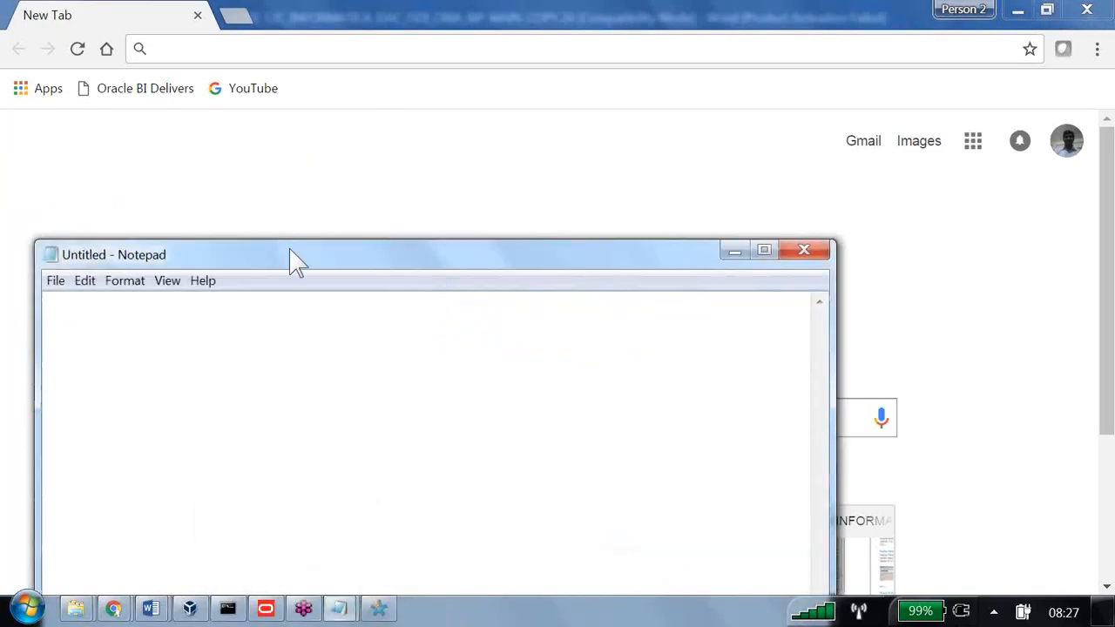
double_click(292, 254)
Note d1_customer2 and the rule storing customer names starting A to M into B160_cust_a_to_M
text(d1)
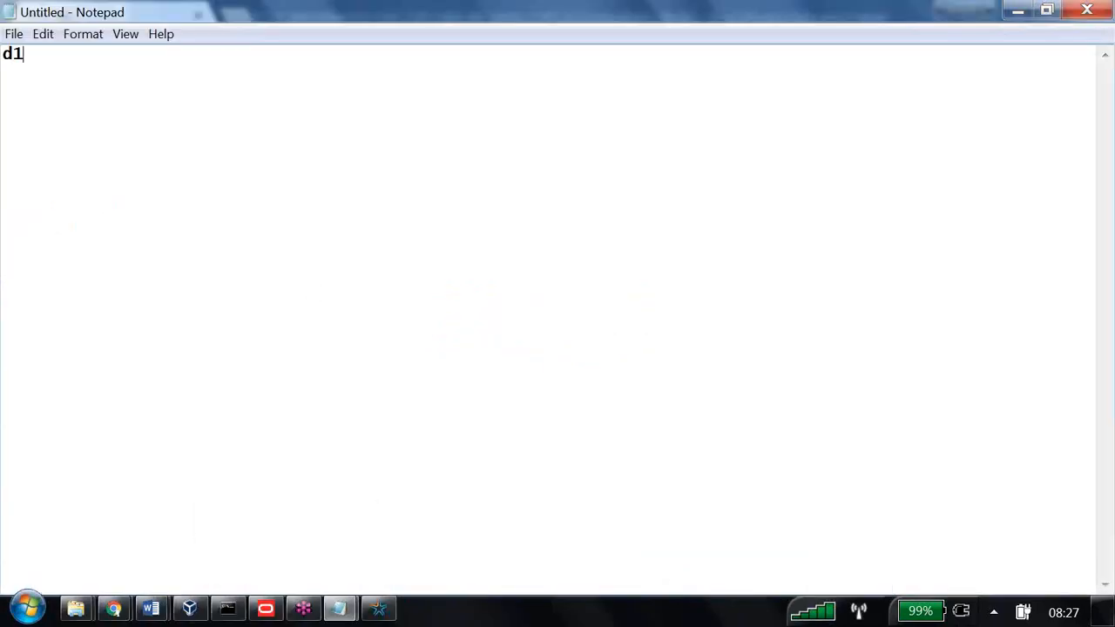
text(_customer2)
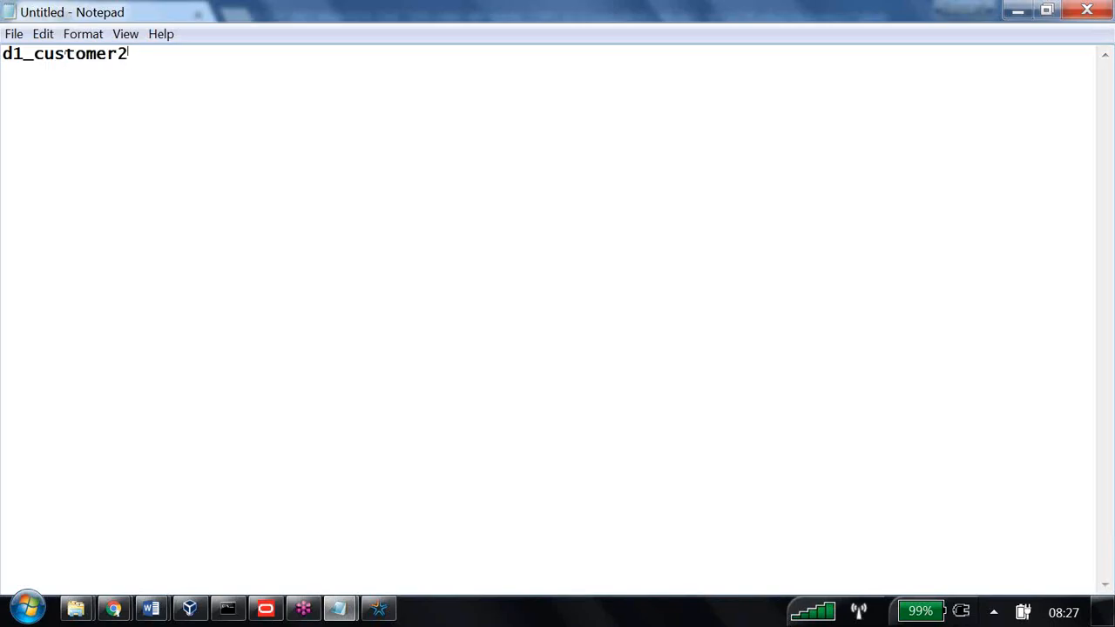
key(Return)
key(Return)
text(A to M)
text(If cust)
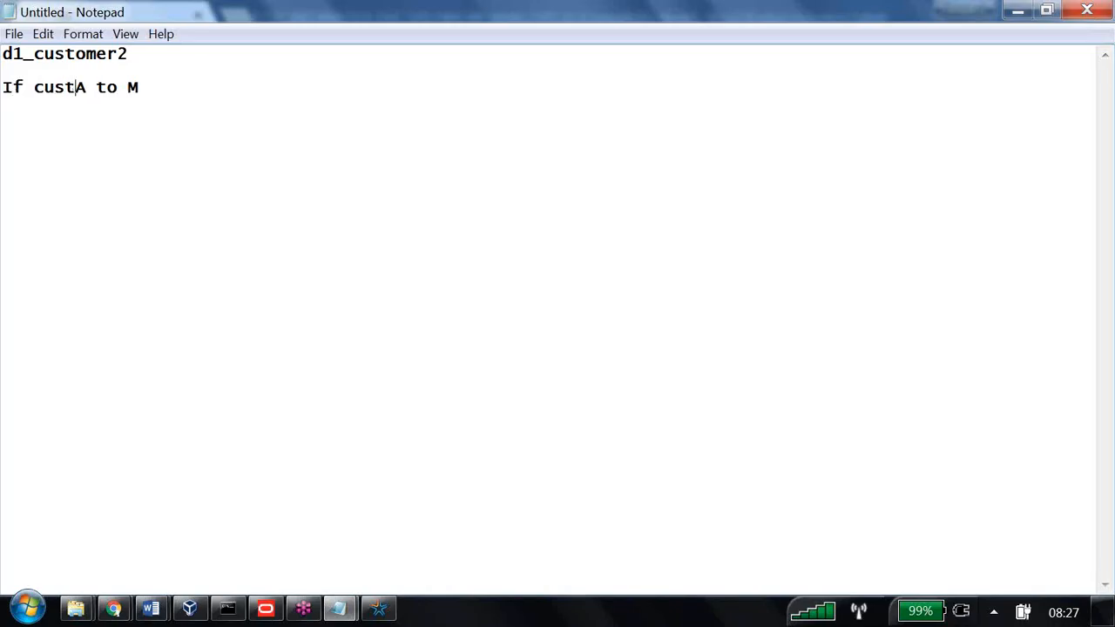
text(omer name )
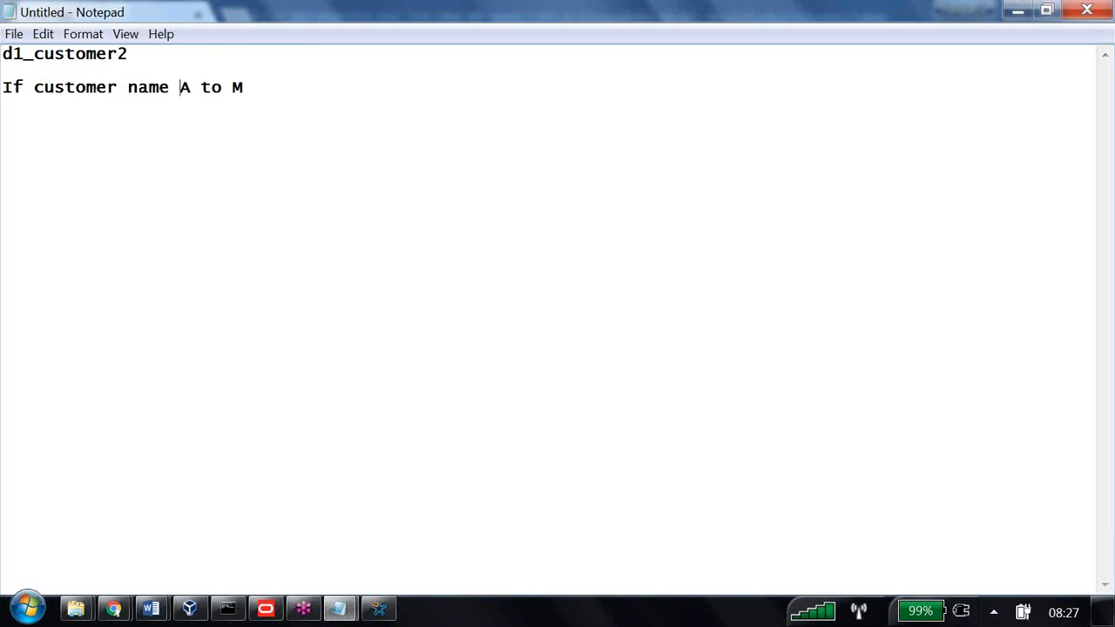
text(starting)
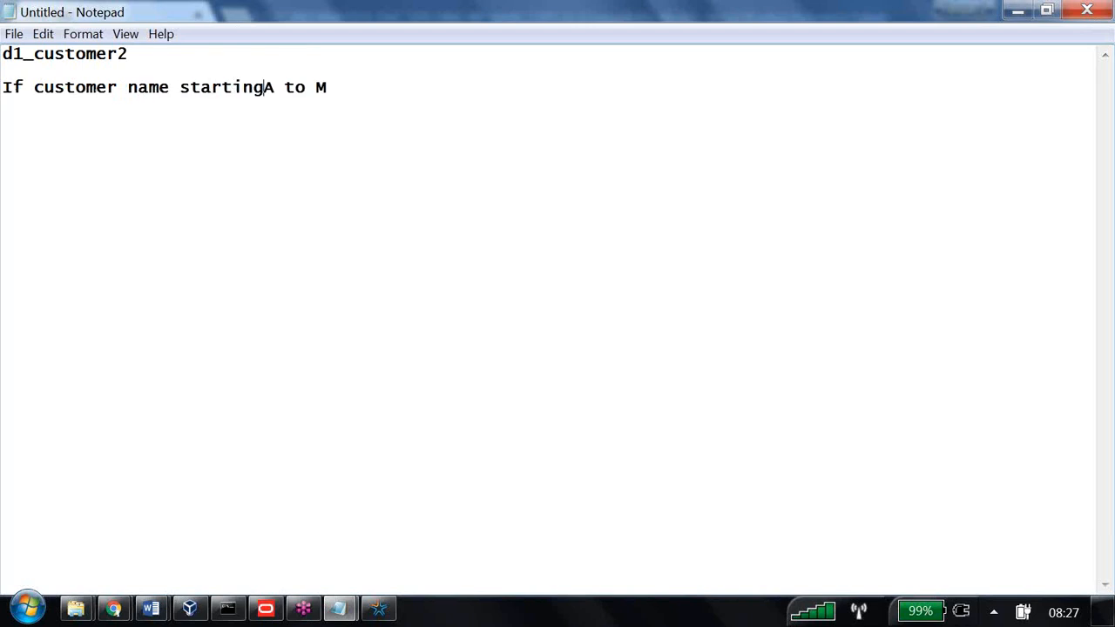
text( with)
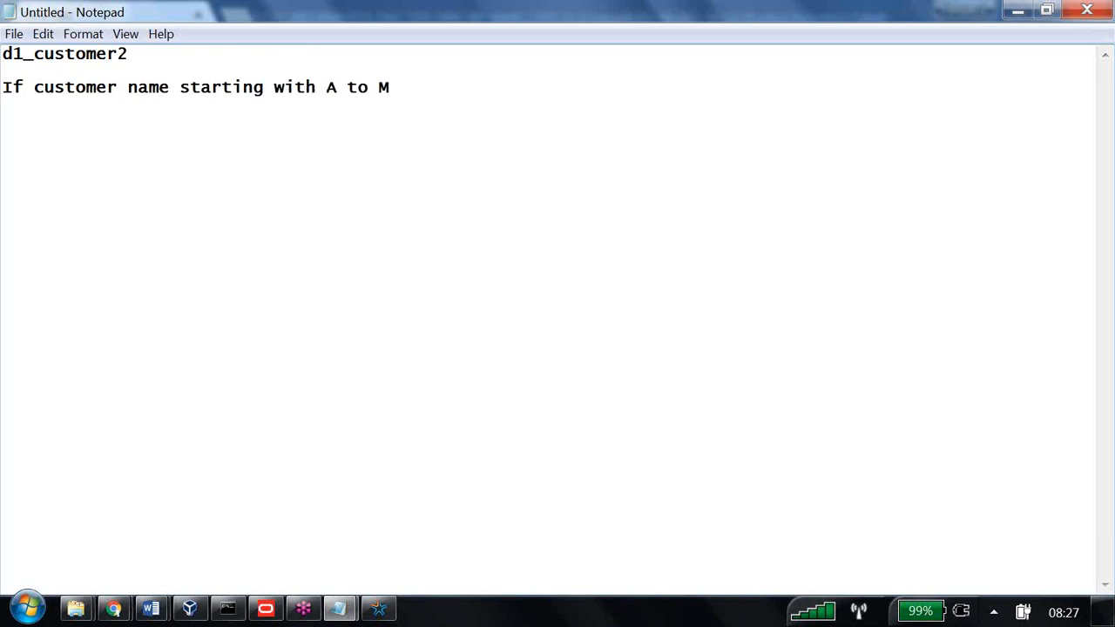
click(420, 109)
text(then we st)
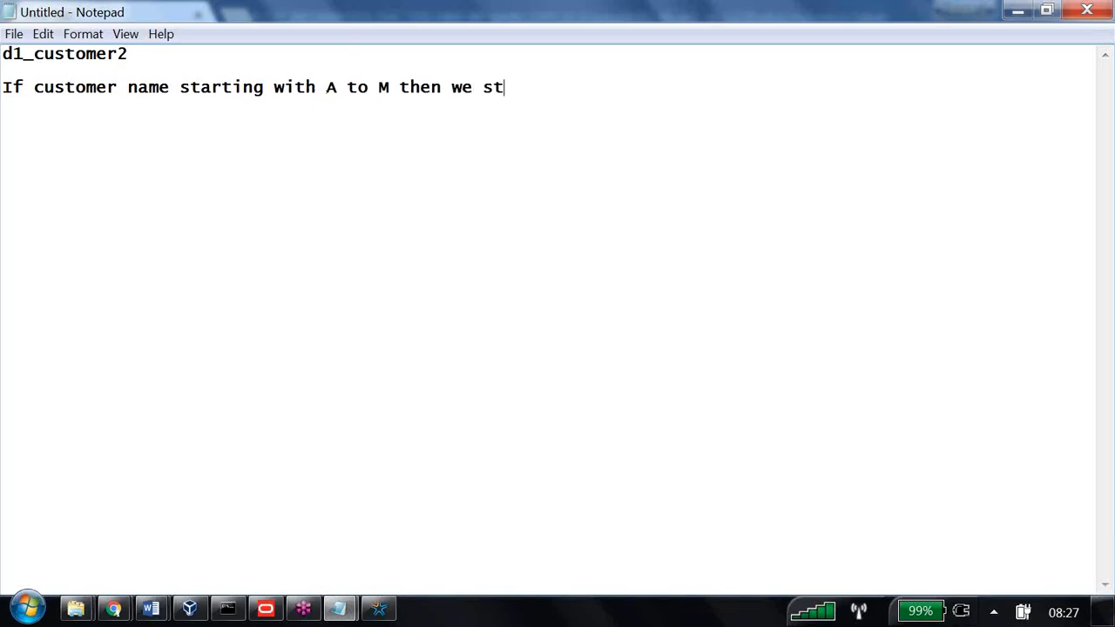
text(ored into B16)
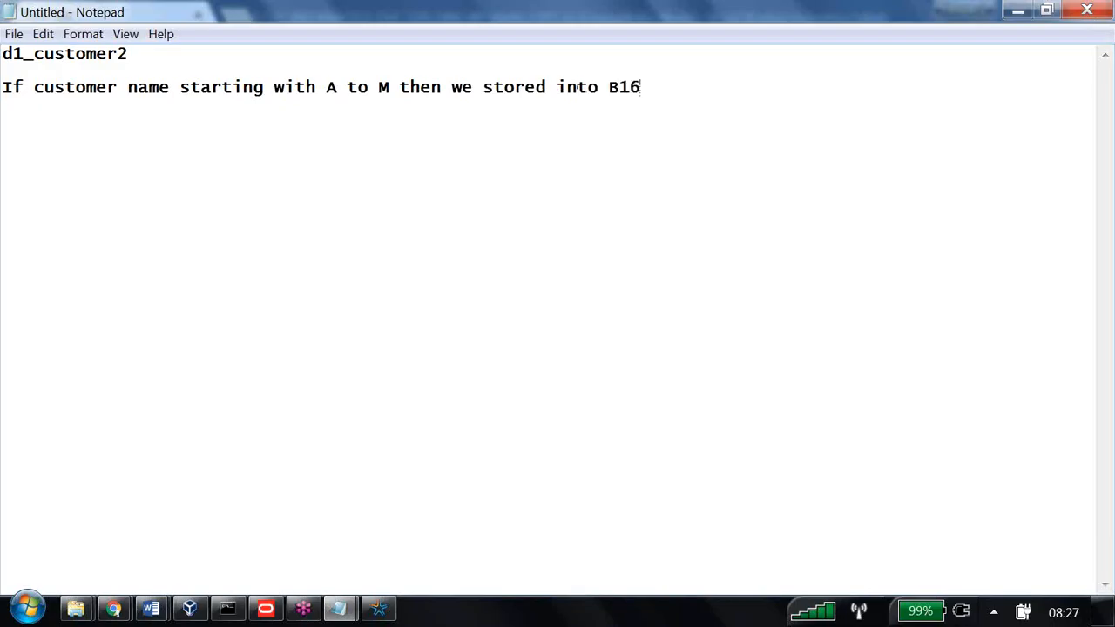
text(0_cust_a_)
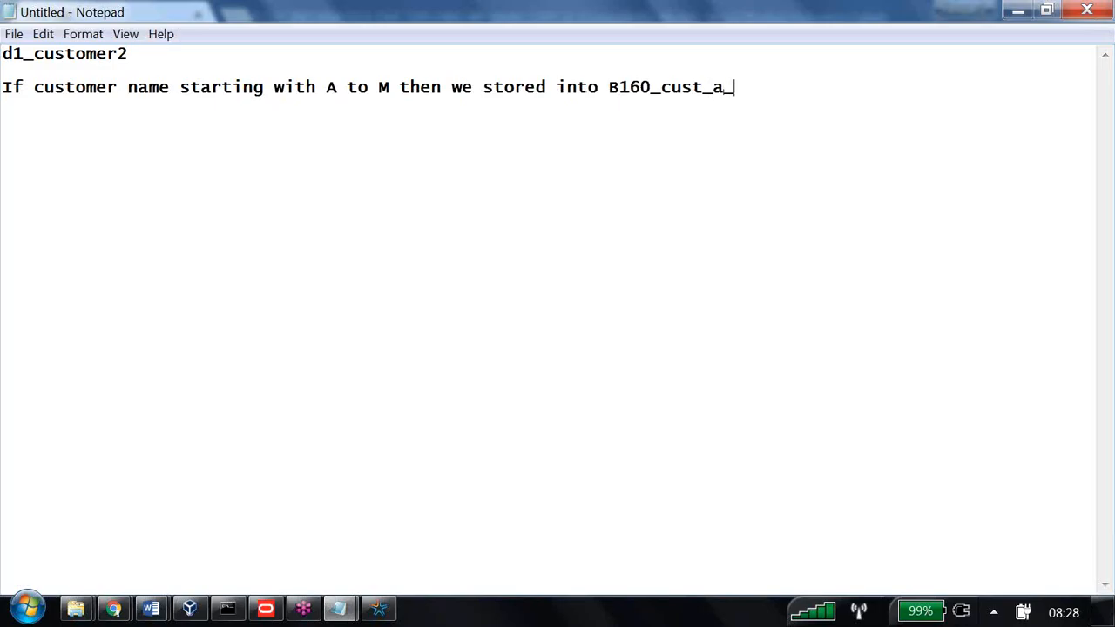
text(to_M)
key(shift+Home)
key(ctrl+c)
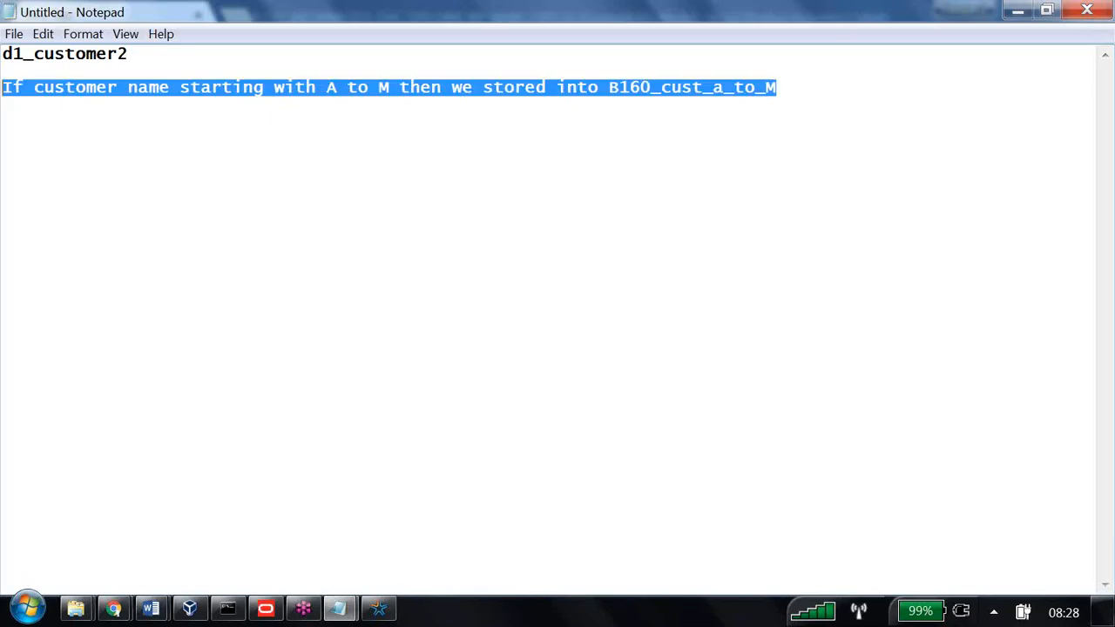
Paste a copy of the A to M rule below and change its range to N to Z
click(791, 88)
key(Return)
key(ctrl+v)
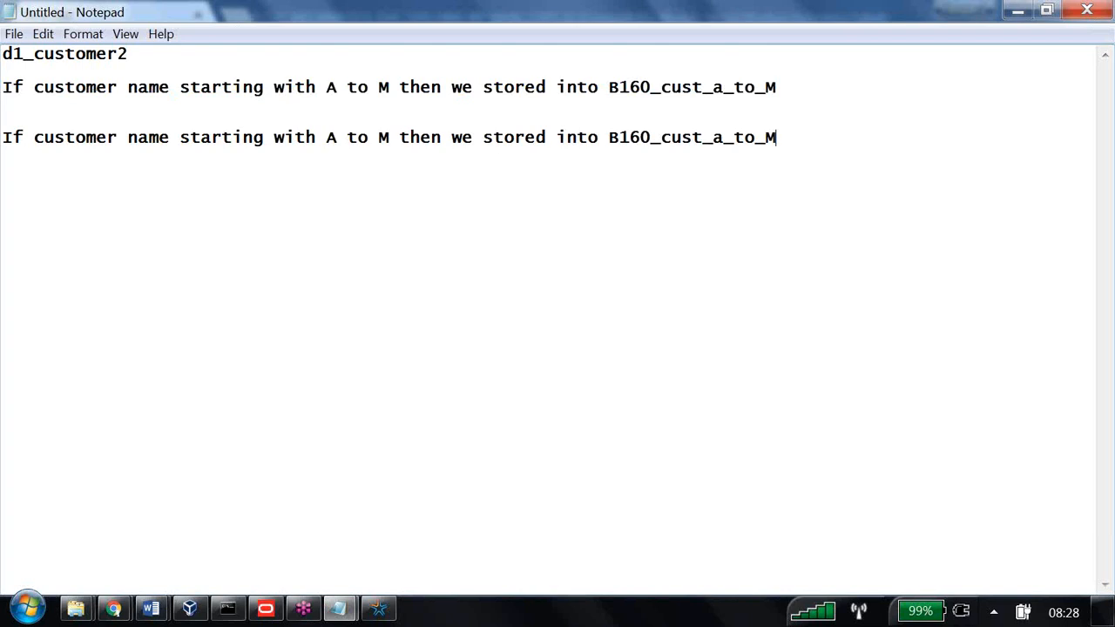
click(340, 140)
key(BackSpace)
text(N)
click(394, 141)
key(BackSpace)
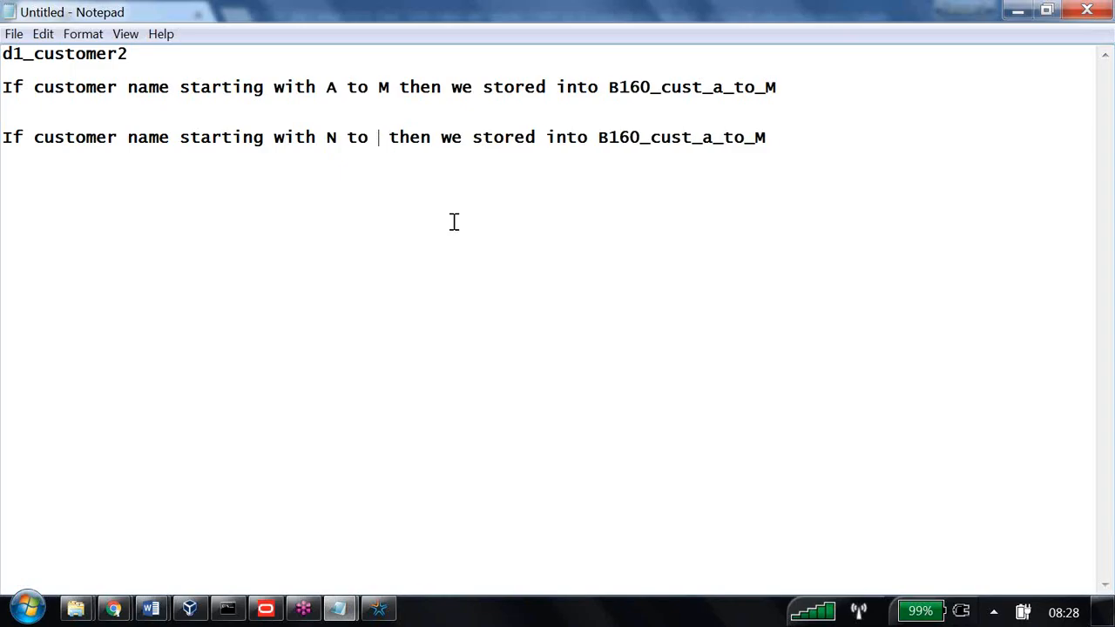
text(Z)
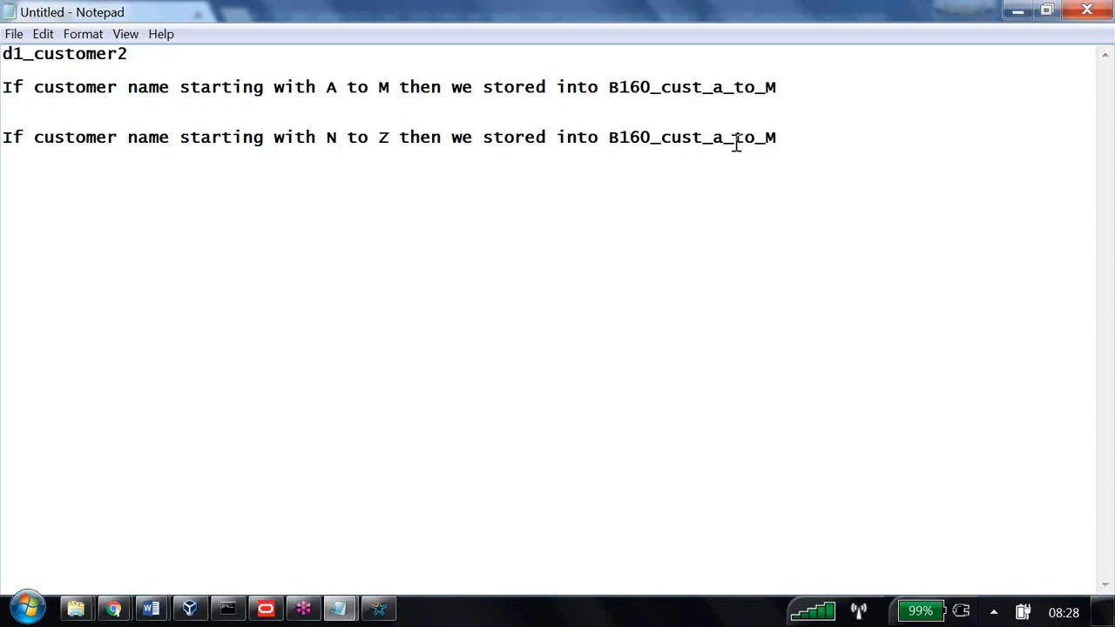
Rename the copy's table to B160_cust_N_to_Z and add the heading 'ETL Program written'
key(BackSpace)
text(N)
click(783, 135)
key(BackSpace)
text(Z)
key(Return)
key(Return)
text(ETL Program )
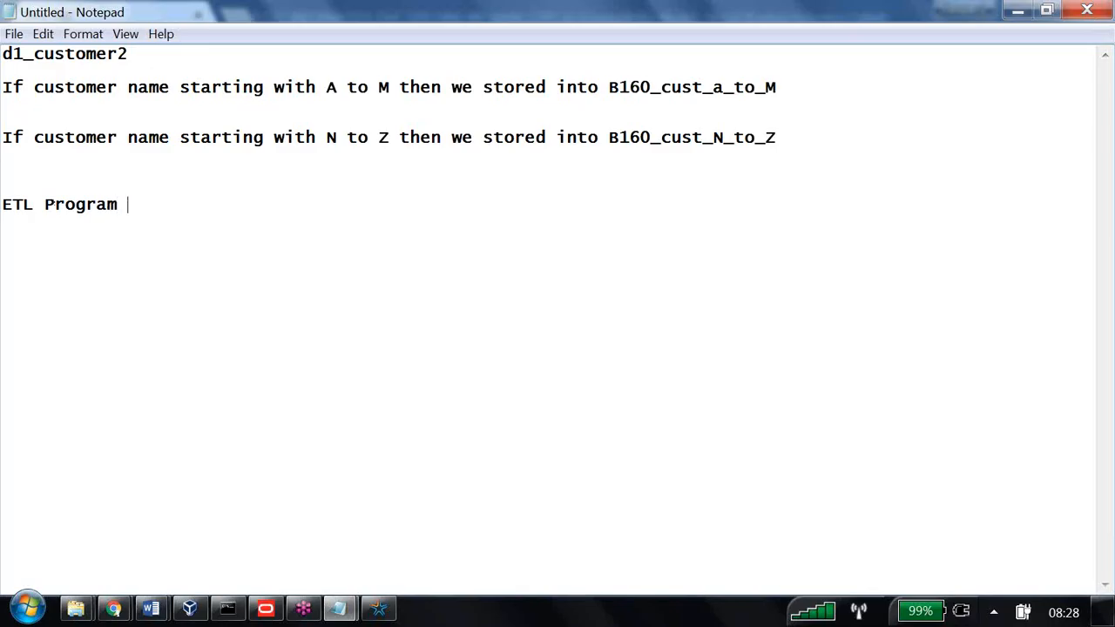
text(written)
List rule 1 (sort source data A to Z), rule 2 (count total records) and rule 3 (divide by 2)
key(Return)
key(Return)
key(Return)
text(ru)
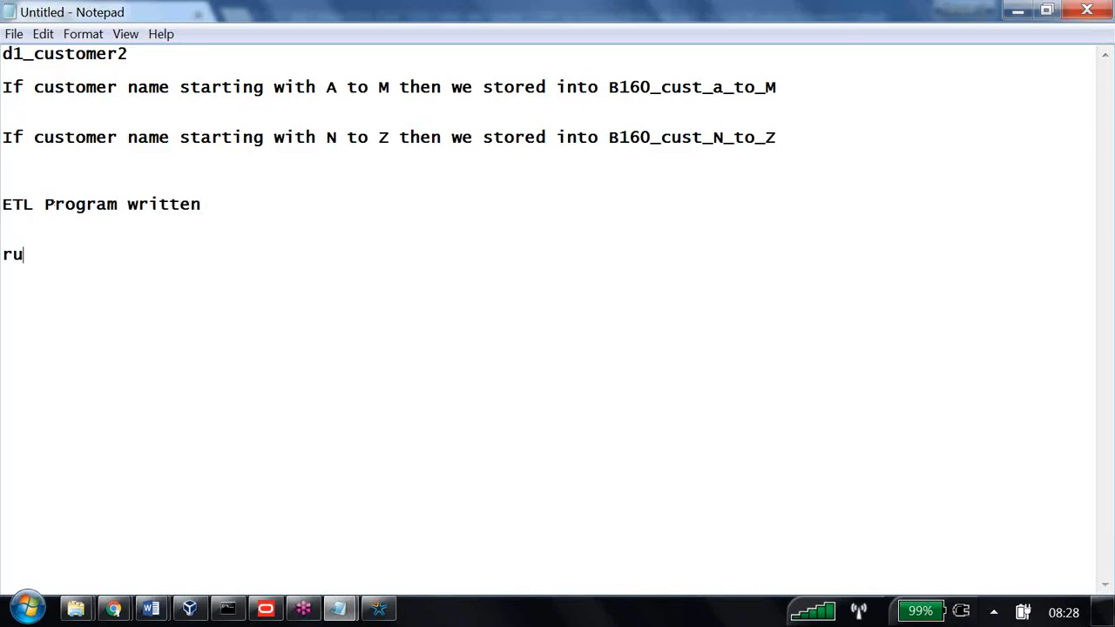
text(le1 : source da)
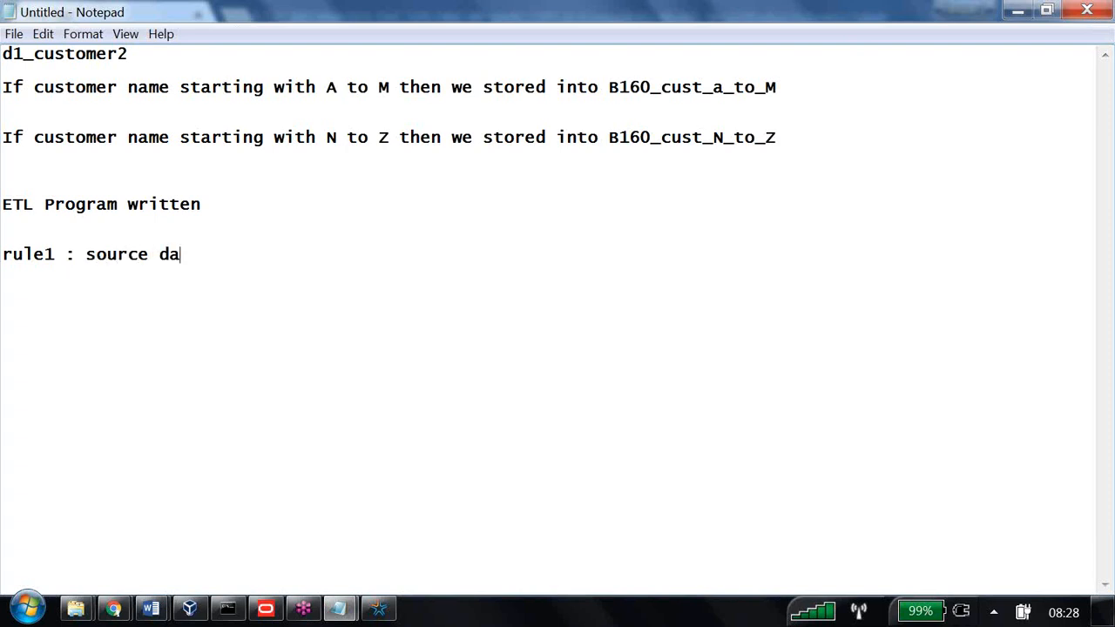
text(ta sorted ()
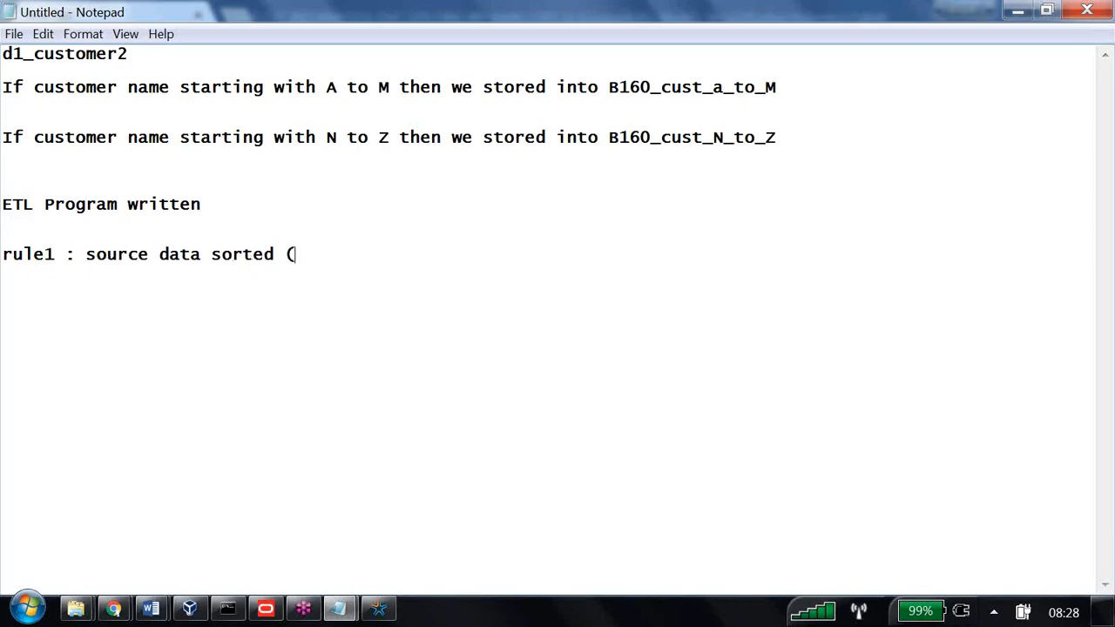
text(a to Z)
text() )
text(rule 2)
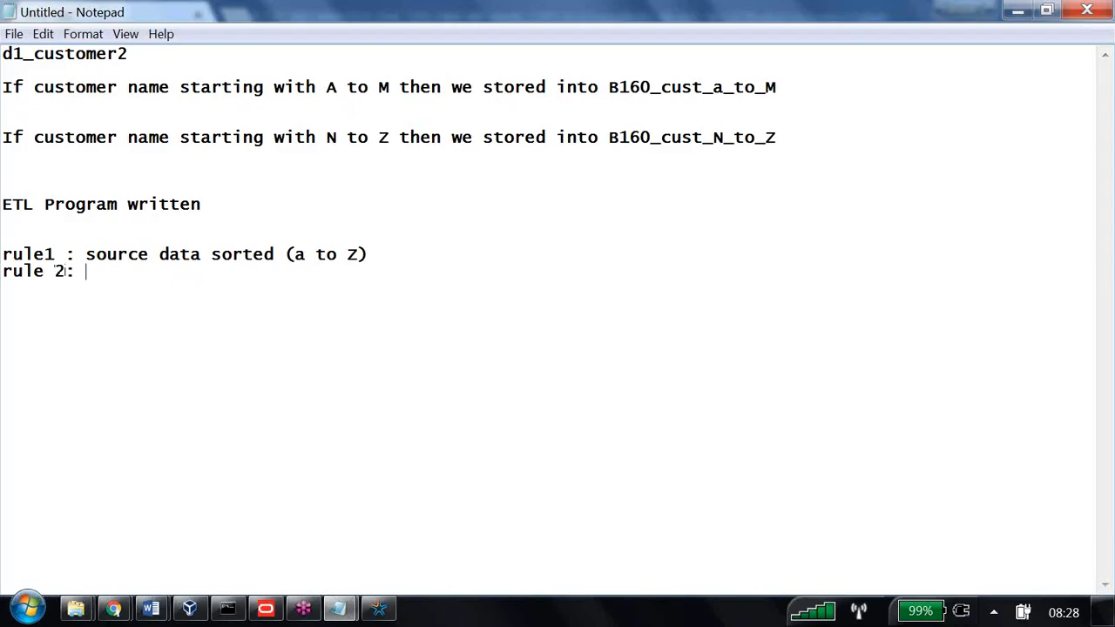
text(: Calculate )
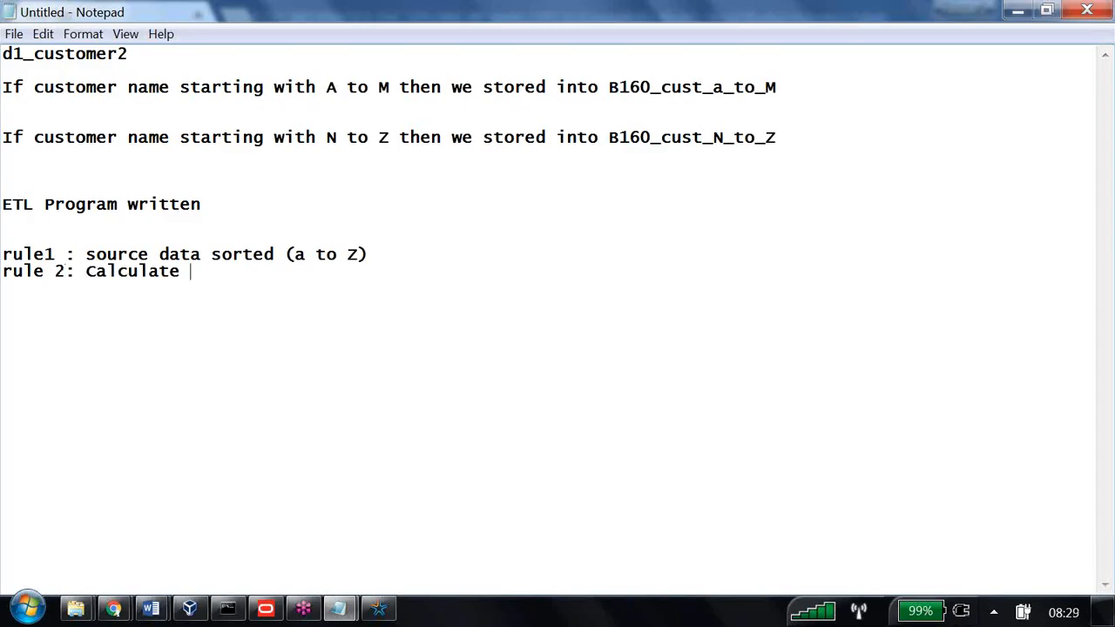
text(total Number of re)
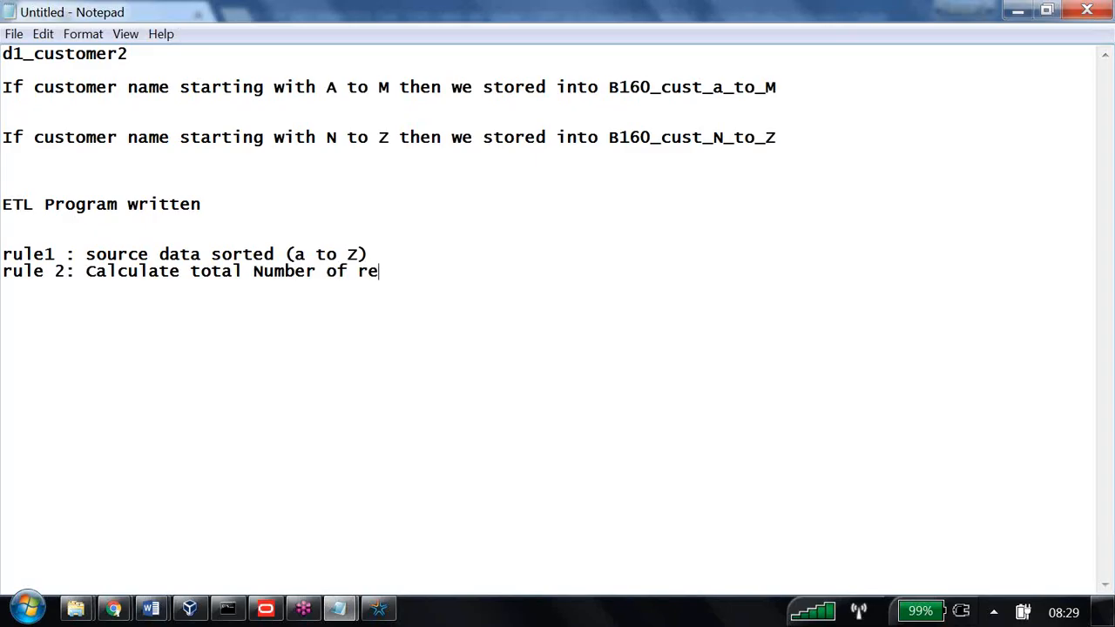
text(cords in source)
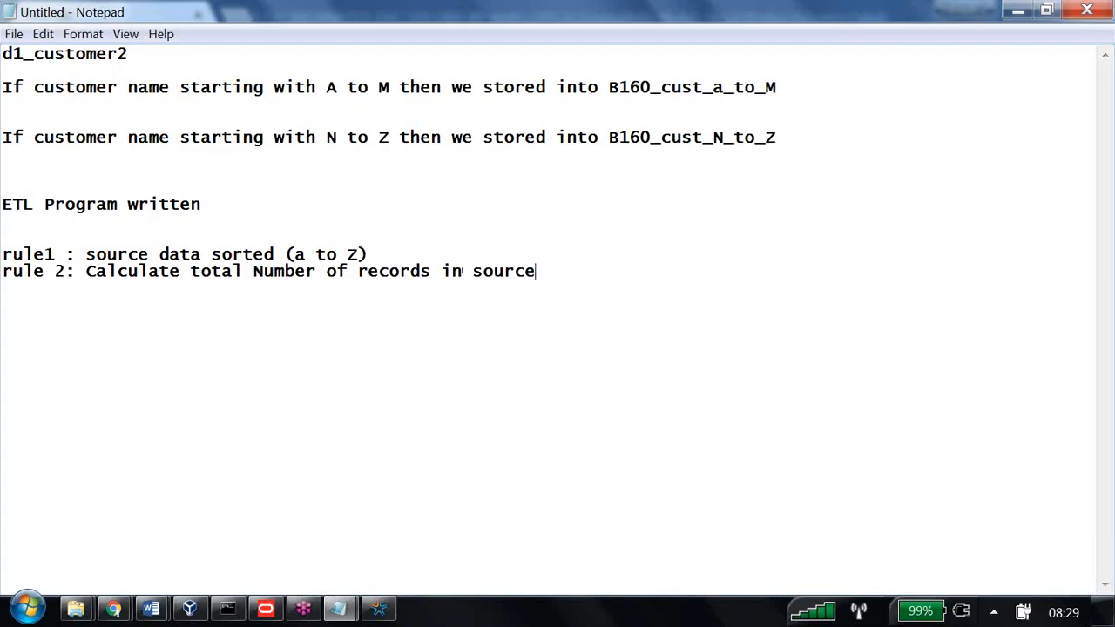
key(Return)
text(Rule 3 : divid)
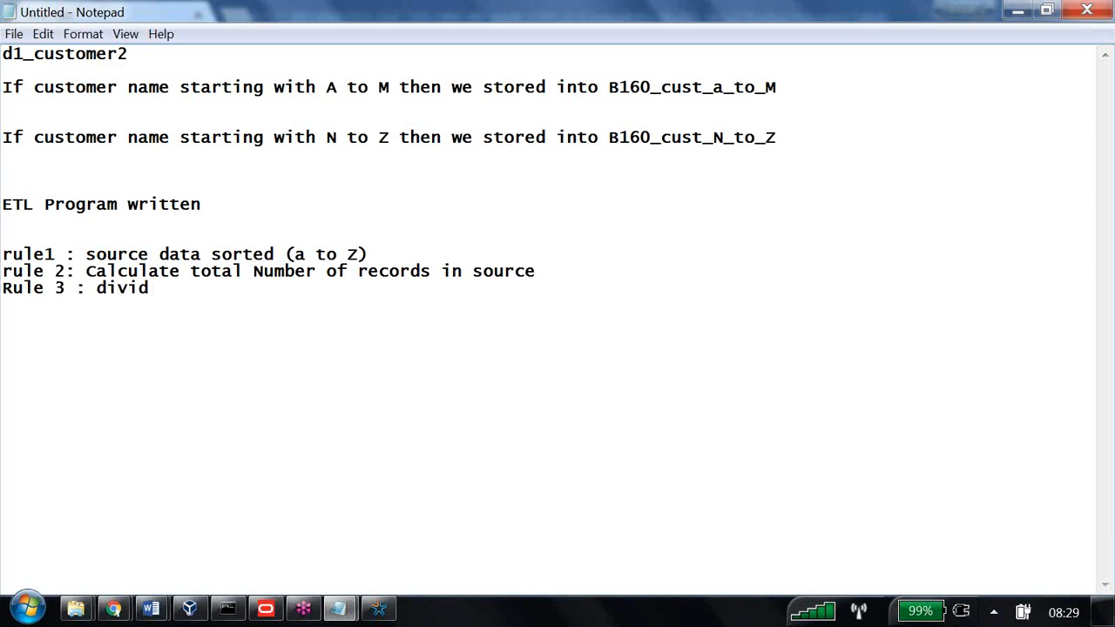
text(e total numbe rof r)
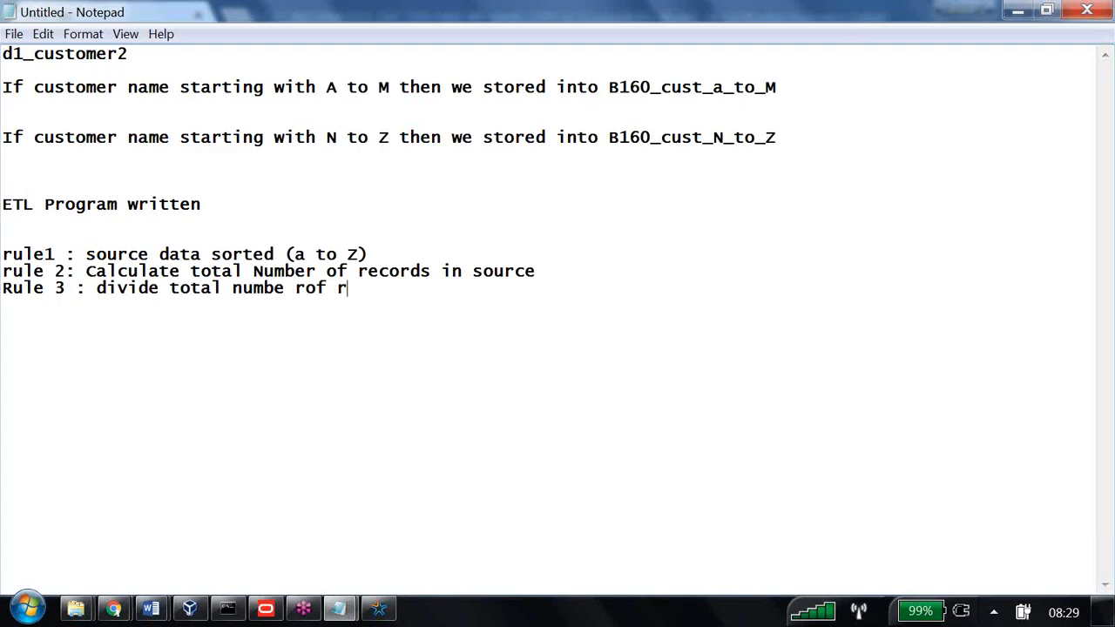
text(ecords wo)
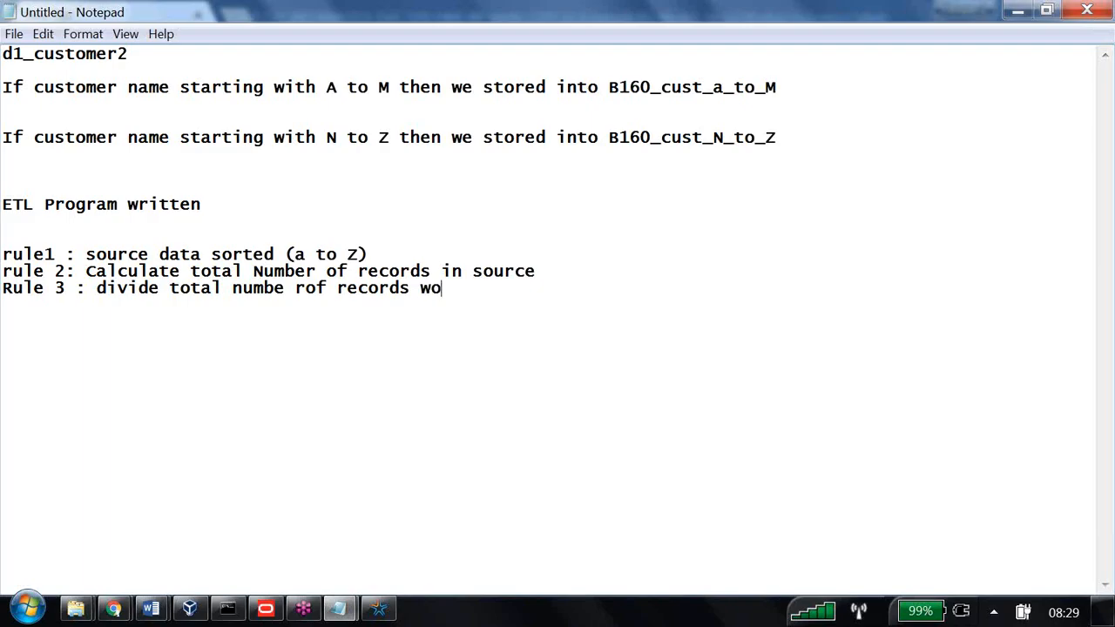
key(BackSpace)
text(ith 2)
Add Rule 4: load both tables with an equal number of records
key(Return)
text(Rule 5)
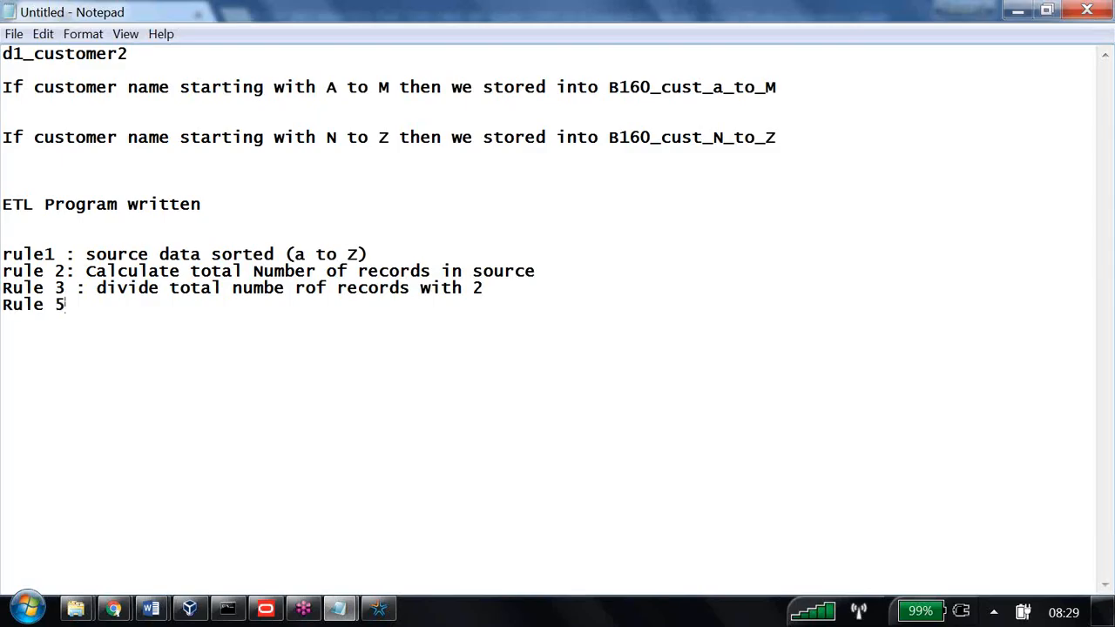
key(BackSpace)
text(4 : load both)
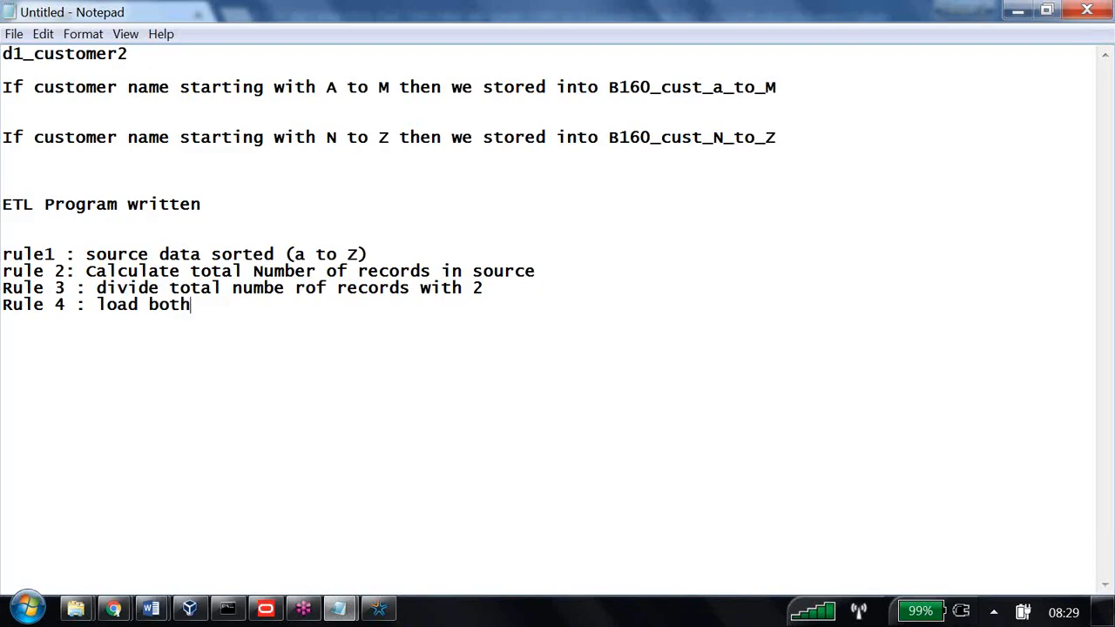
text( tables with)
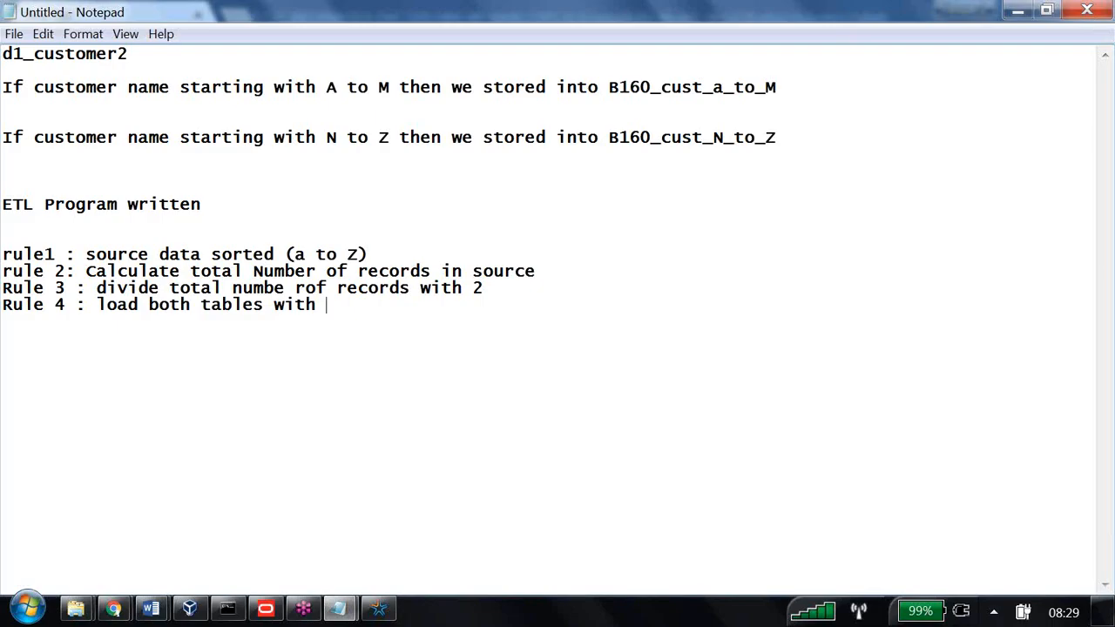
text(equal number of r)
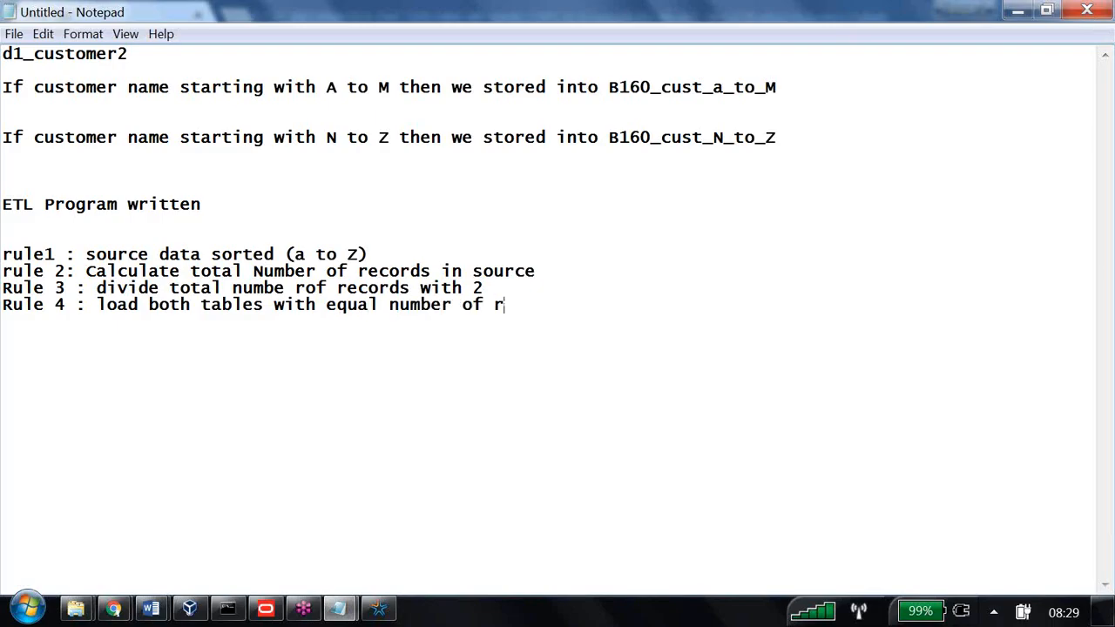
text(ecords .)
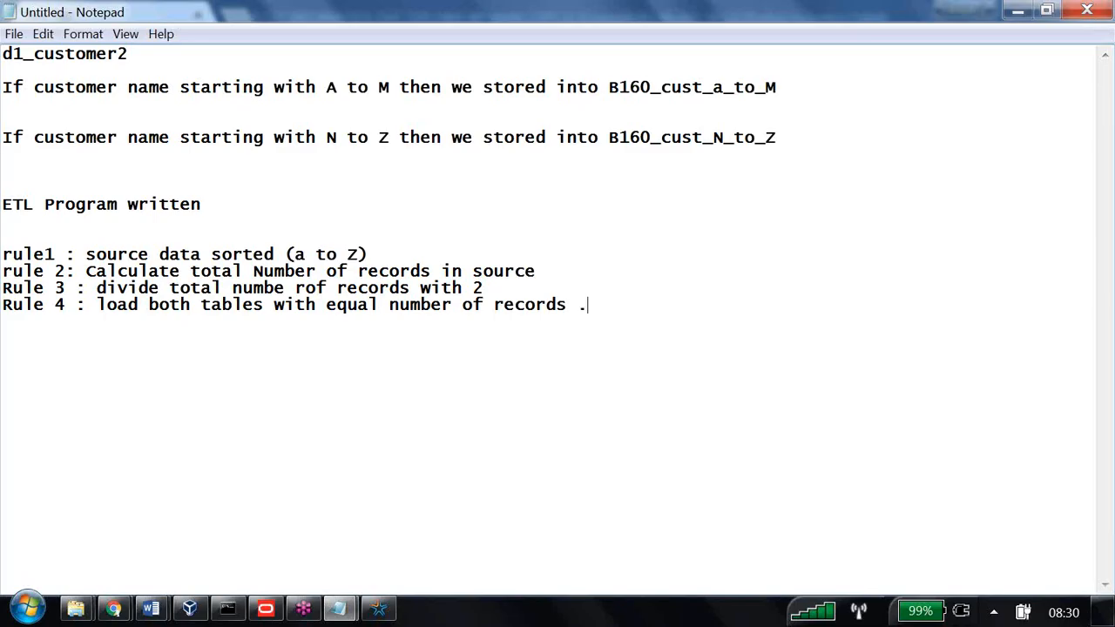
Reopen the repository in online mode, logging in with the administrator password
click(266, 609)
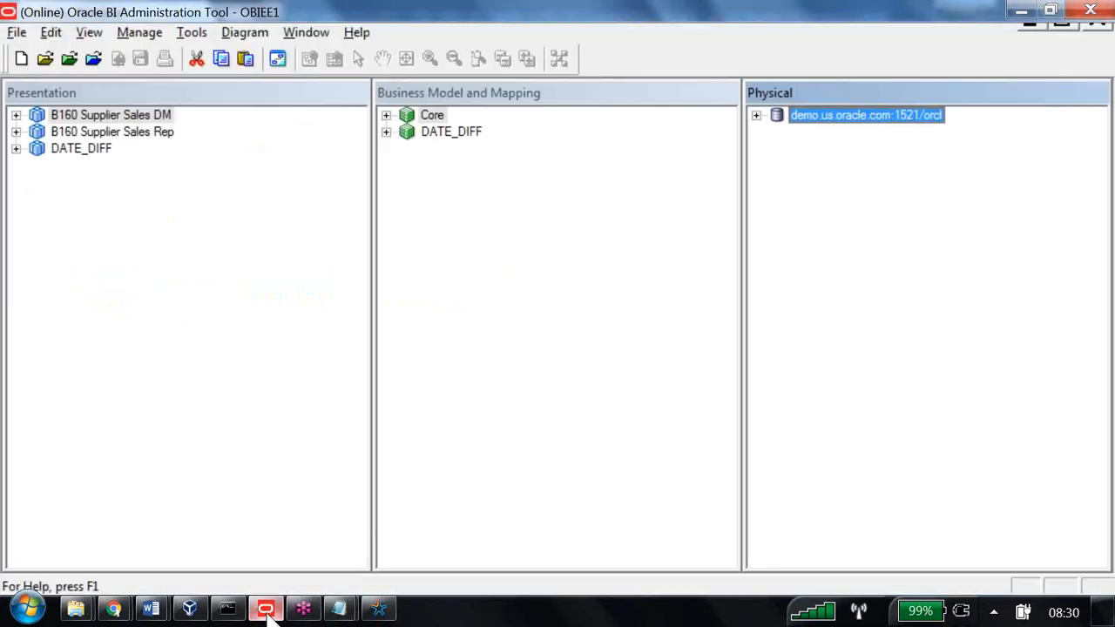
click(259, 79)
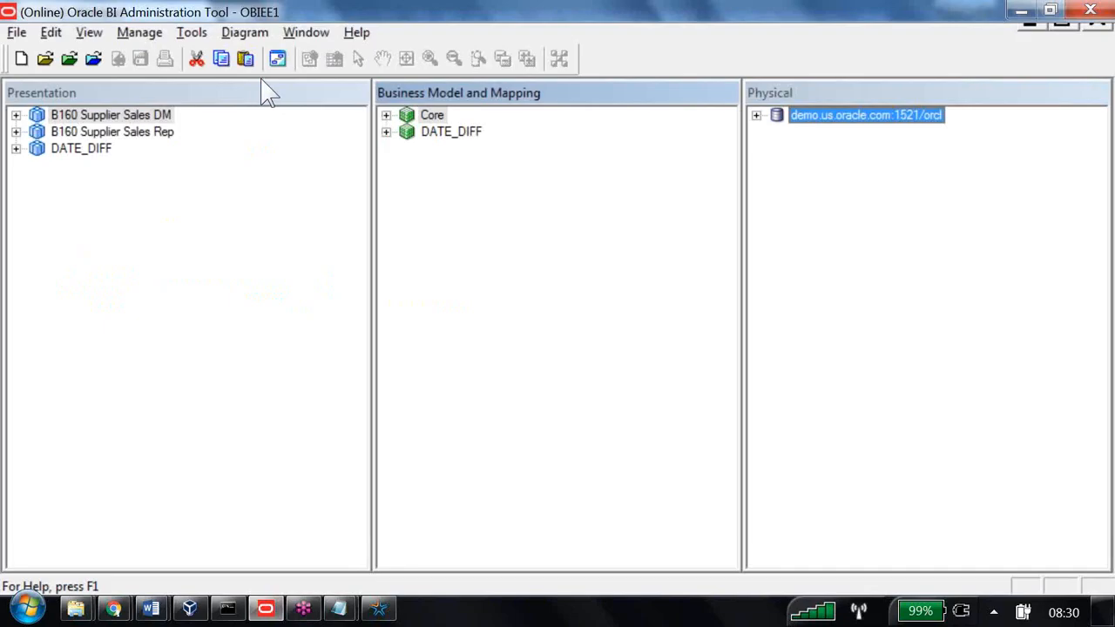
key(Return)
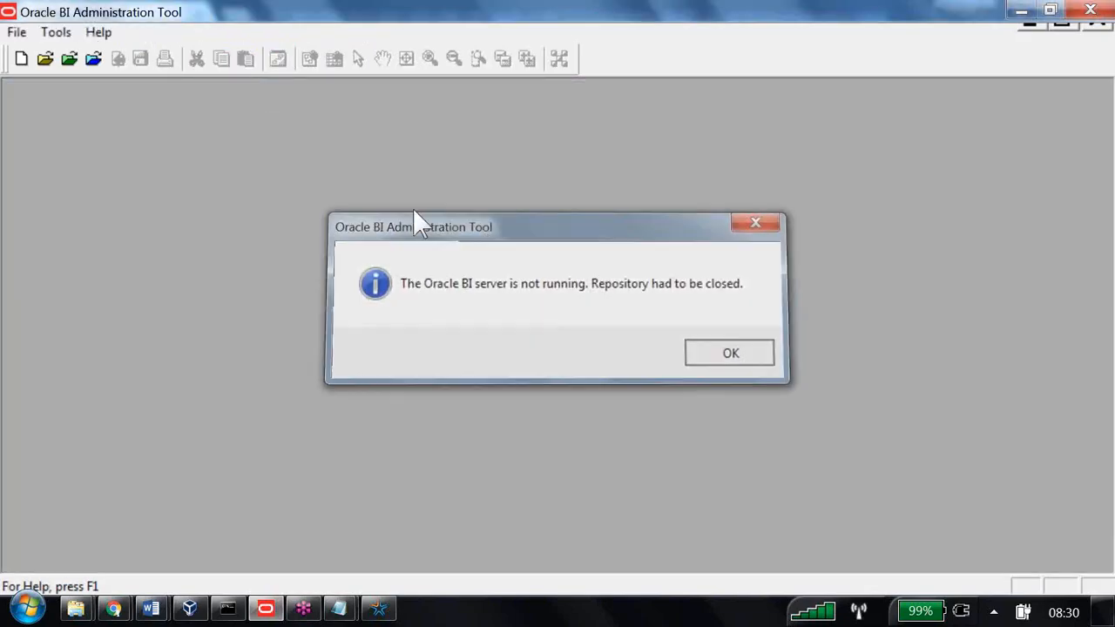
click(69, 57)
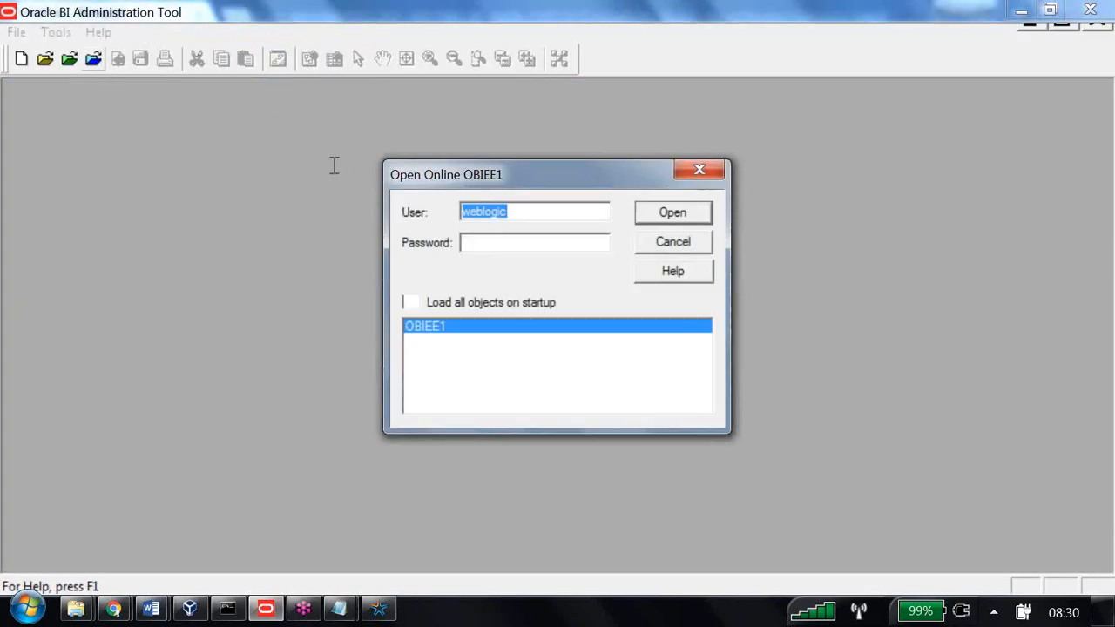
key(Tab)
text(Admin123)
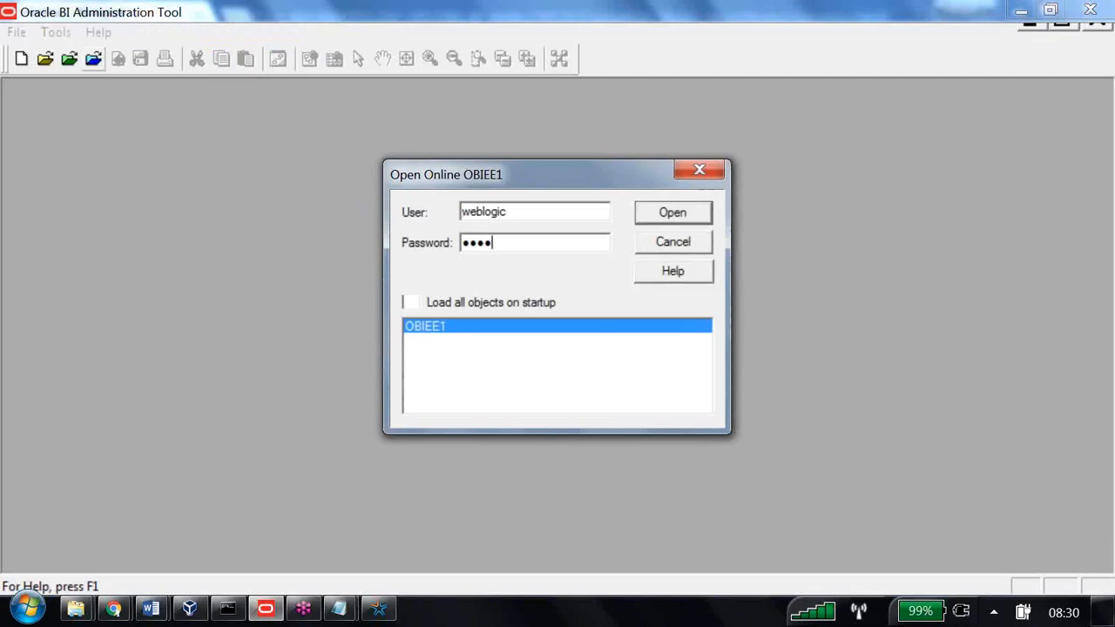
key(Return)
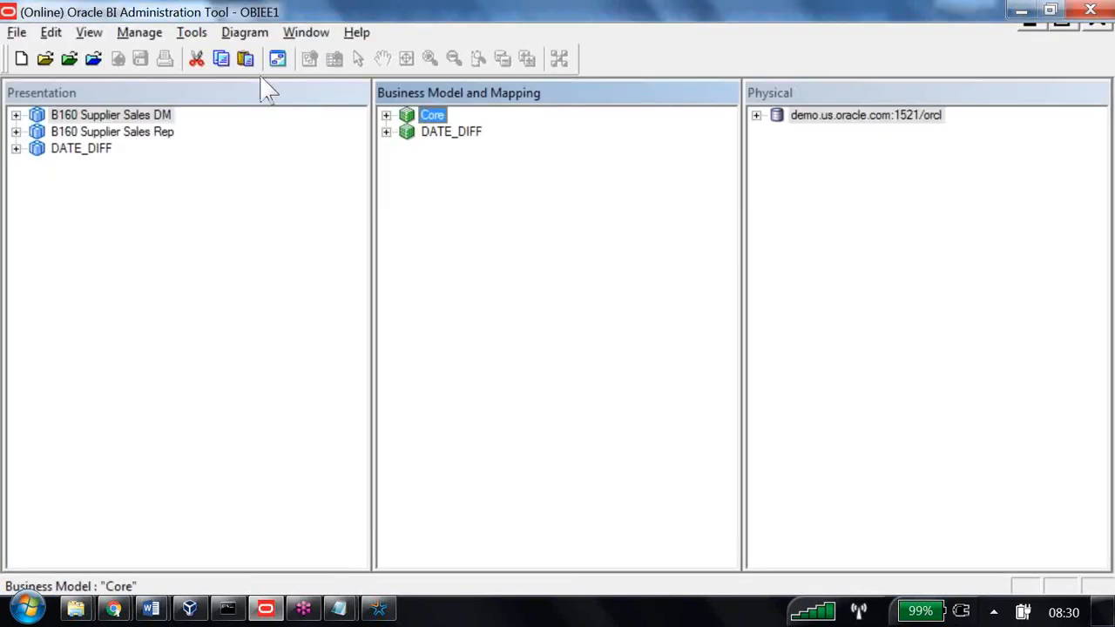
Review the fragmentation content of Core > Dim - customers > Customers A to M Data, then return to Notepad
click(387, 115)
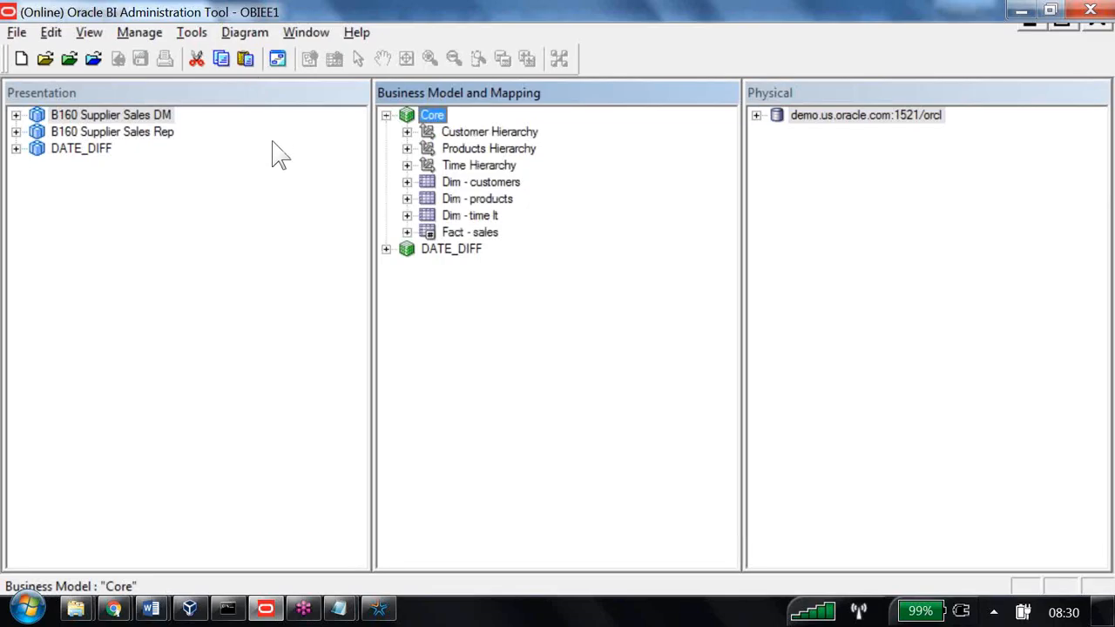
click(407, 182)
click(427, 199)
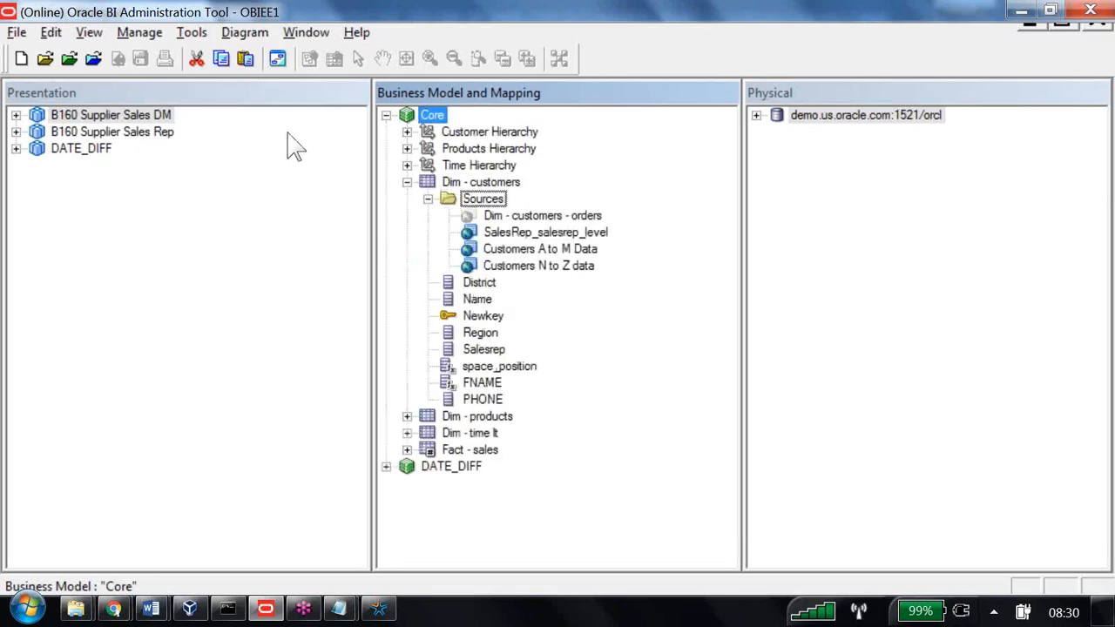
double_click(540, 249)
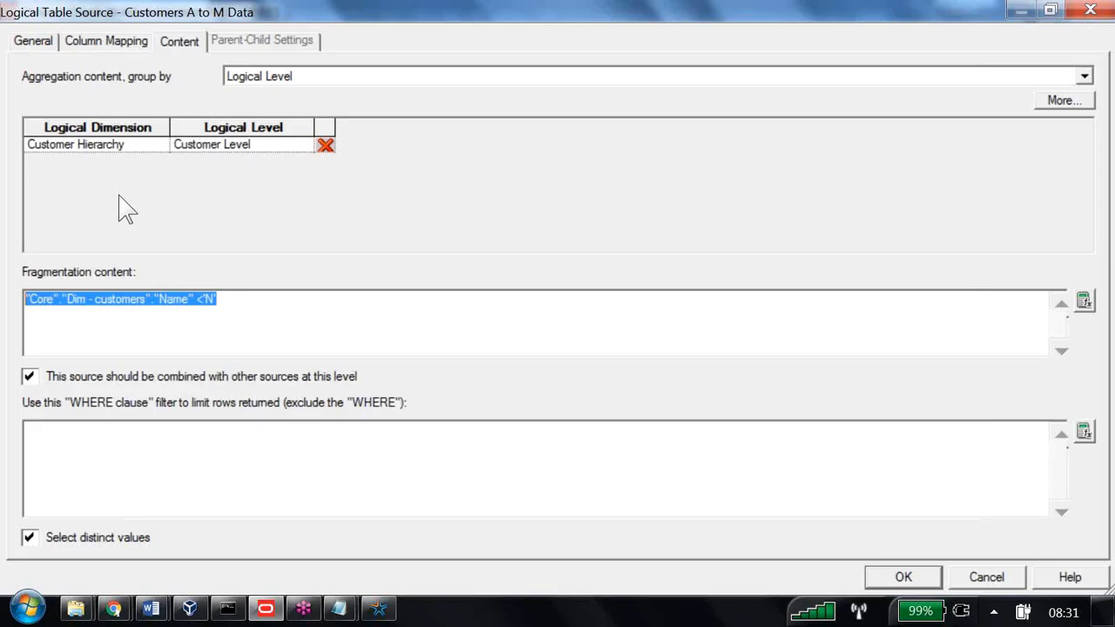
click(182, 299)
click(340, 607)
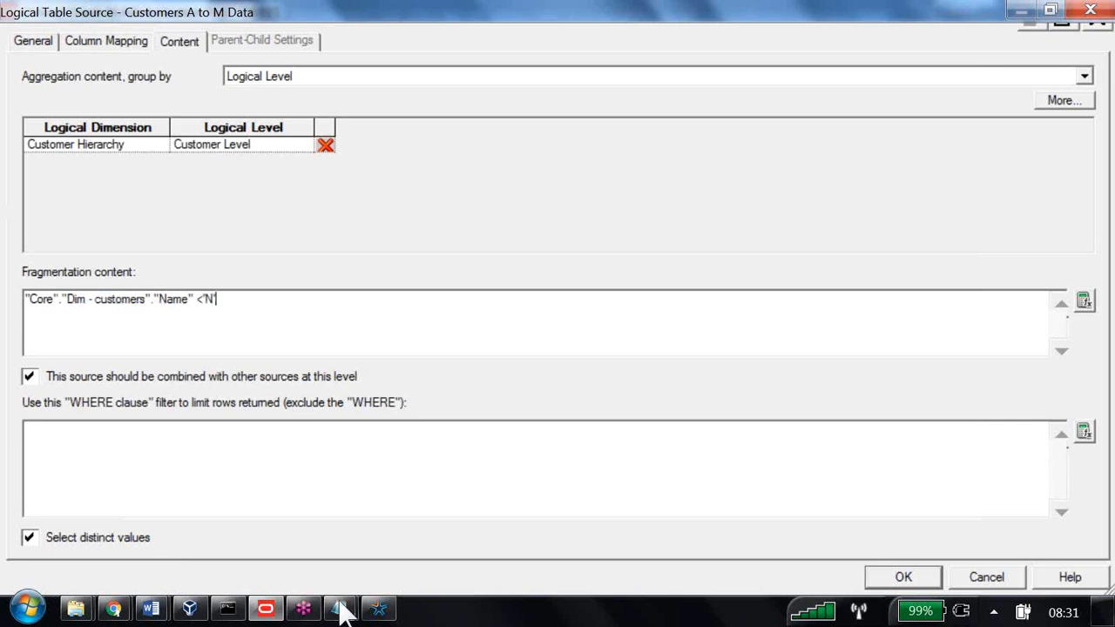
click(386, 548)
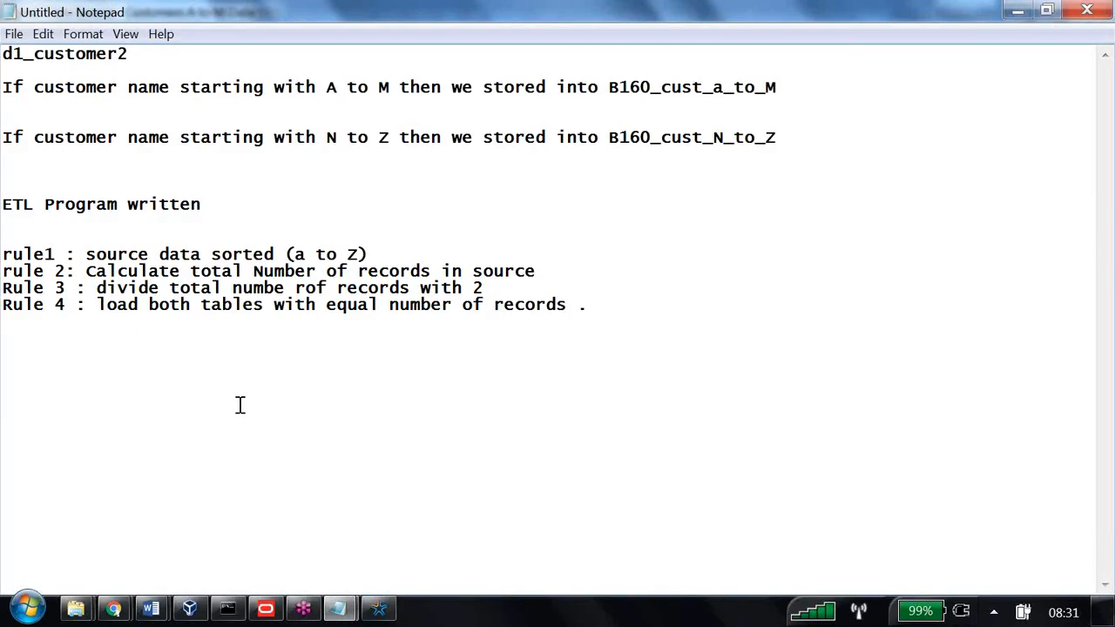
Open 11BR_UsingVariables from 06 OBIEE > 01.RR ITEC PPTs > 03 OBIEE Speccilist Level > Presentations
mouse_move(78, 607)
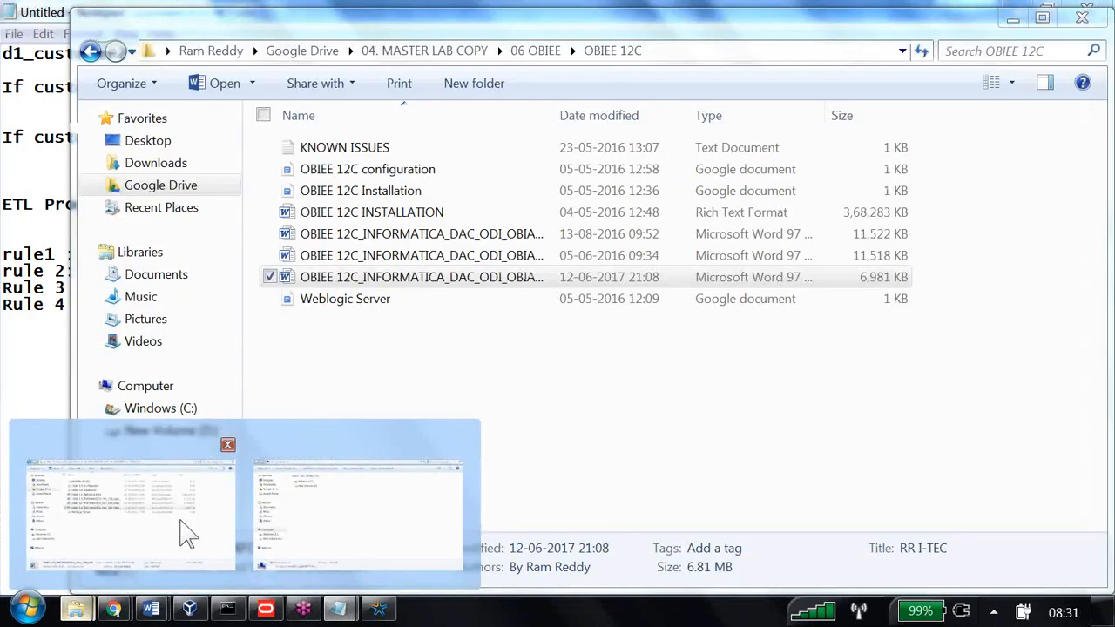
click(188, 531)
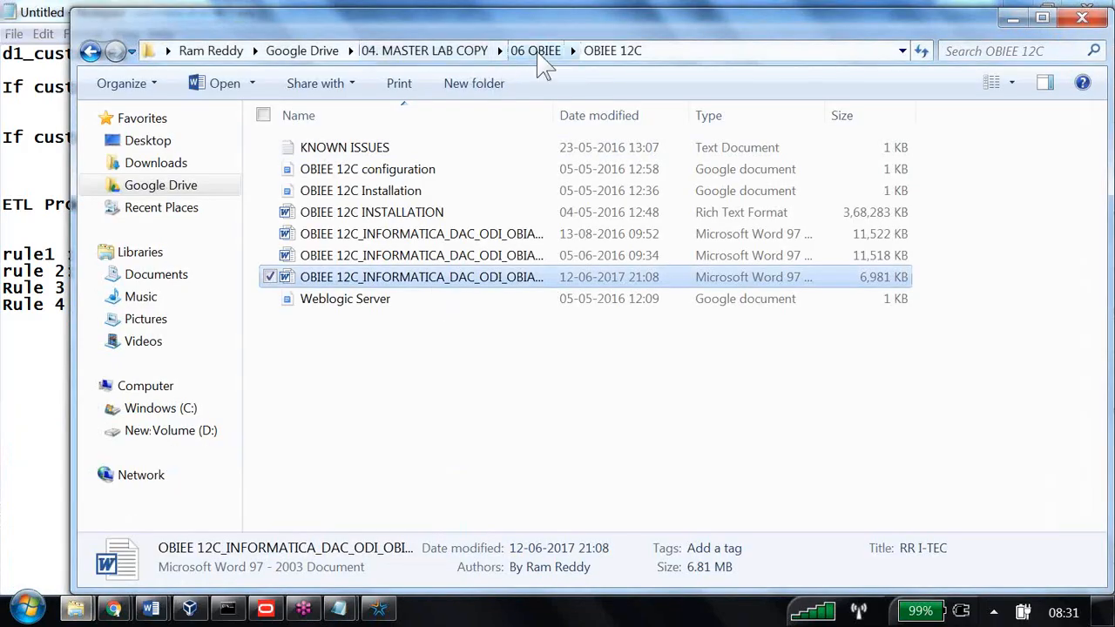
click(536, 52)
scroll(357, 227, up, 1)
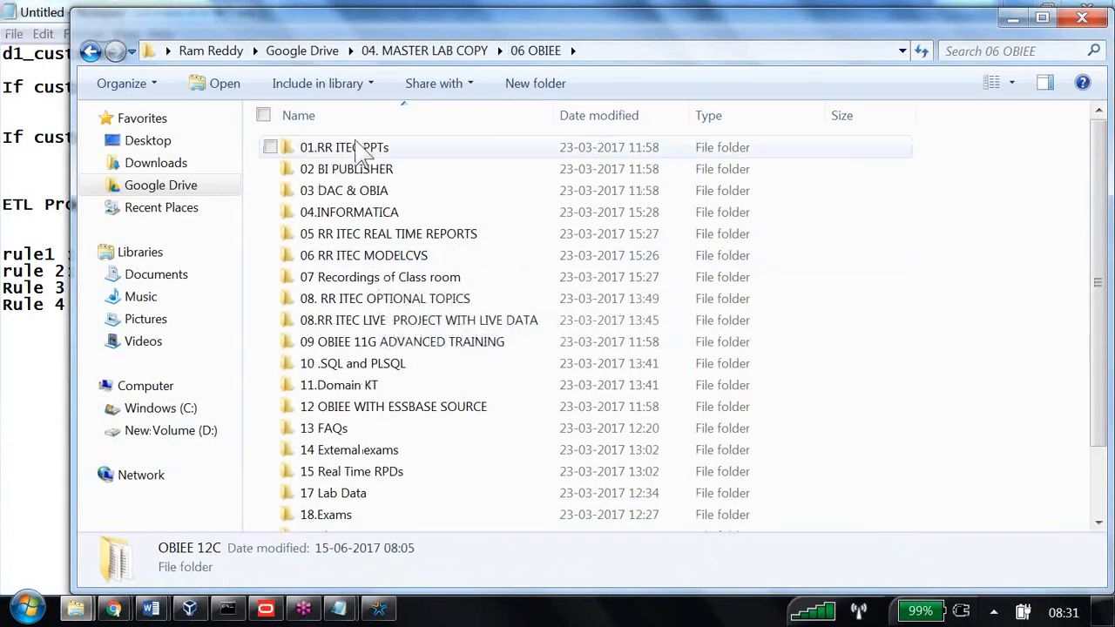
double_click(361, 146)
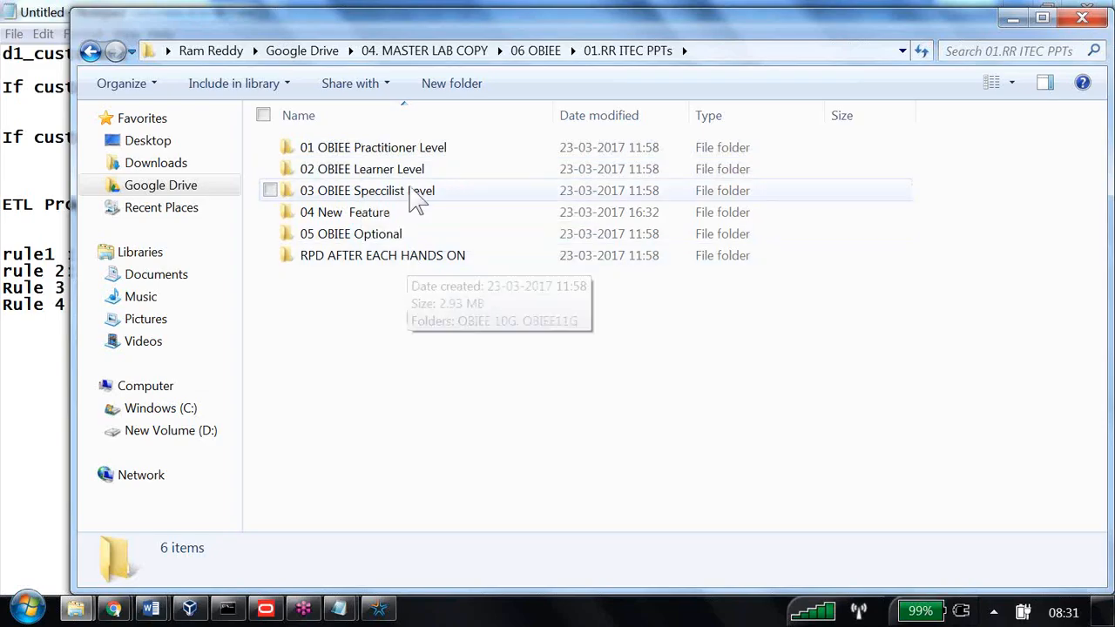
double_click(413, 193)
double_click(373, 193)
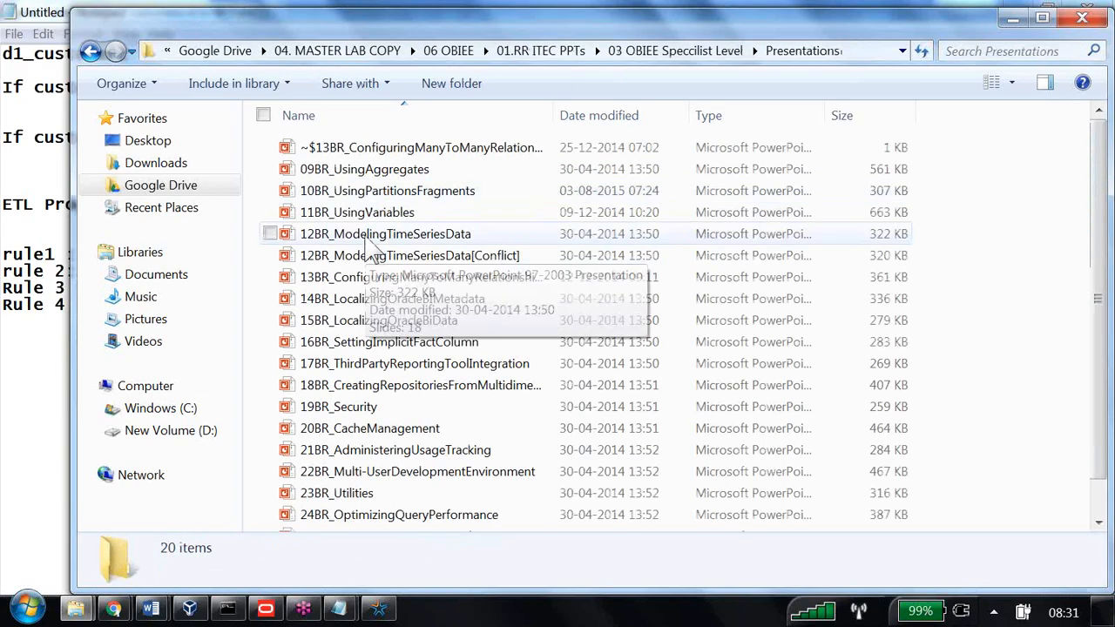
click(386, 216)
double_click(387, 221)
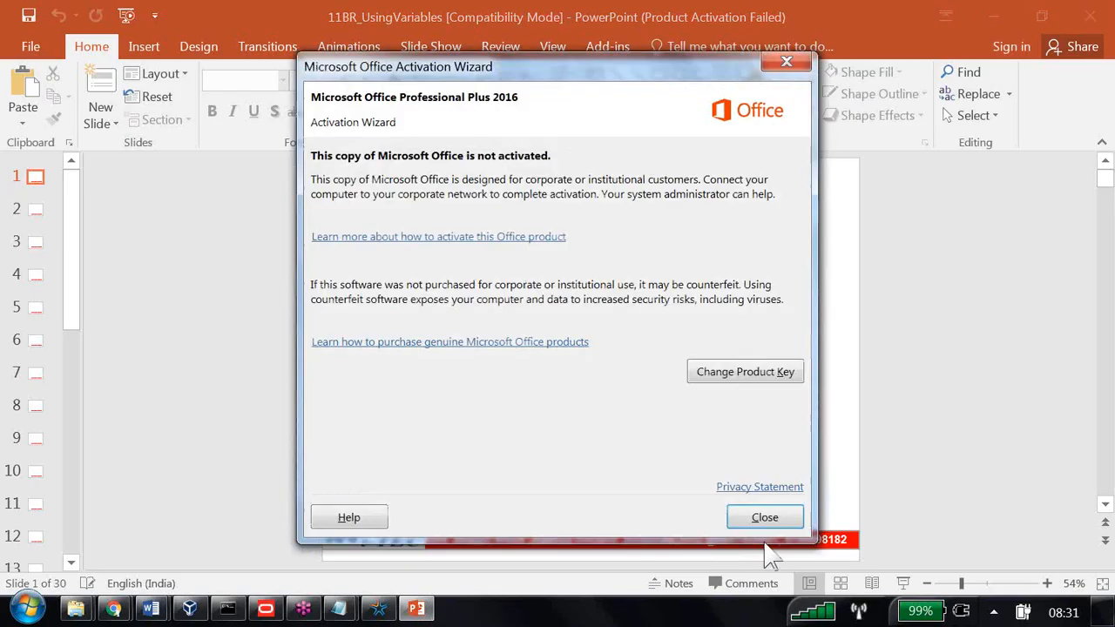
Close the Activation Wizard and show the deck in reading view at slide 22, 'ABC Example'
click(748, 517)
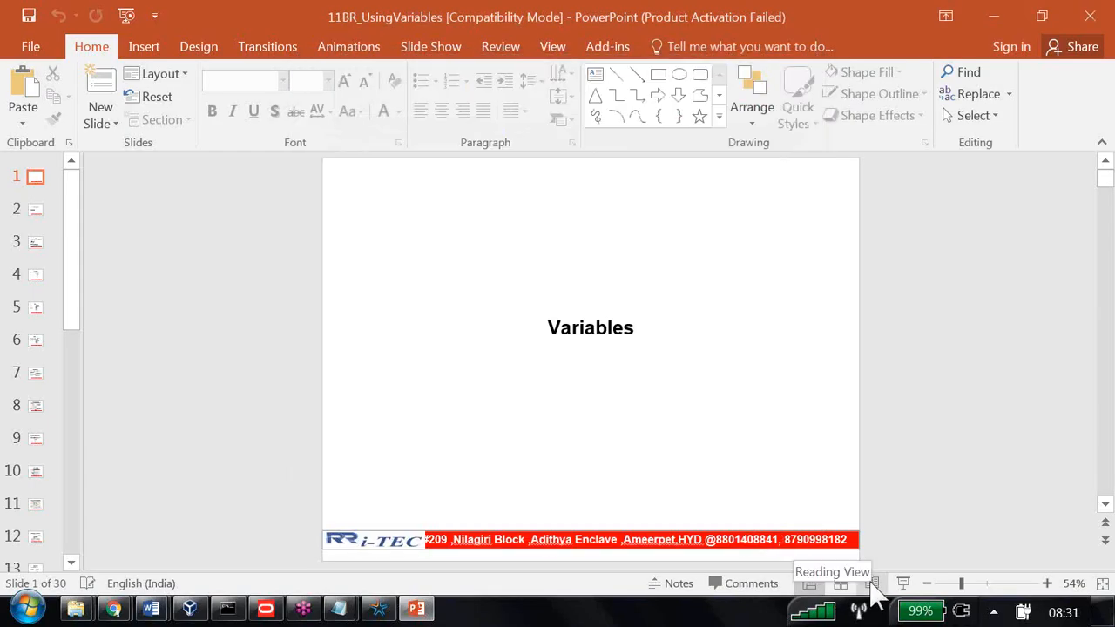
click(871, 582)
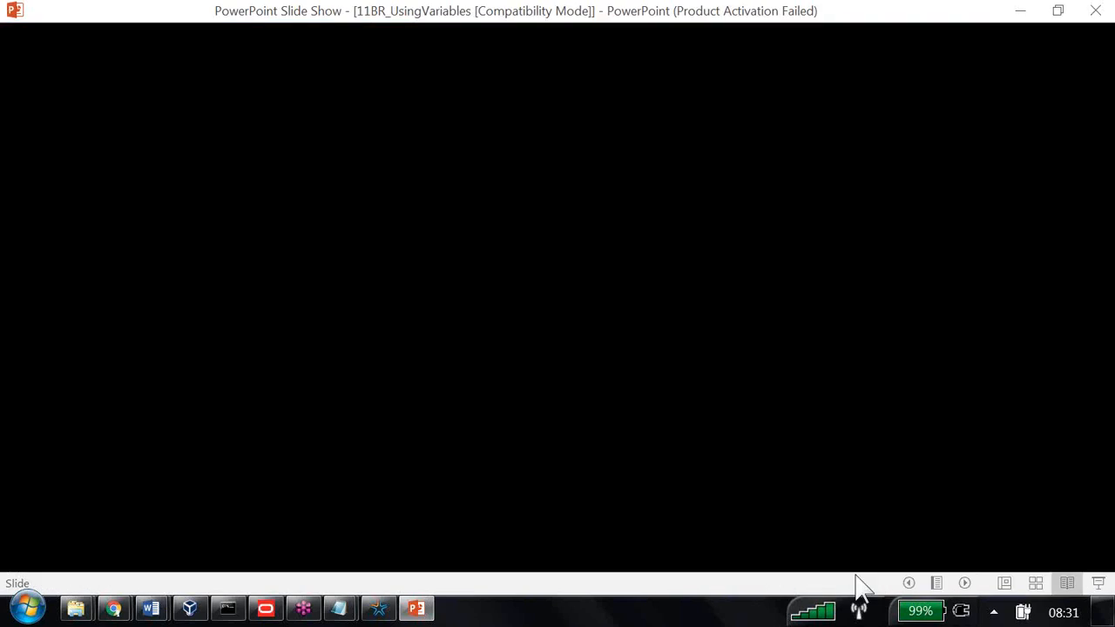
key(Down)
key(Down)
key(Down)
key(Down)
key(Down)
key(Down)
key(Down)
key(Down)
key(Down)
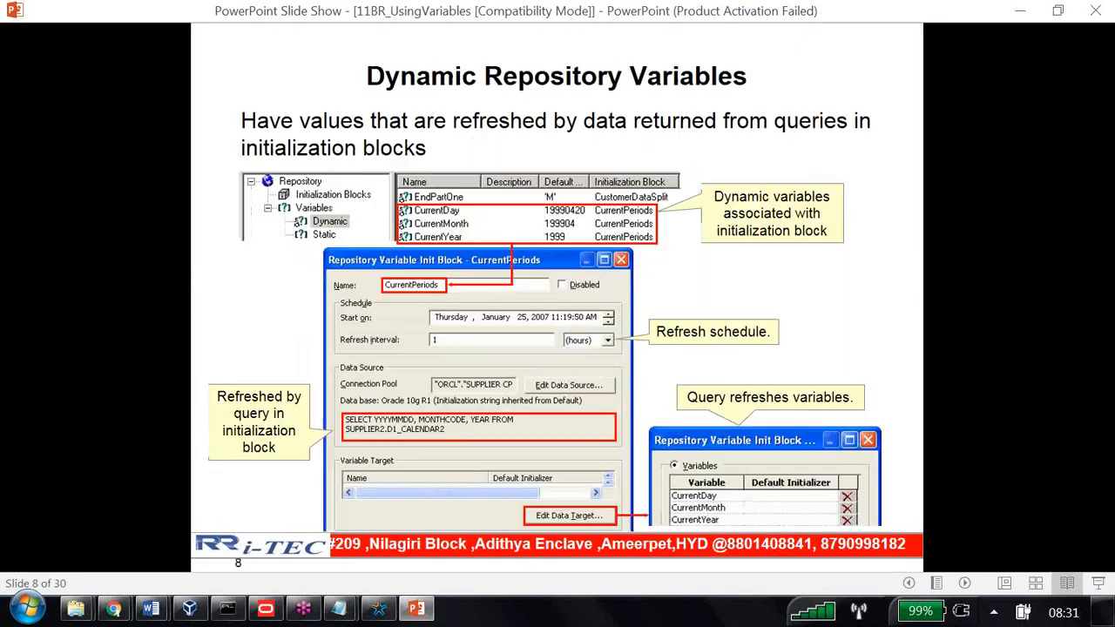
key(Down)
key(Down)
key(Down)
key(Down)
key(Down)
key(Down)
key(Down)
key(Down)
key(Down)
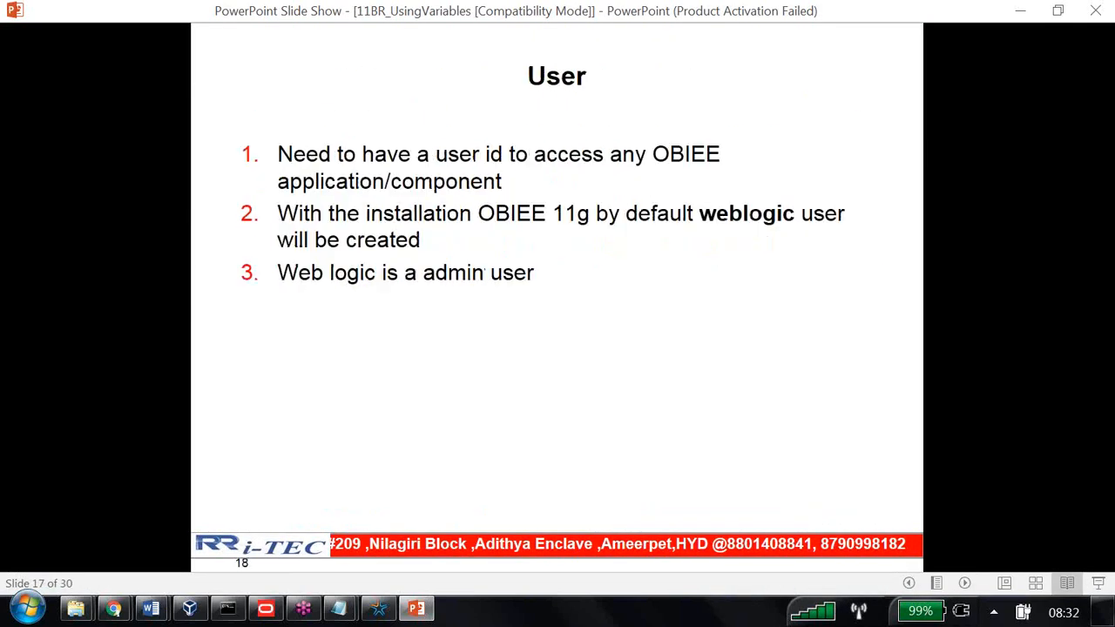
key(Down)
key(Down)
key(Down)
key(Down)
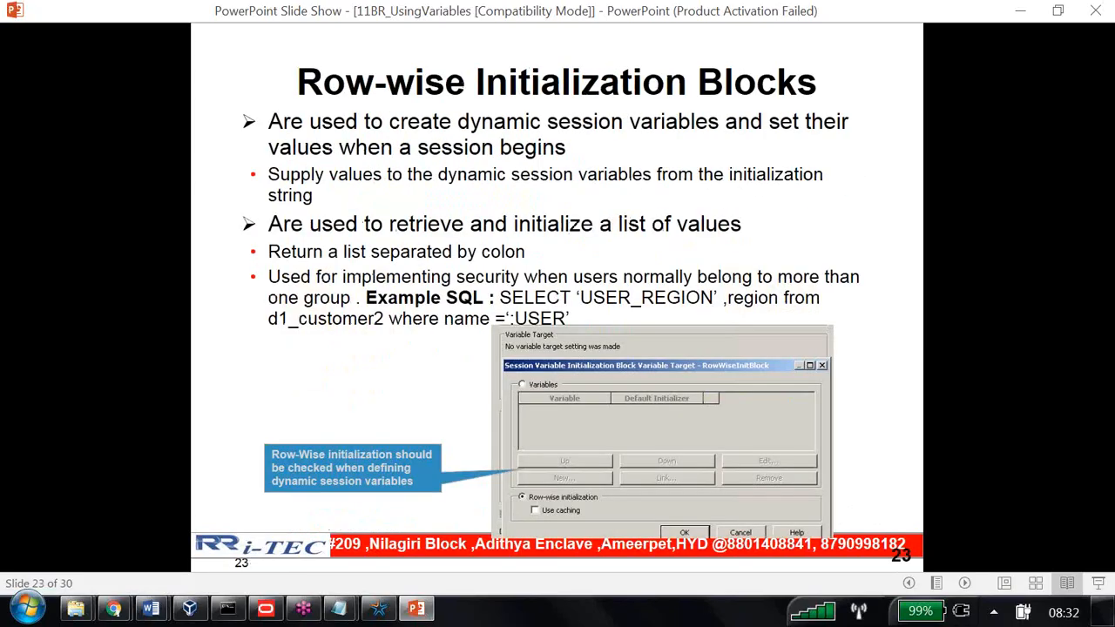
key(Up)
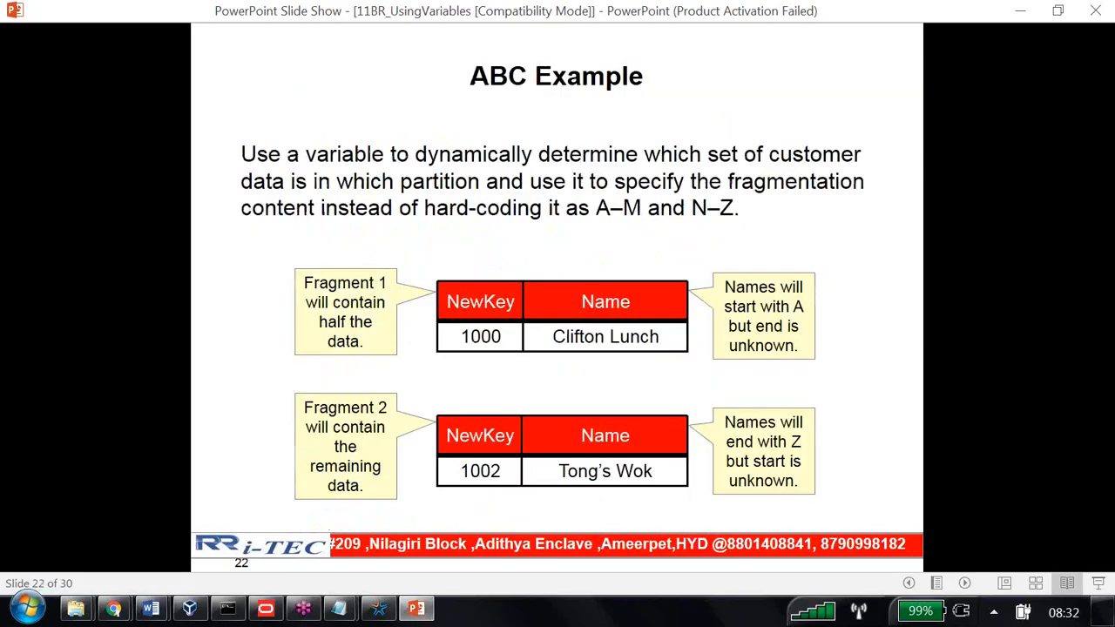
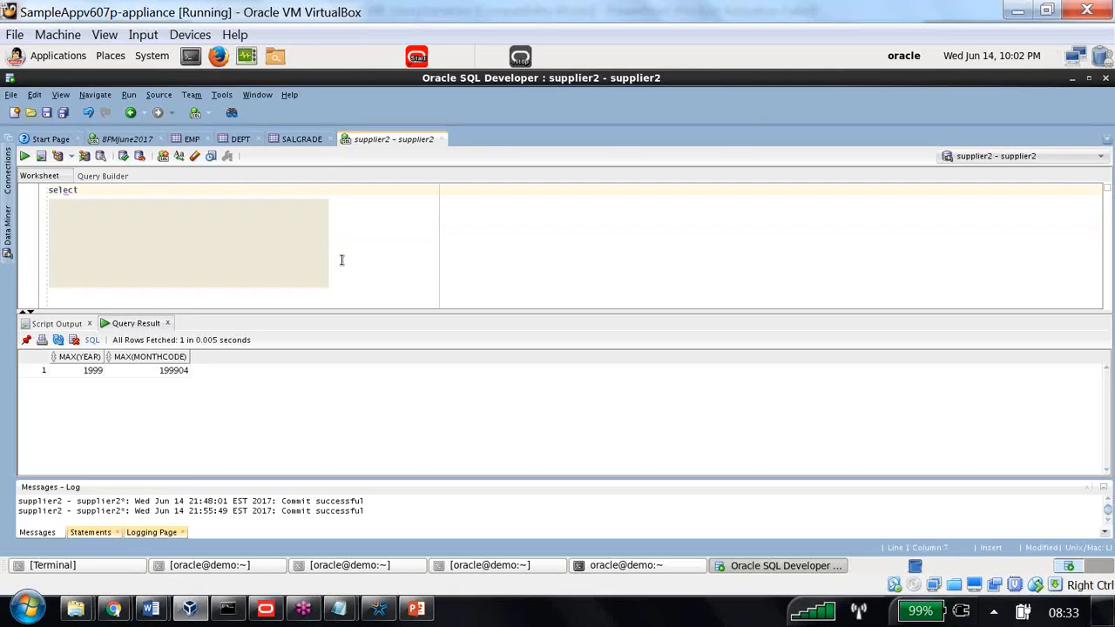
Query all rows of B160_CUST_A_TO_M, then narrow the query to the name column
text(* from)
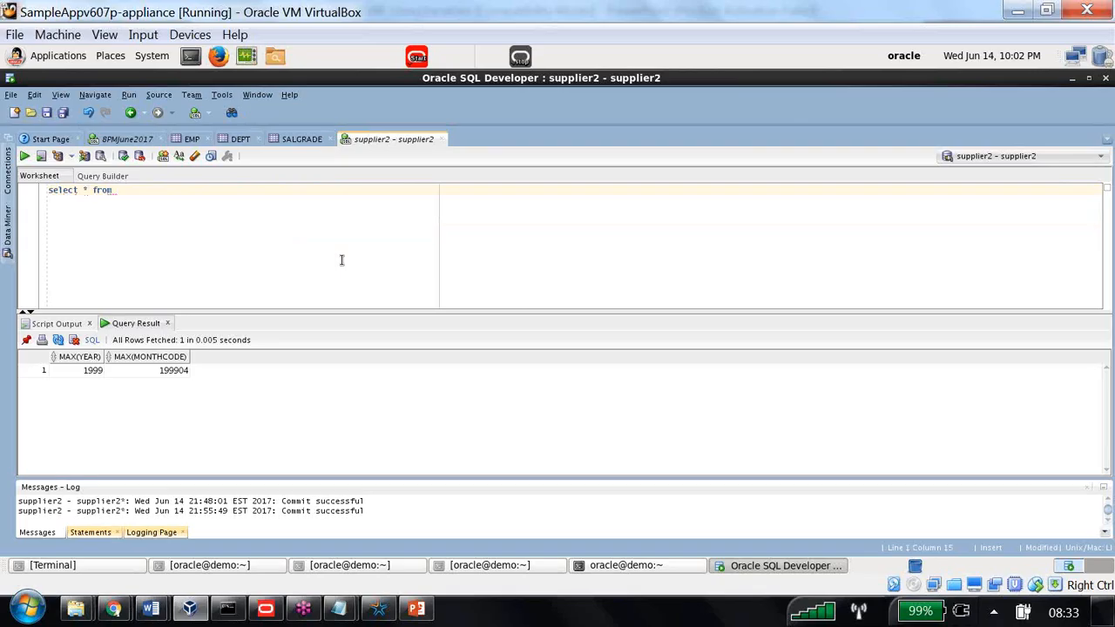
text( b160_cust_)
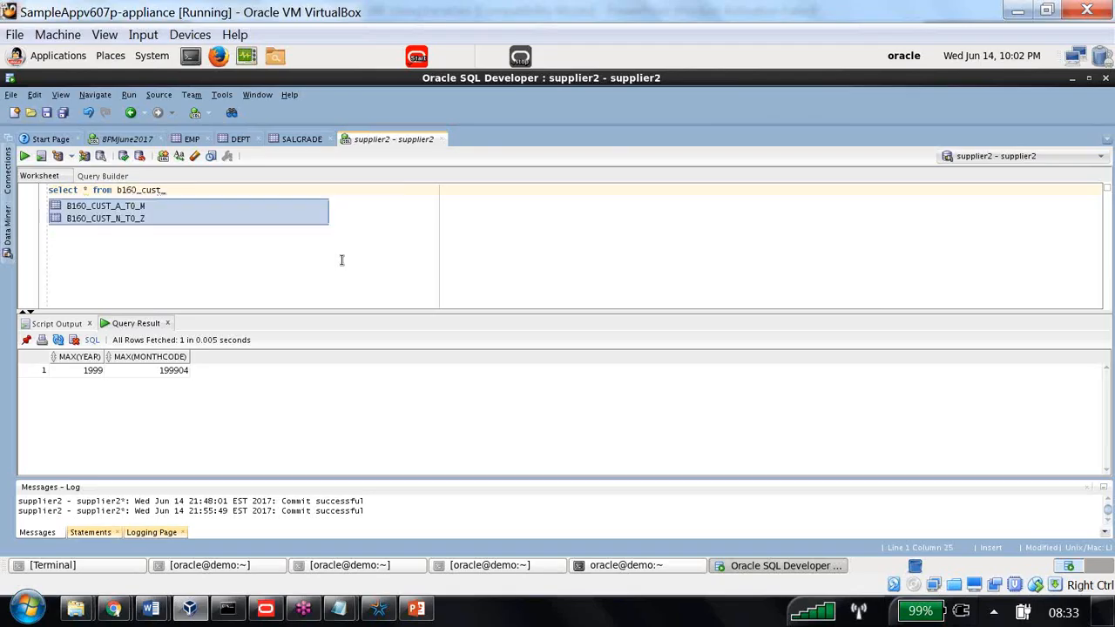
text(a)
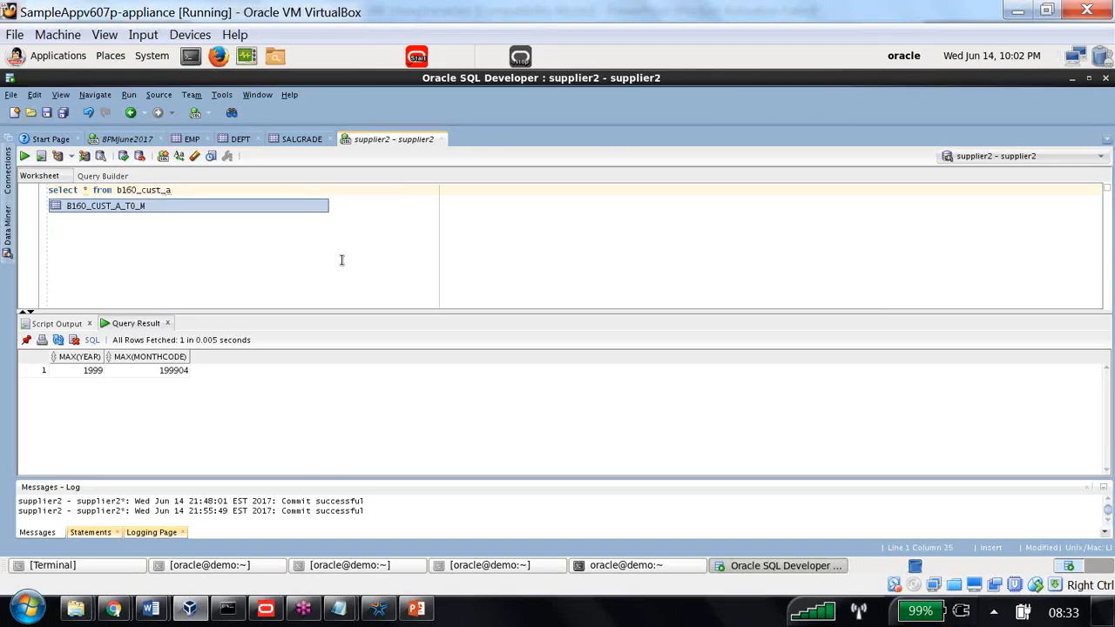
double_click(146, 205)
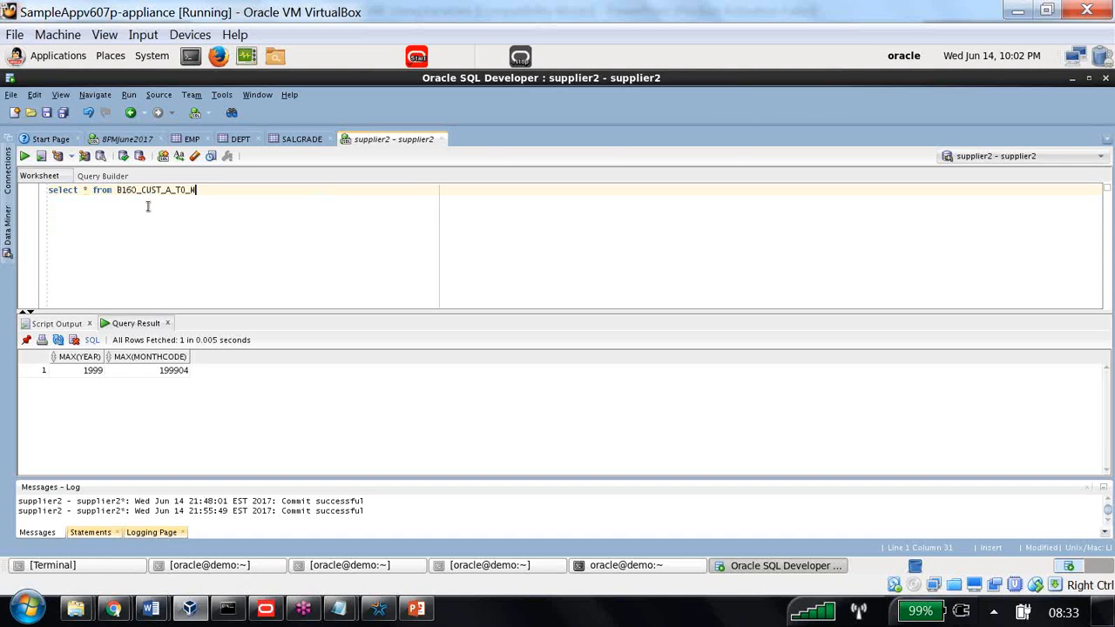
click(25, 156)
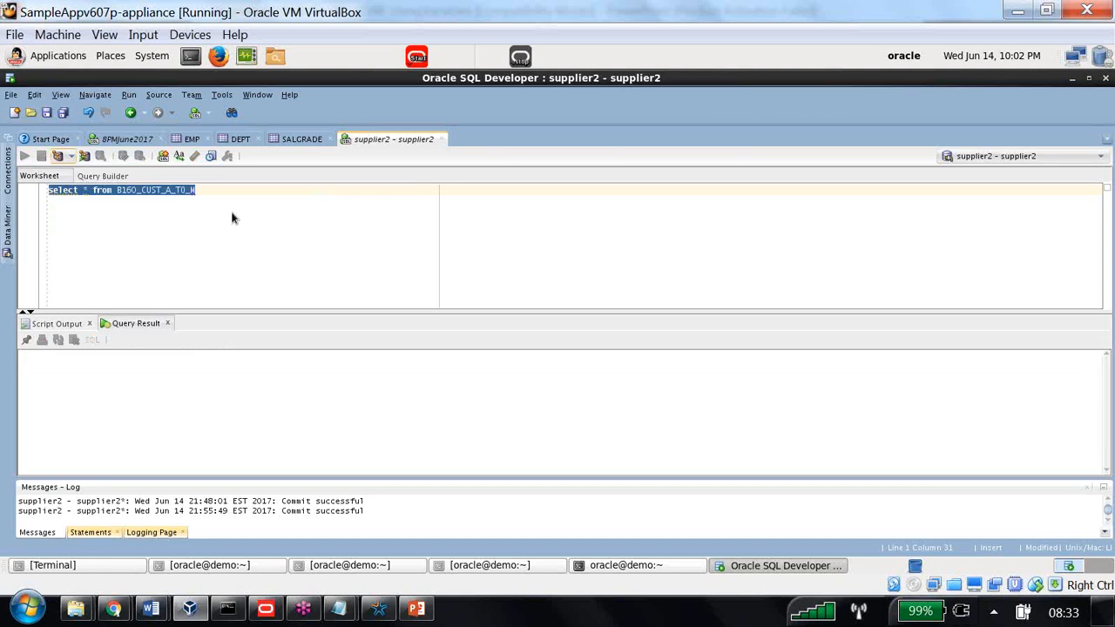
click(89, 190)
key(BackSpace)
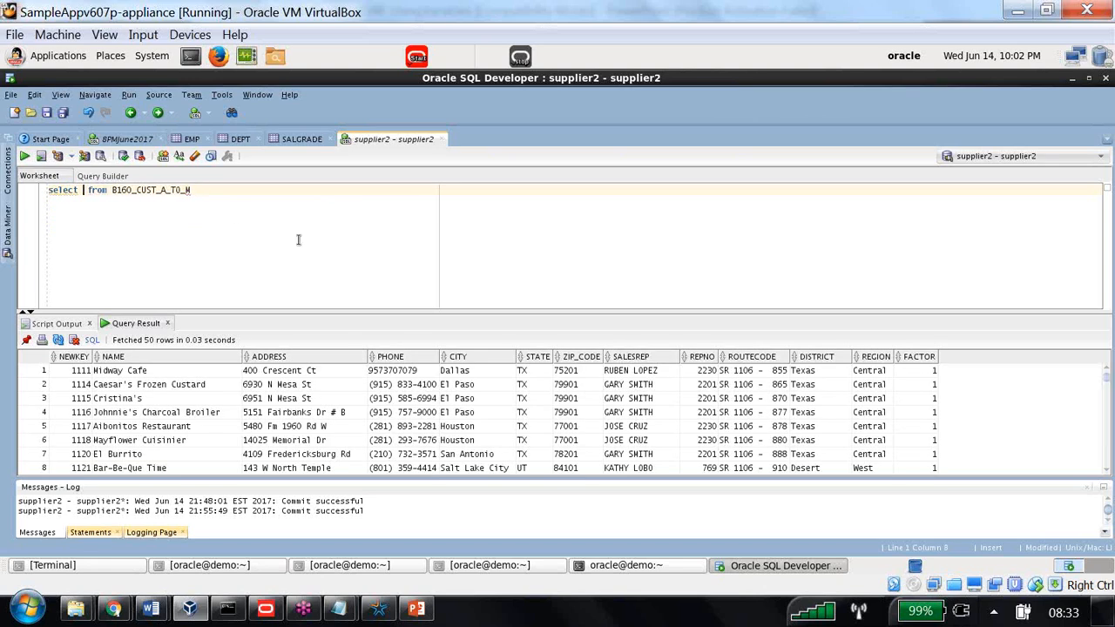
text(name)
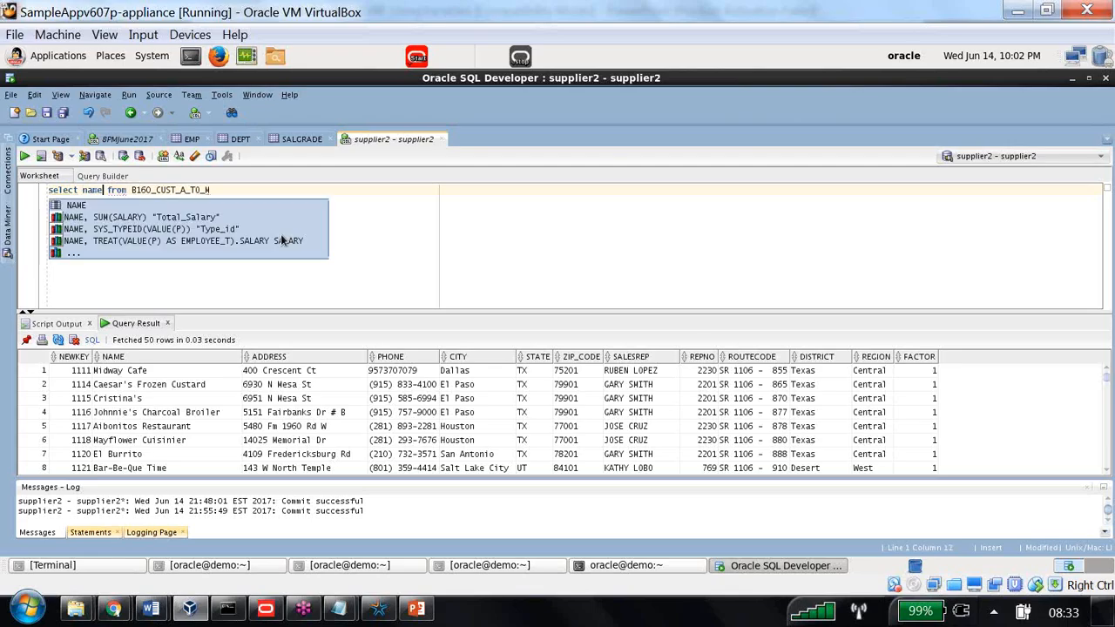
click(25, 156)
Return each name's first letter with substr(name,1,1), then wrap that expression in max()
click(84, 190)
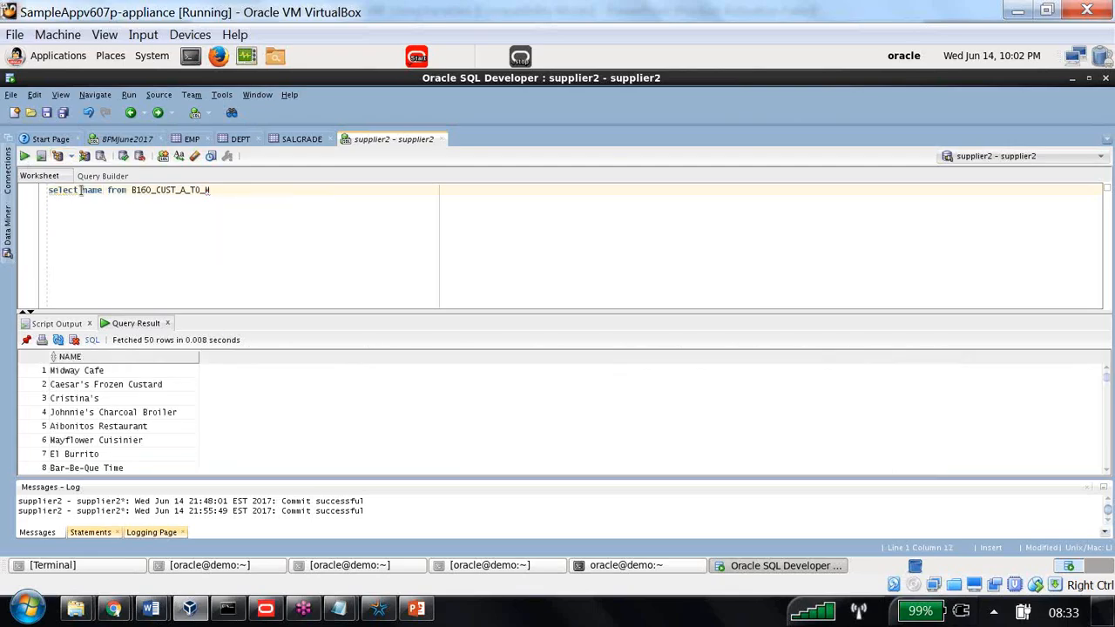
text(substr)
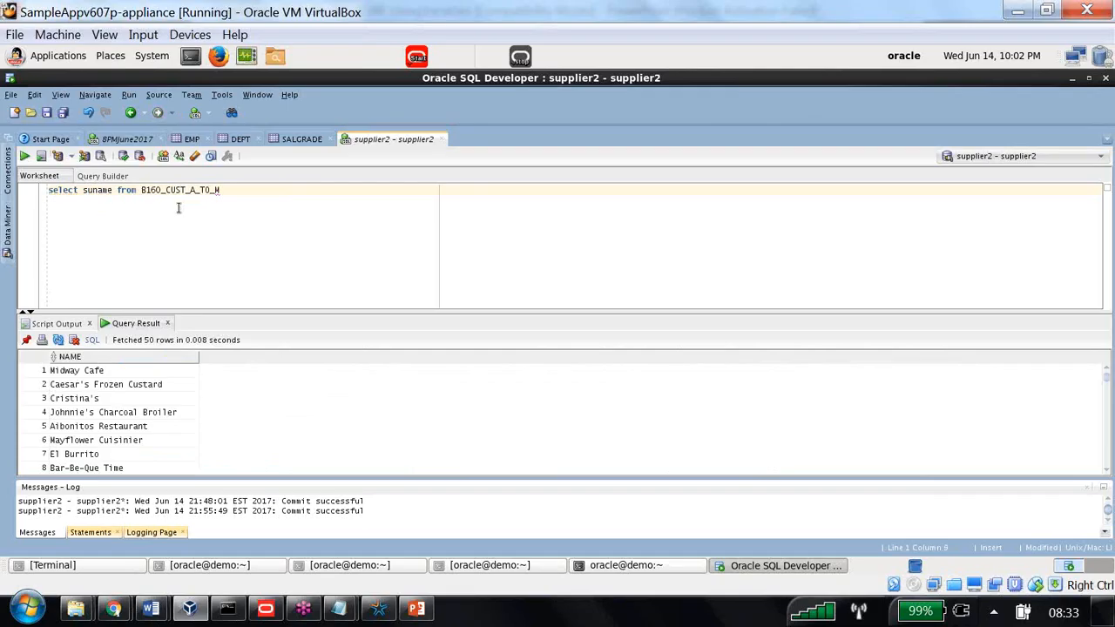
text((name,1,1))
click(24, 156)
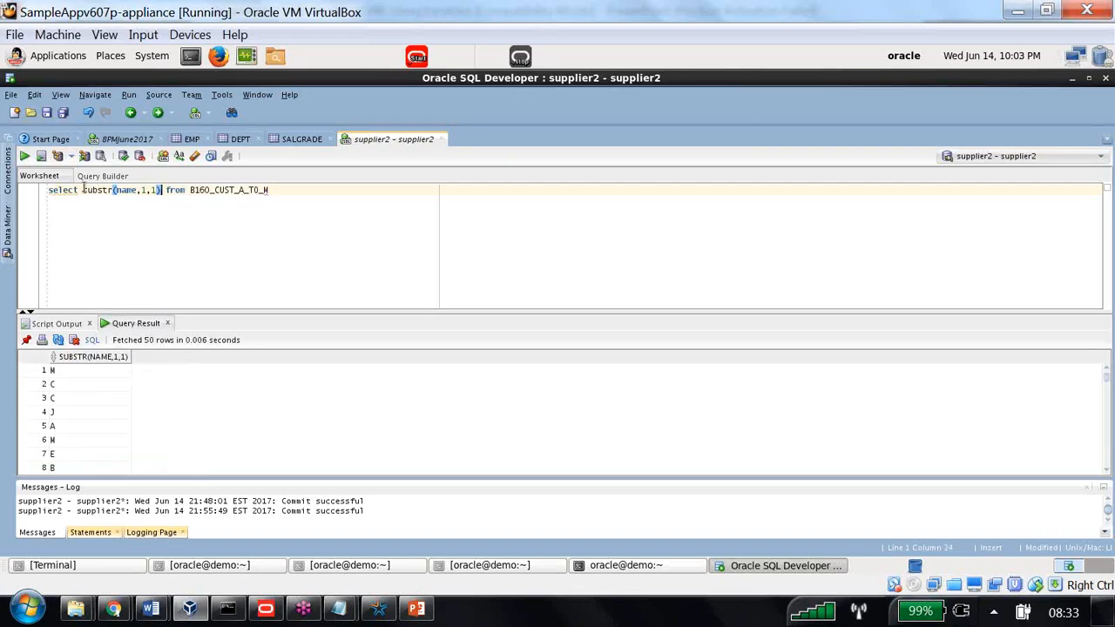
text(max()
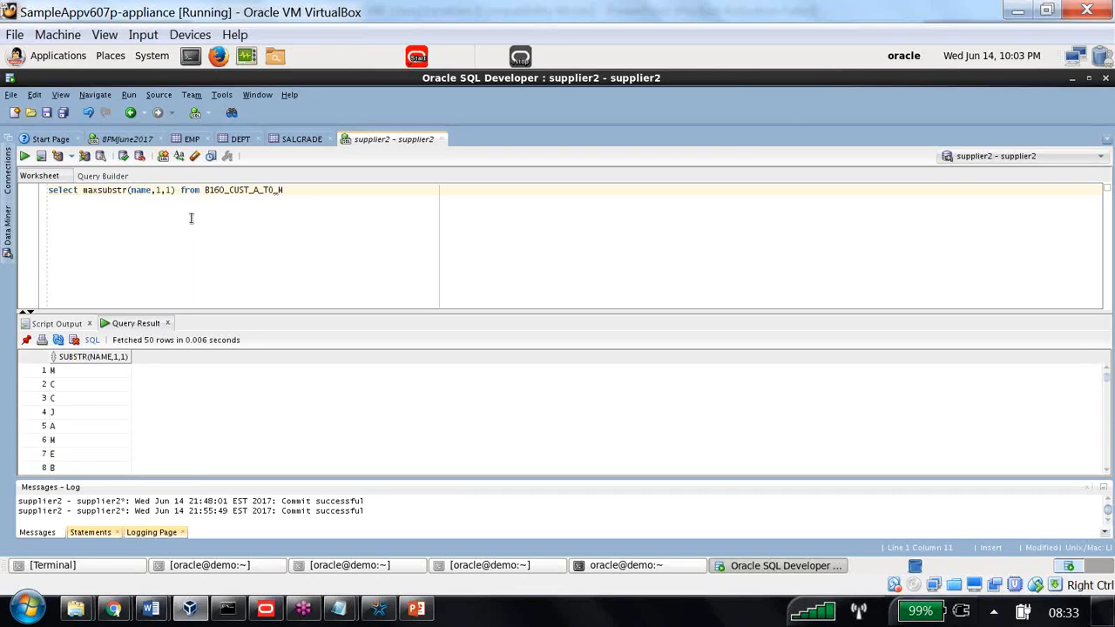
key(Left)
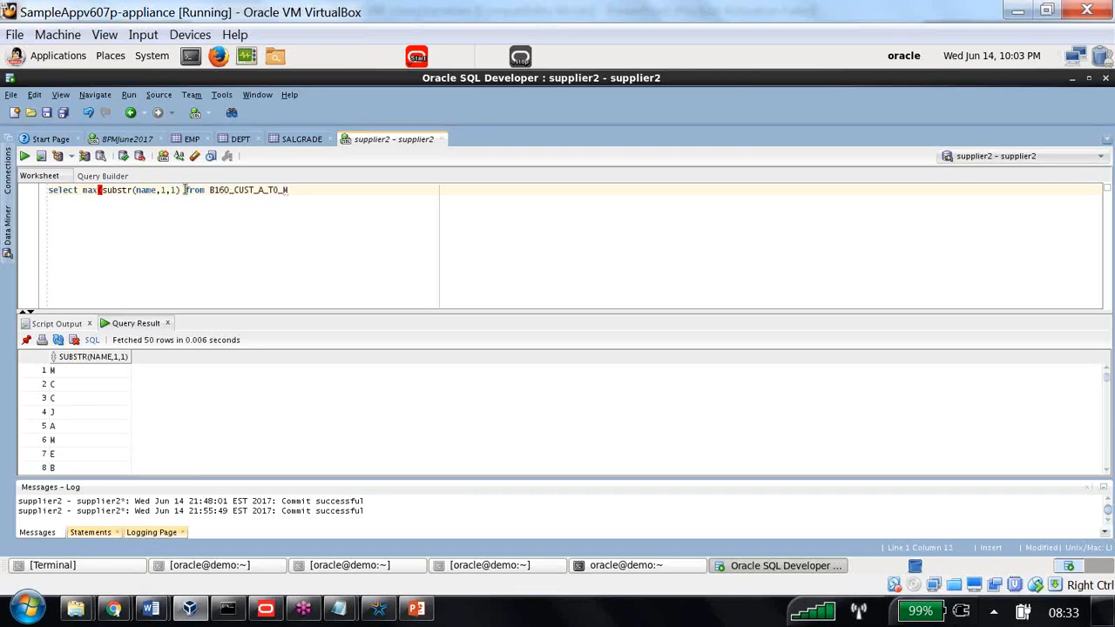
click(181, 190)
text()))
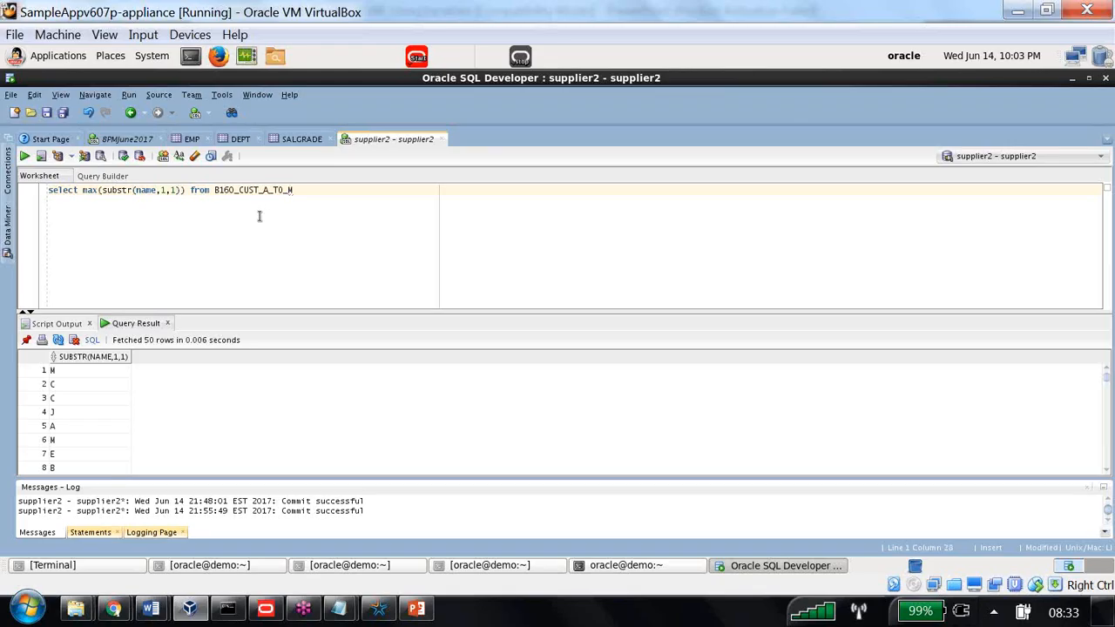
Run the max first-letter query, confirming M, then bring back the Customers A to M Data fragmentation settings
click(24, 155)
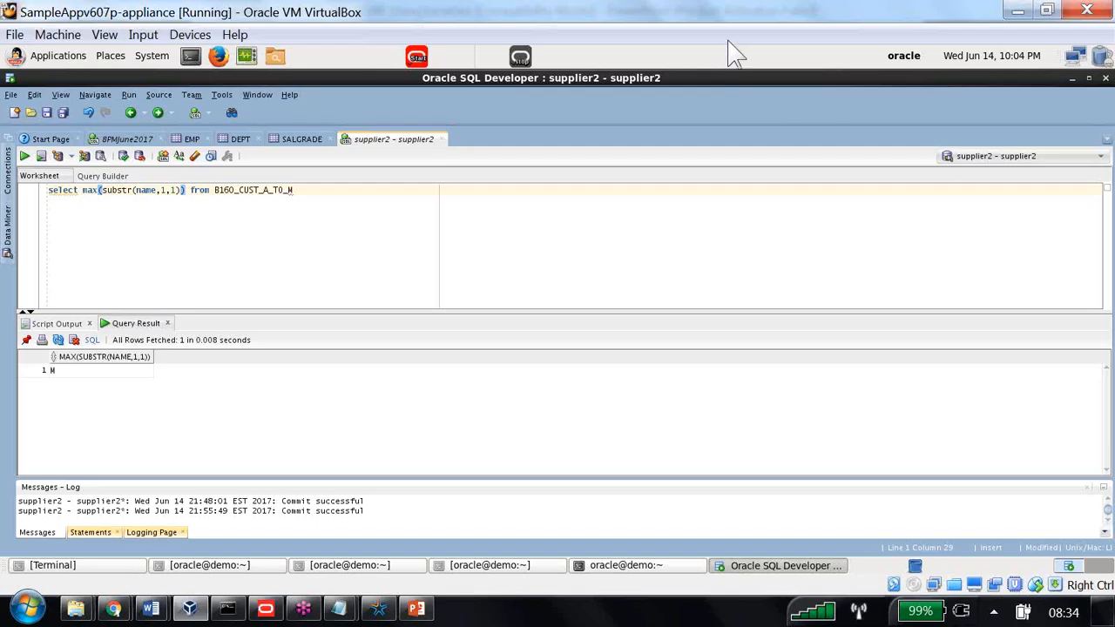
key(alt+Tab)
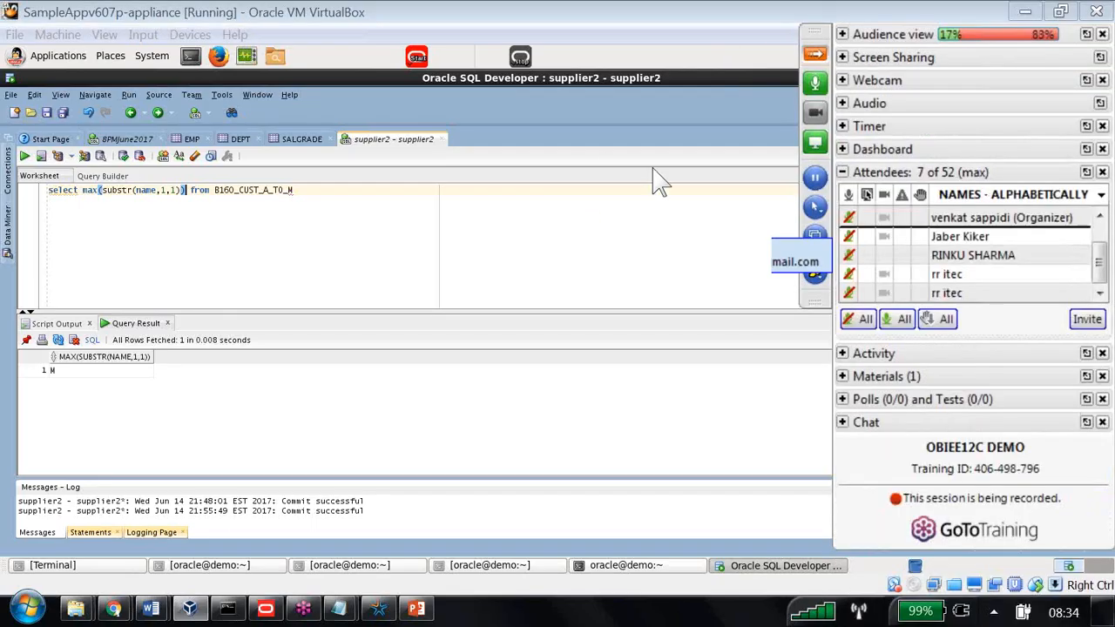
right_click(864, 255)
click(967, 378)
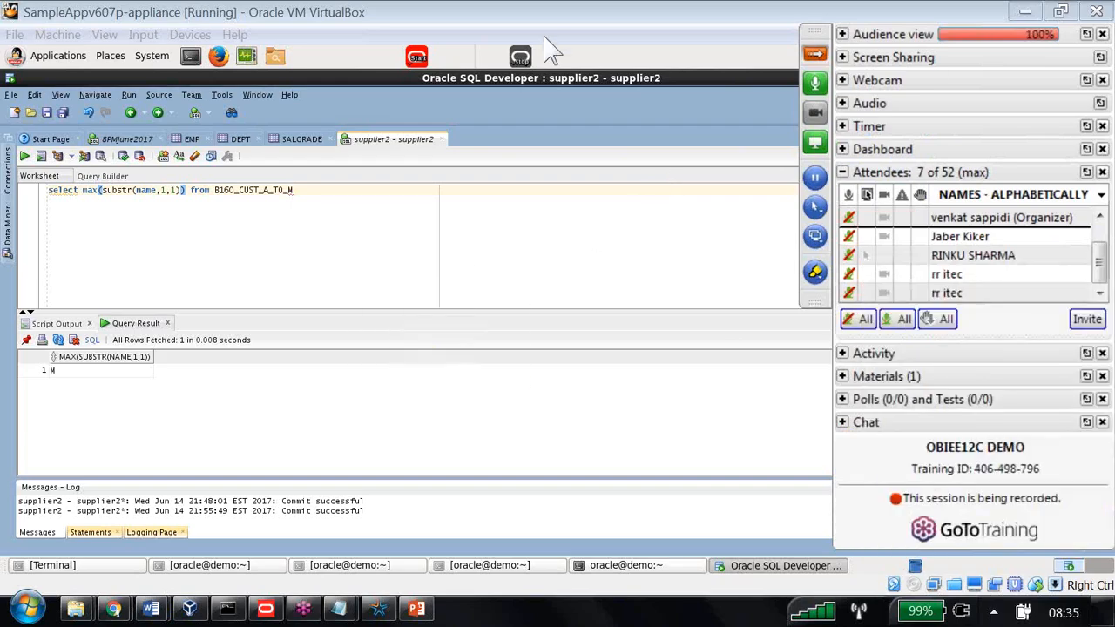
key(ctrl+a)
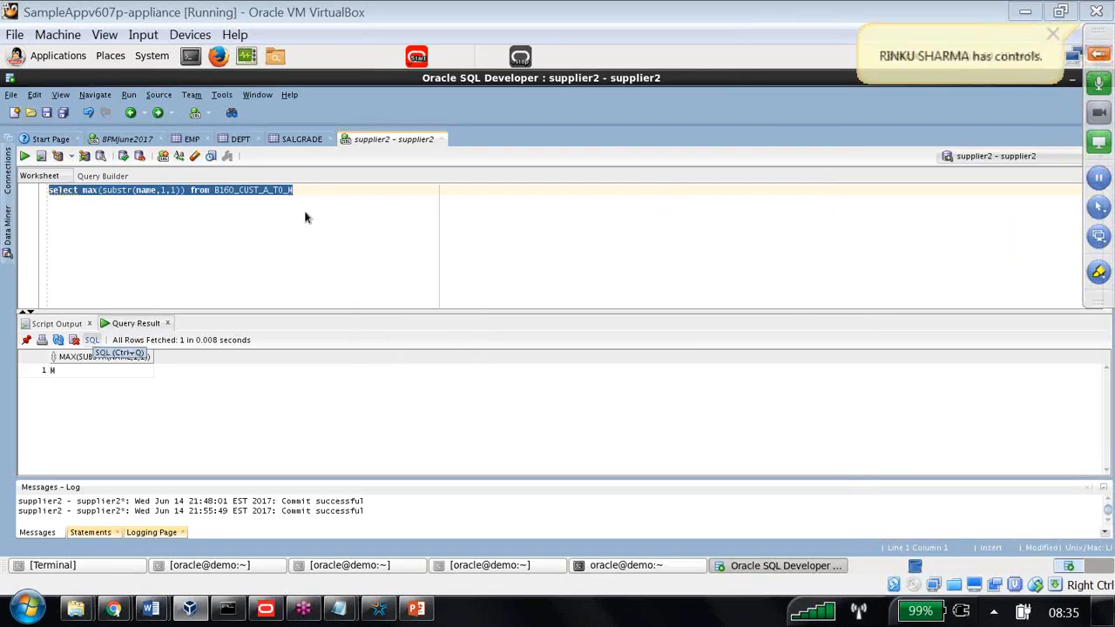
click(265, 609)
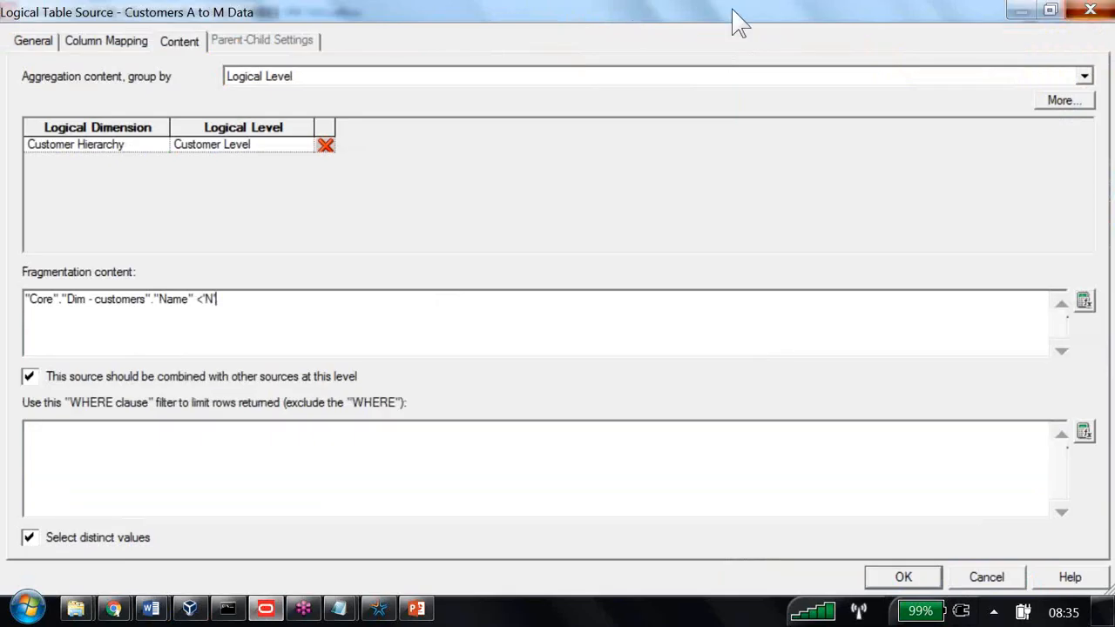
Close the source dialog and create a new repository initialization block in the Variable Manager
key(Escape)
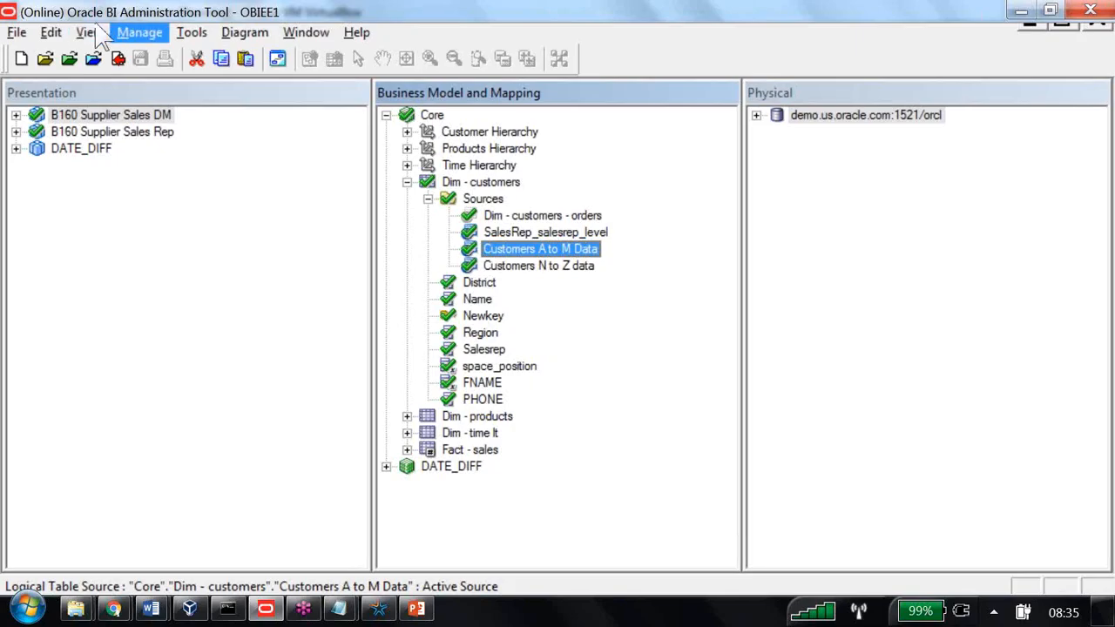
click(135, 32)
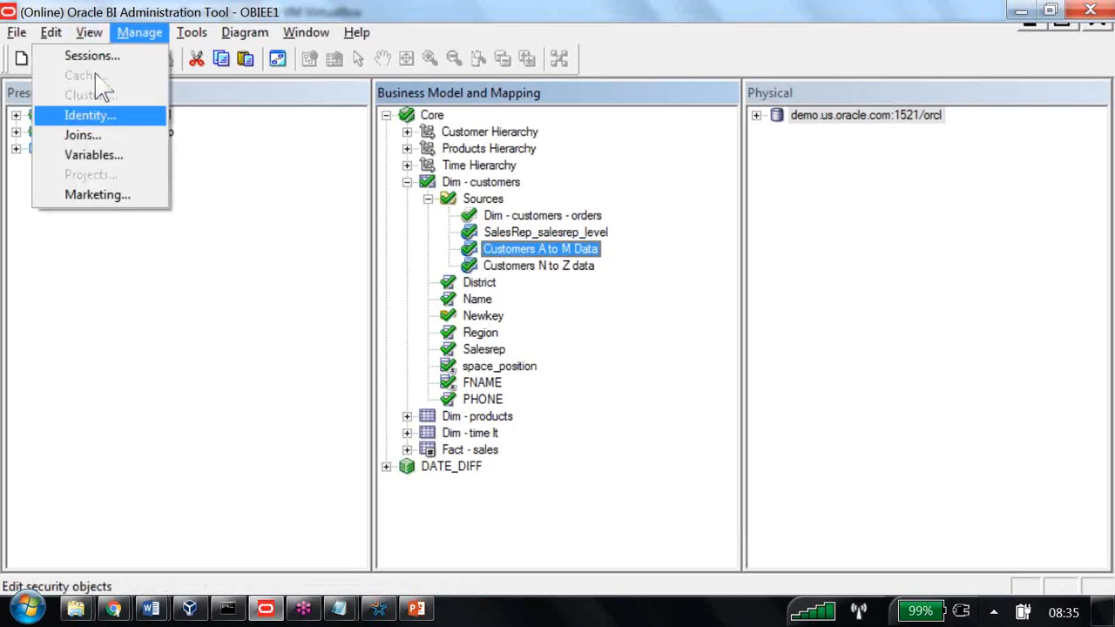
click(99, 155)
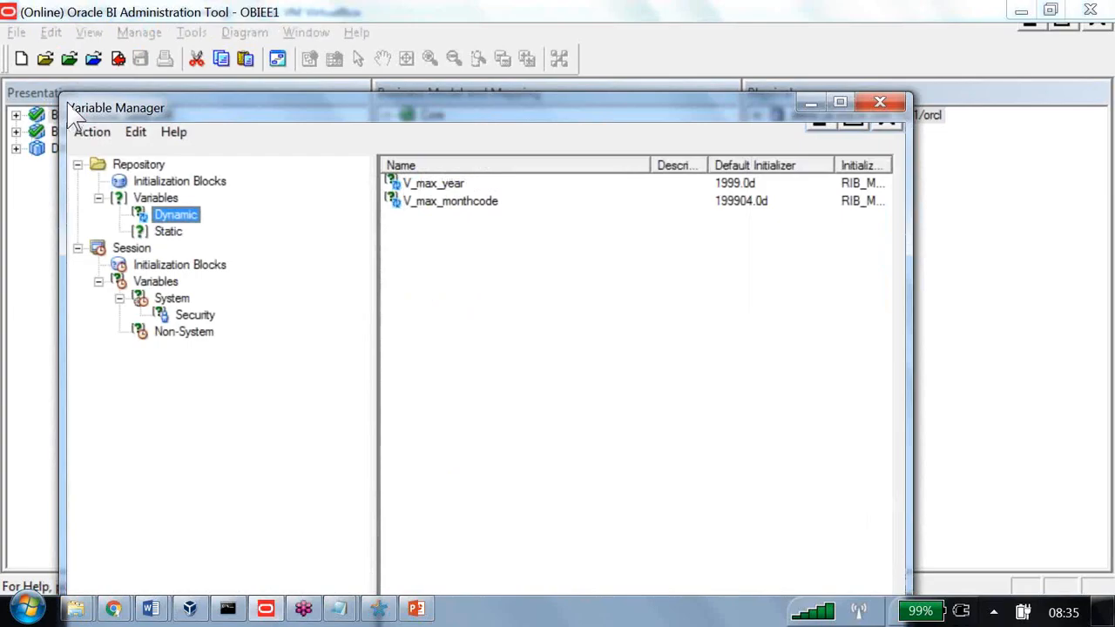
click(88, 131)
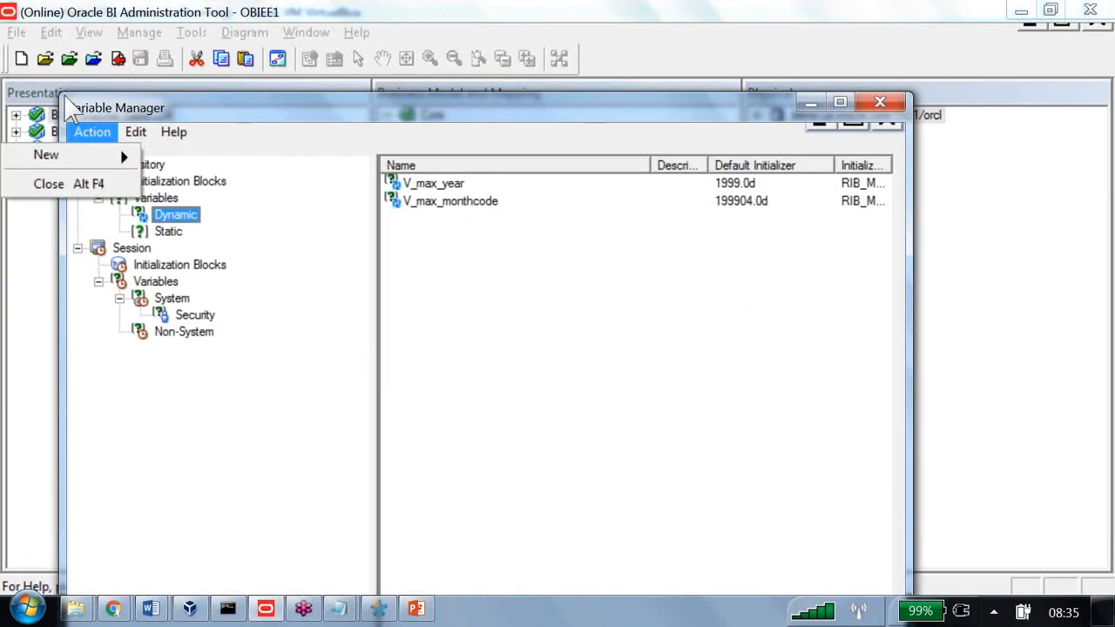
key(Down)
key(Right)
key(Right)
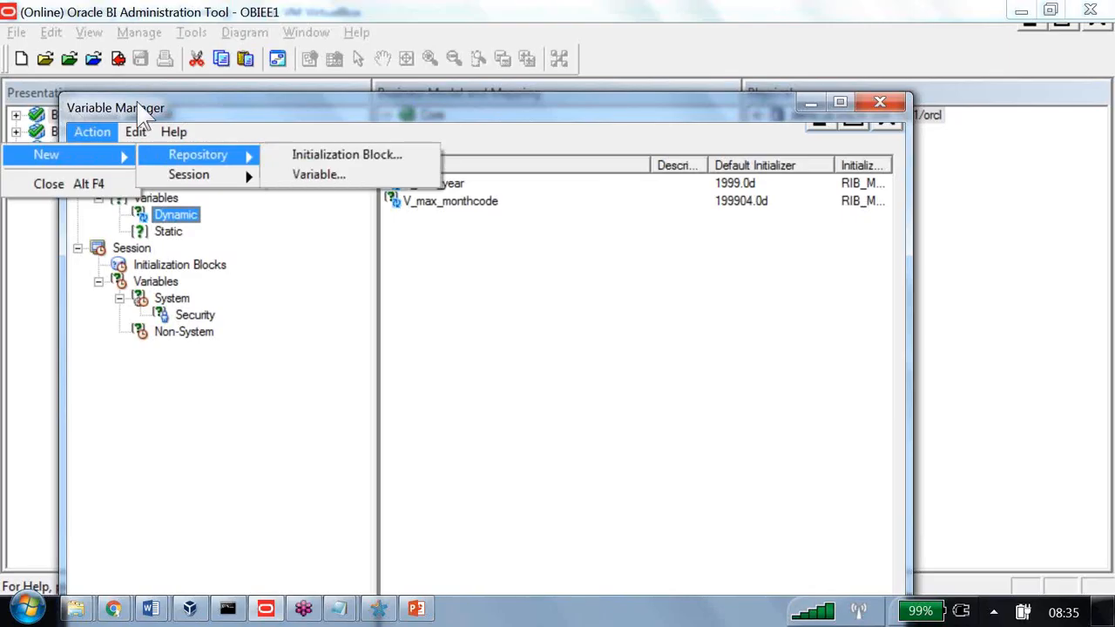
key(Down)
key(Return)
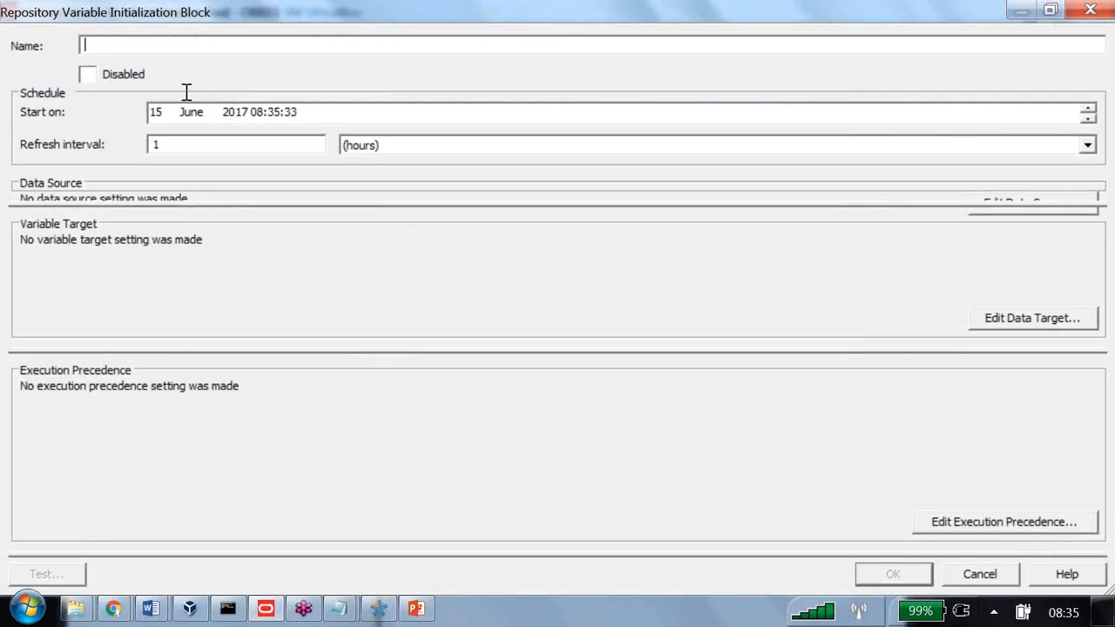
Enter RIB_MAX_CUST_P1 as the initialization block's name
text(R)
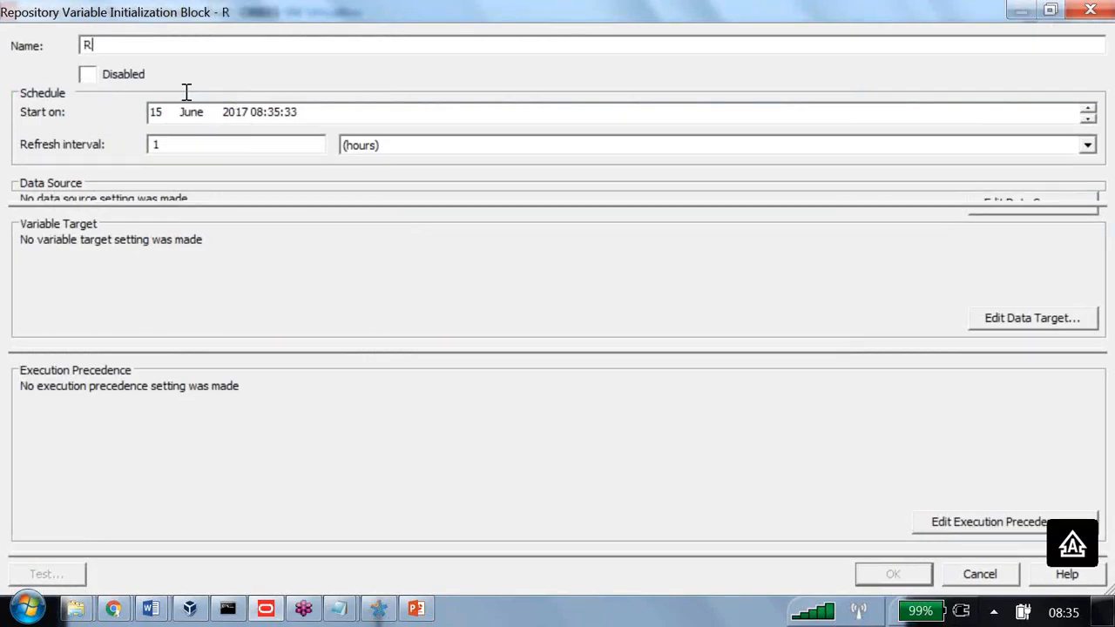
text(IB_)
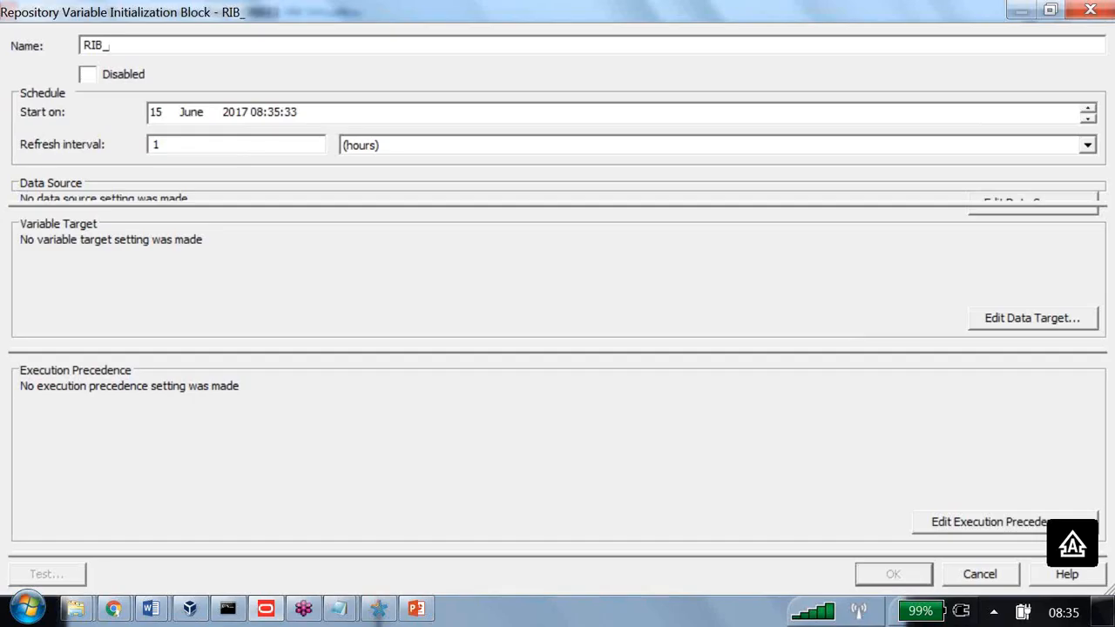
text(MAX)
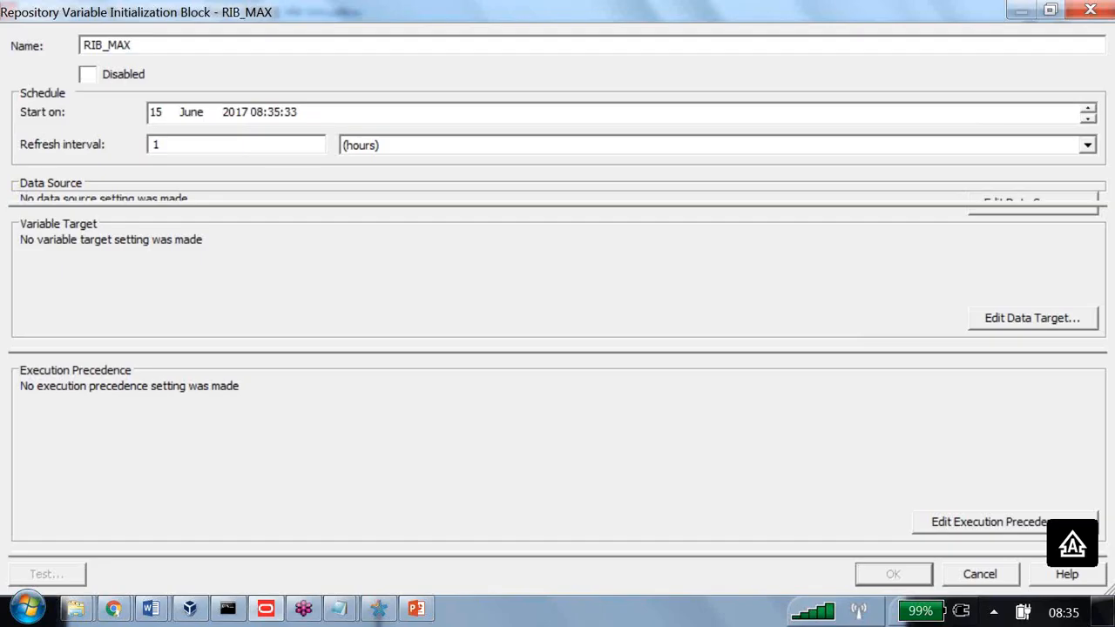
text(_CUST_)
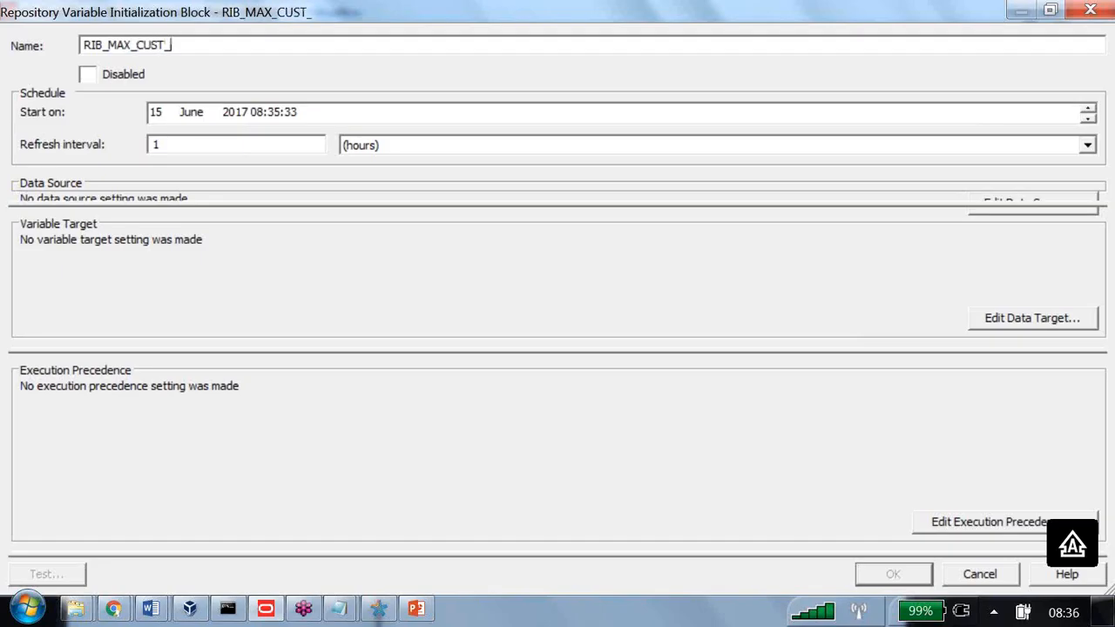
text(P1)
Write the block's query: select max(substr(name,1,1)) from B160_CUST_a_TO_M
key(alt+d)
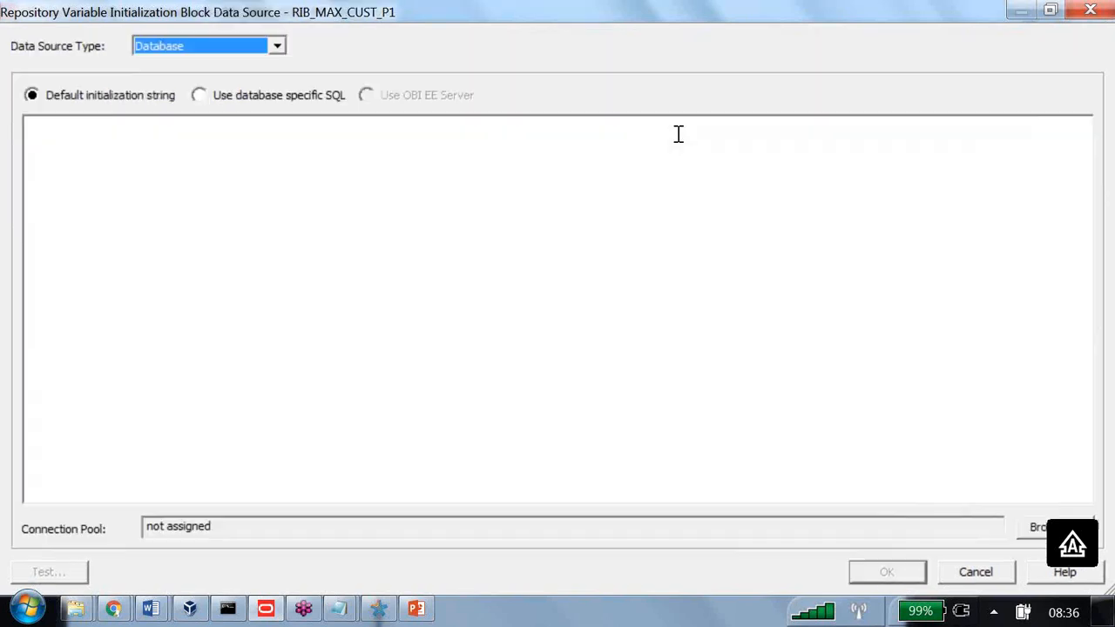
click(680, 136)
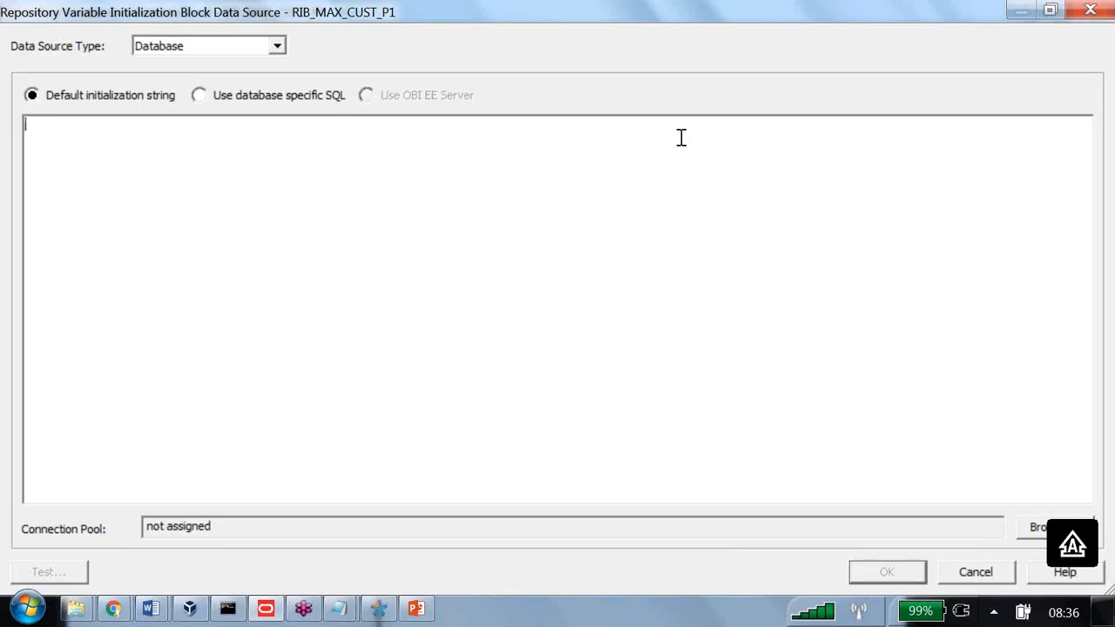
text(select)
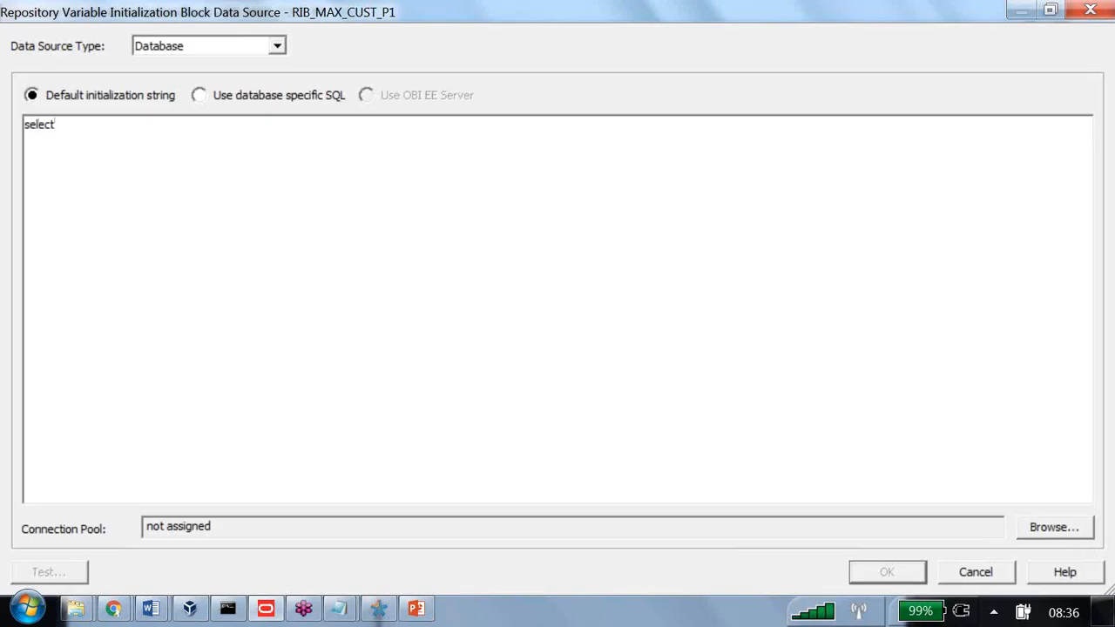
text( max(substr(name)
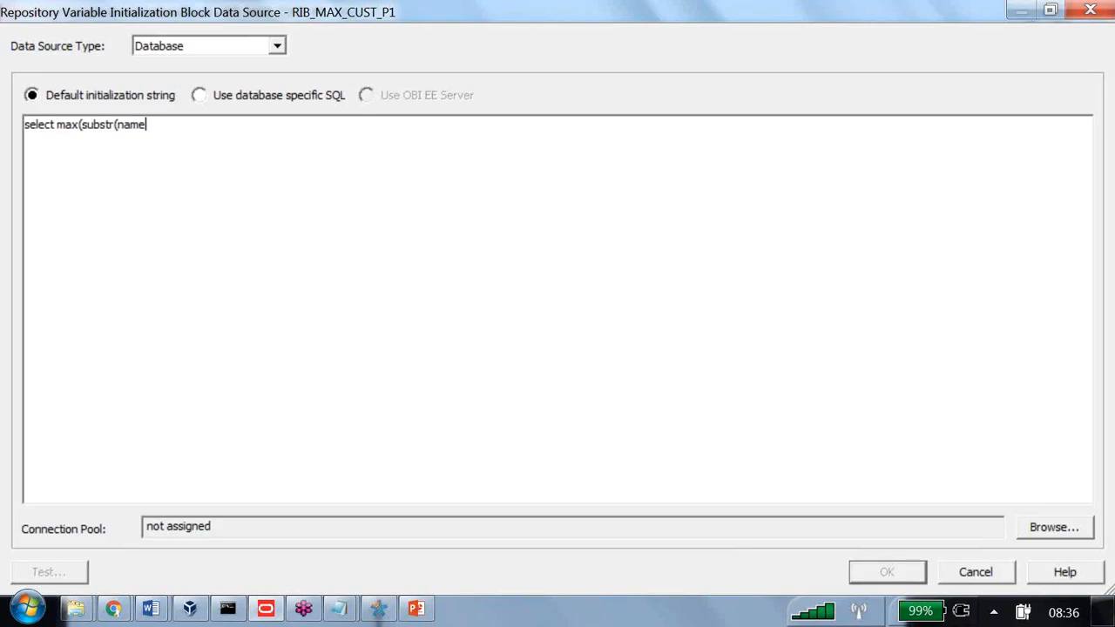
text(,)
text(1,1)
text()))
text())
text( from)
text(B)
text(1)
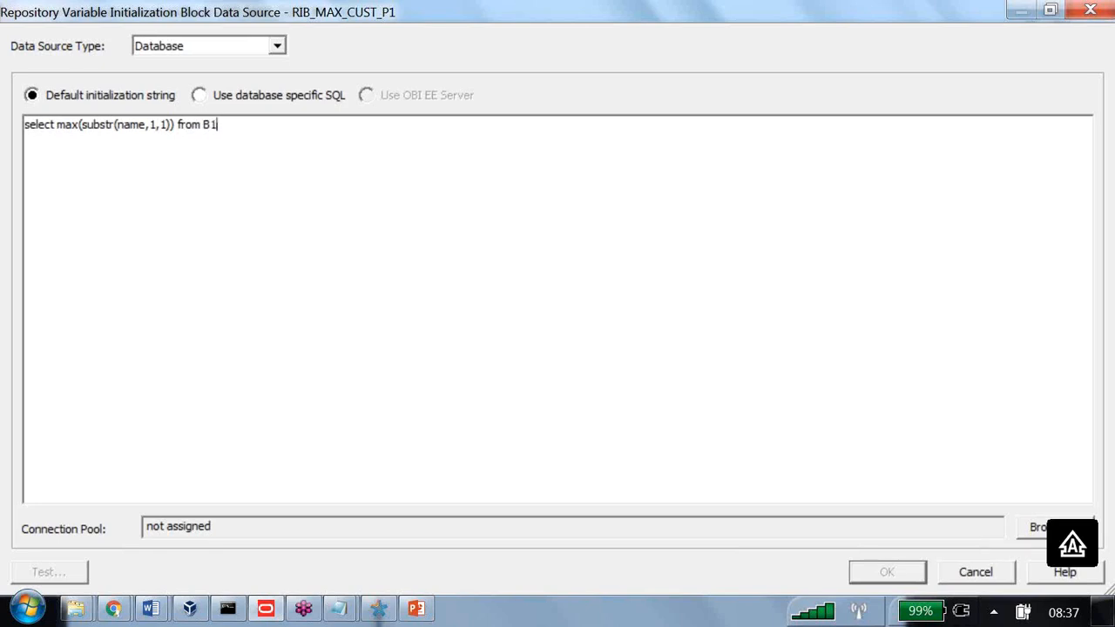
text(60_CUST_1)
key(BackSpace)
text(a )
text(TO_M)
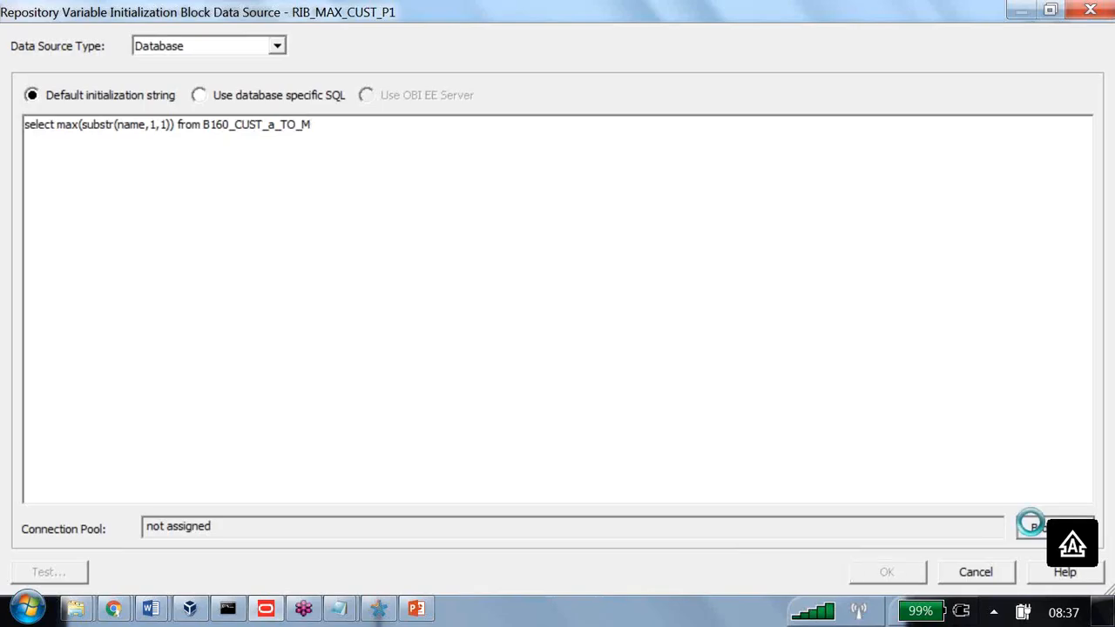
Run the query on the CP_ORCL connection pool, test it, and accept the data source
click(1027, 527)
double_click(685, 255)
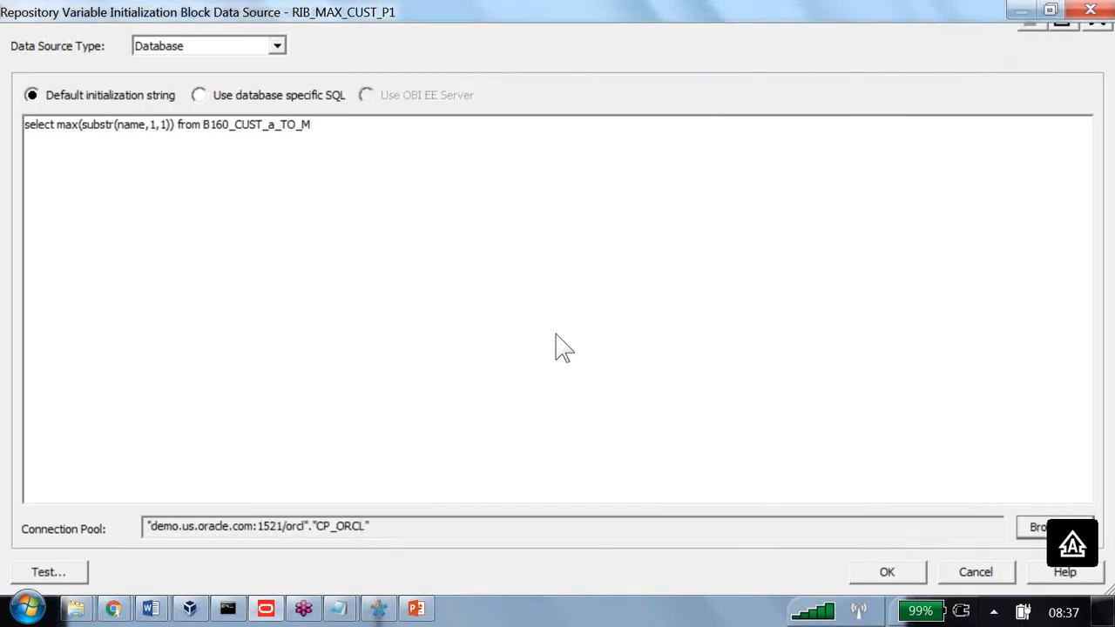
click(49, 572)
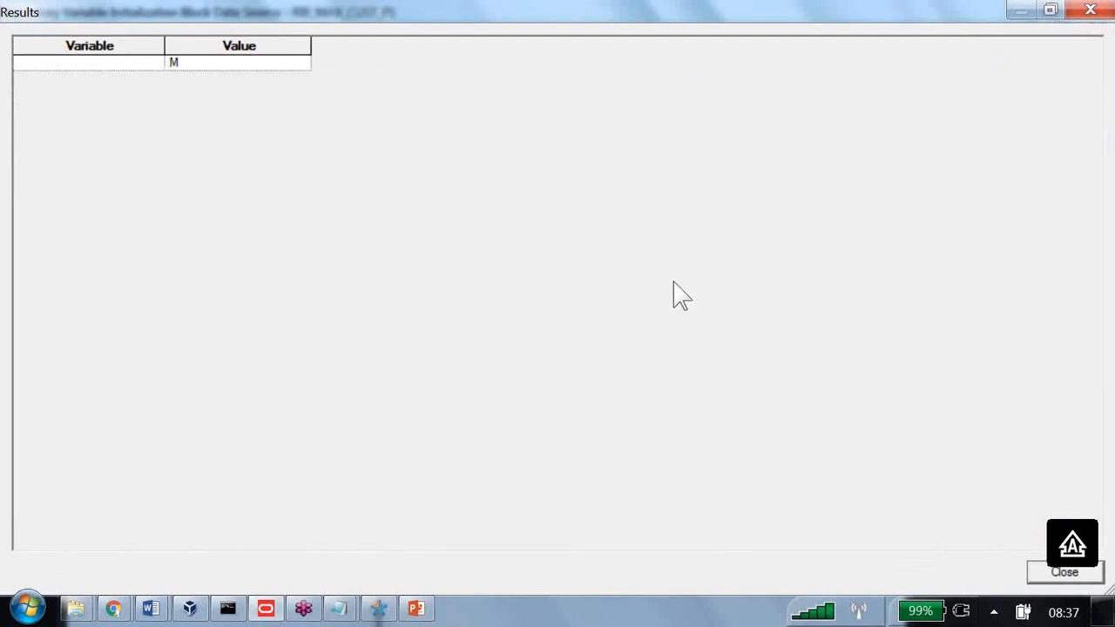
key(Return)
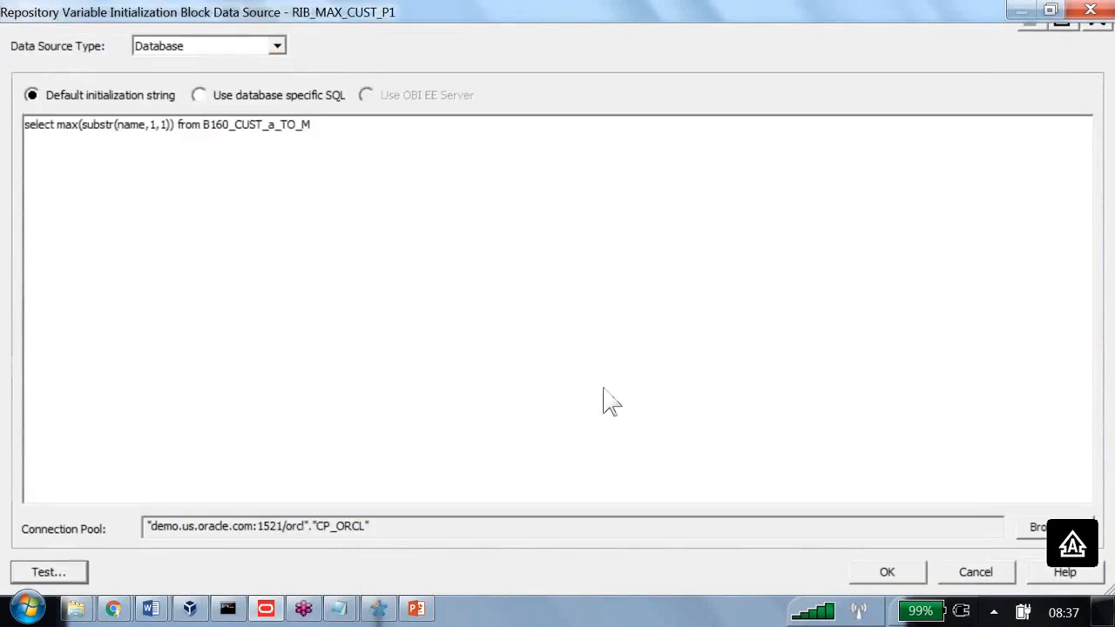
key(Return)
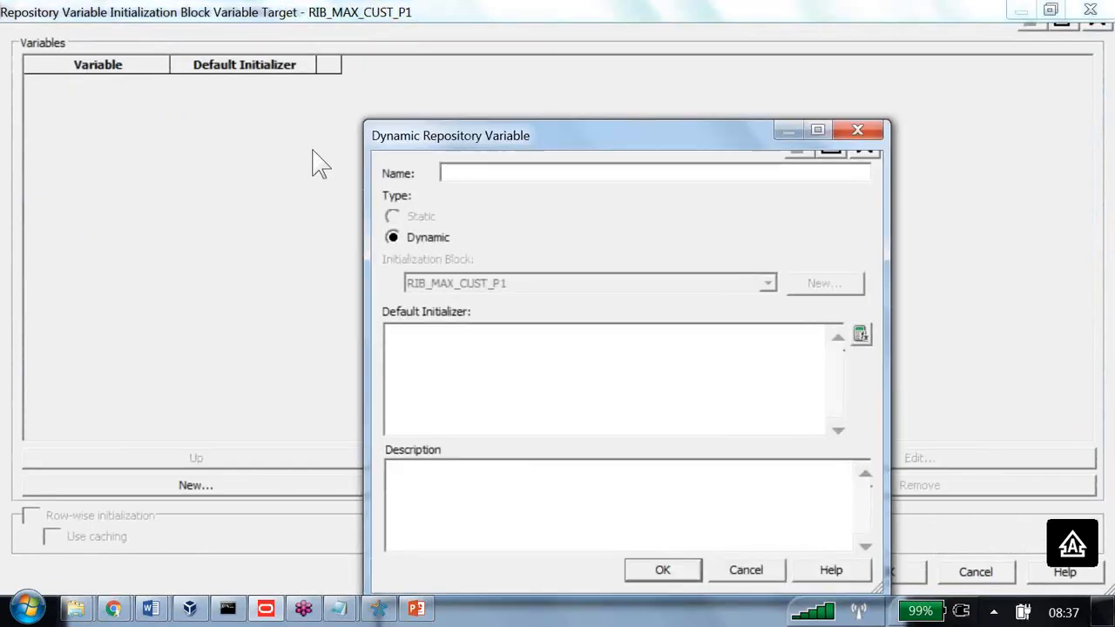
Create target variable v_max_cust_p1 with default initializer '$'
text(v)
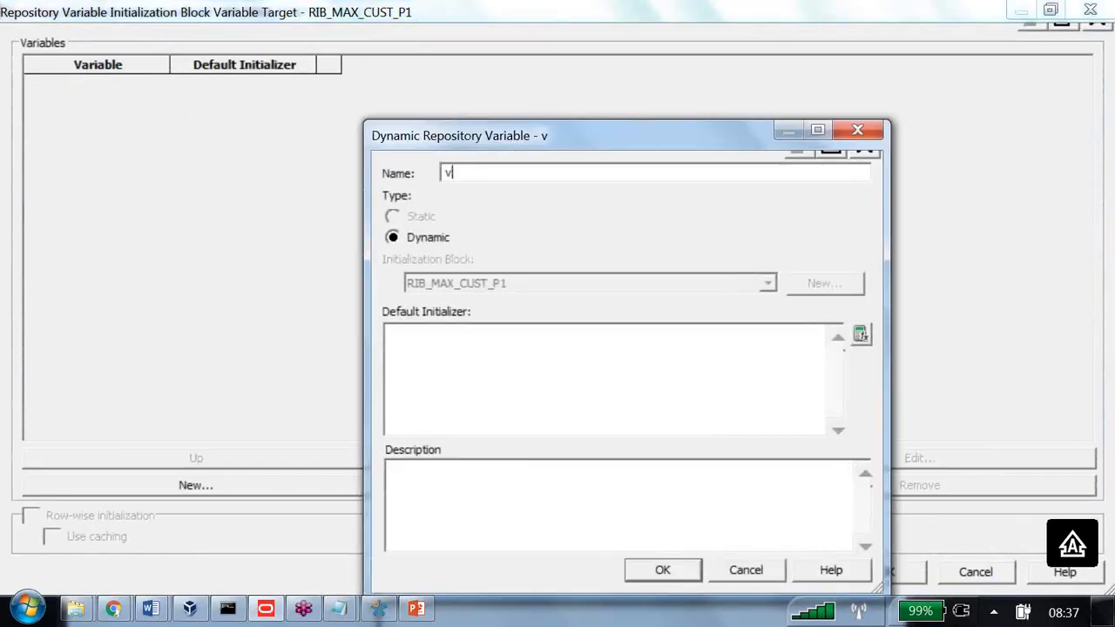
key(BackSpace)
text(v_)
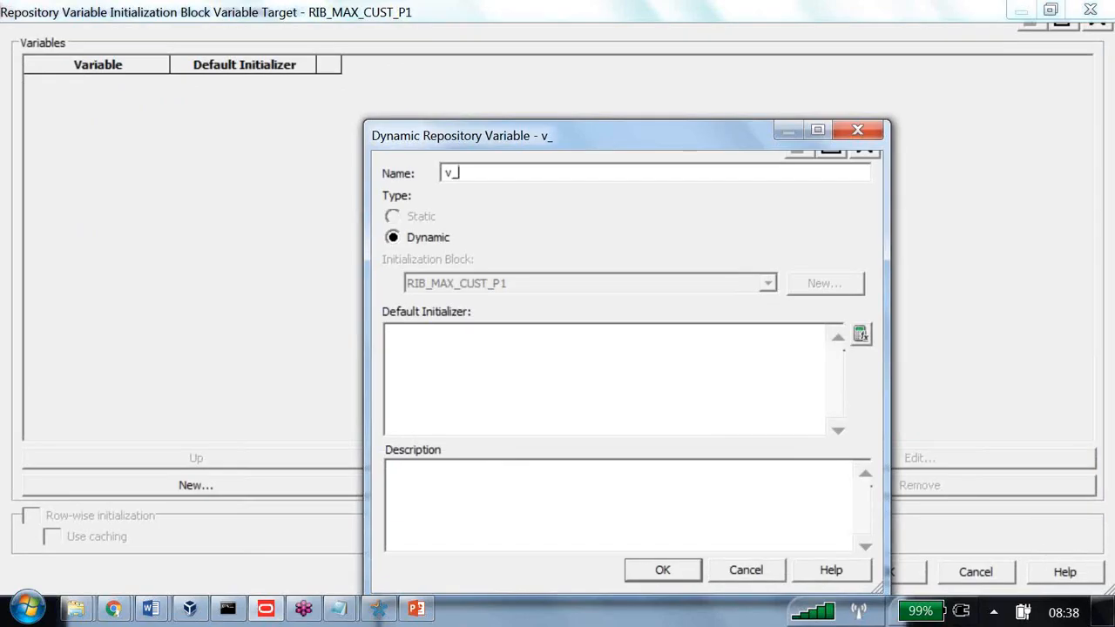
text(max_)
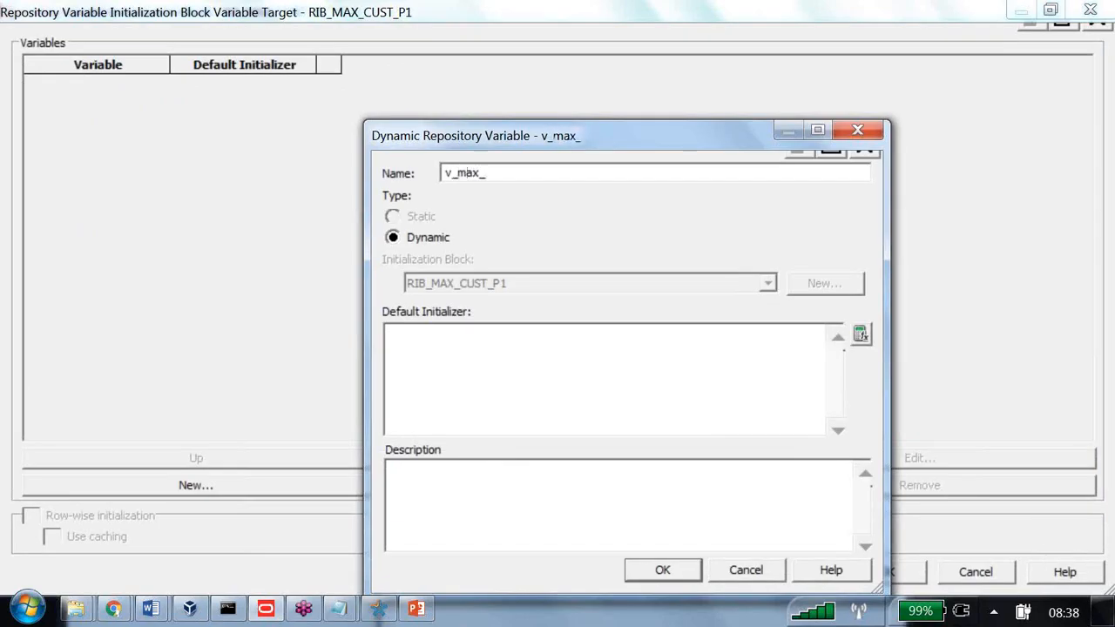
text(cust_)
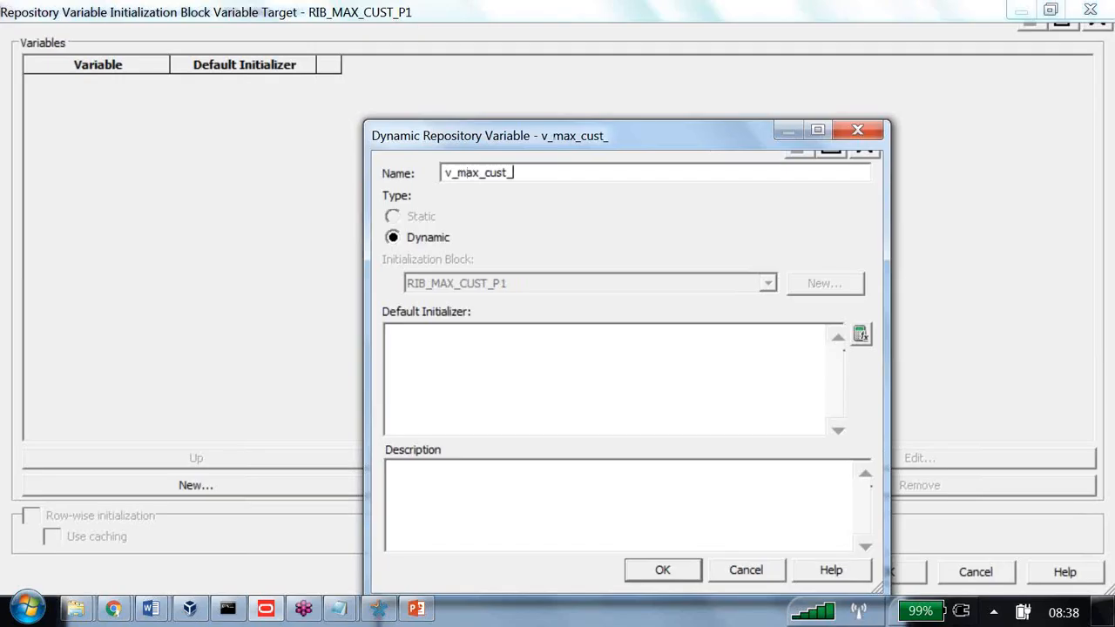
text(p1)
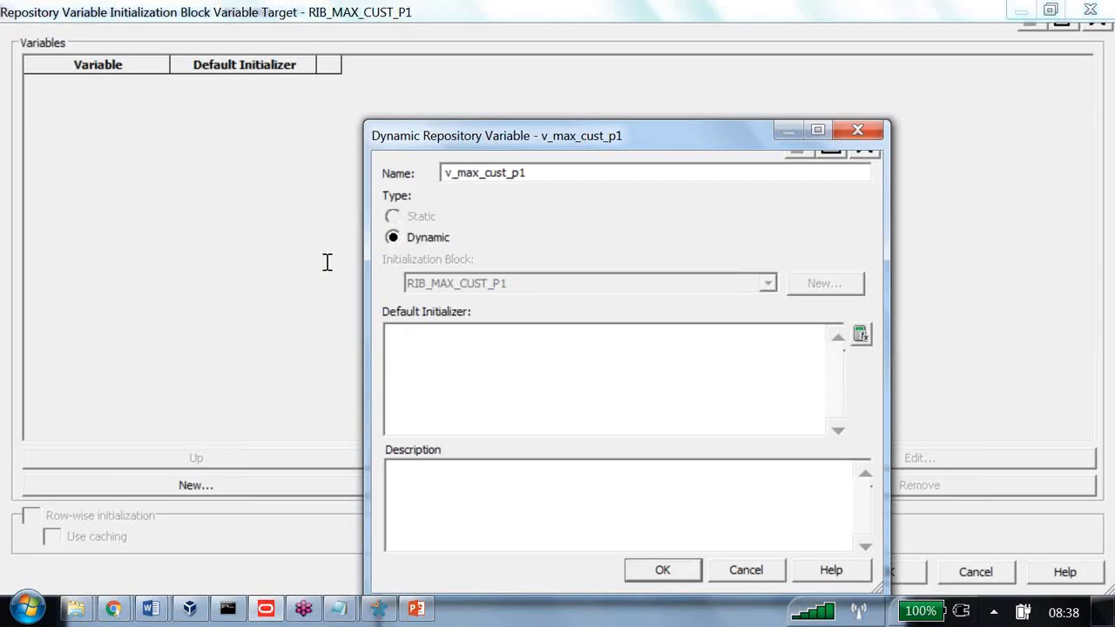
text('$')
key(Return)
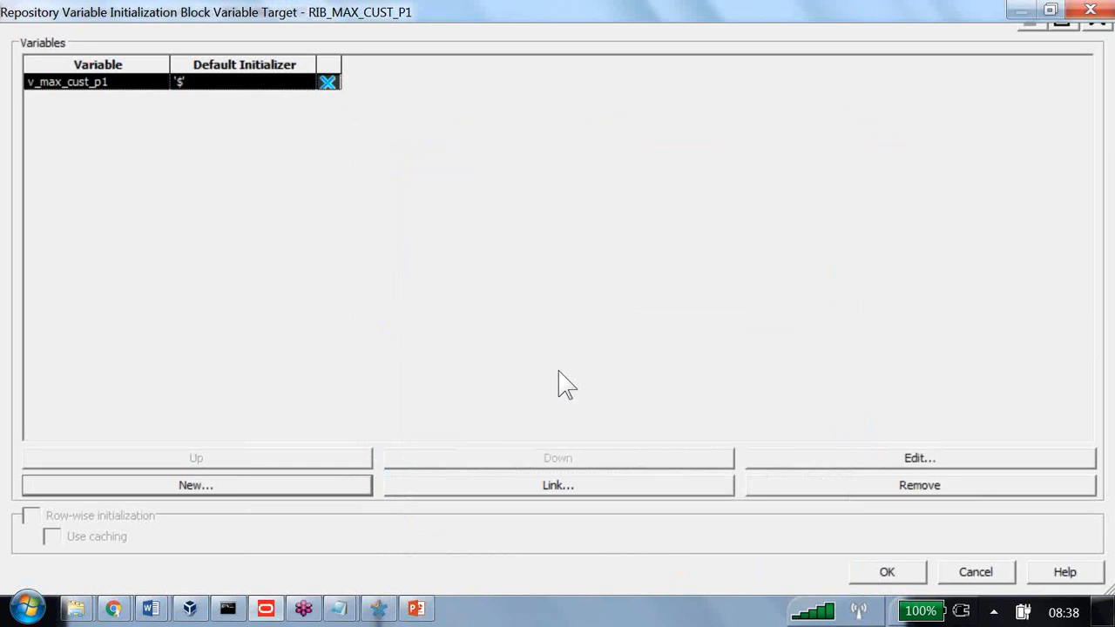
Test the block to see v_max_cust_p1 = M, then save it and close the Variable Manager
click(862, 572)
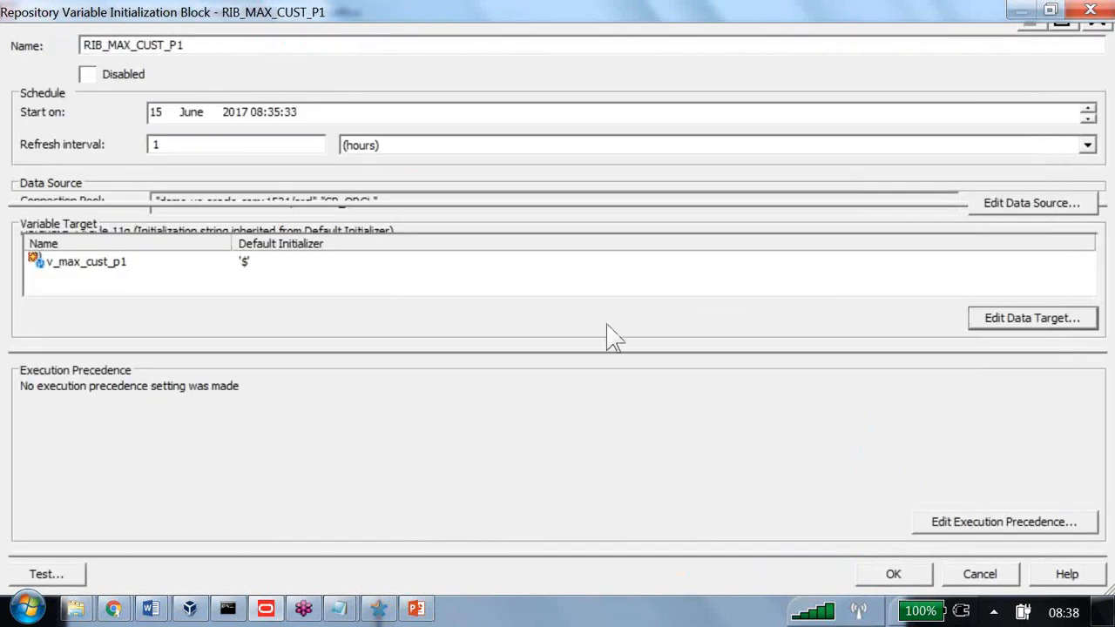
click(44, 575)
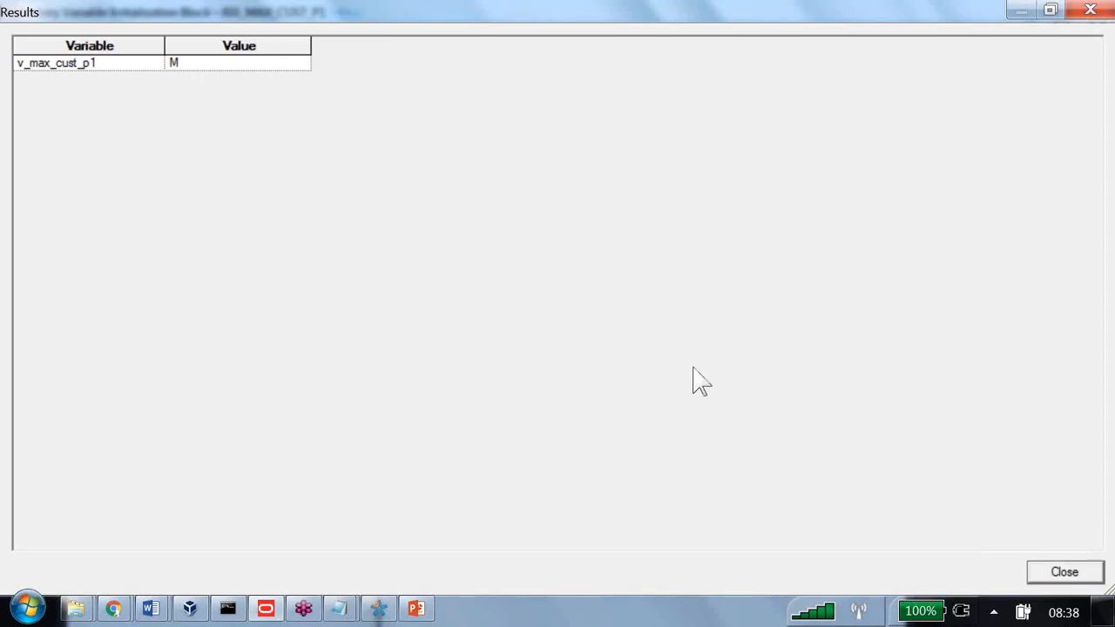
key(Return)
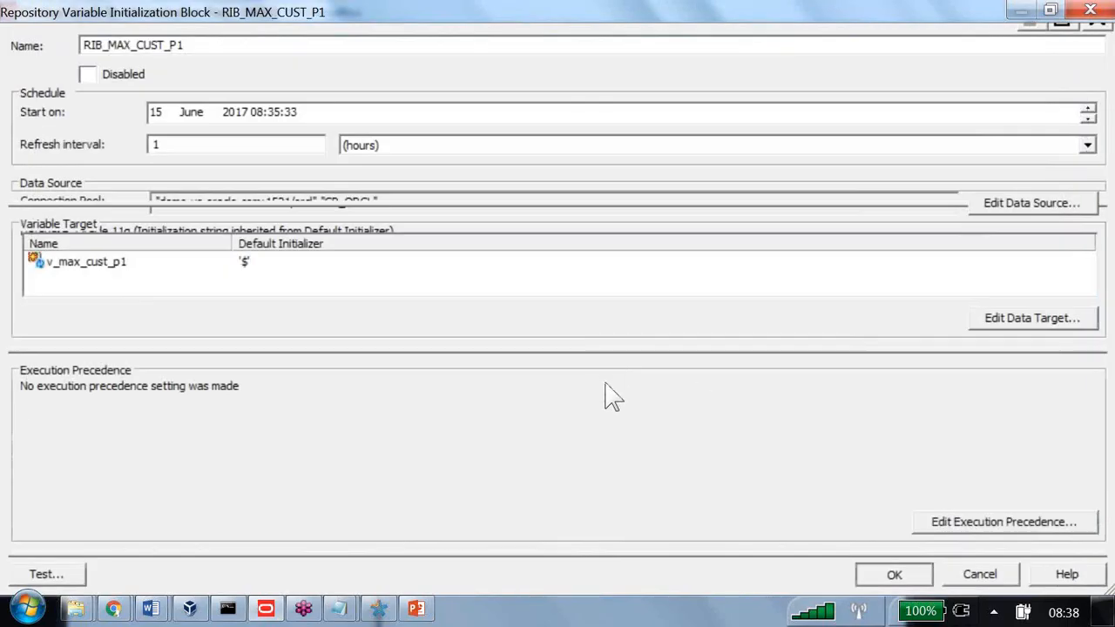
key(Return)
key(alt+F4)
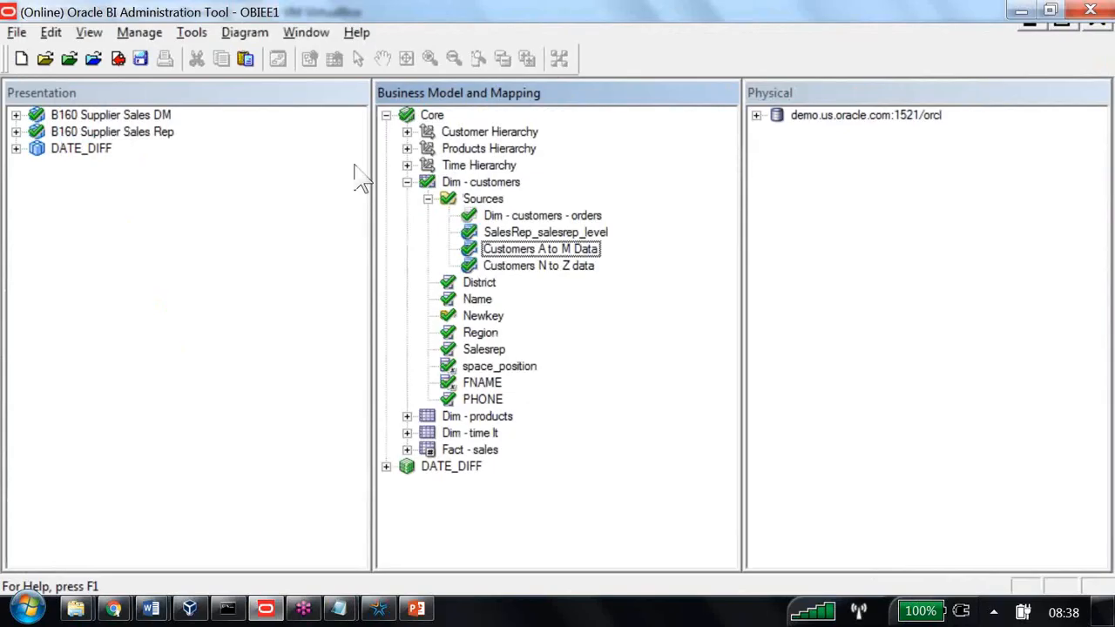
Replace 'N' in Customers A to M Data's fragmentation so it reads "Name" <= VALUEOF(v_max_cust_p1)
key(Return)
click(387, 306)
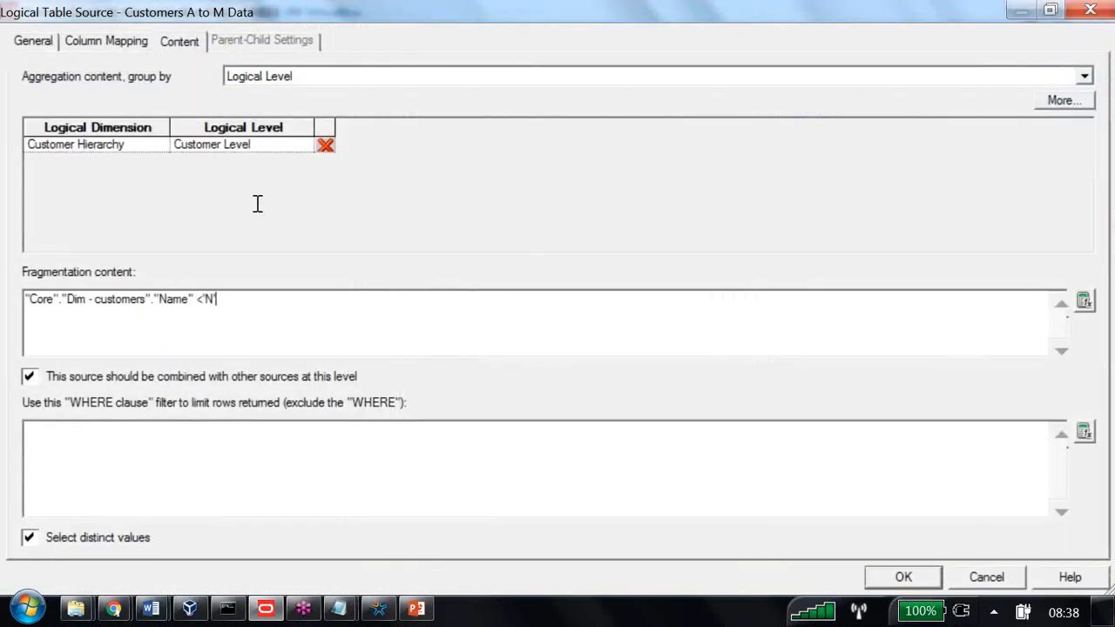
click(1083, 305)
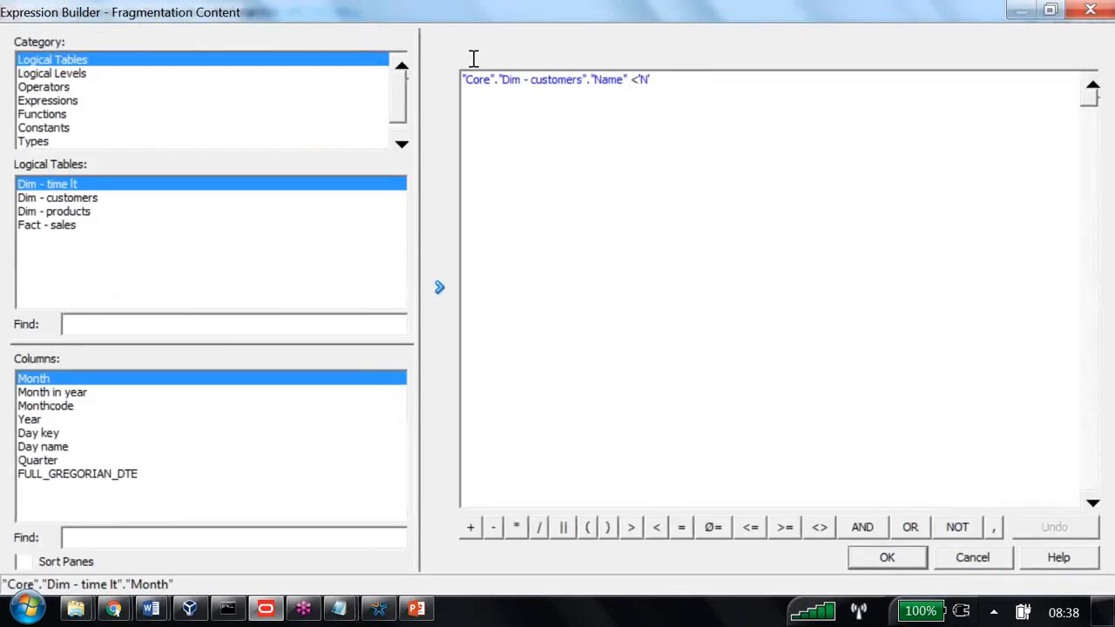
key(BackSpace)
key(BackSpace)
key(BackSpace)
text(=)
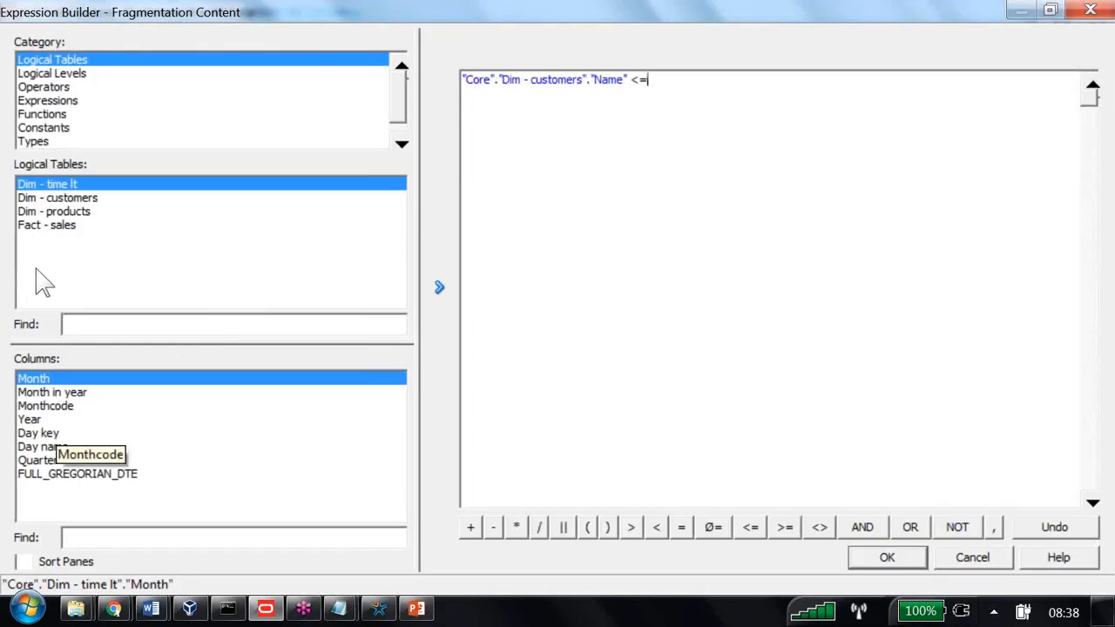
click(48, 114)
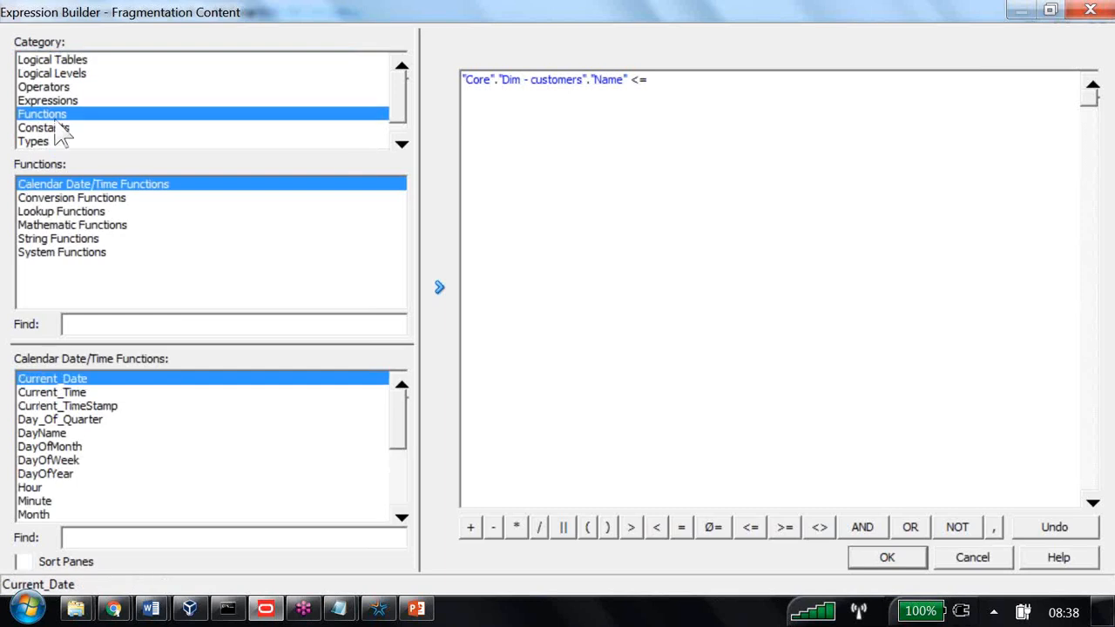
scroll(65, 126, down, 1)
click(74, 141)
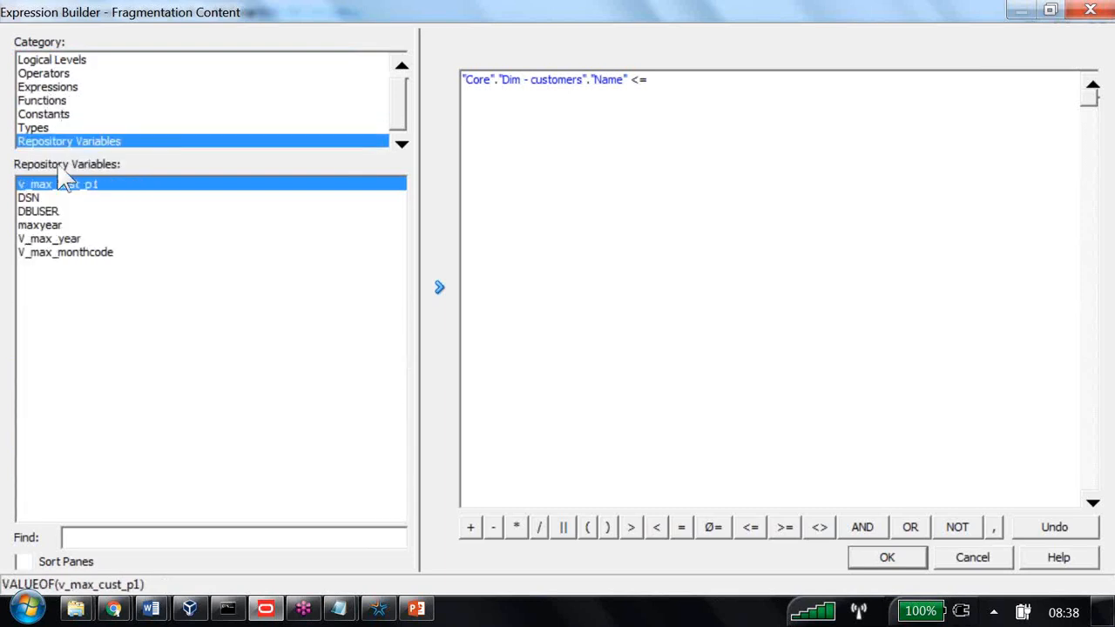
double_click(290, 186)
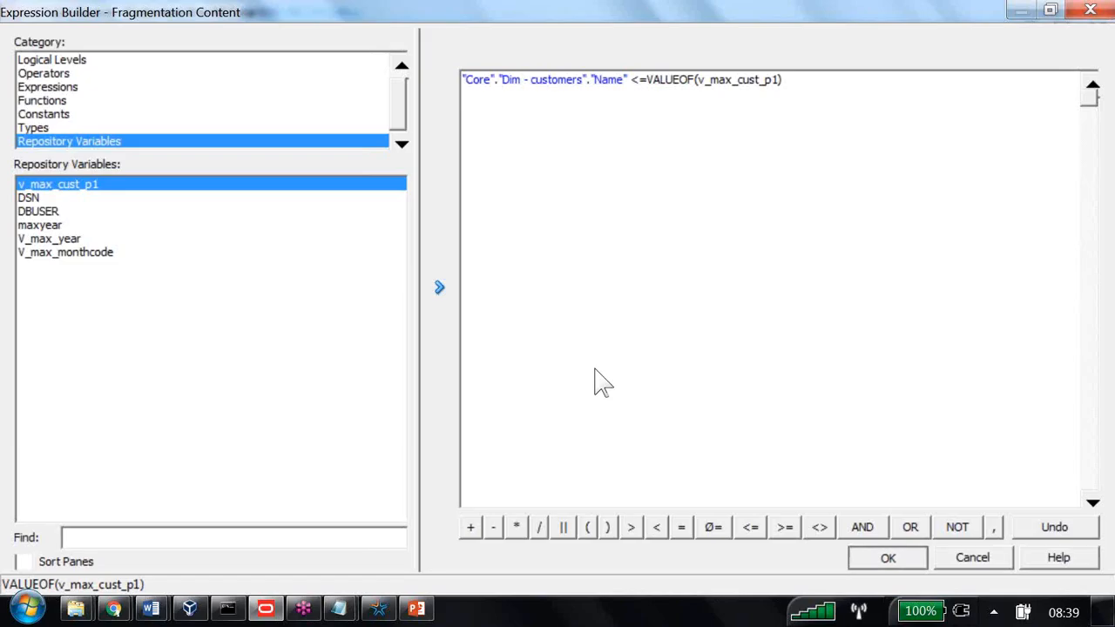
key(Return)
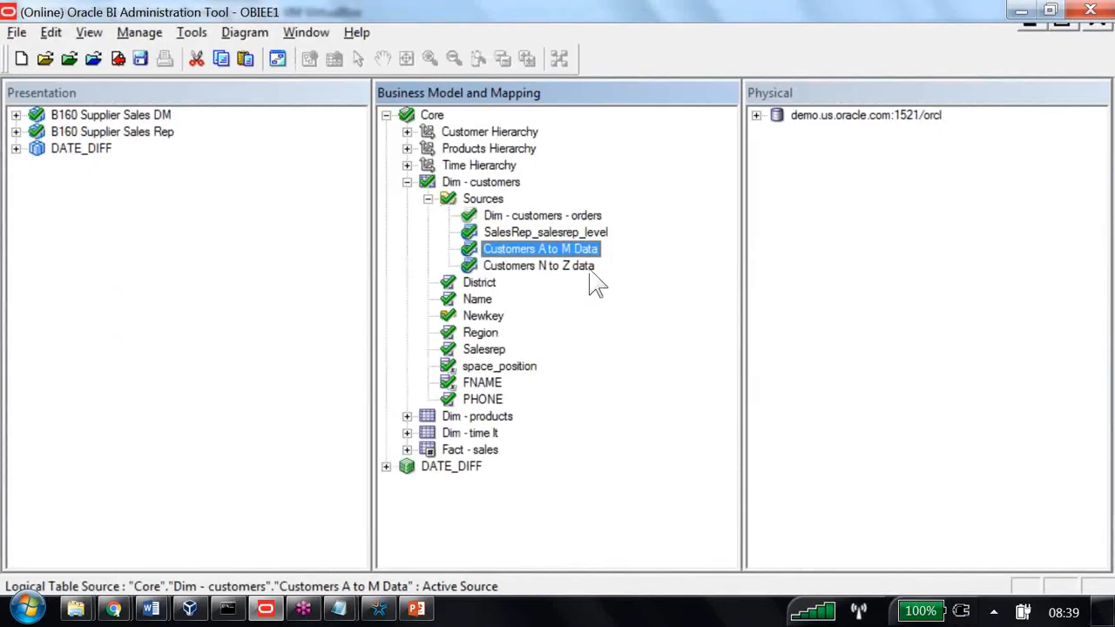
Replace 'M' in Customers N to Z data's fragmentation so it reads Name > VALUEOF(v_max_cust_p1)
double_click(589, 268)
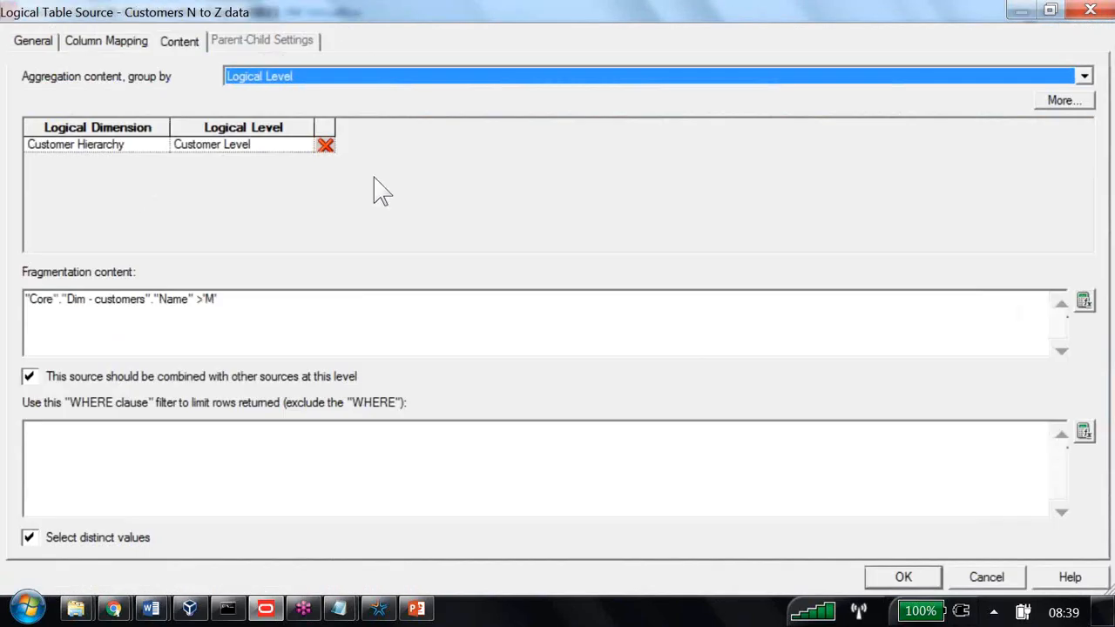
click(268, 298)
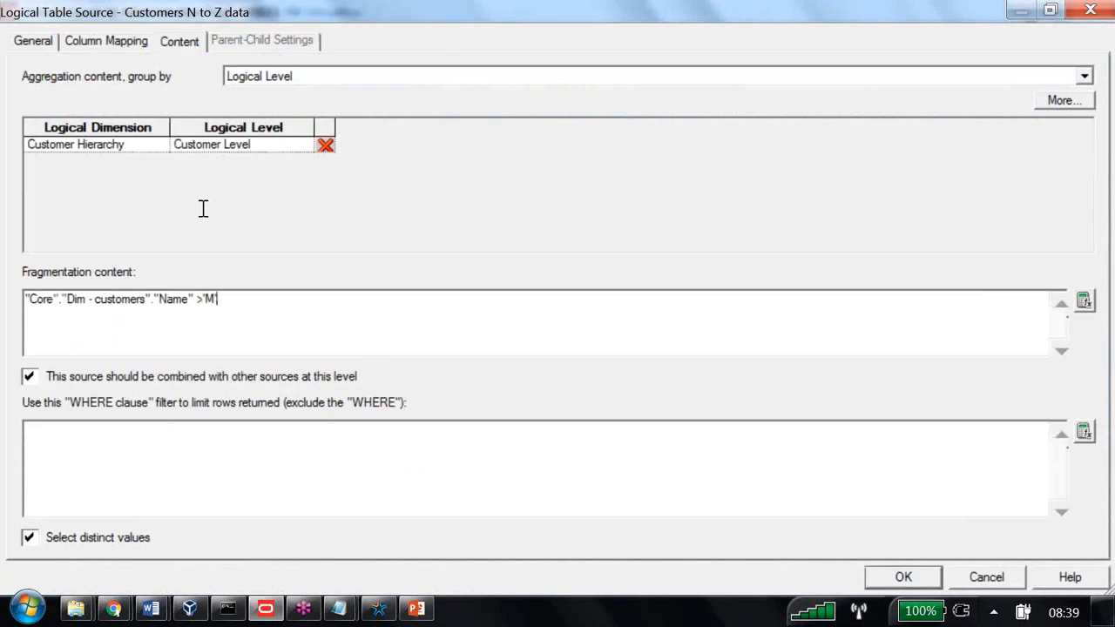
key(BackSpace)
key(BackSpace)
key(BackSpace)
click(1083, 305)
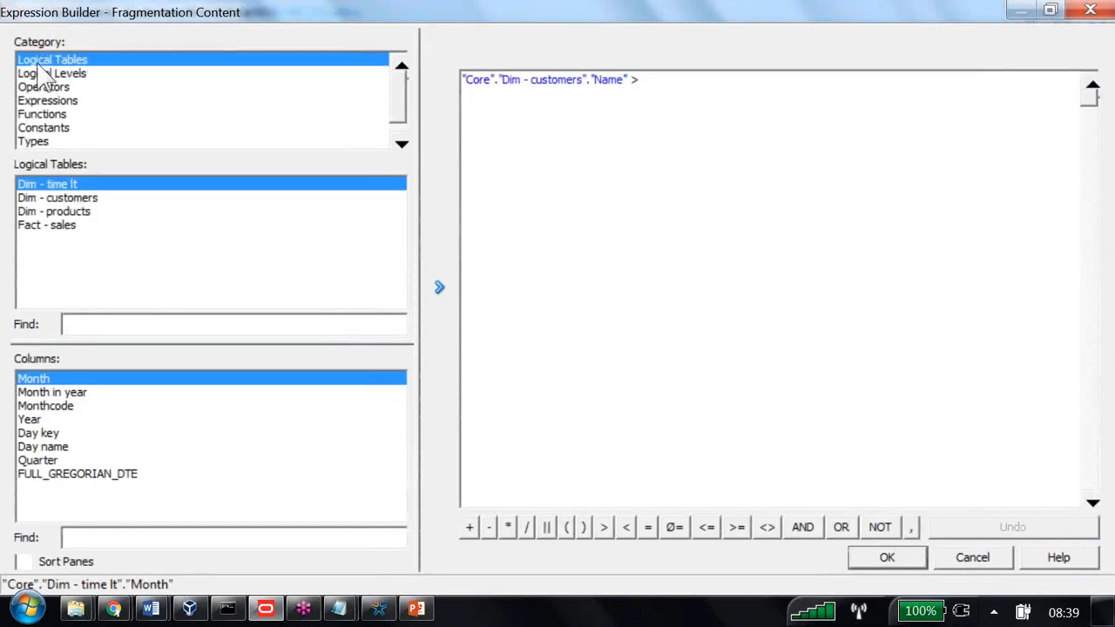
click(44, 100)
click(54, 141)
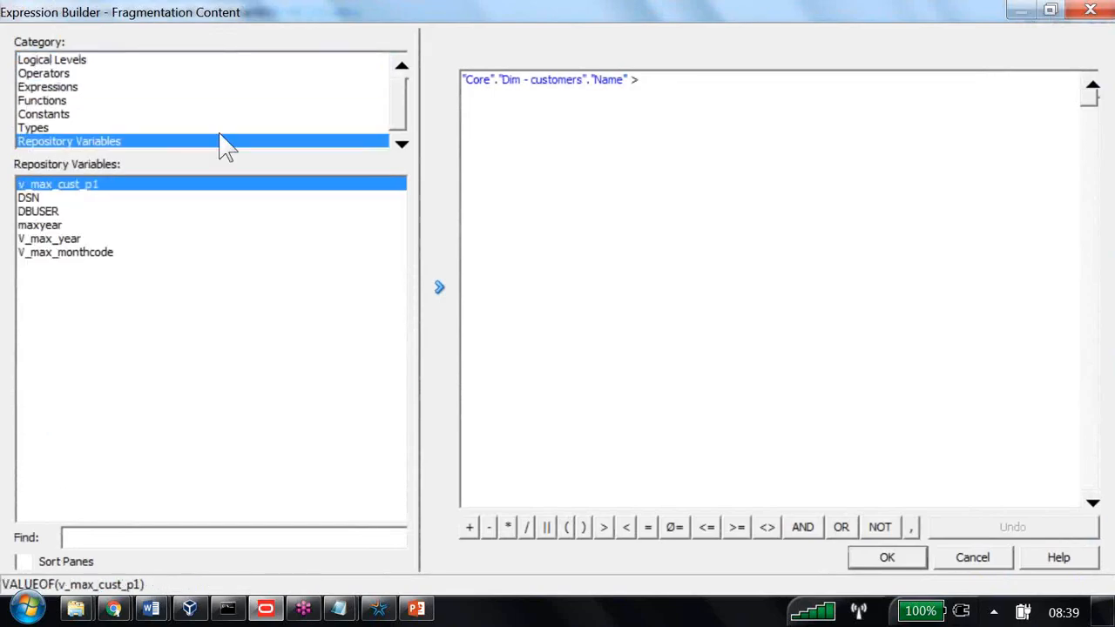
double_click(295, 186)
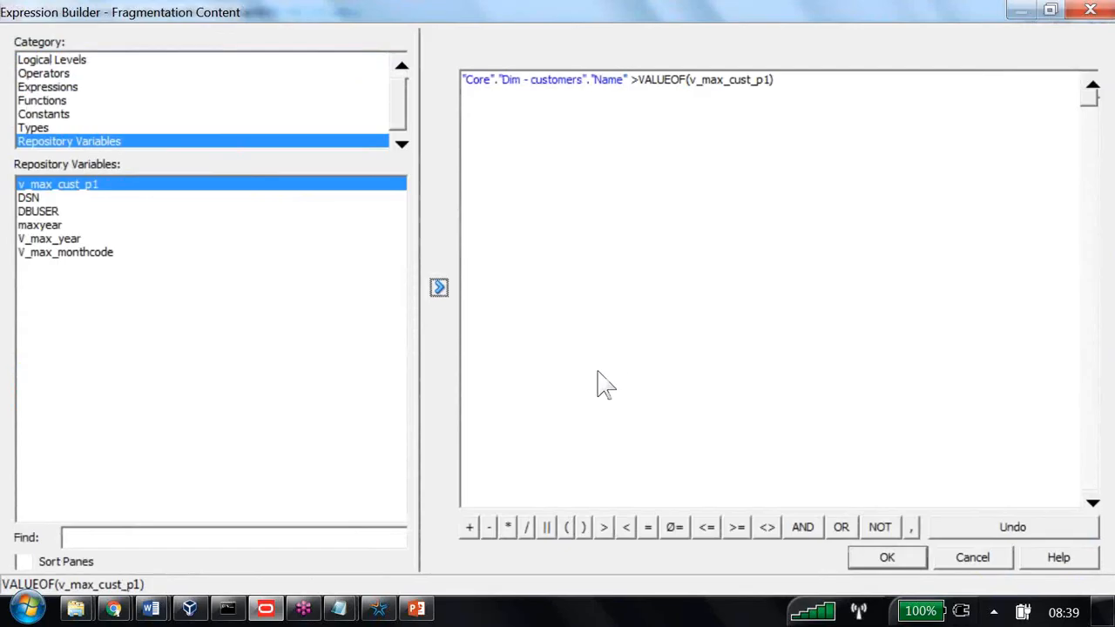
click(886, 557)
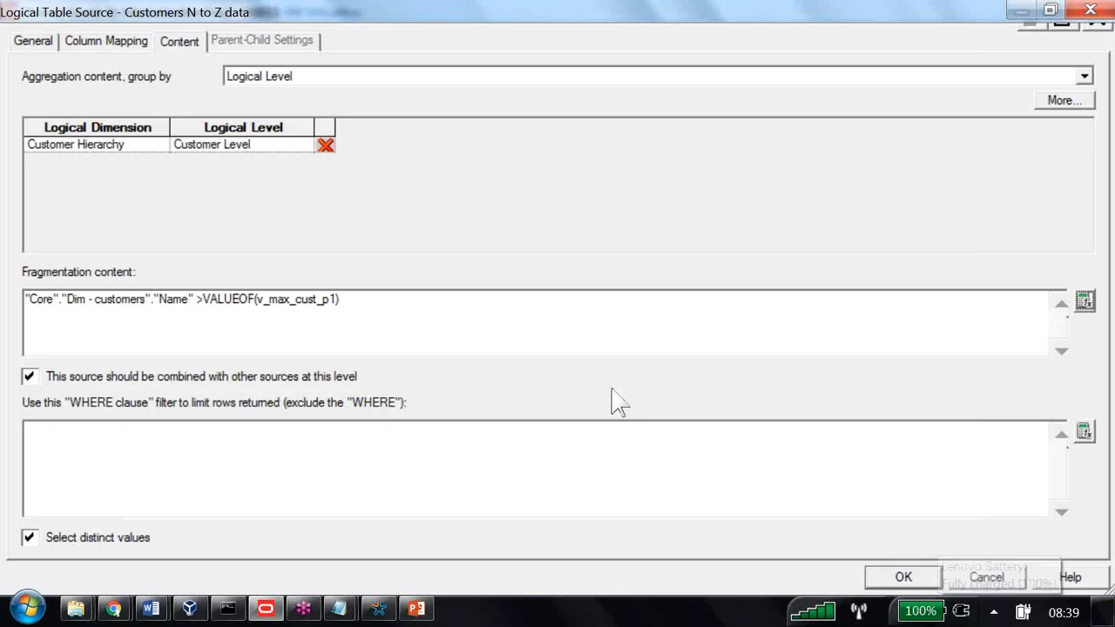
click(987, 577)
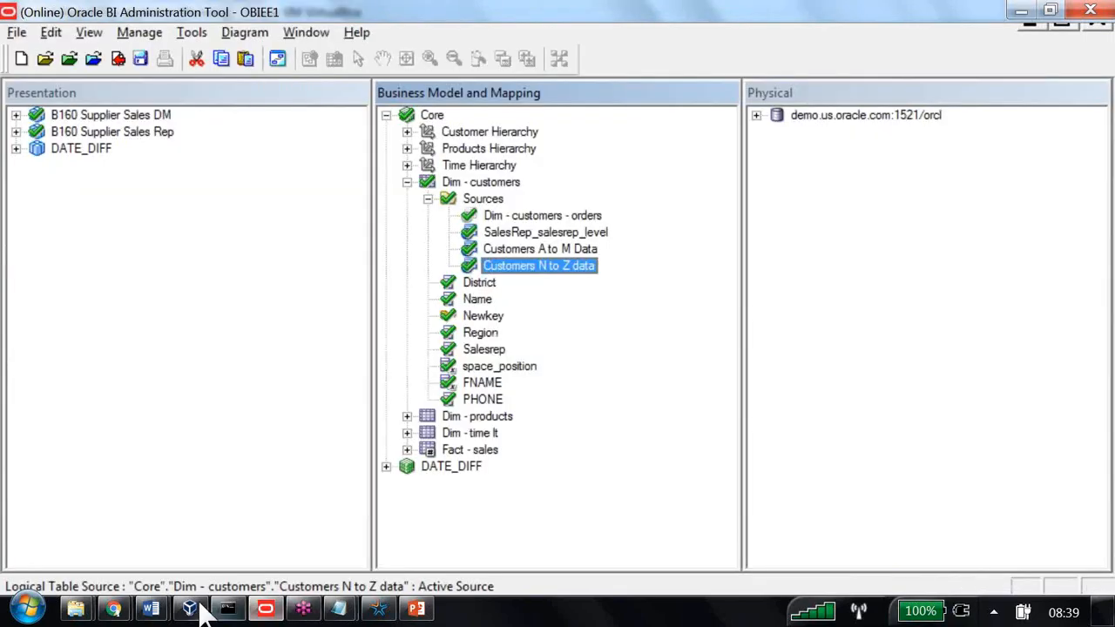
Open the Word notes and highlight Step 4's items: RRITEC_CUST1, RRITEC_CUST2 and d1_customer2
click(151, 608)
click(190, 520)
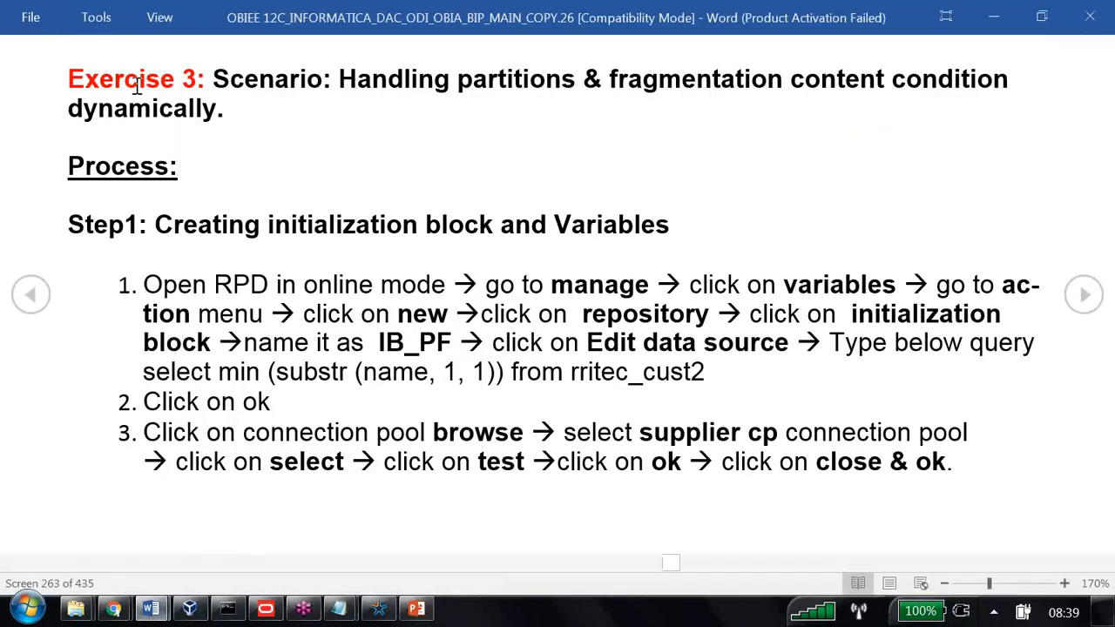
drag(78, 80, 231, 104)
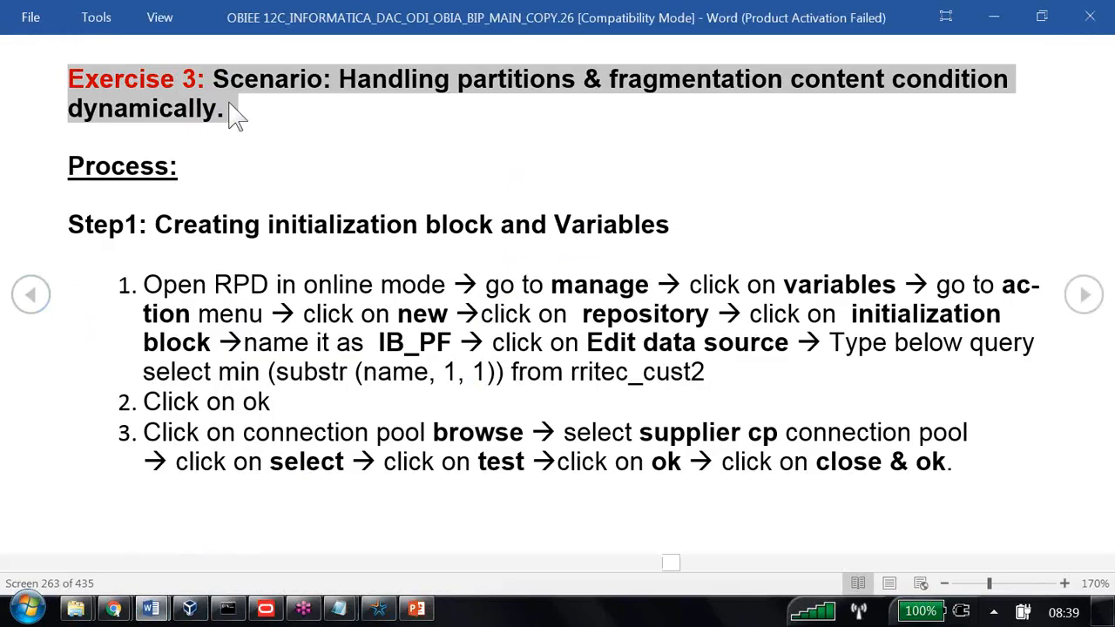
scroll(235, 113, down, 2)
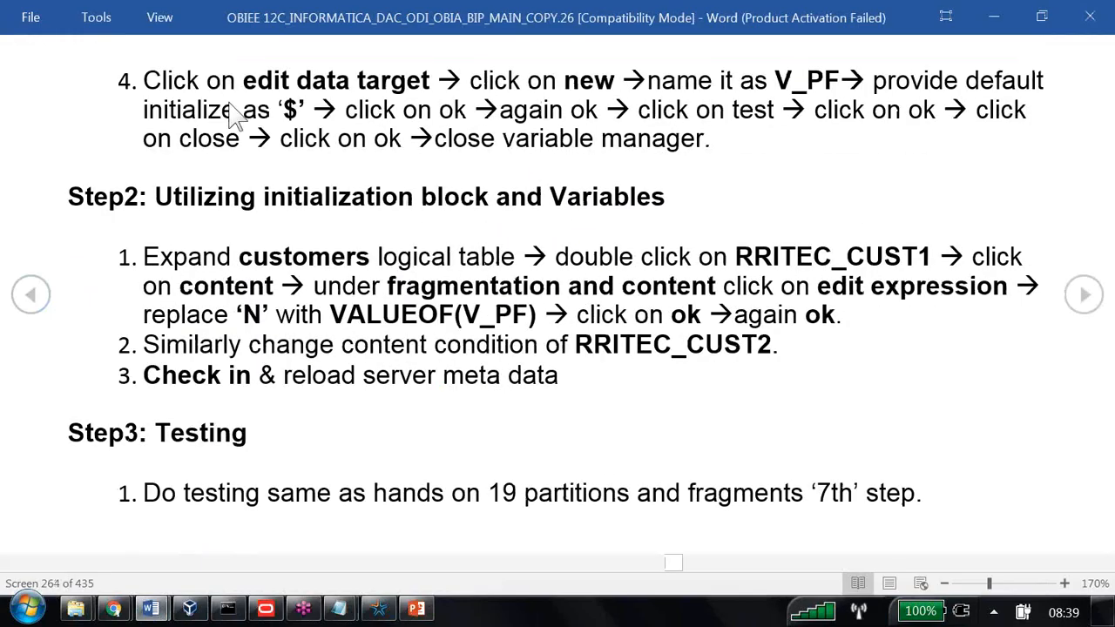
drag(394, 213, 76, 234)
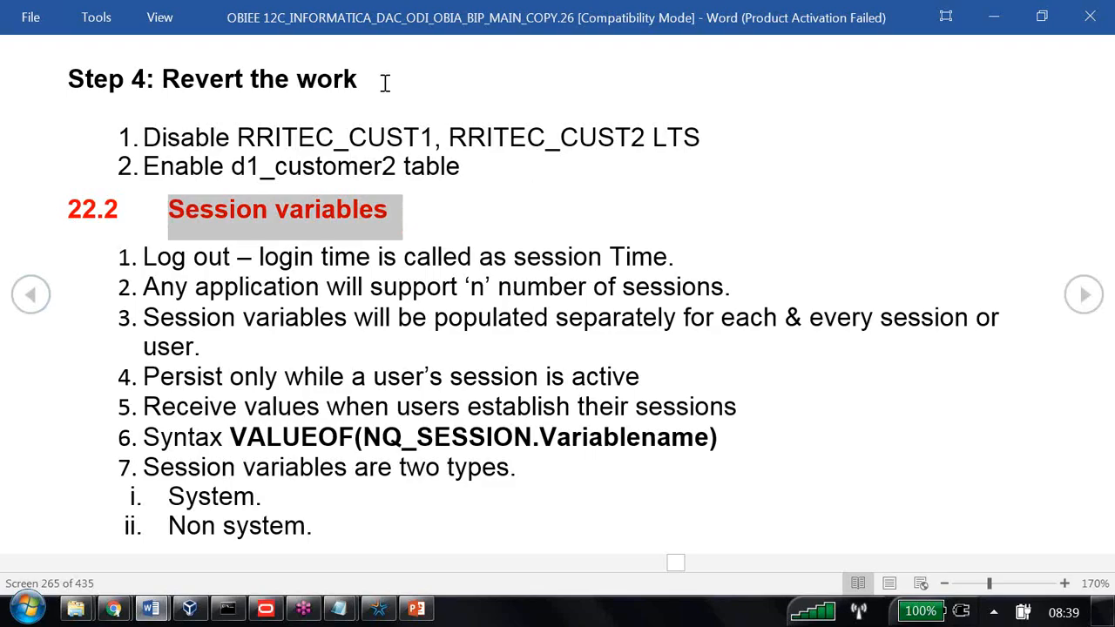
drag(384, 81, 77, 98)
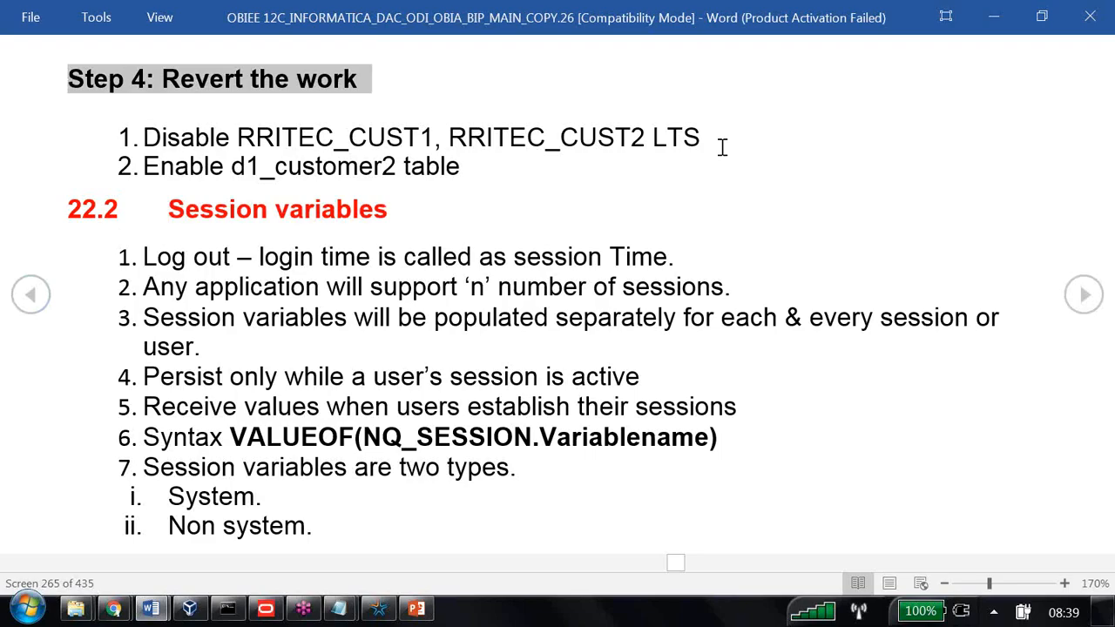
drag(261, 138, 594, 139)
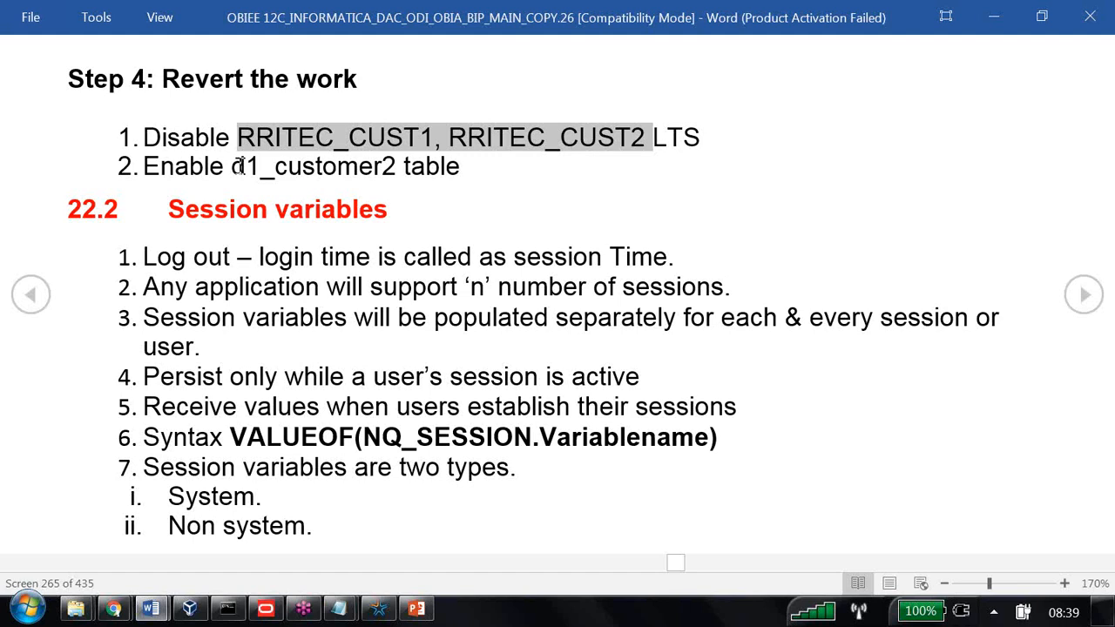
drag(240, 166, 402, 174)
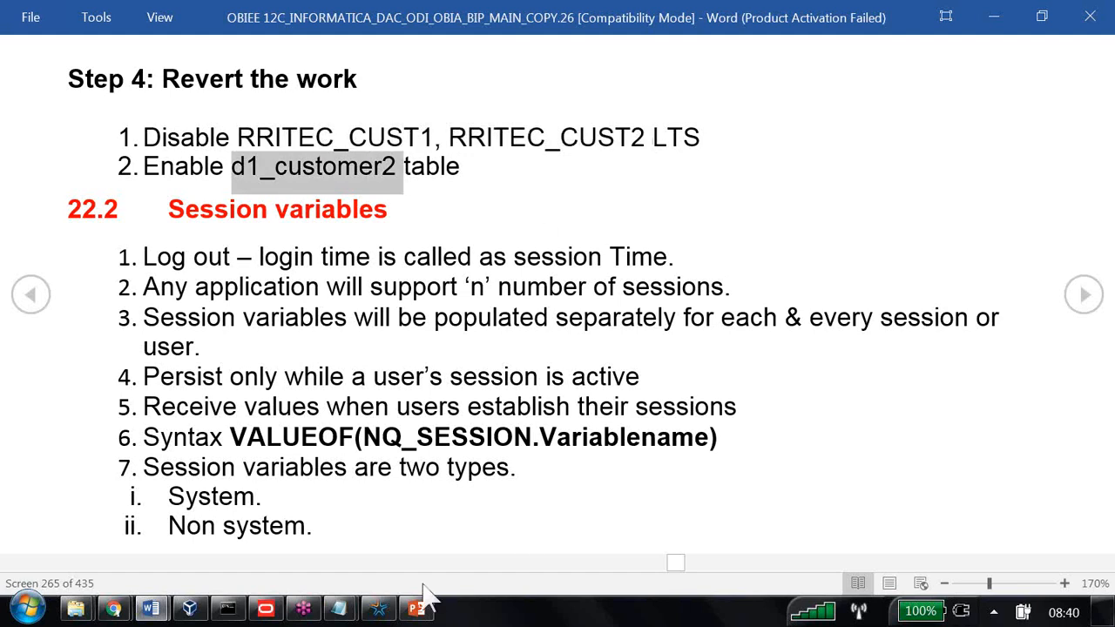
Enable the Dim - customers - orders logical table source
click(265, 608)
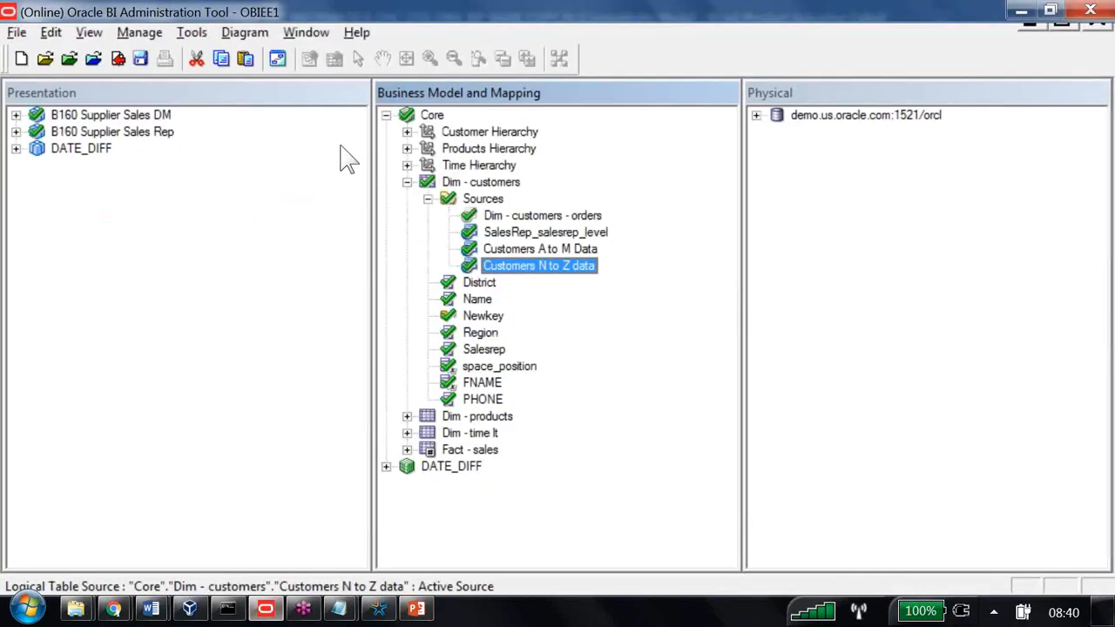
double_click(541, 216)
click(31, 42)
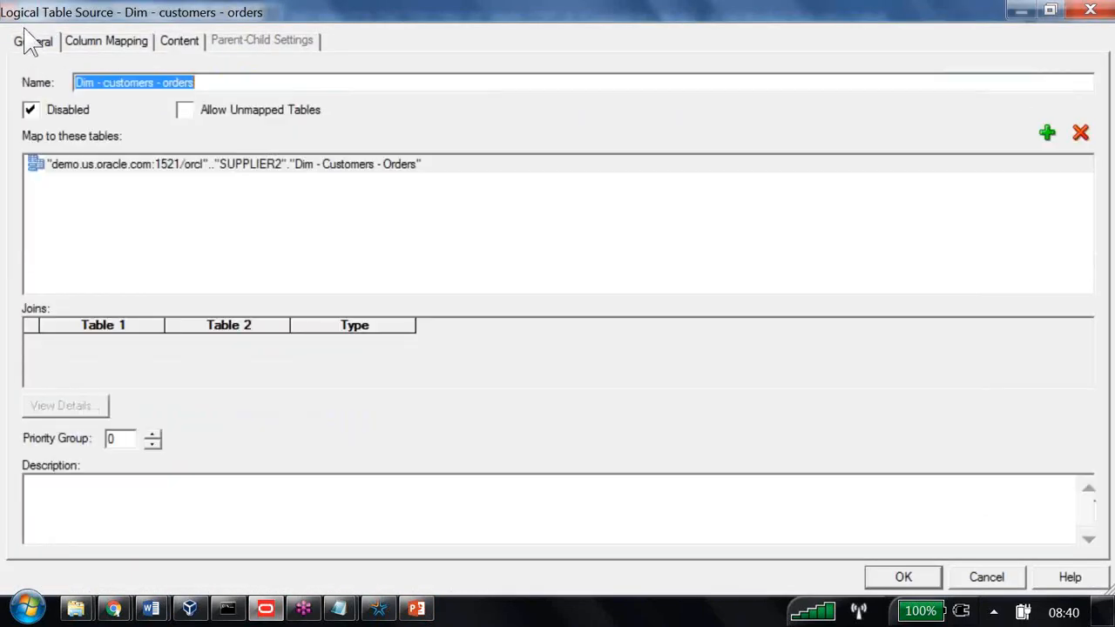
click(30, 110)
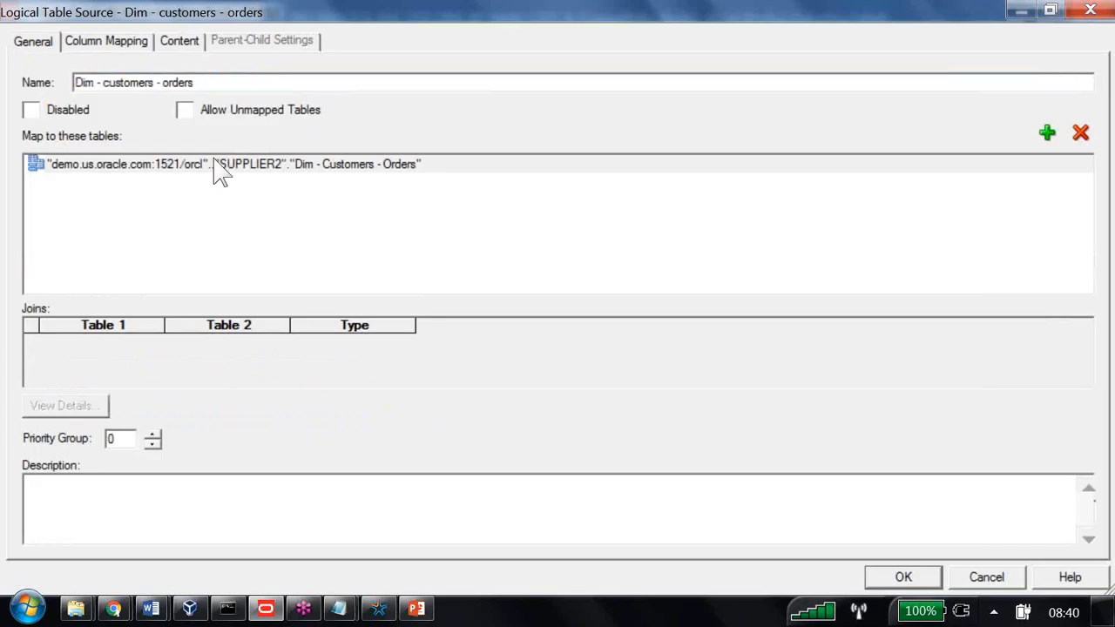
key(Return)
Disable the Customers A to M Data and Customers N to Z data sources
key(Down)
key(Down)
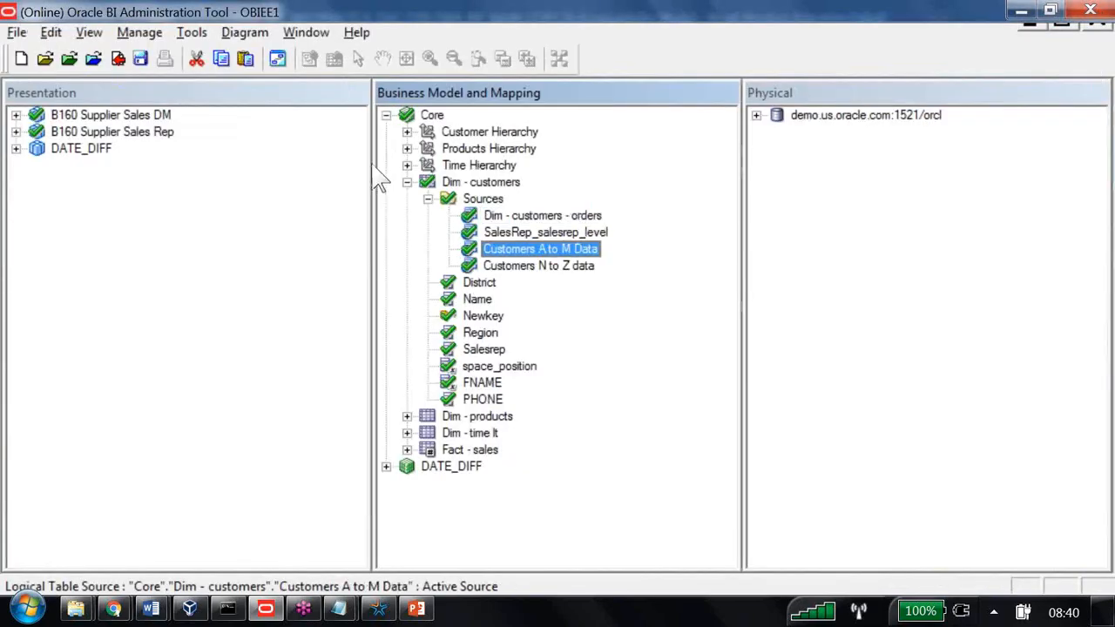
key(Return)
click(31, 109)
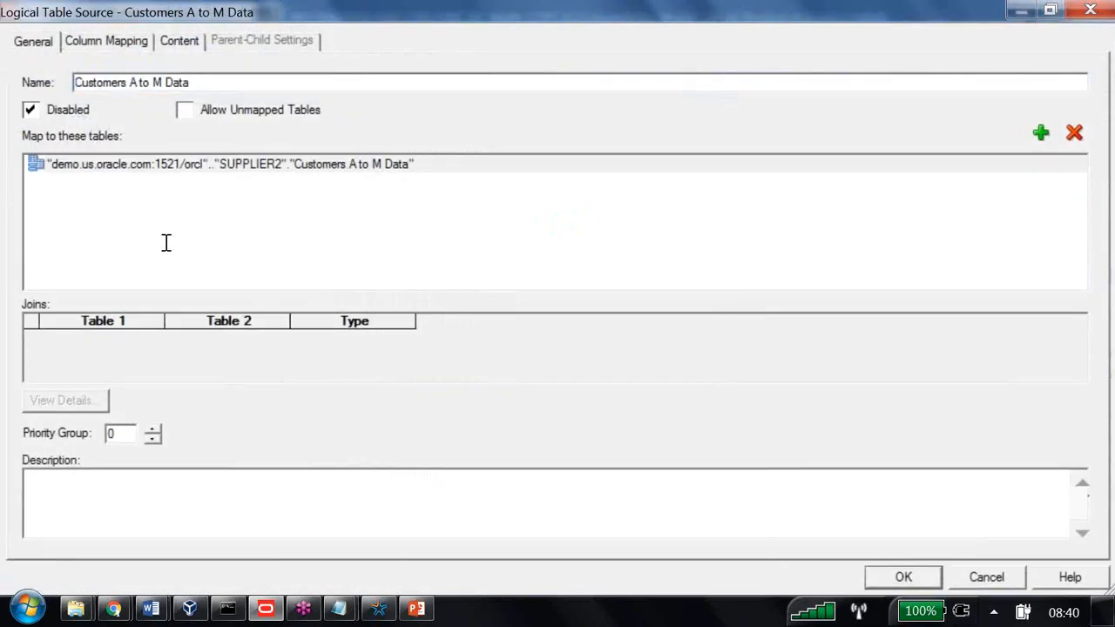
key(Return)
key(Down)
key(Return)
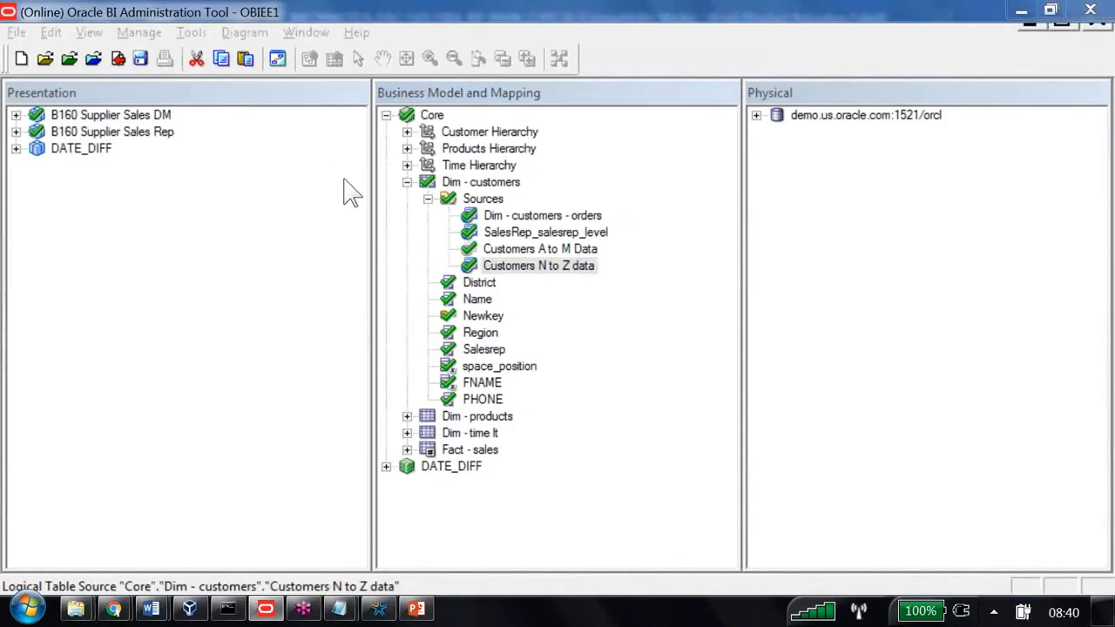
click(31, 110)
key(Return)
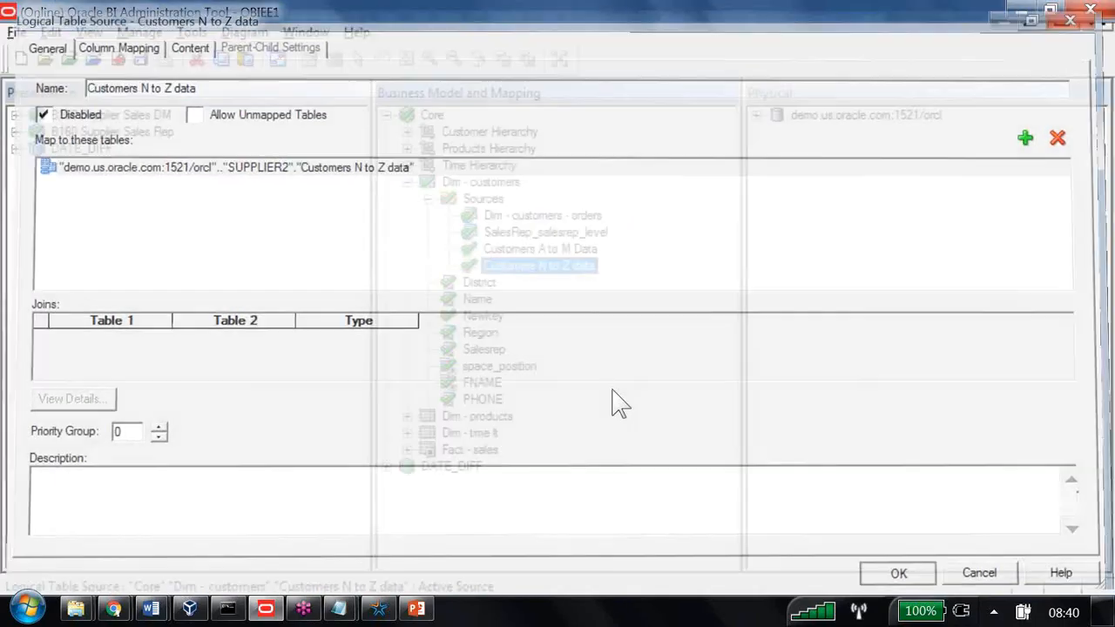
Save the repository and run the consistency check, which reports 0 errors and 11 warnings
click(140, 59)
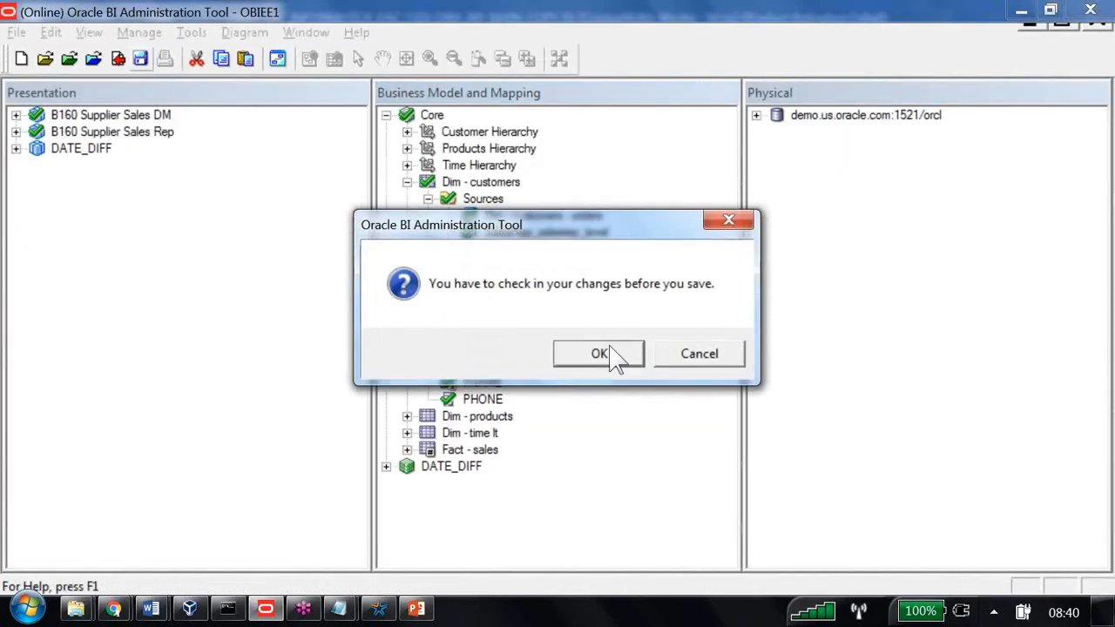
click(617, 353)
key(Return)
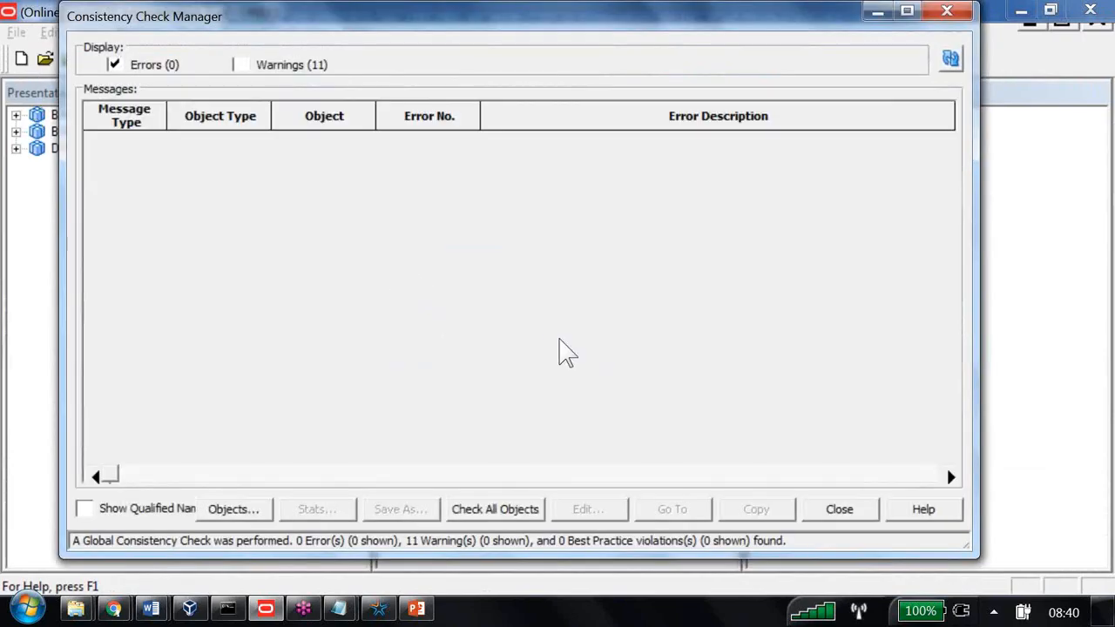
key(Escape)
key(alt+Tab)
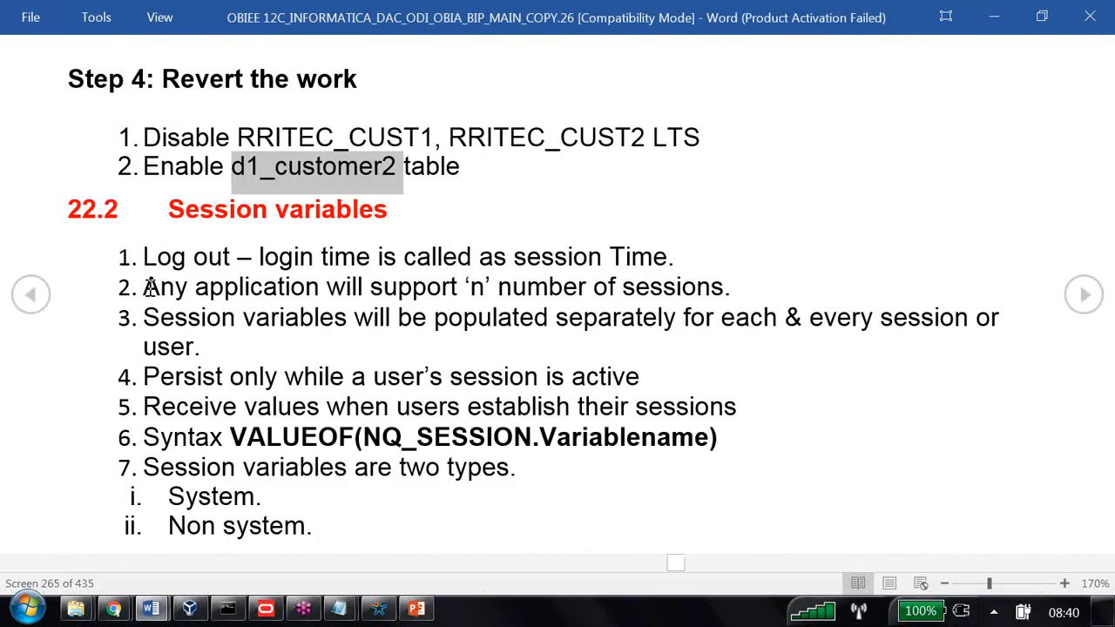
drag(169, 198, 397, 235)
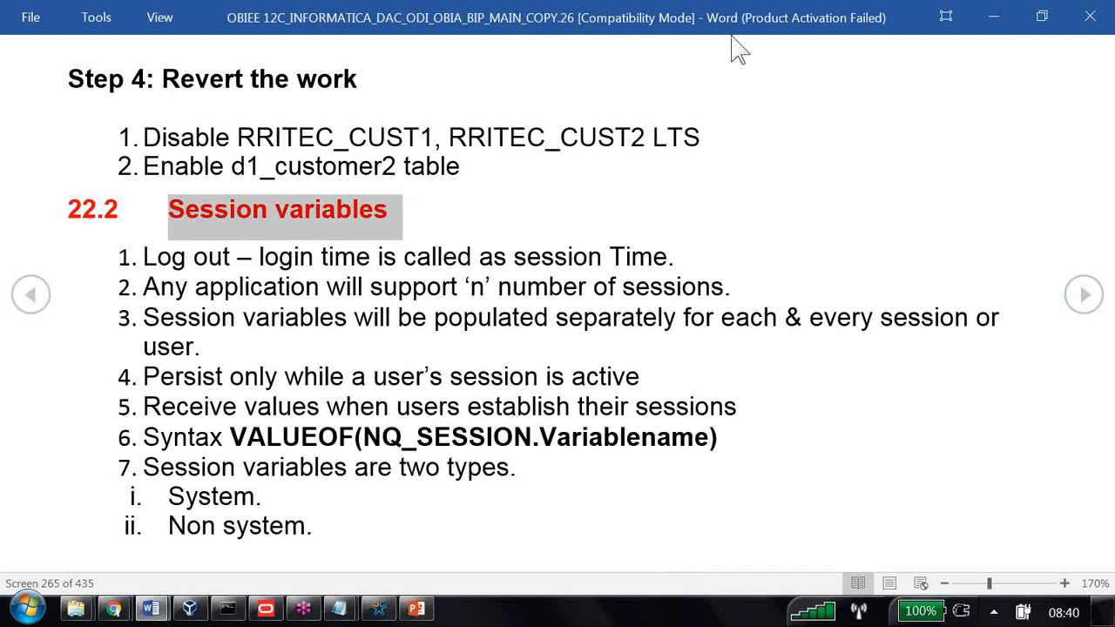
key(alt+Tab)
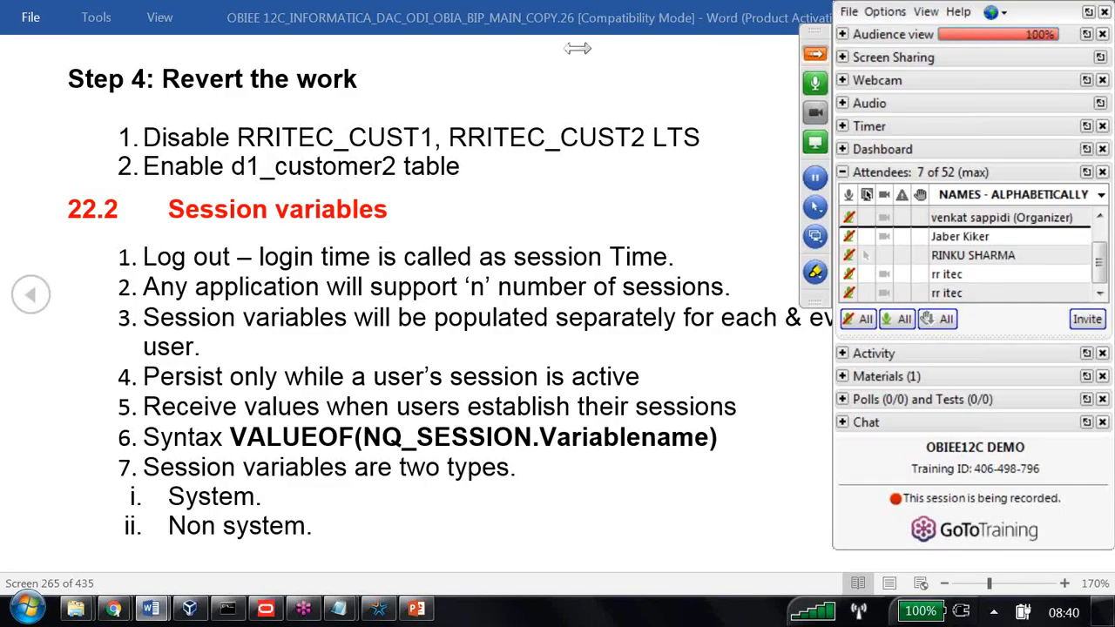